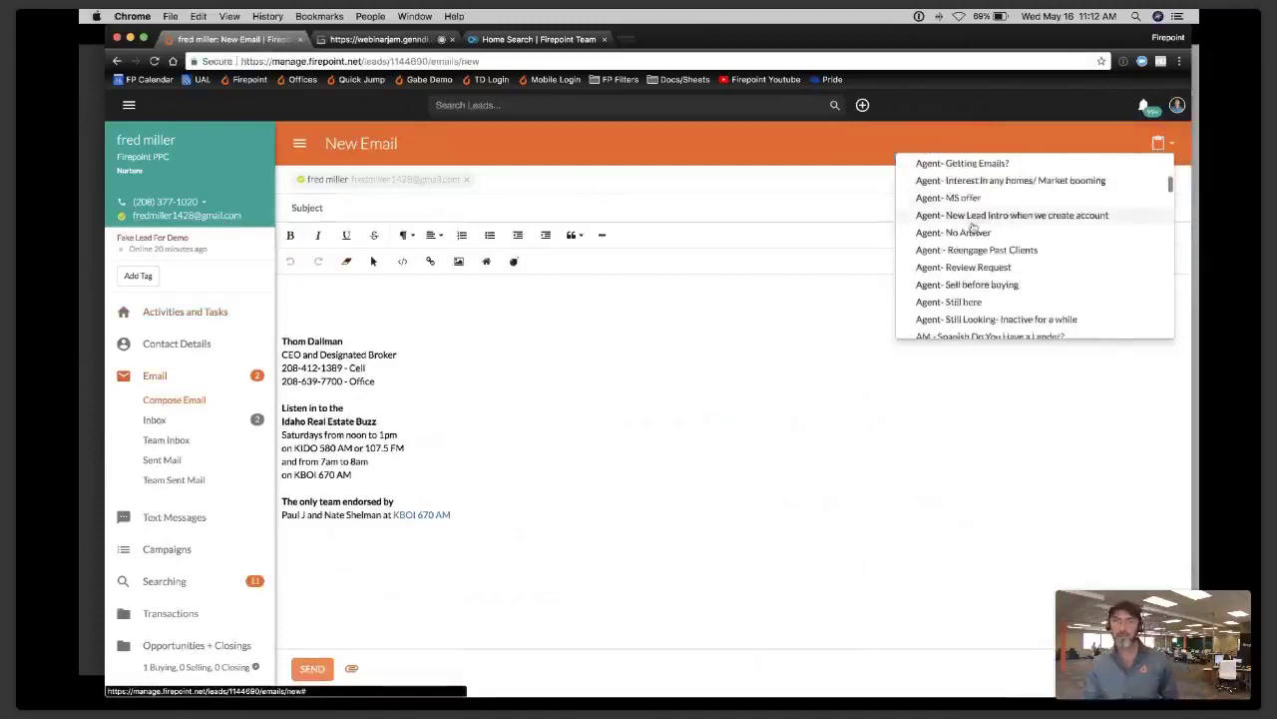
- Browse the list of office email templates available for the new email to the lead
scroll(973, 229, "up", 3)
scroll(973, 228, "up", 10)
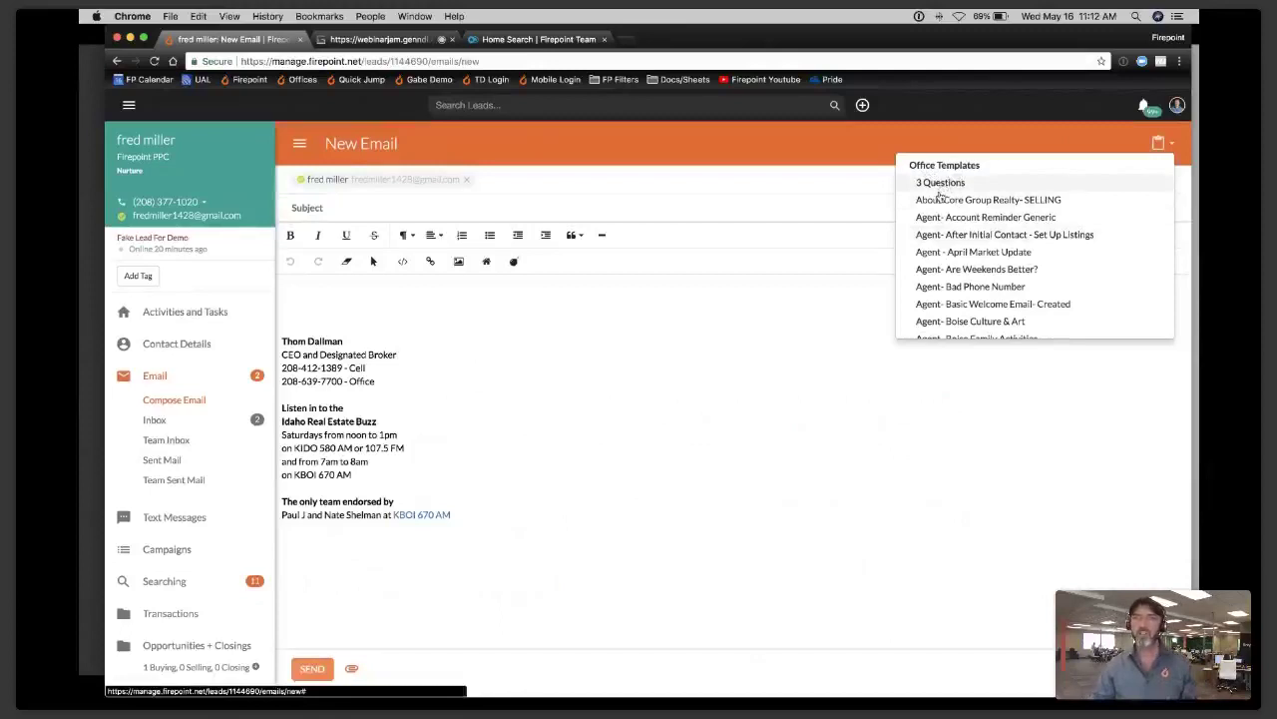
scroll(950, 213, "down", 1)
scroll(950, 213, "down", 15)
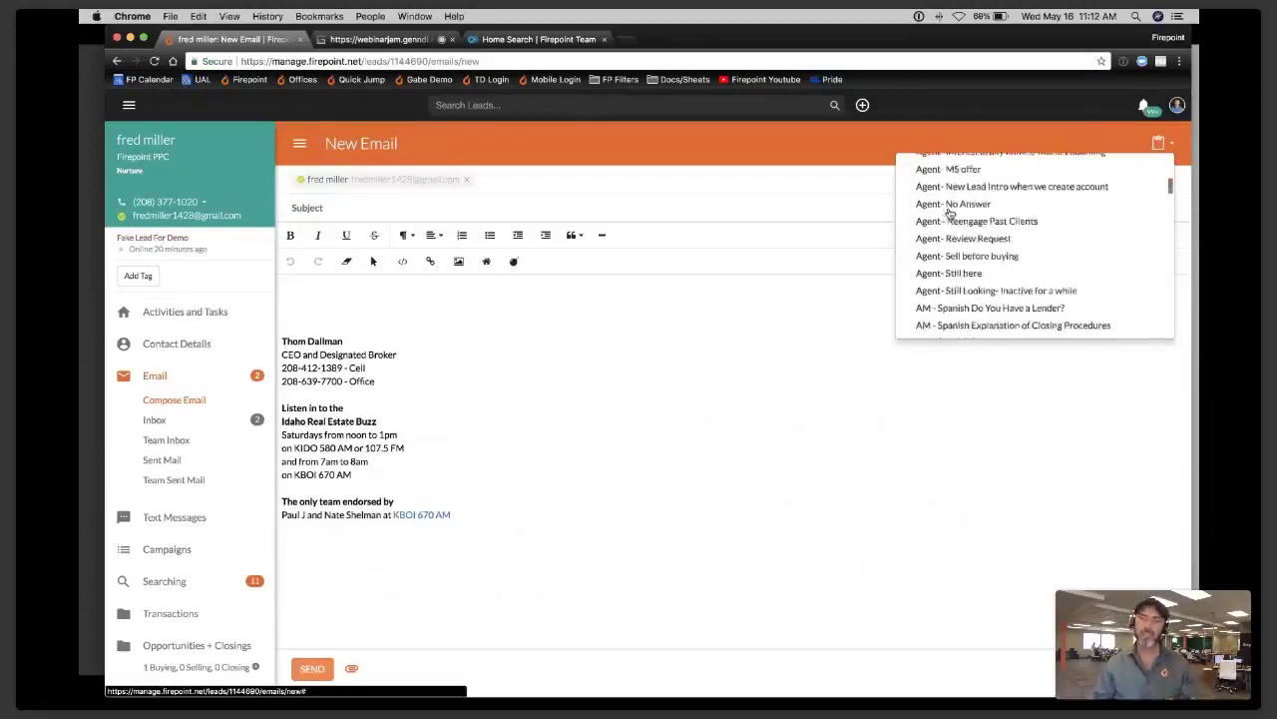
scroll(950, 213, "down", 10)
scroll(948, 214, "up", 20)
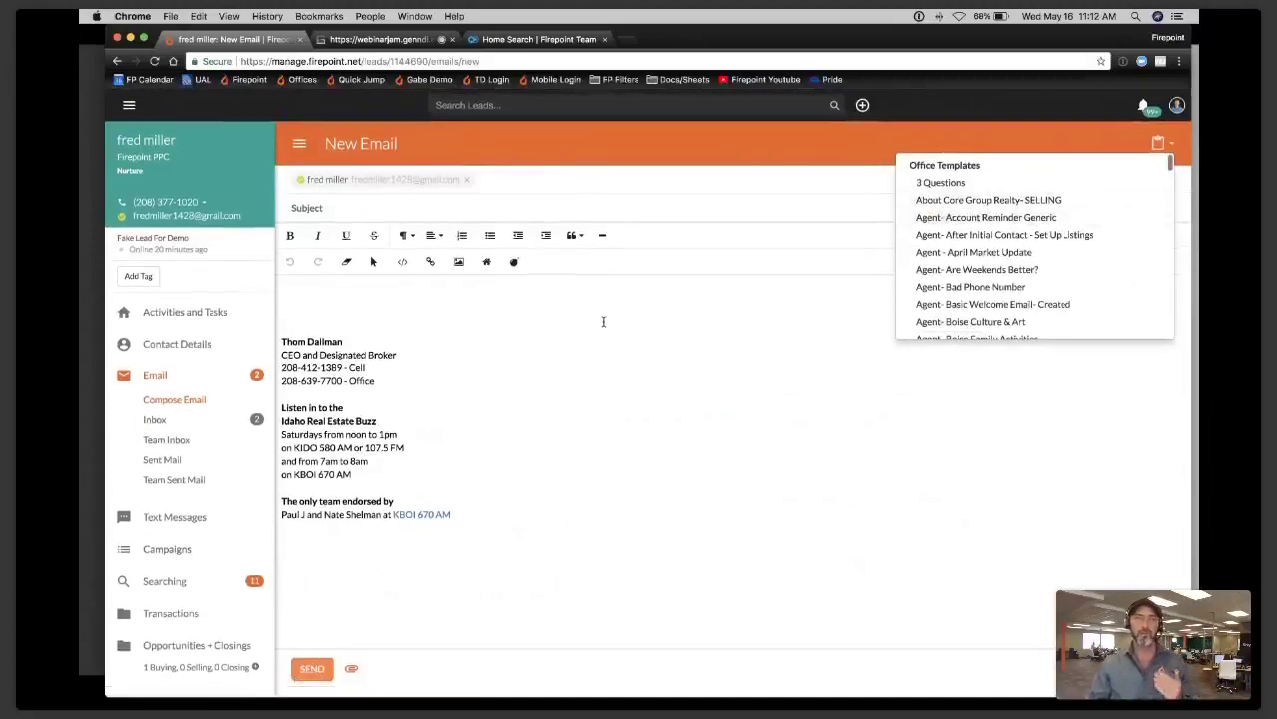
- Duplicate the new email's browser tab and open the Templates page in the copy
right_click(274, 42)
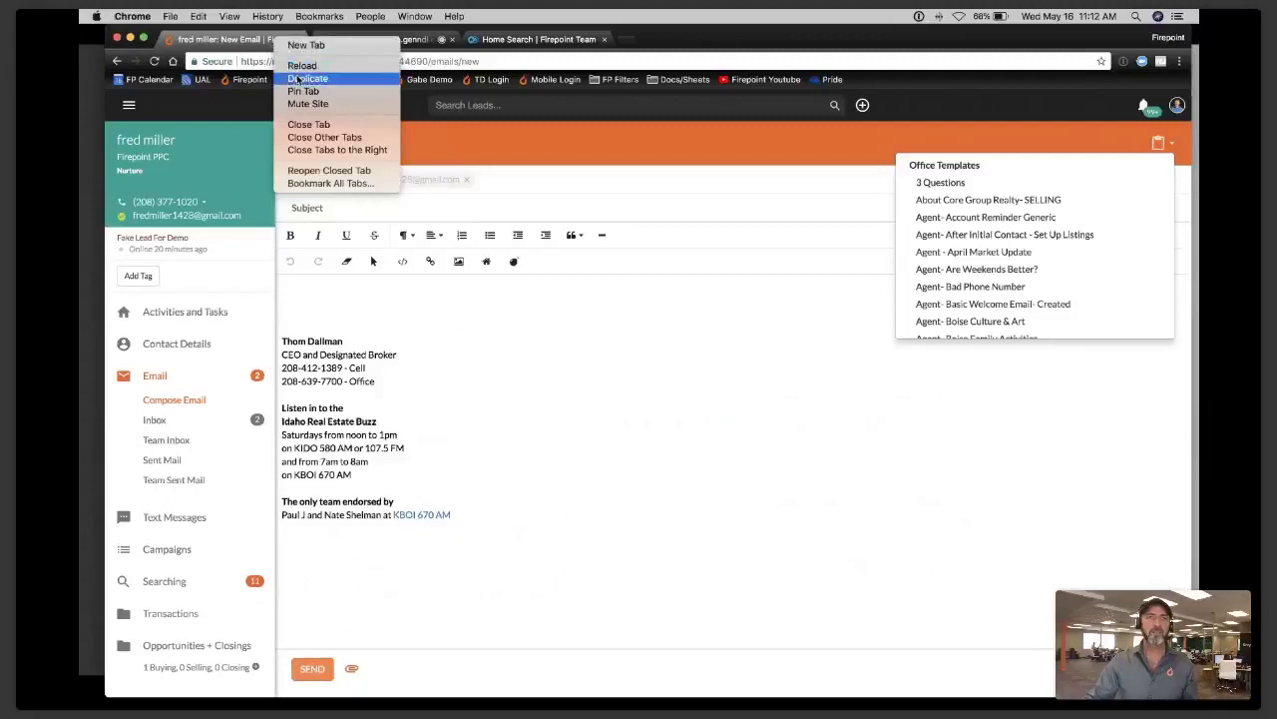
left_click(295, 80)
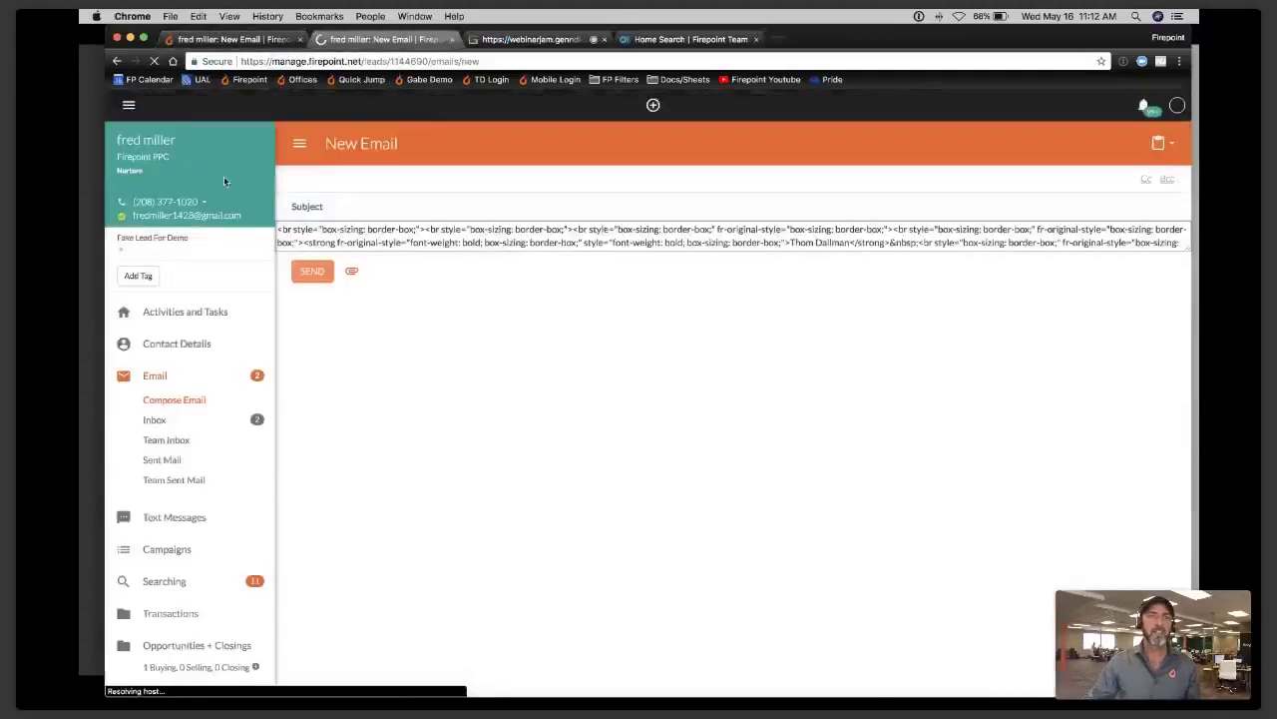
left_click(131, 108)
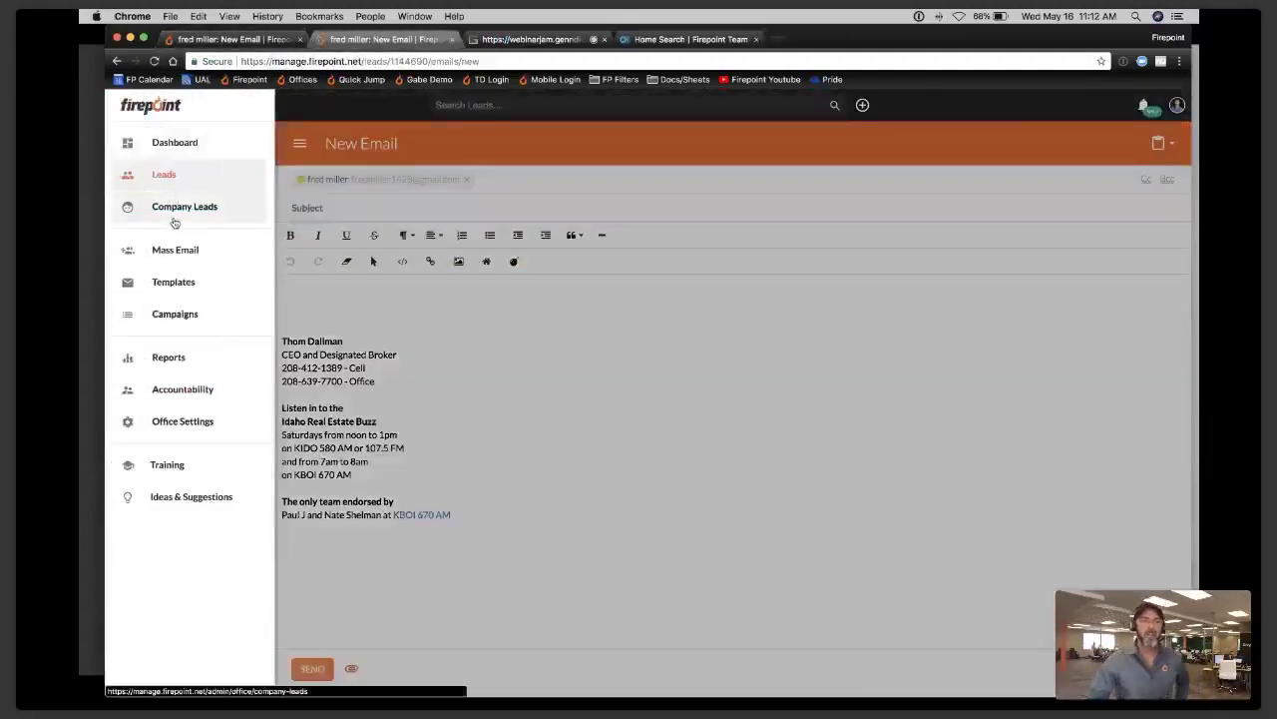
left_click(191, 291)
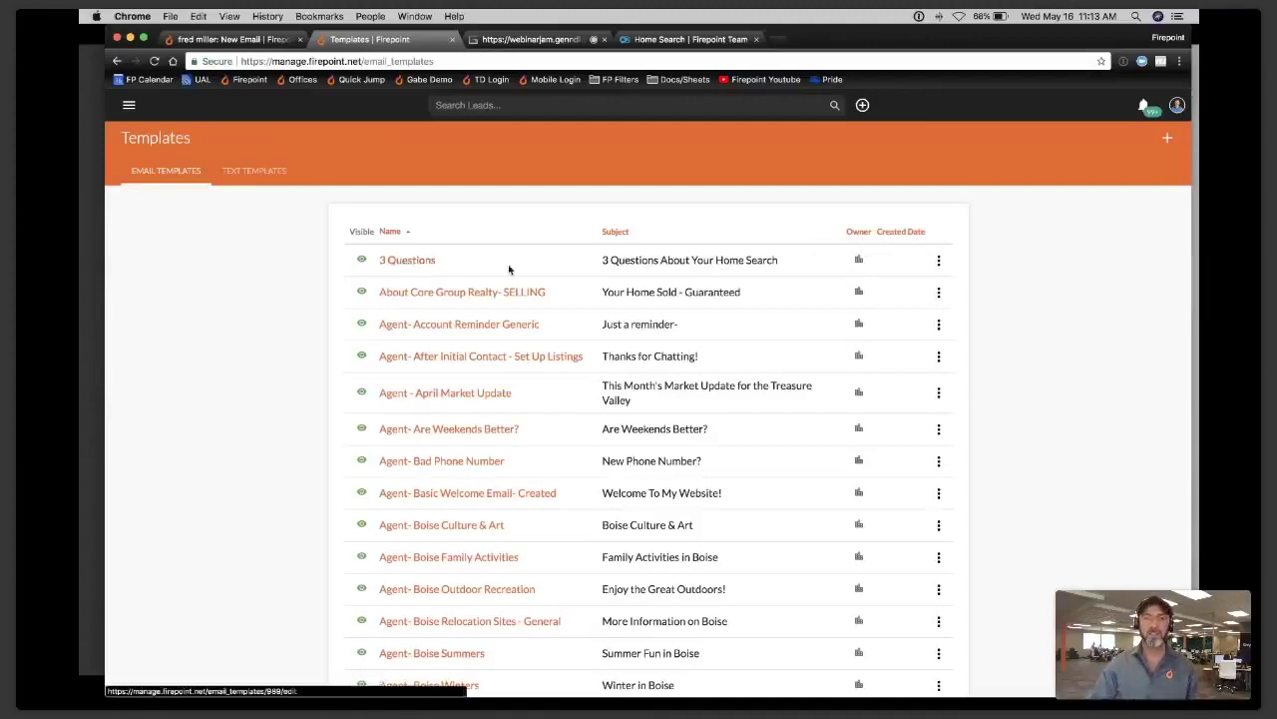
- Copy the office email template "3 Questions" and append the agent's first name to the copy's name
left_click(939, 261)
left_click(951, 283)
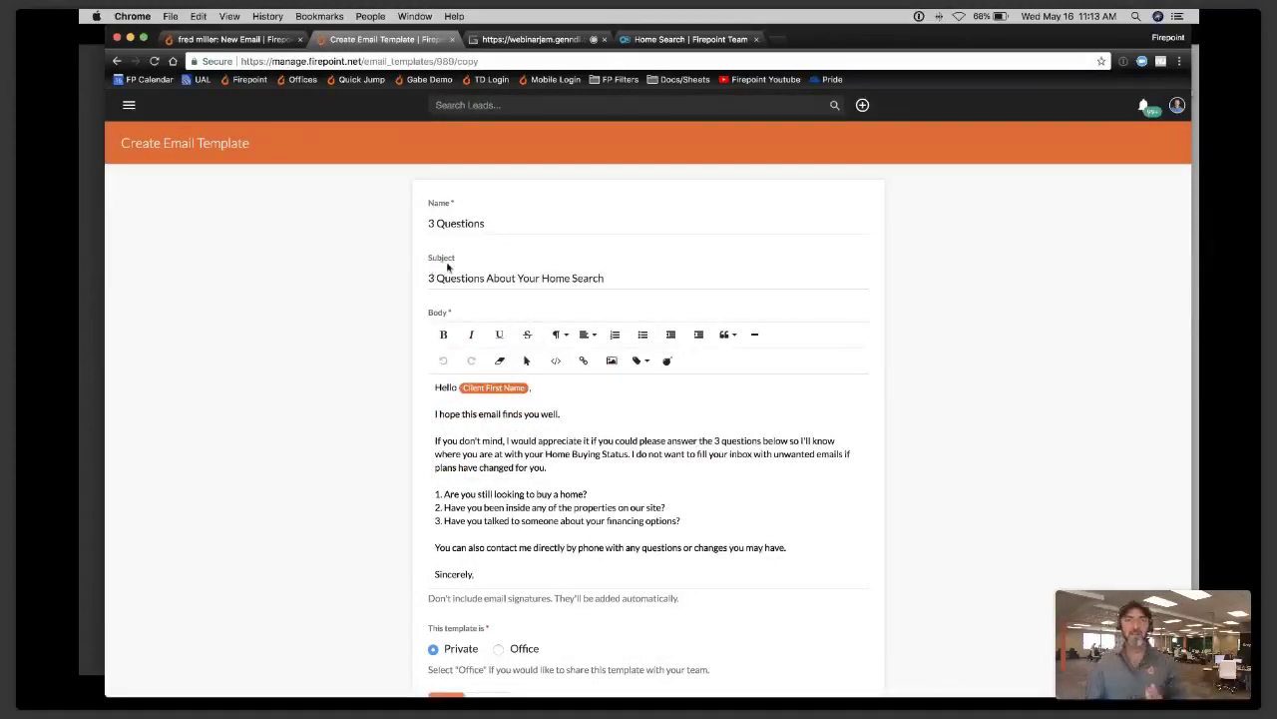
left_click(520, 223)
type("Thom")
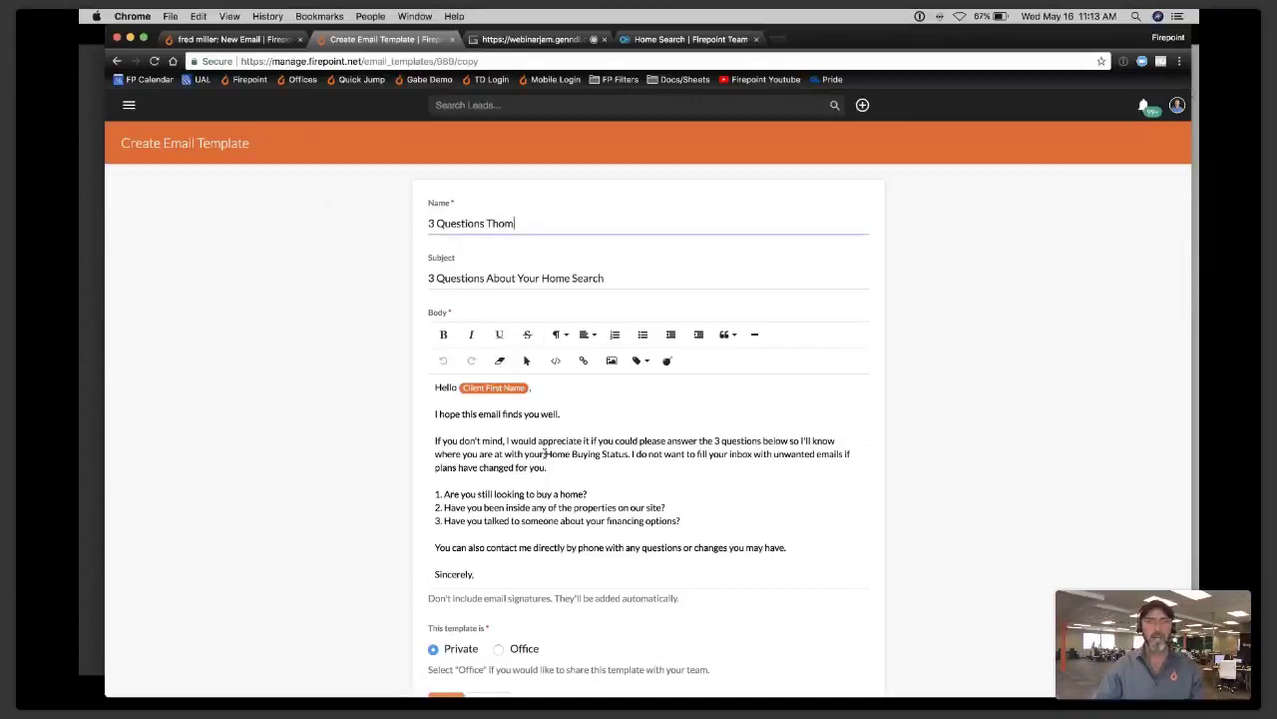
- Remove the line "I hope this email finds you well." from the body and save the private template
left_click_drag(566, 415, 431, 415)
key("BackSpace")
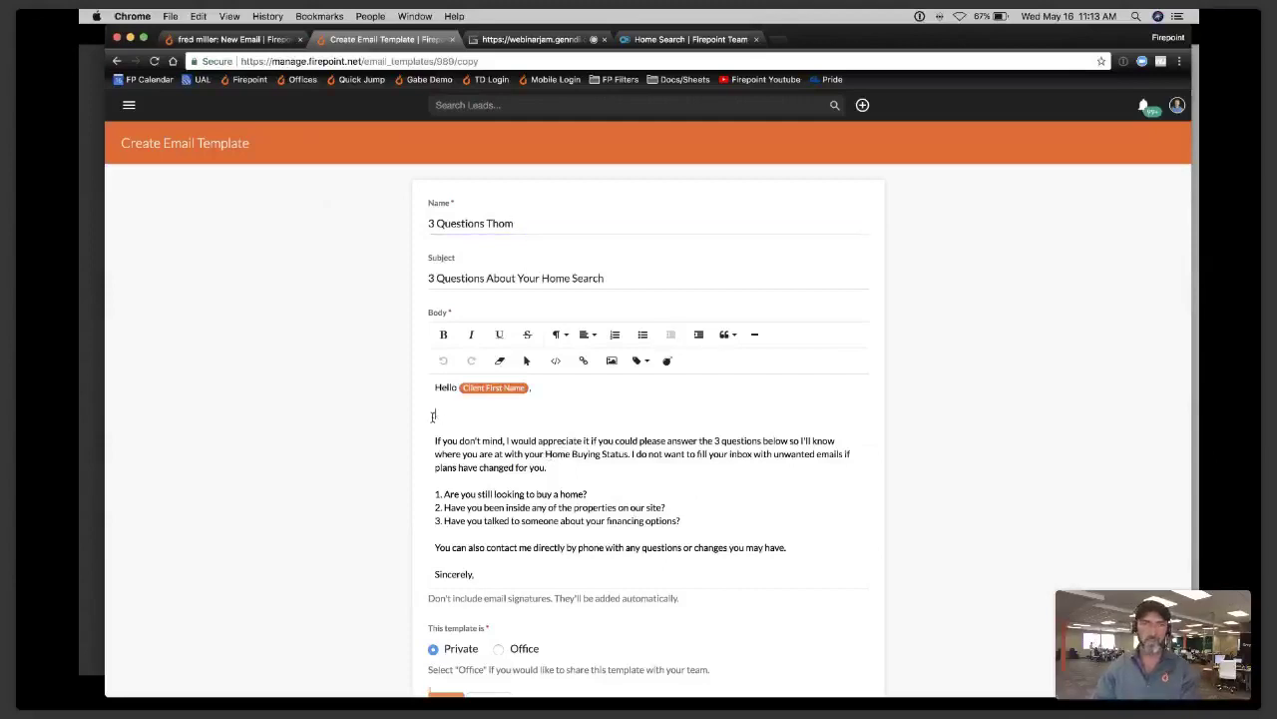
key("BackSpace")
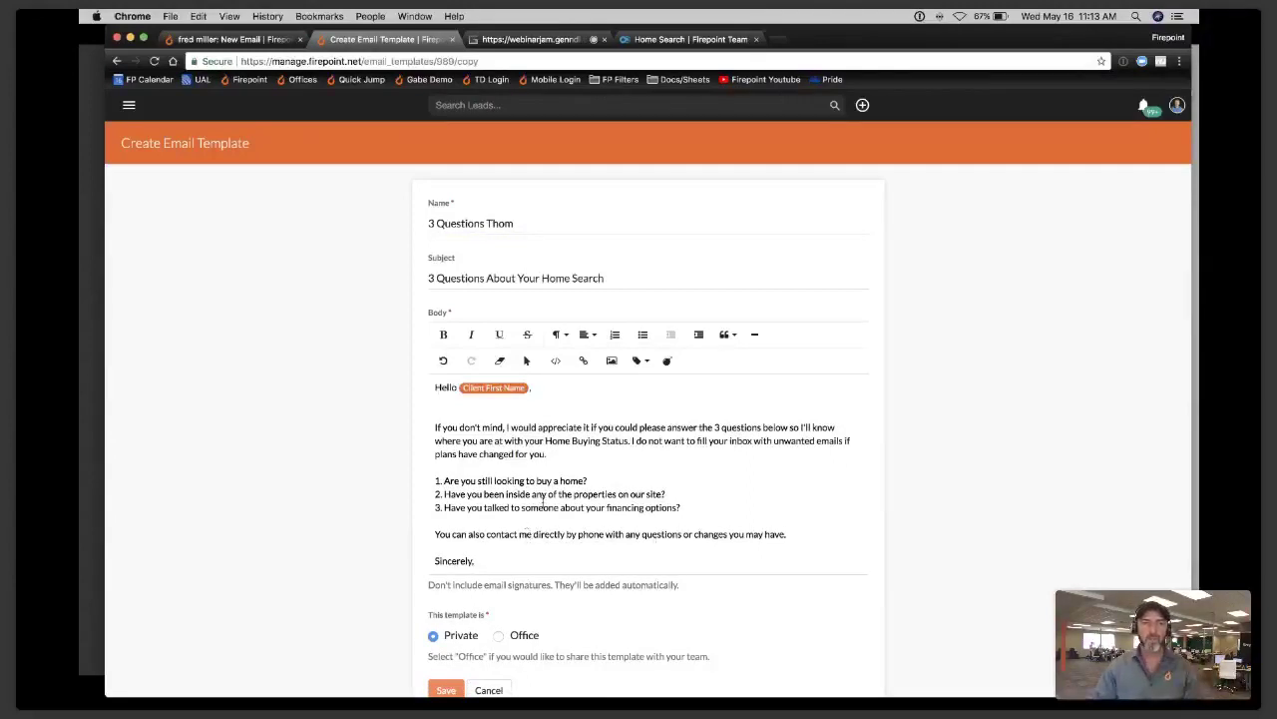
scroll(544, 499, "down", 2)
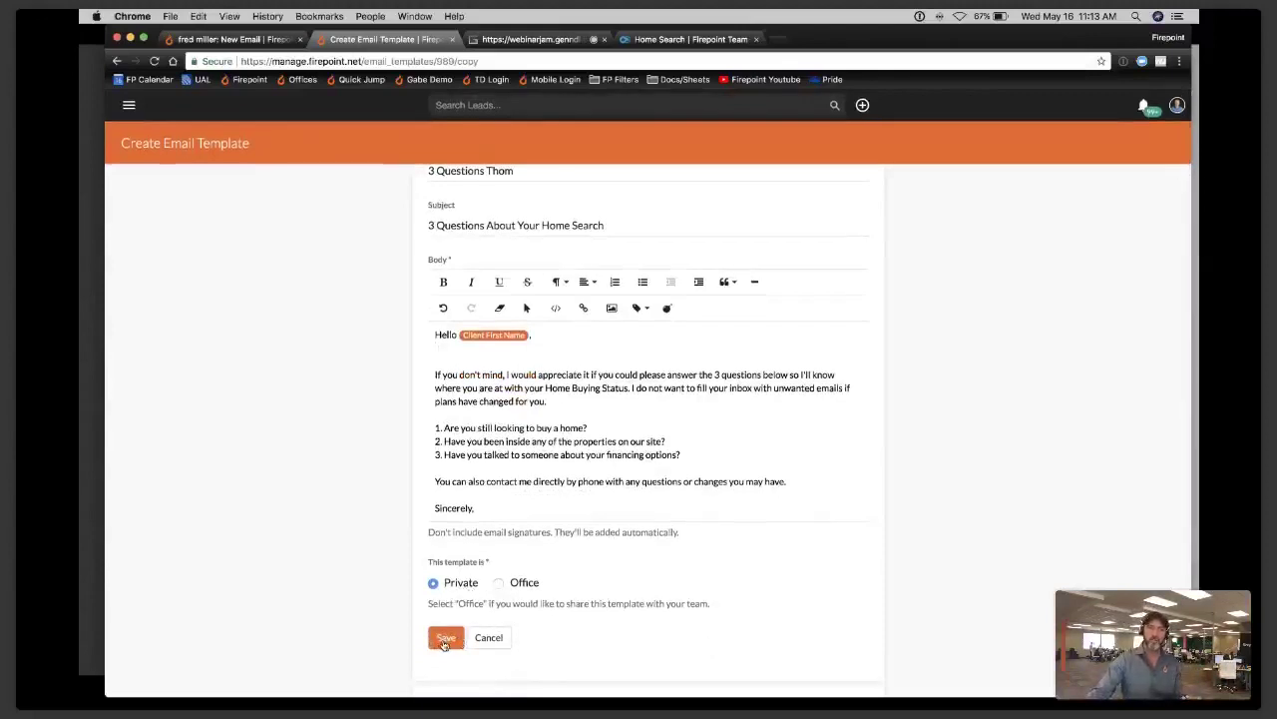
left_click(445, 640)
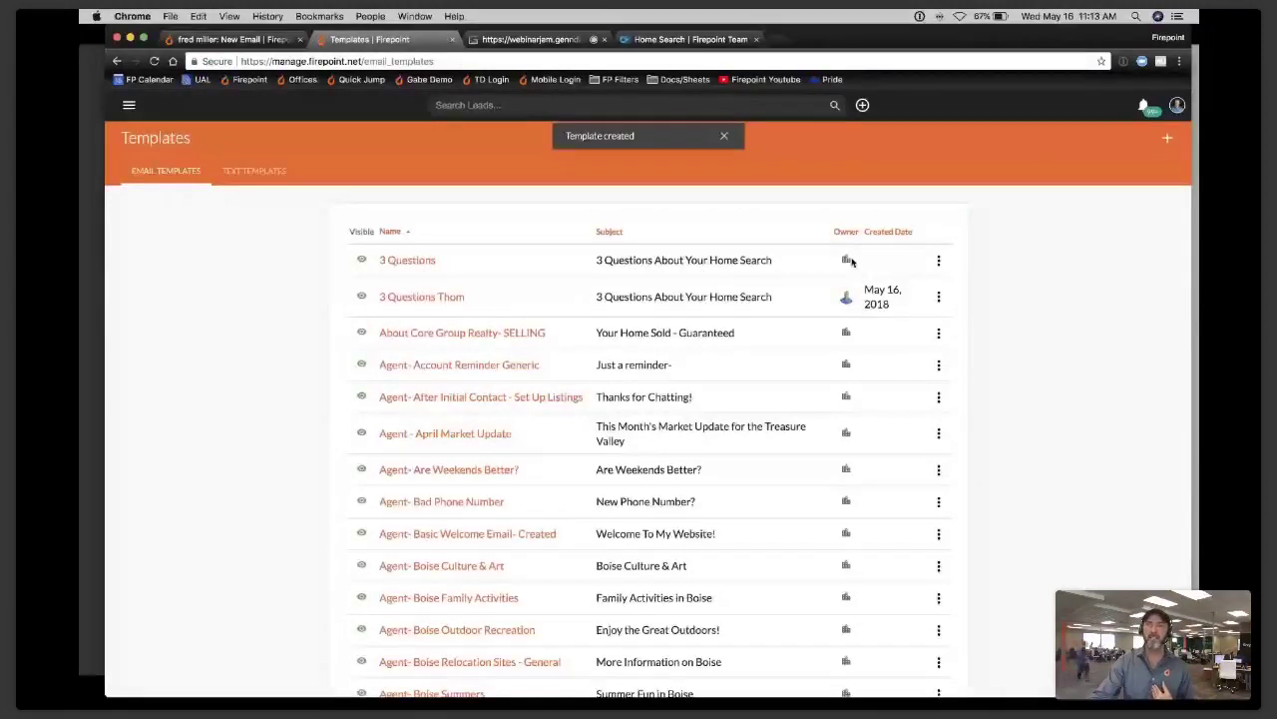
- Refresh the lead's new email and examine the personal and office templates offered in its template list
mouse_move(848, 301)
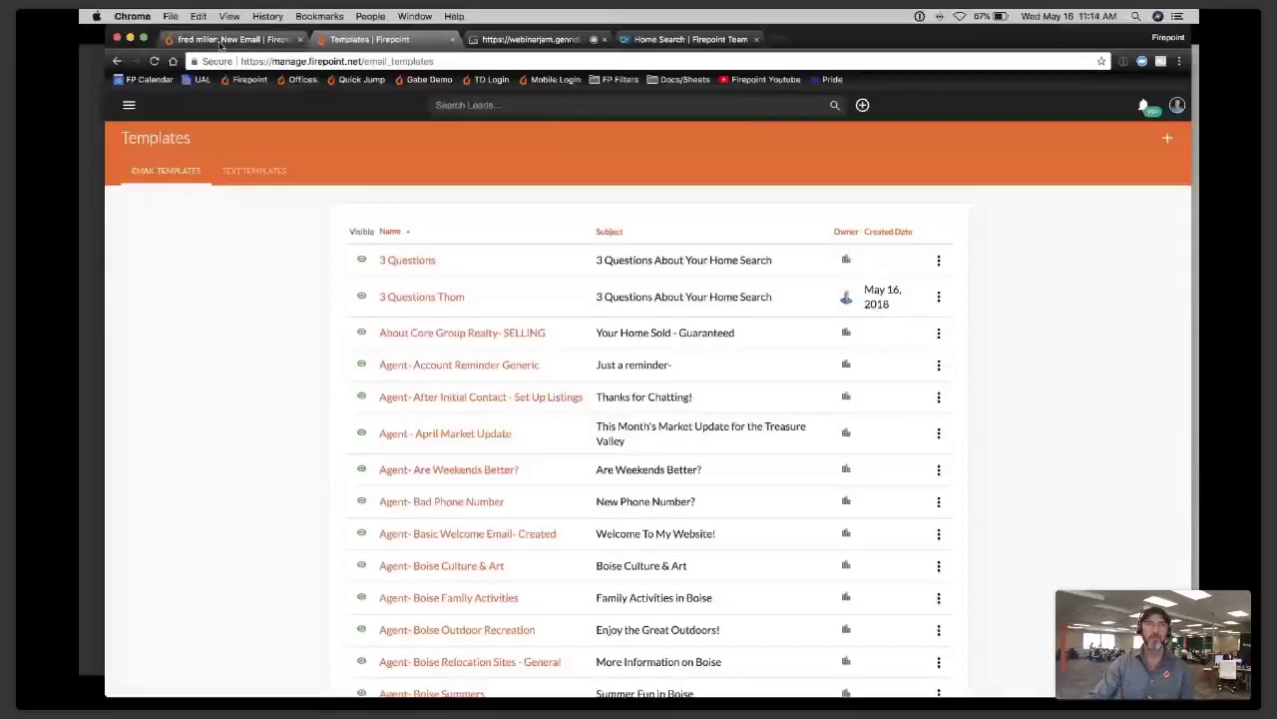
left_click(221, 39)
left_click(153, 61)
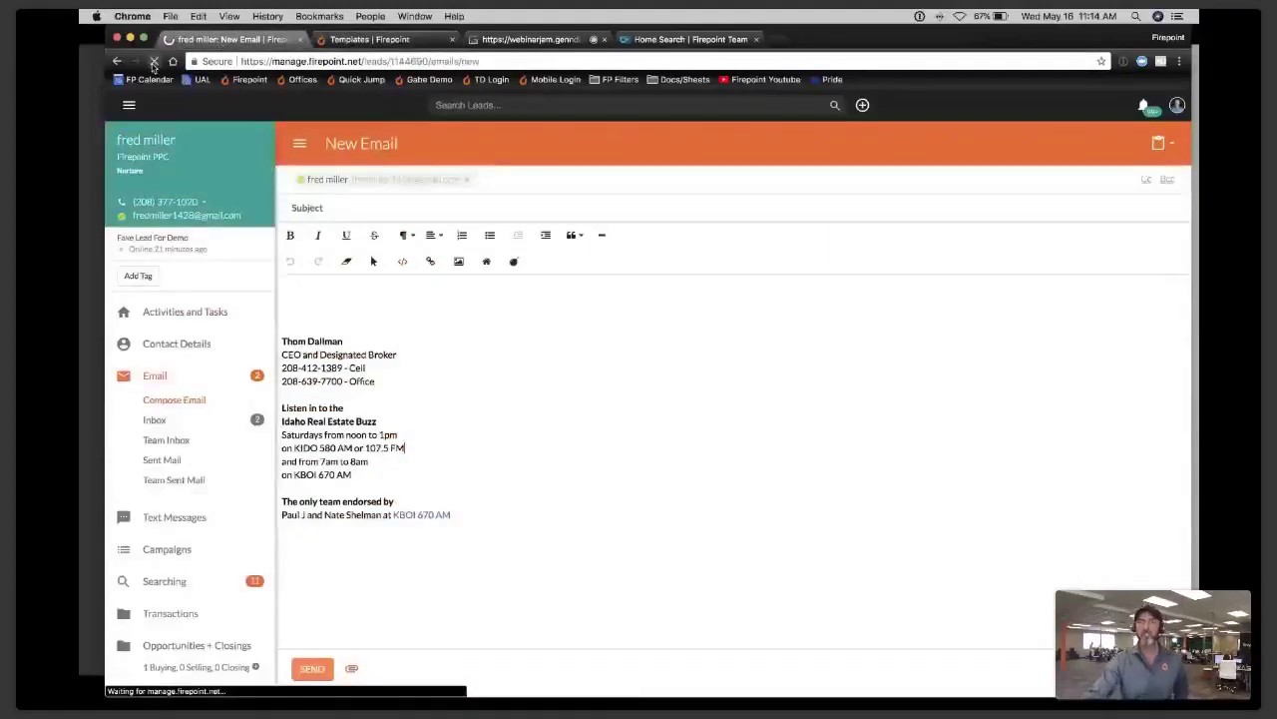
left_click(1161, 143)
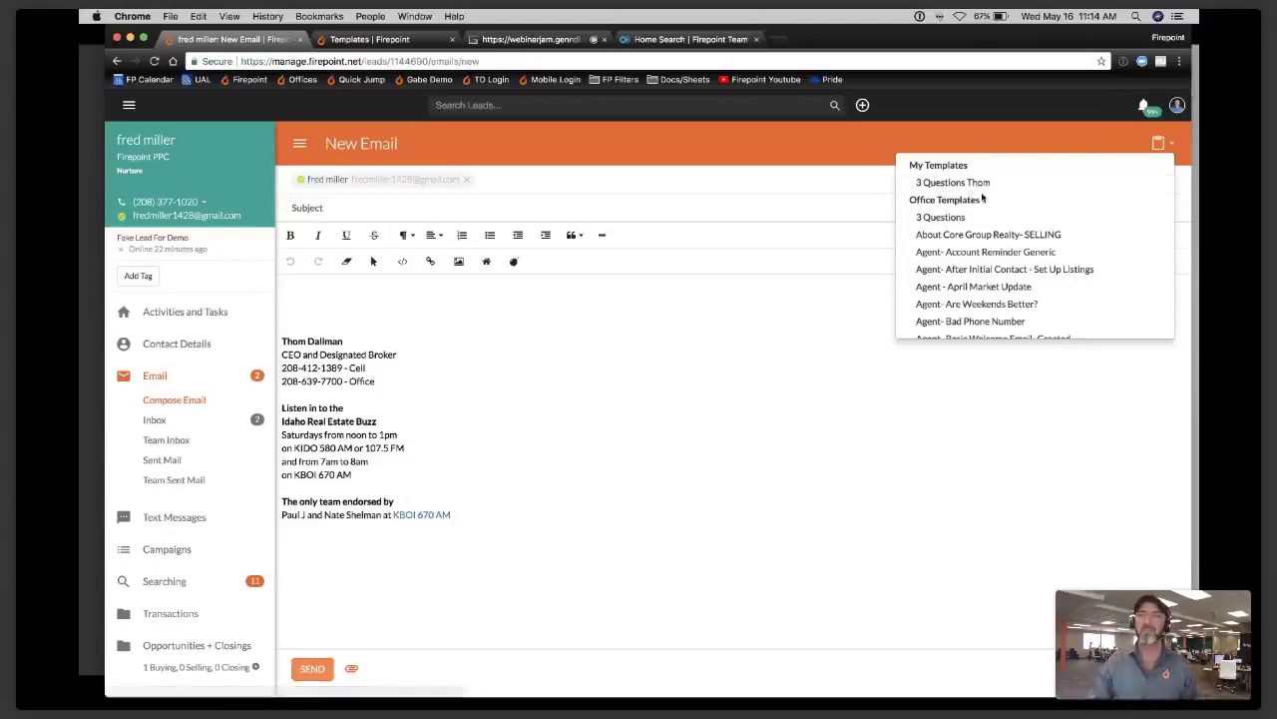
scroll(963, 260, "down", 3)
scroll(976, 263, "up", 3)
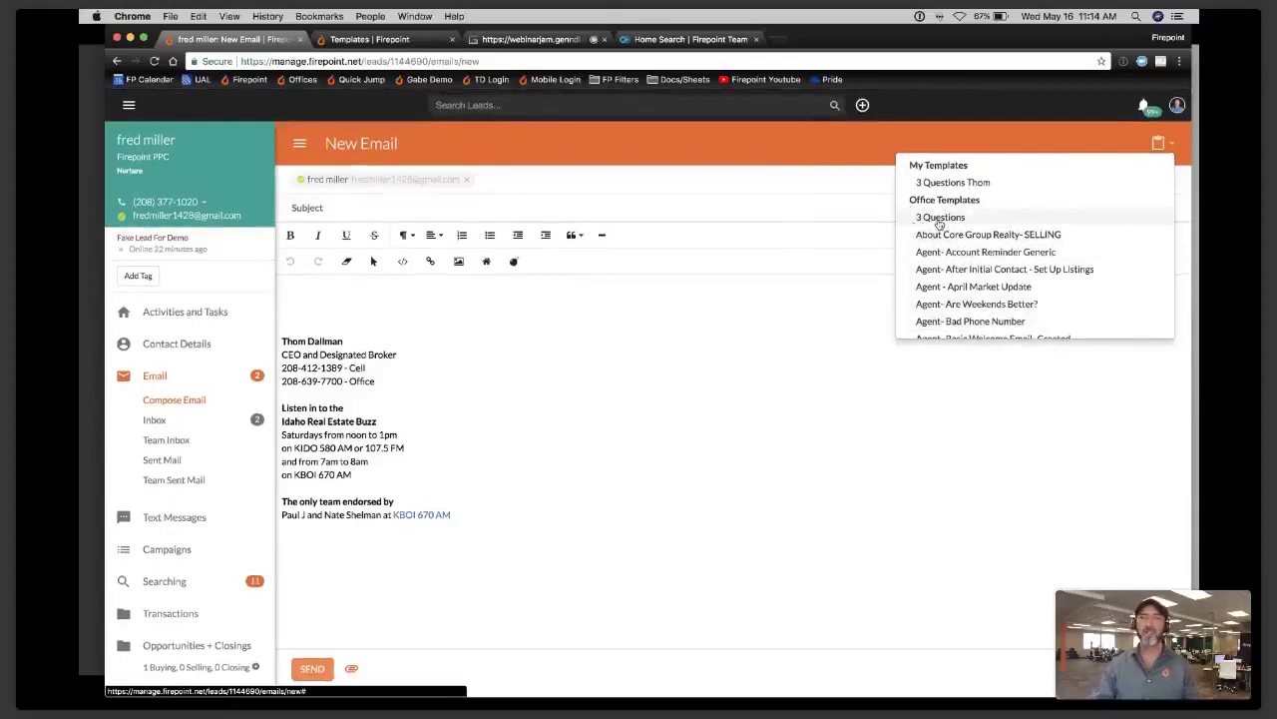
scroll(959, 264, "down", 2)
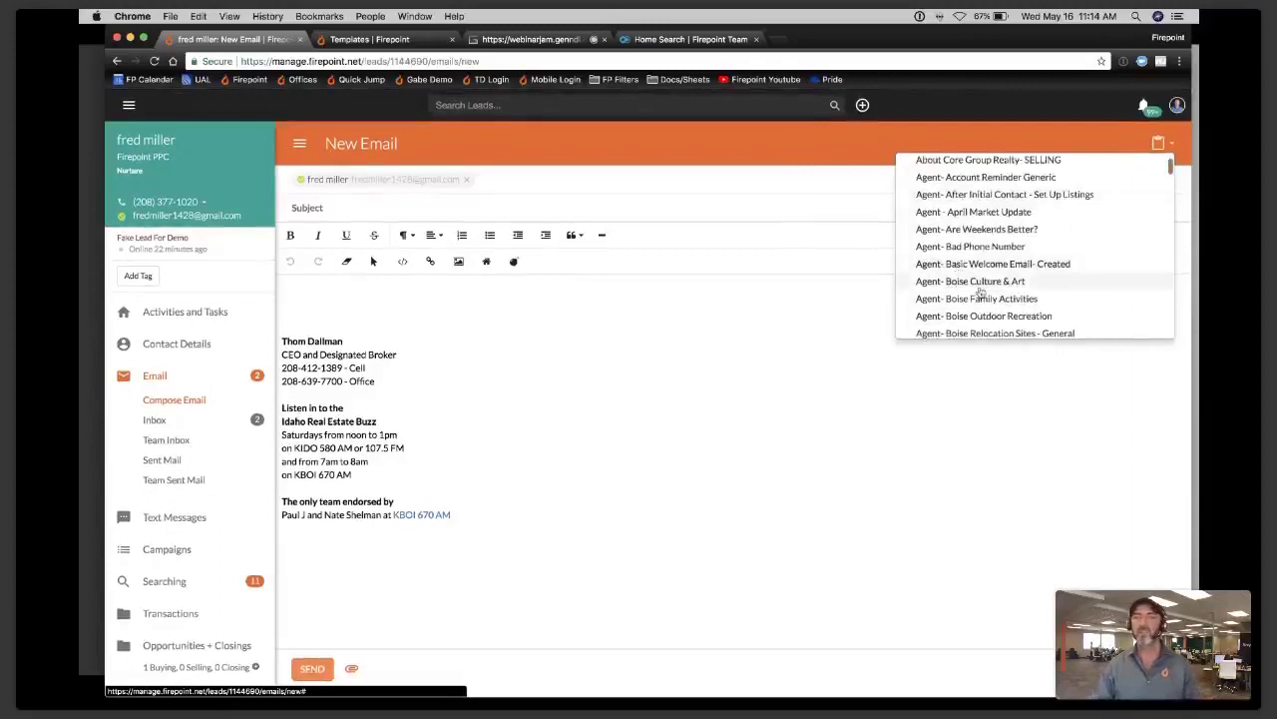
scroll(969, 286, "up", 2)
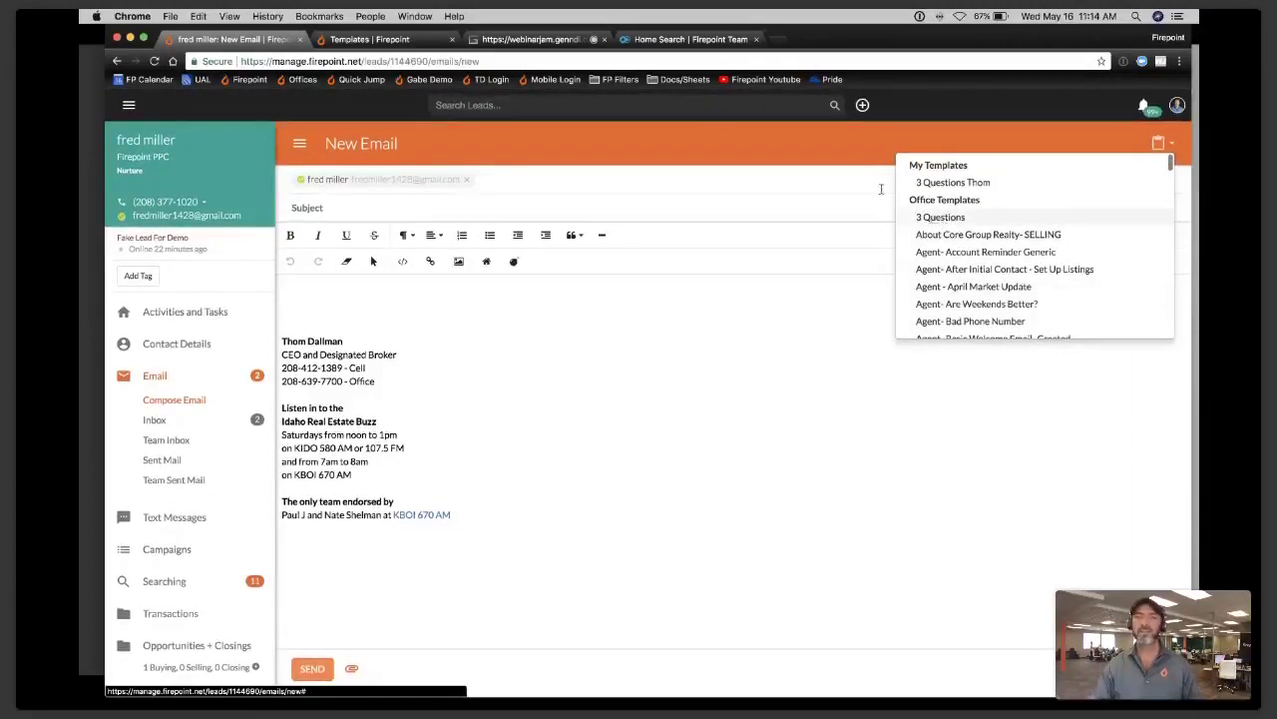
- Hide the office template "3 Questions" from template selection and refresh the template list in the lead's new email
left_click(369, 39)
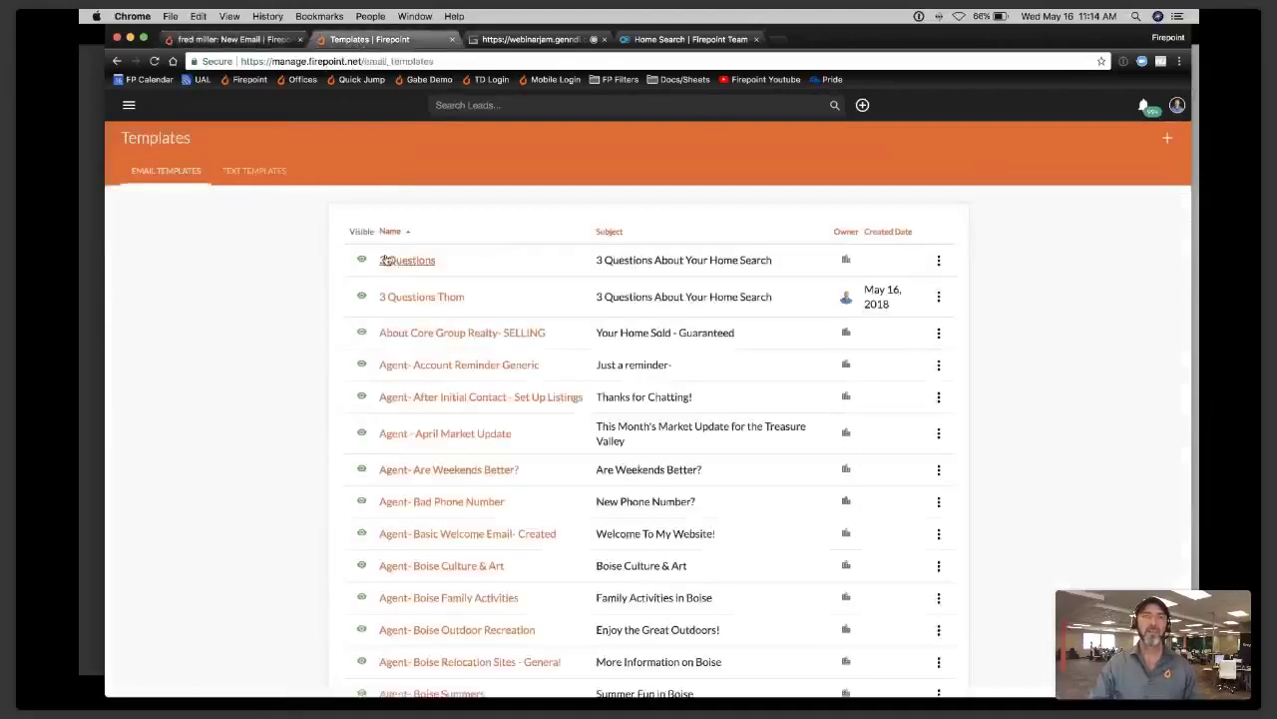
left_click(363, 261)
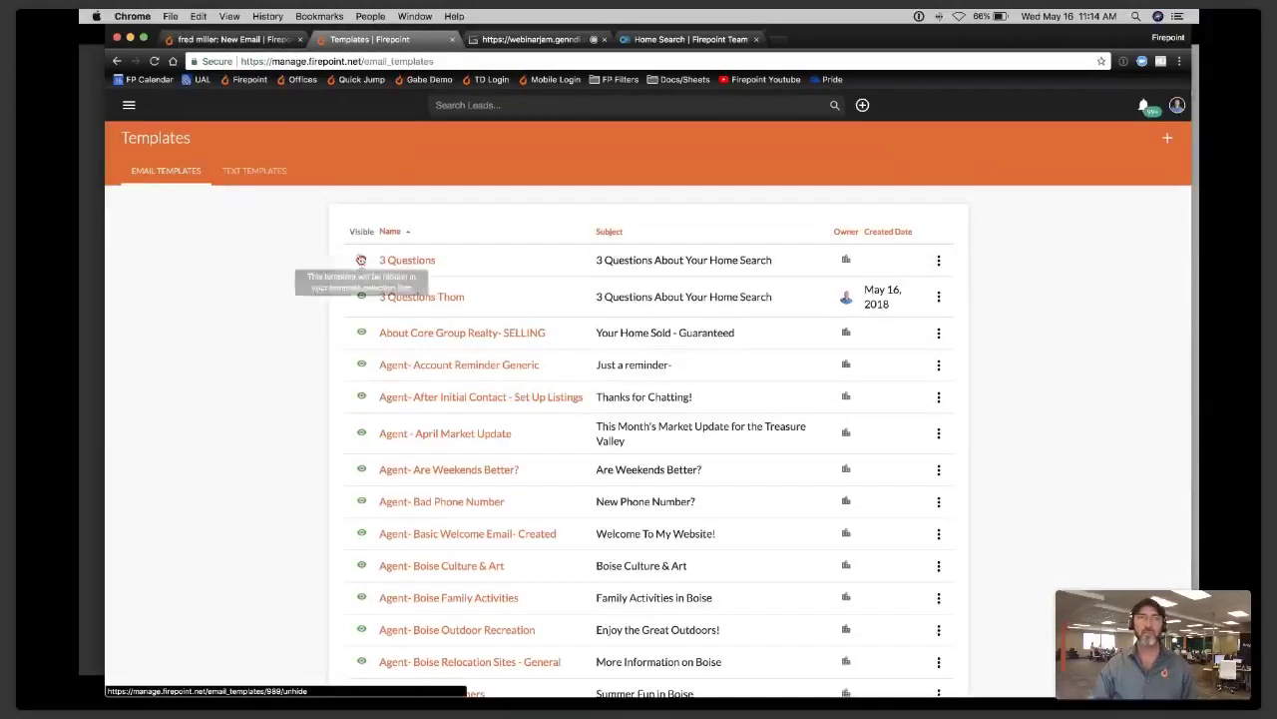
left_click(225, 41)
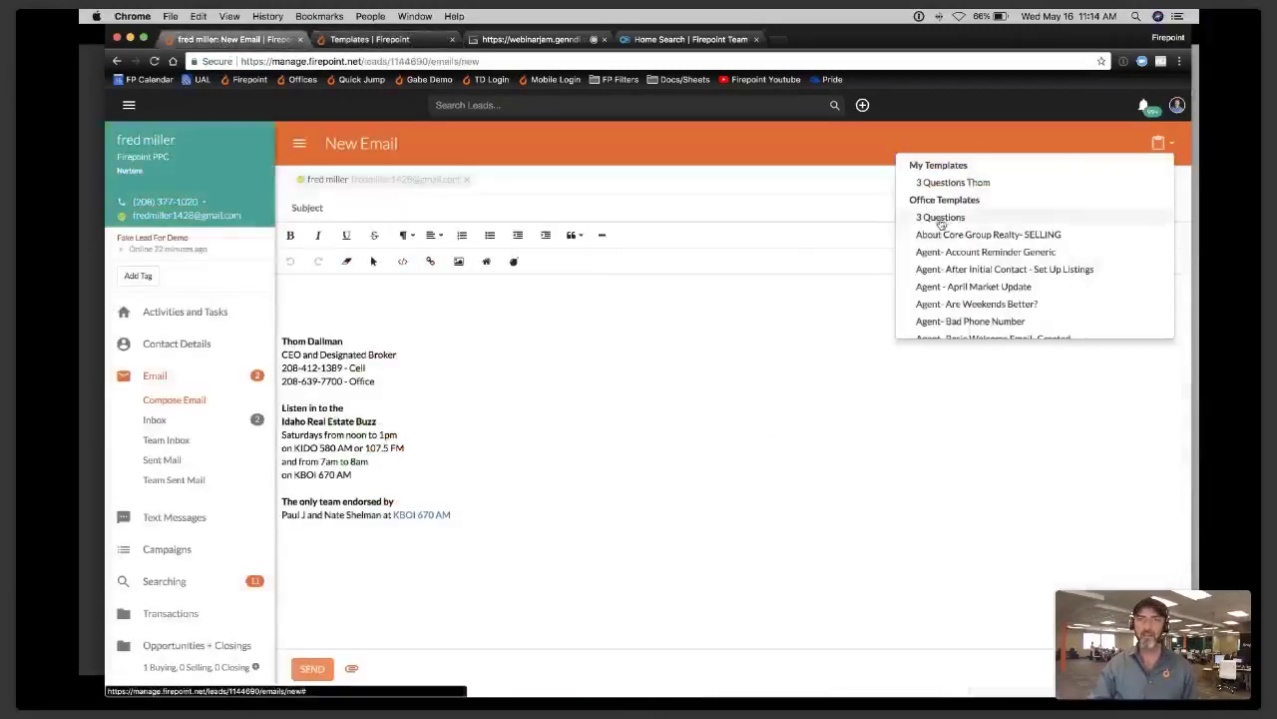
left_click(154, 61)
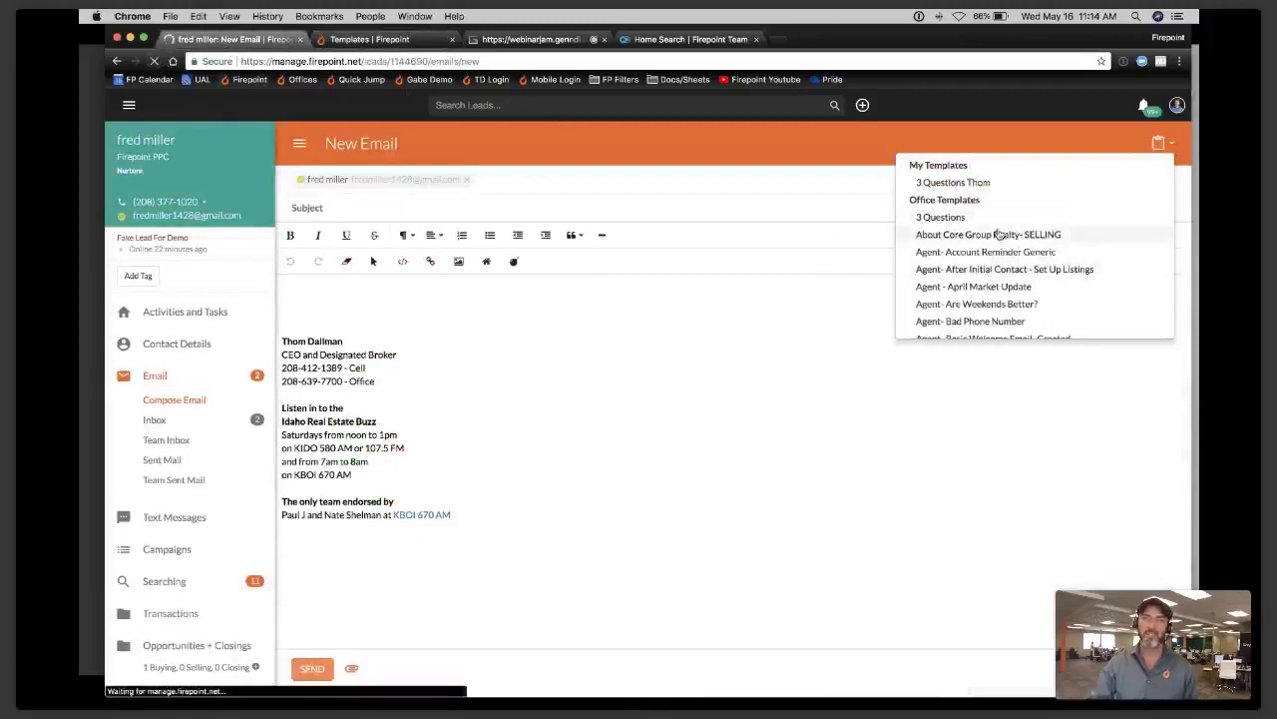
left_click(1170, 146)
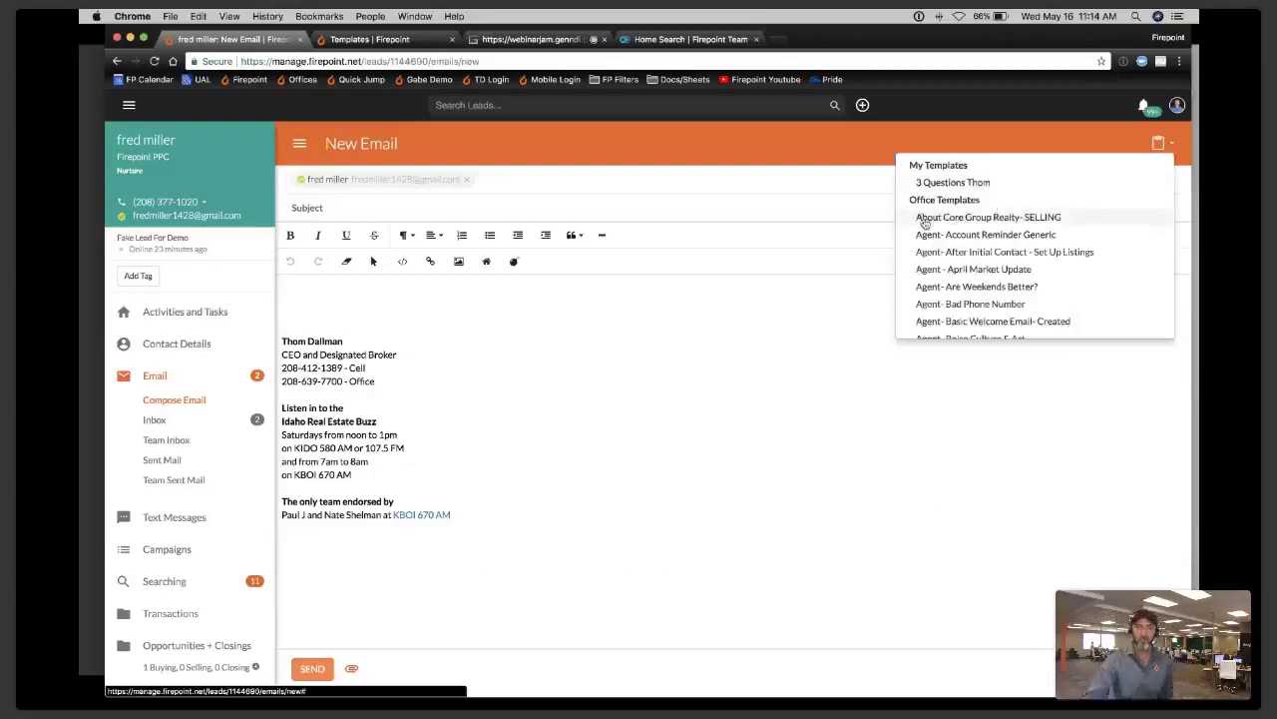
- Look through the remaining office templates in the new email's template list, including the Agent, AM, CC and DMG groups
scroll(961, 260, "down", 5)
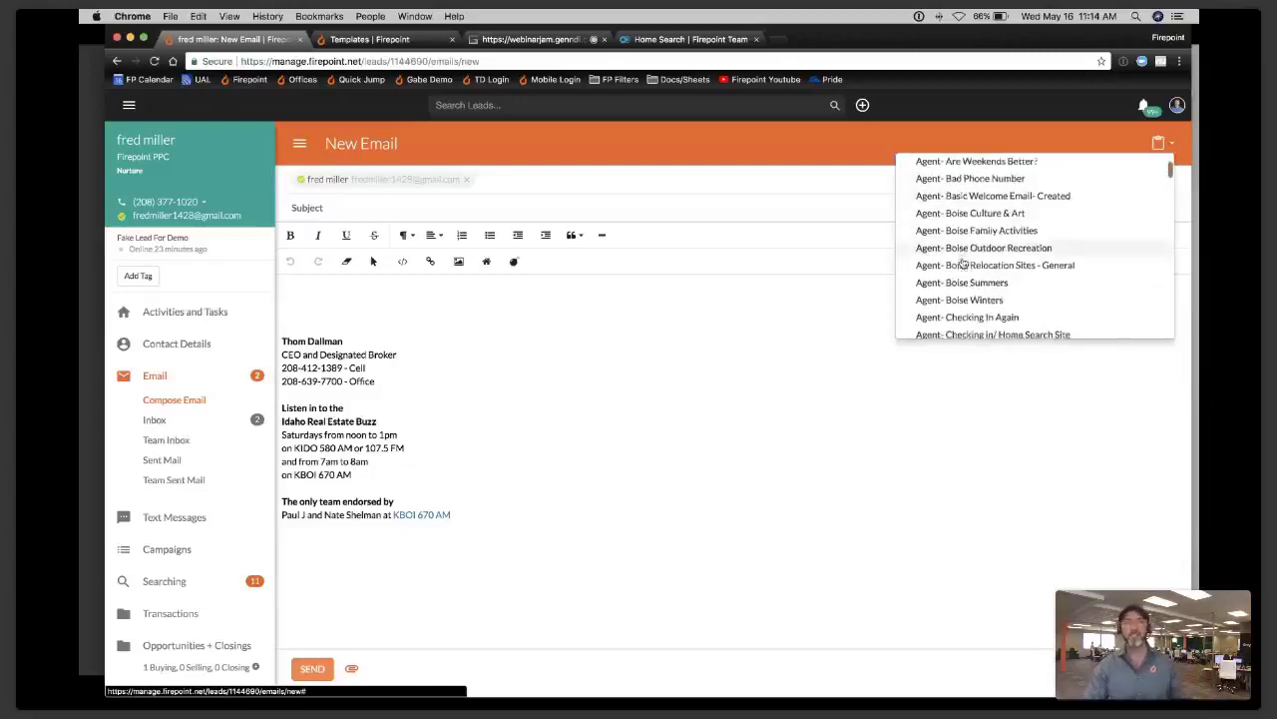
scroll(963, 262, "down", 5)
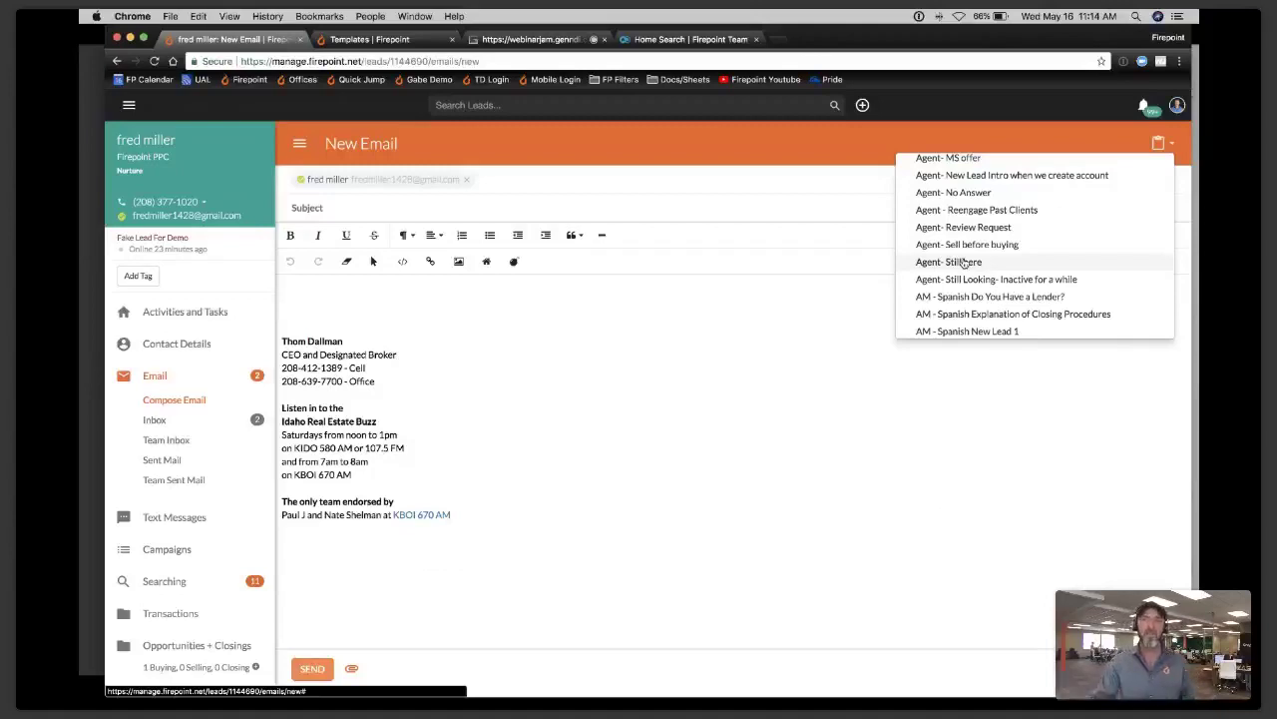
scroll(964, 262, "down", 3)
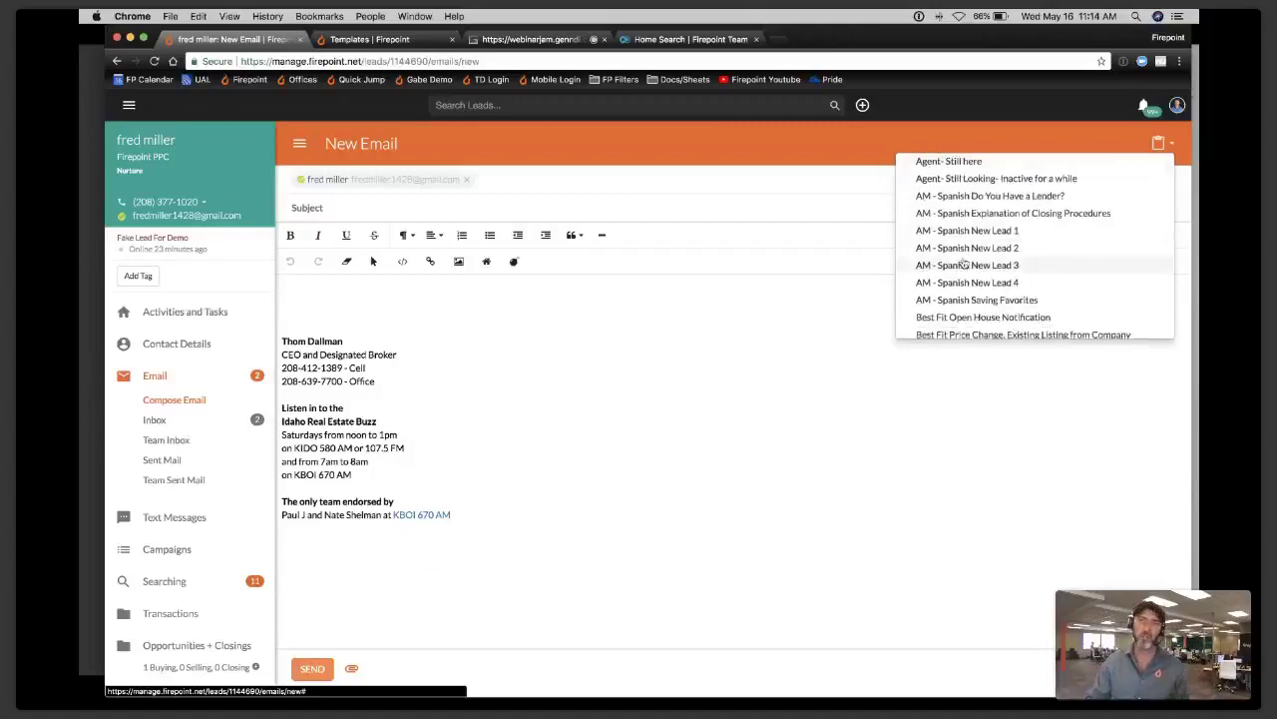
scroll(965, 264, "up", 10)
scroll(968, 265, "up", 3)
scroll(968, 265, "down", 8)
scroll(968, 270, "down", 8)
scroll(968, 270, "down", 8)
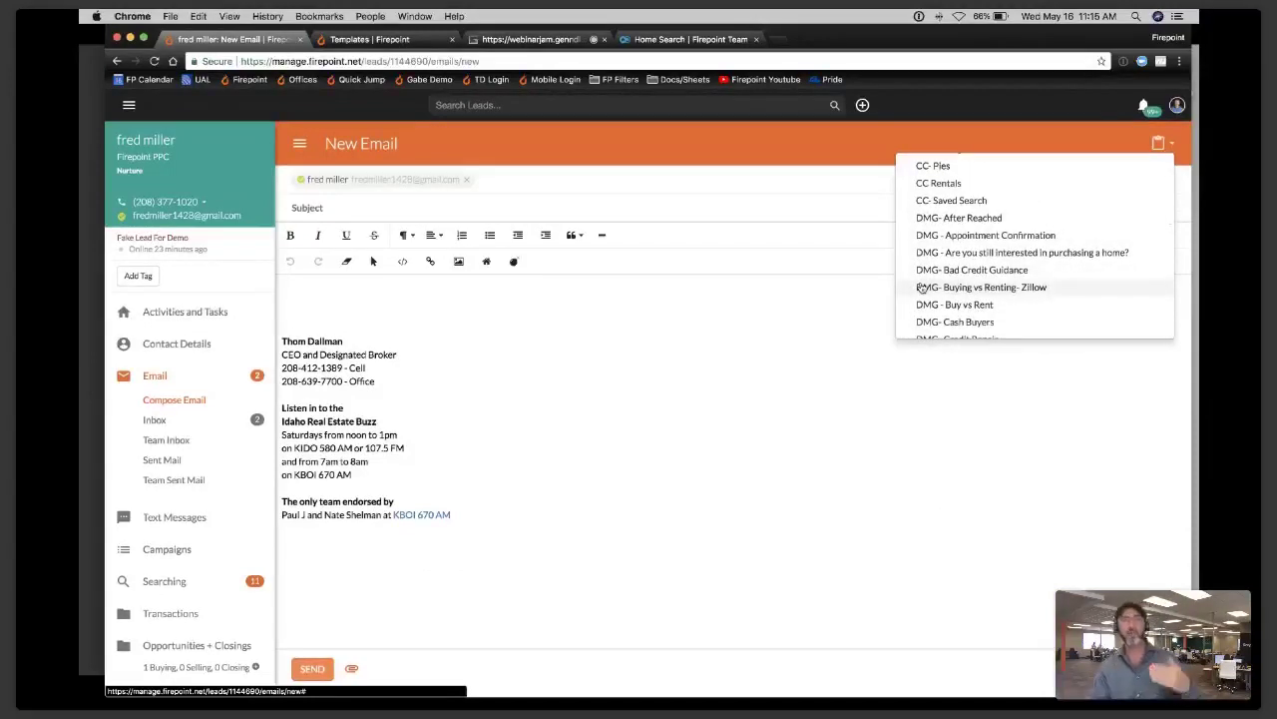
scroll(922, 287, "up", 20)
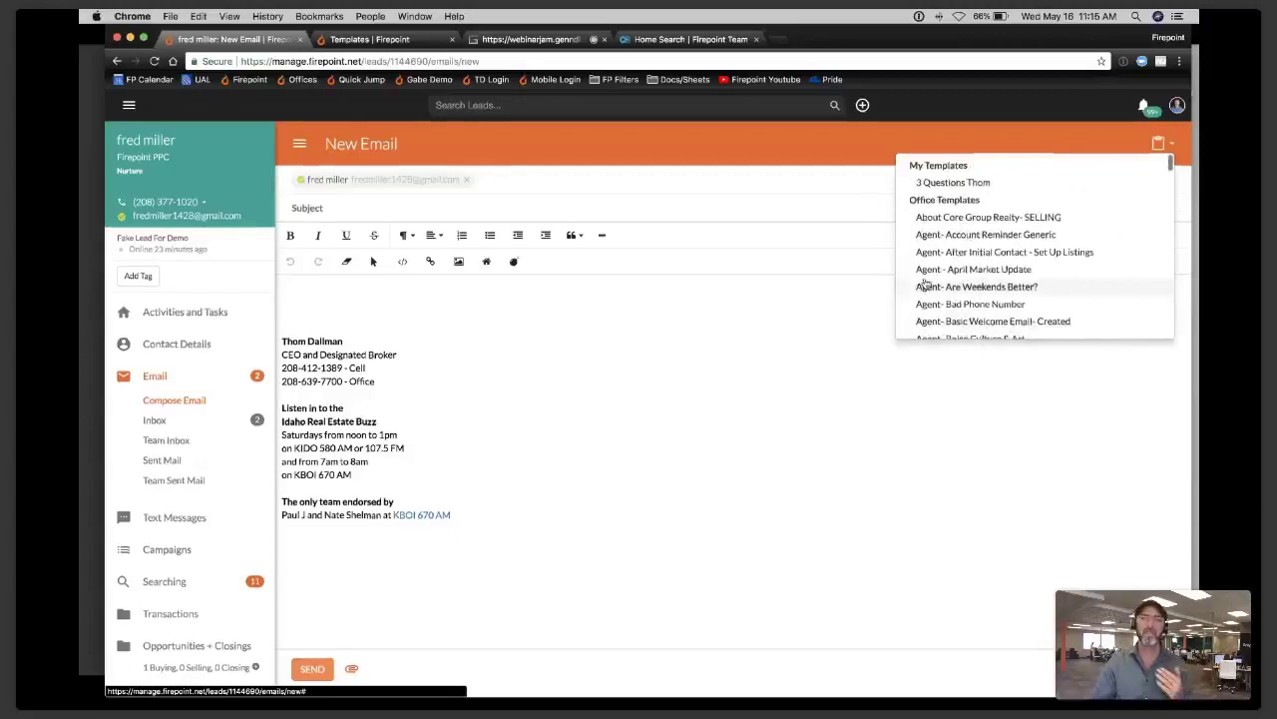
- Return to the email templates and view the actions offered for the template "About Core Group Realty- SELLING"
left_click(375, 40)
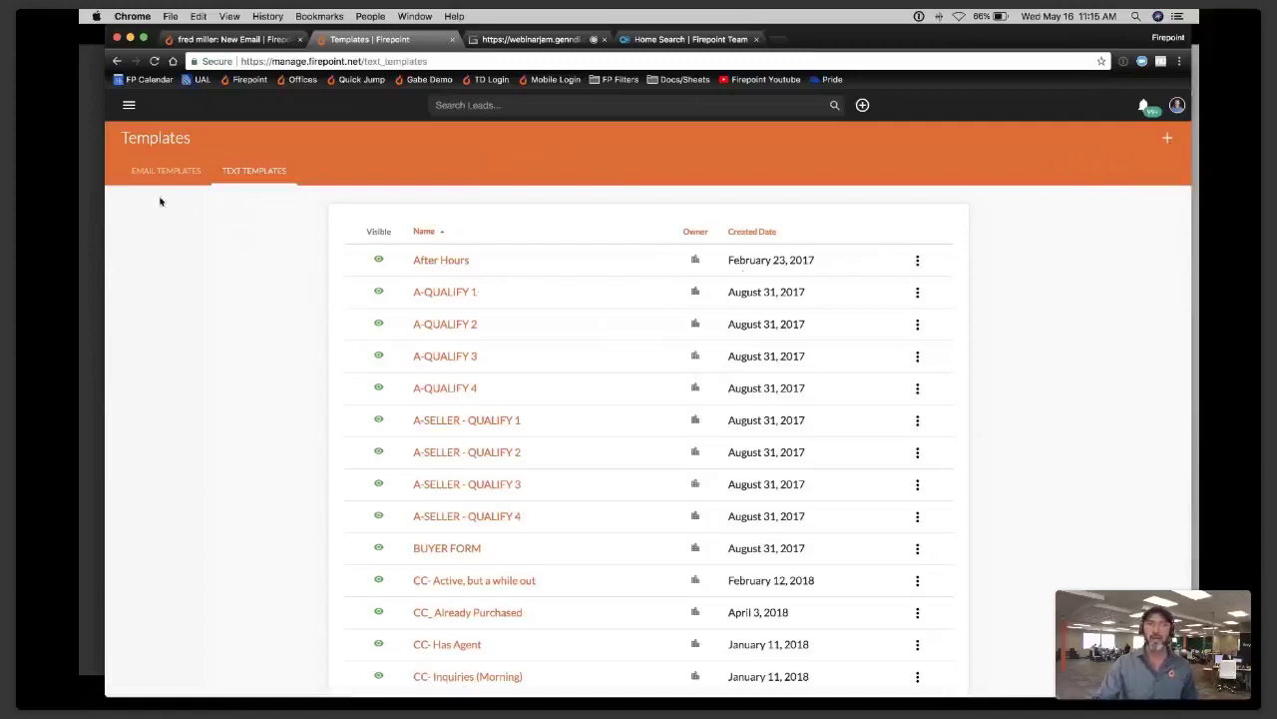
left_click(179, 171)
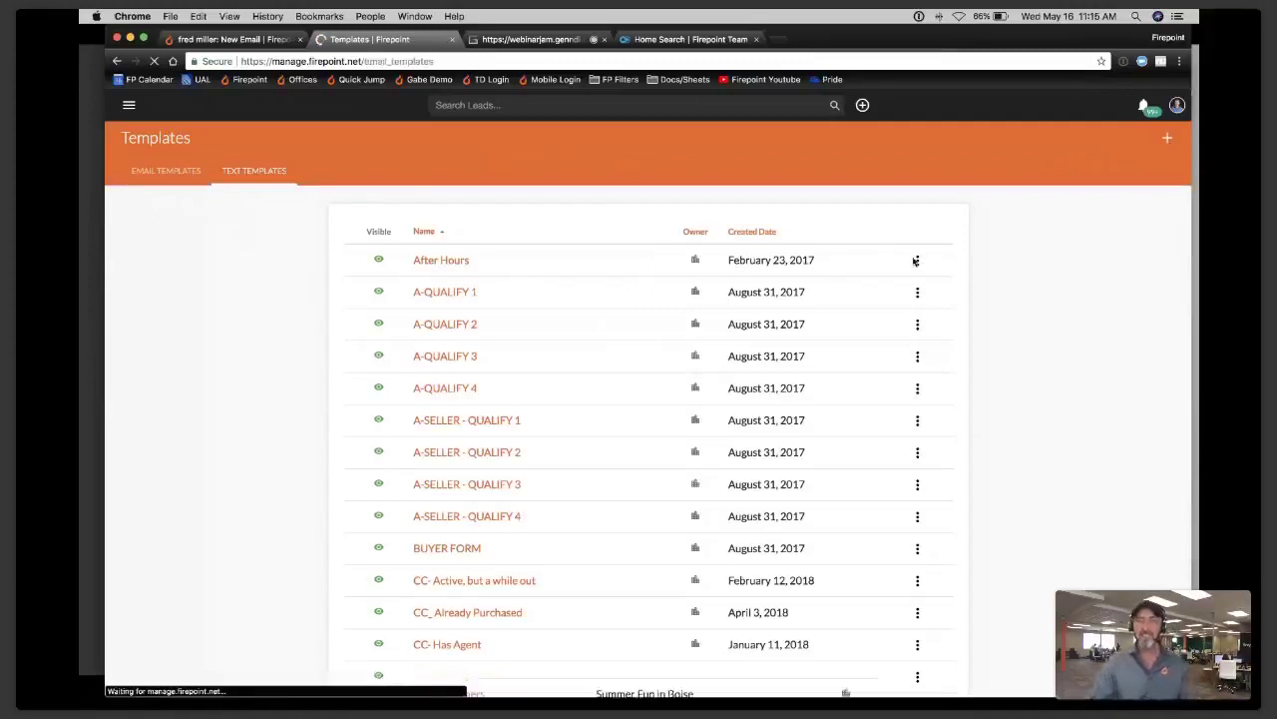
left_click(939, 336)
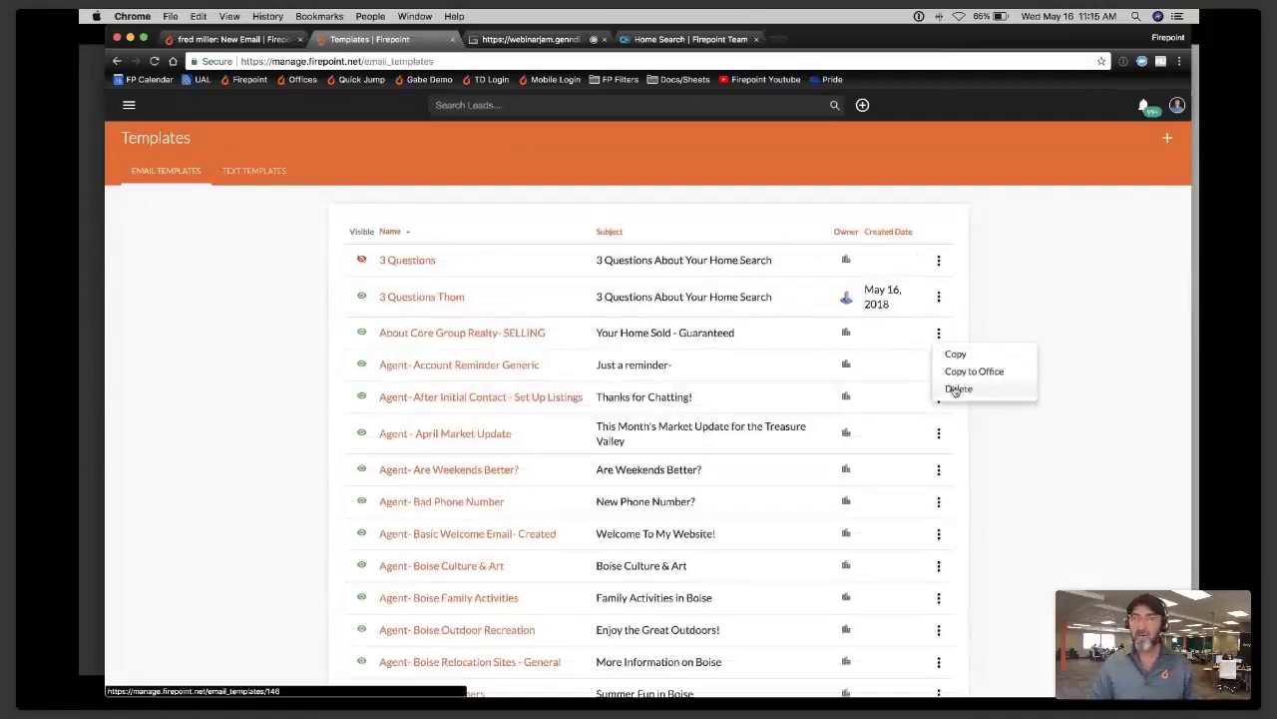
left_click(1011, 331)
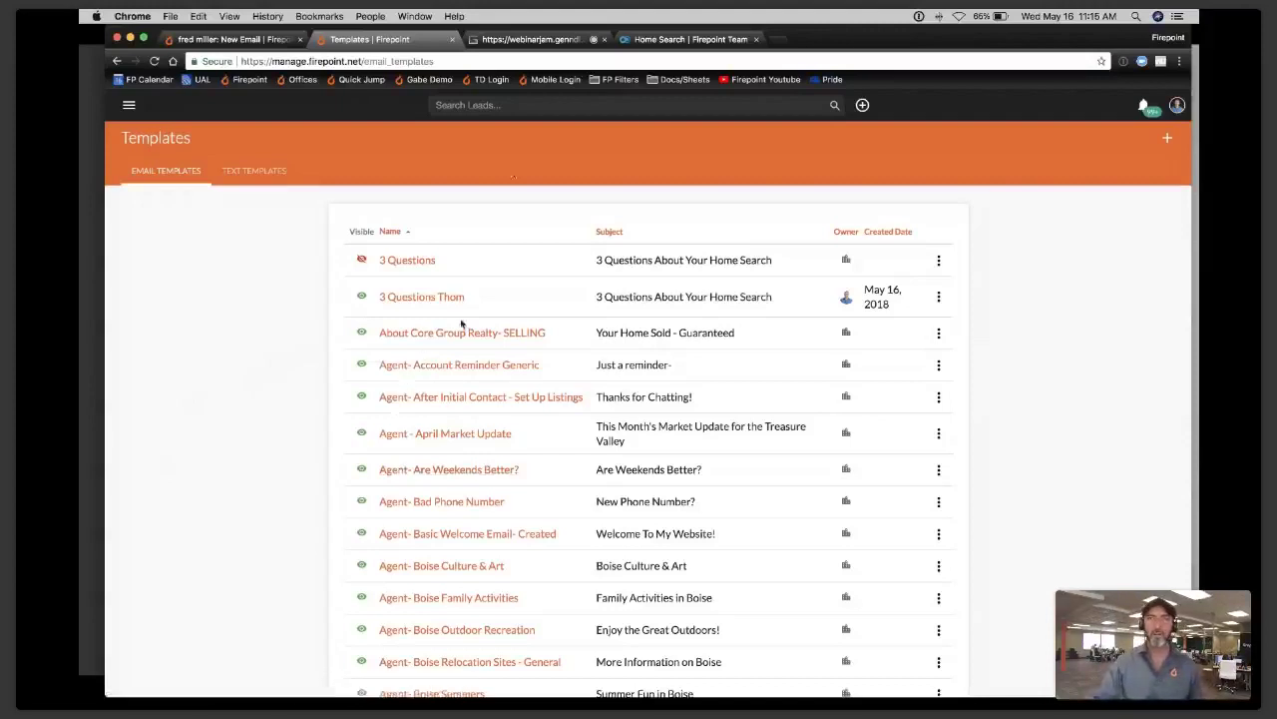
- Switch to the WebinarJam live broadcast and open the attendee chat
left_click(522, 43)
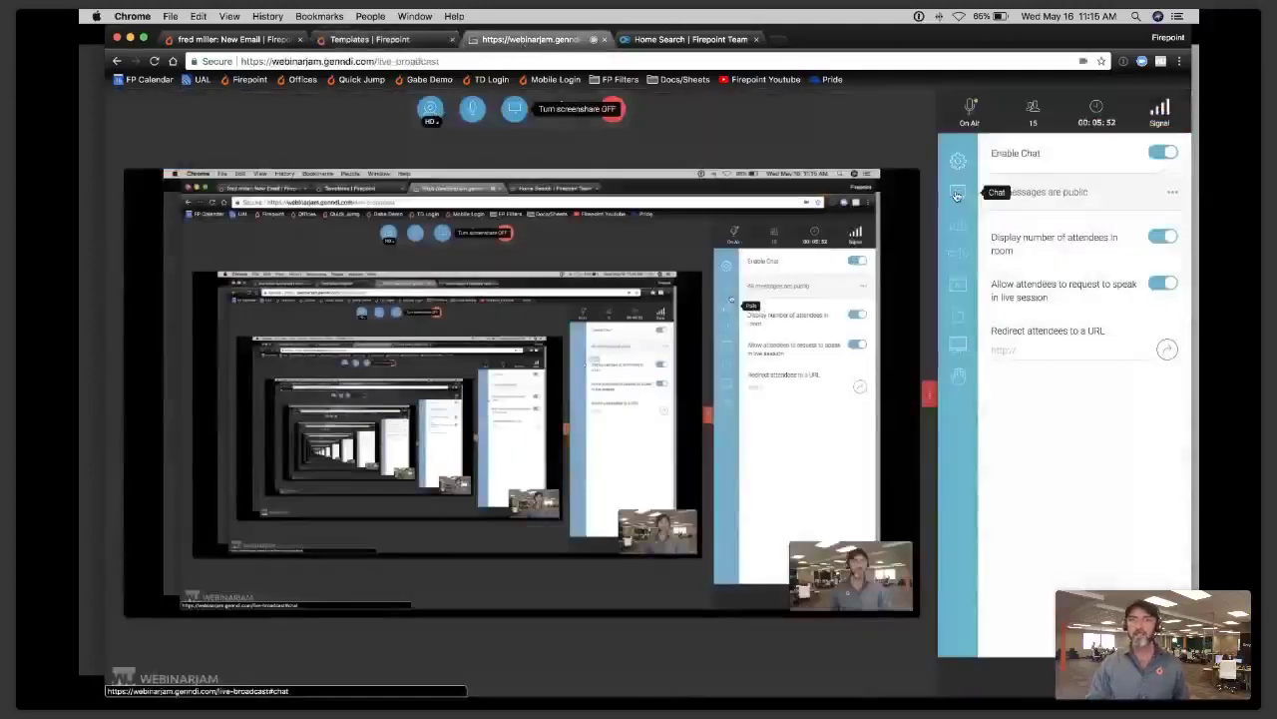
left_click(956, 194)
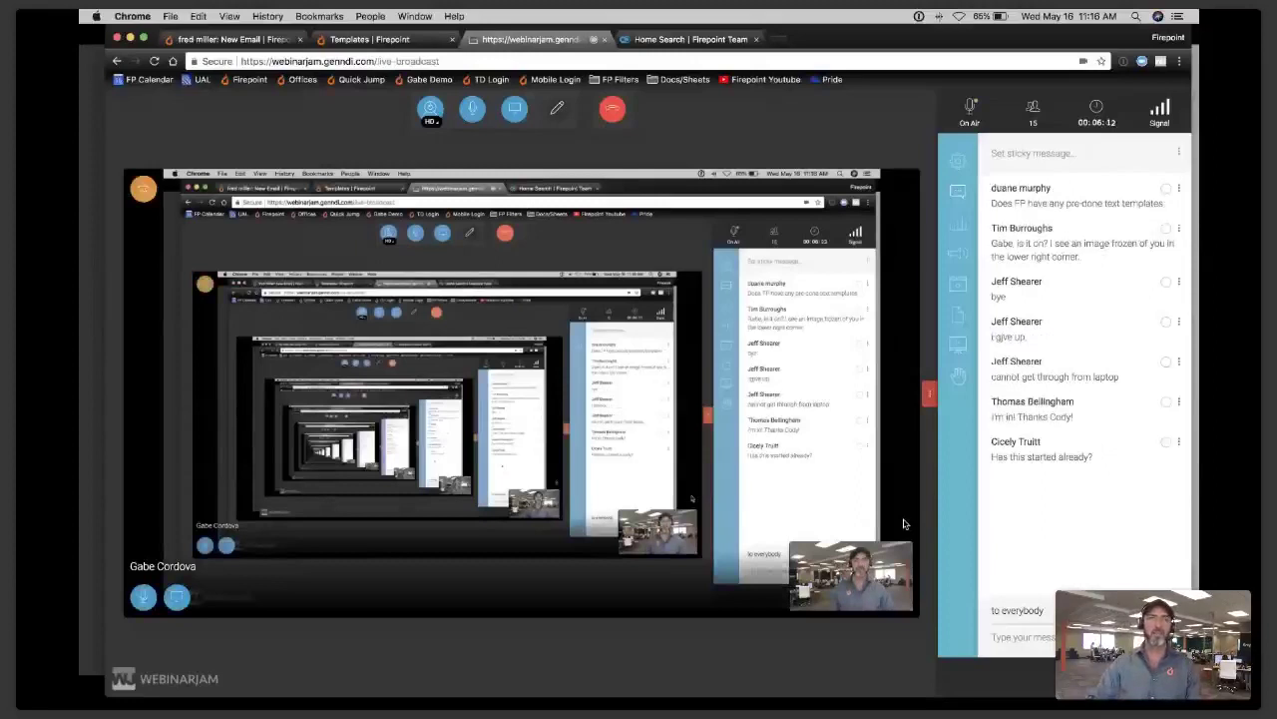
- Return to the Firepoint templates and open the list of campaigns
left_click(368, 40)
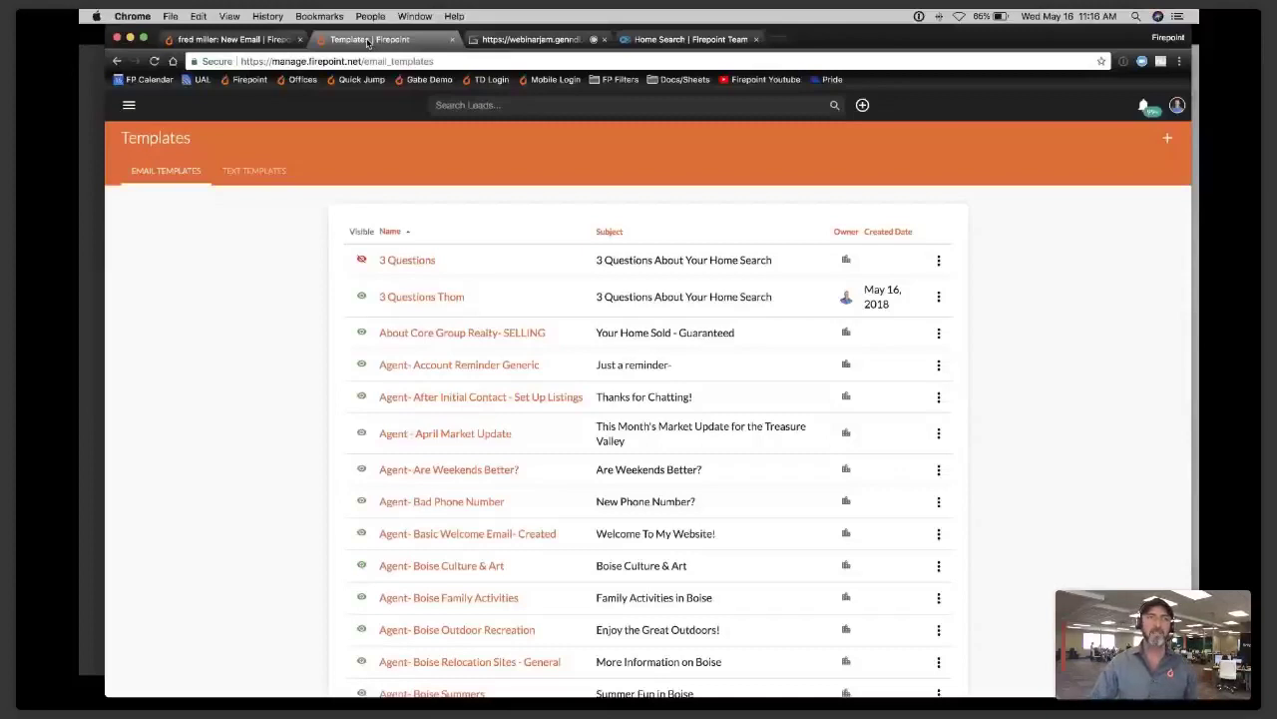
left_click(129, 106)
left_click(176, 318)
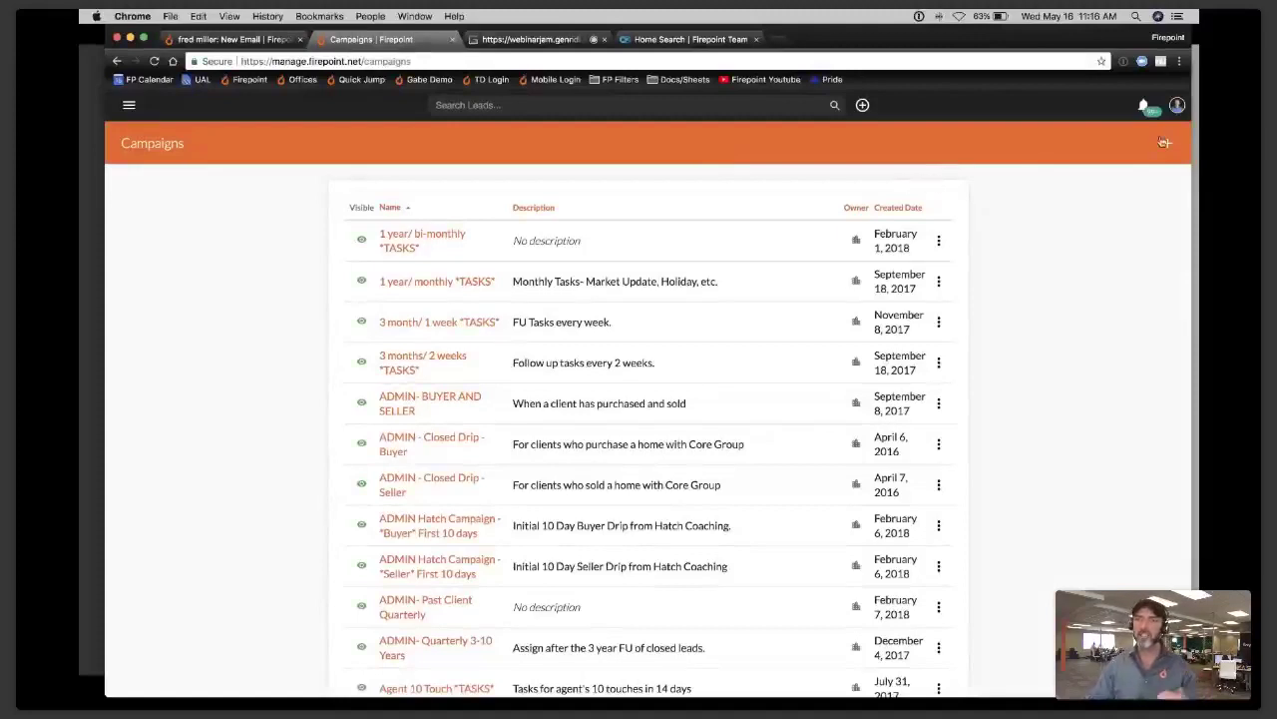
- Open the partner integrations in the account settings and examine the Zillow office and agent partner IDs
left_click(1178, 105)
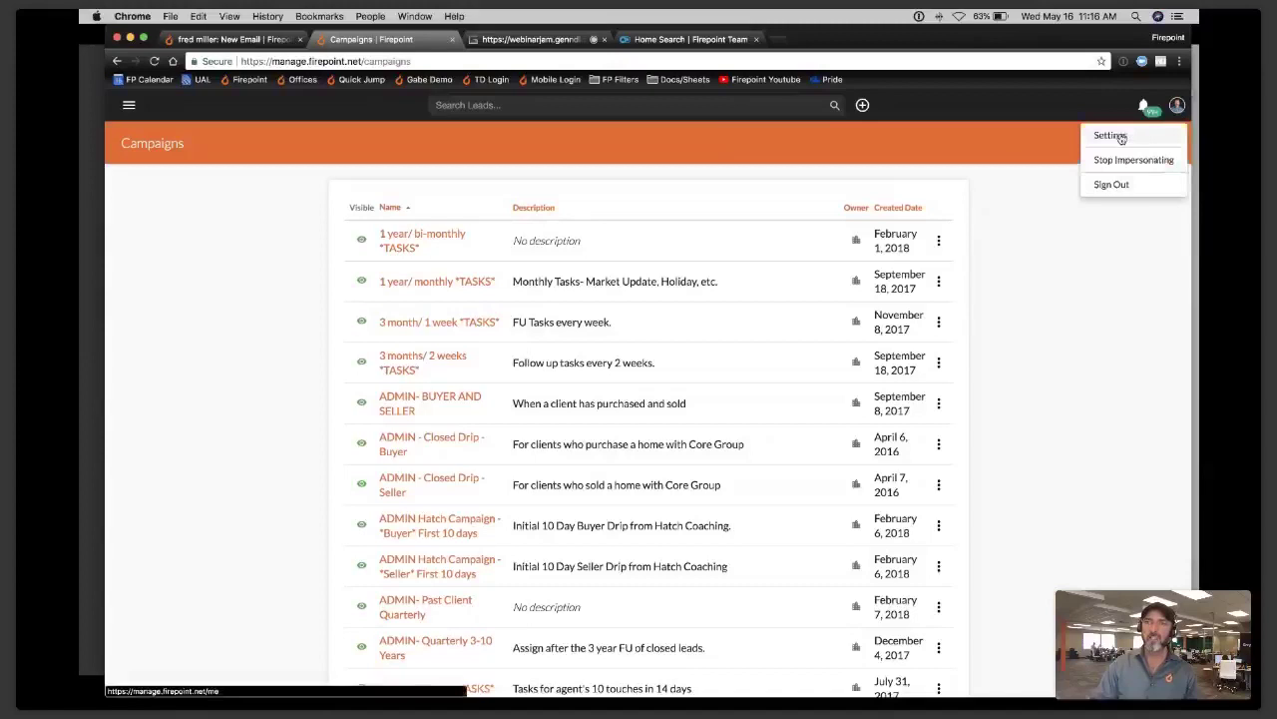
left_click(1116, 135)
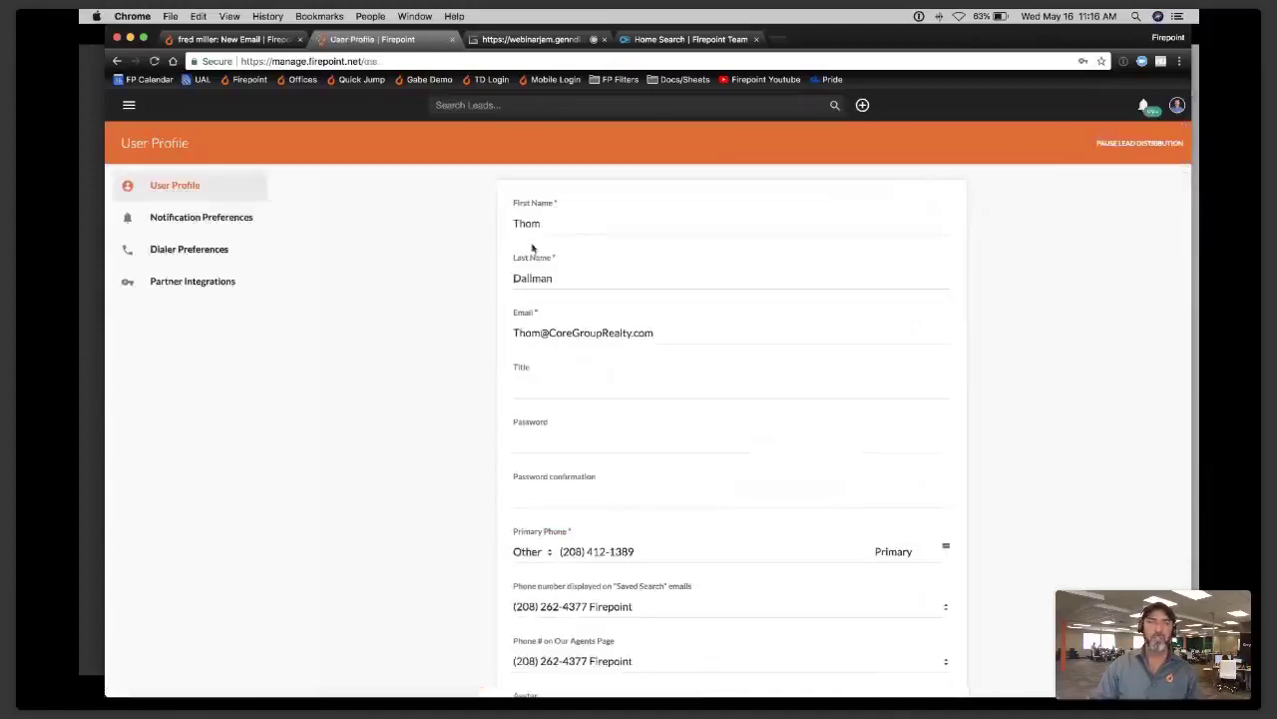
left_click(189, 283)
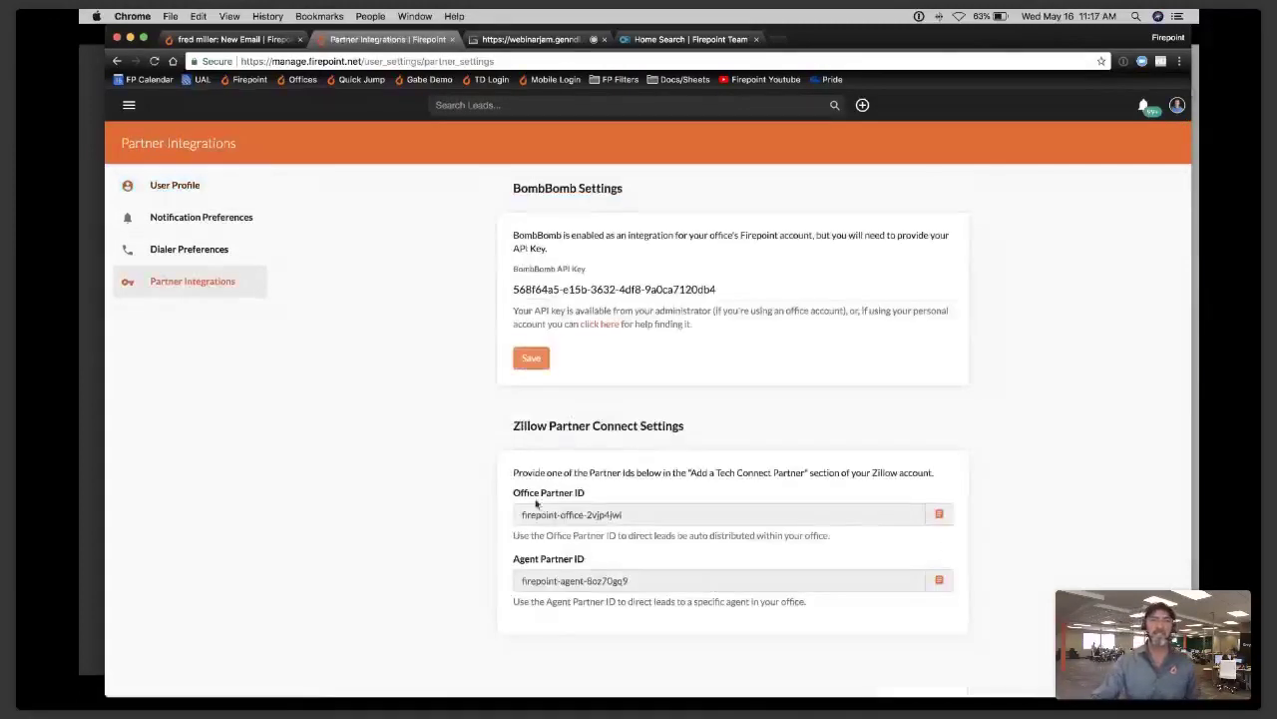
left_click(629, 583)
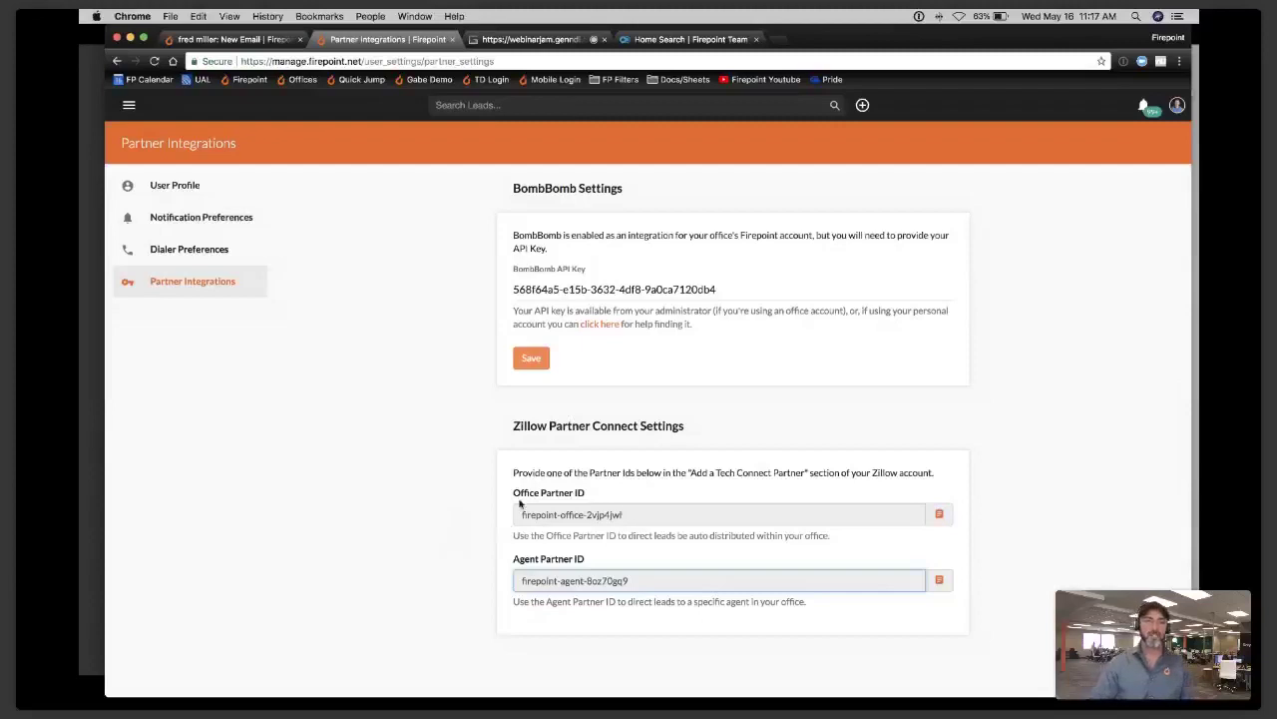
left_click(579, 513)
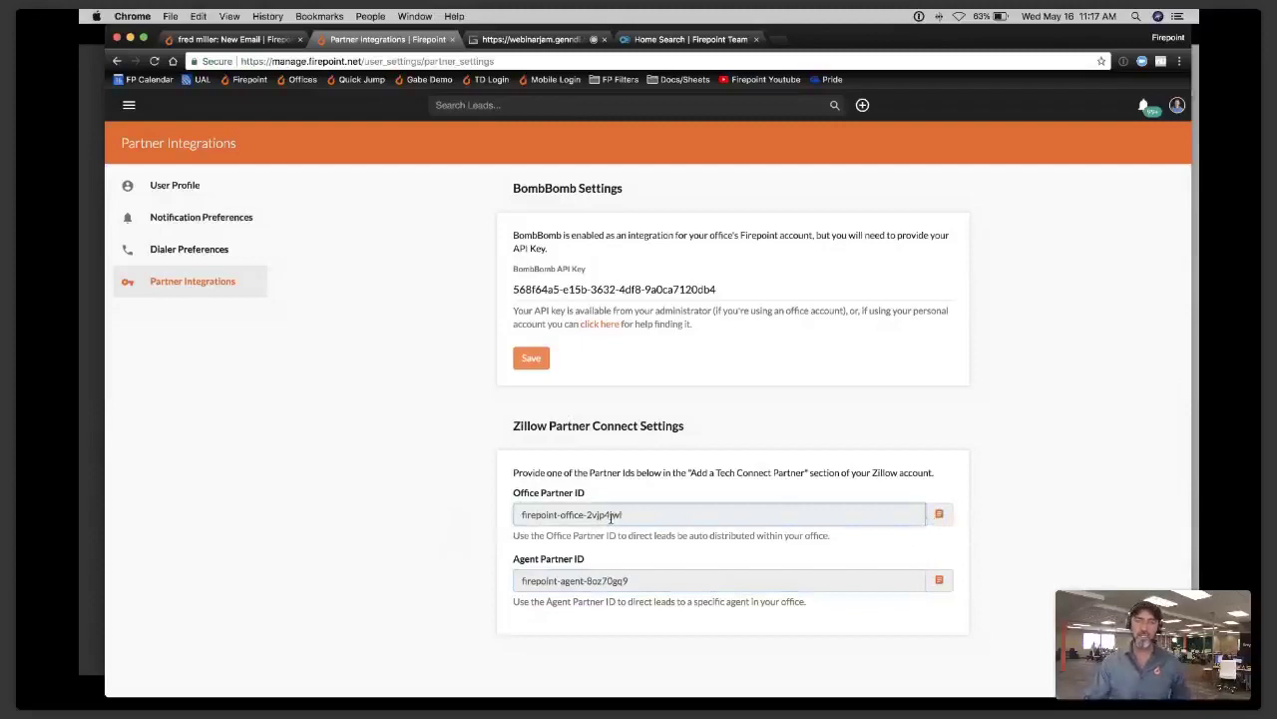
left_click(639, 577)
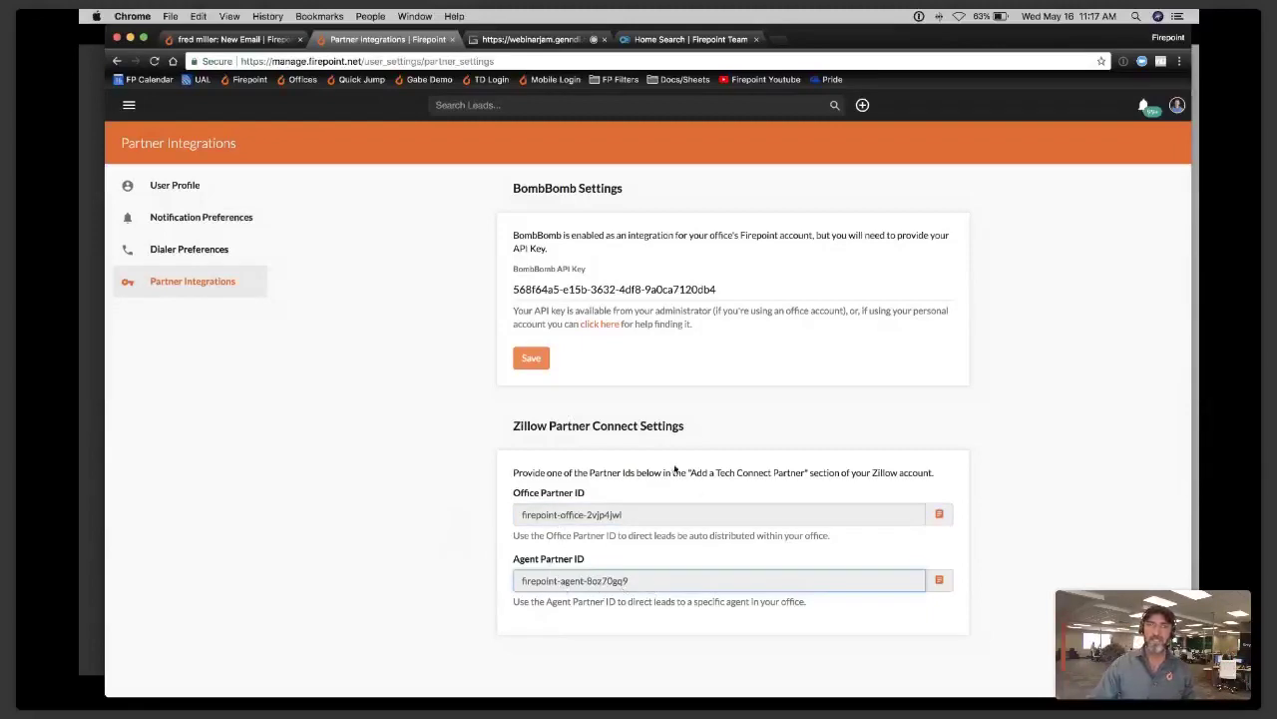
- Move the WebinarJam broadcast into its own browser window and review the Zillow office and agent partner IDs again
left_click_drag(531, 41, 1165, 168)
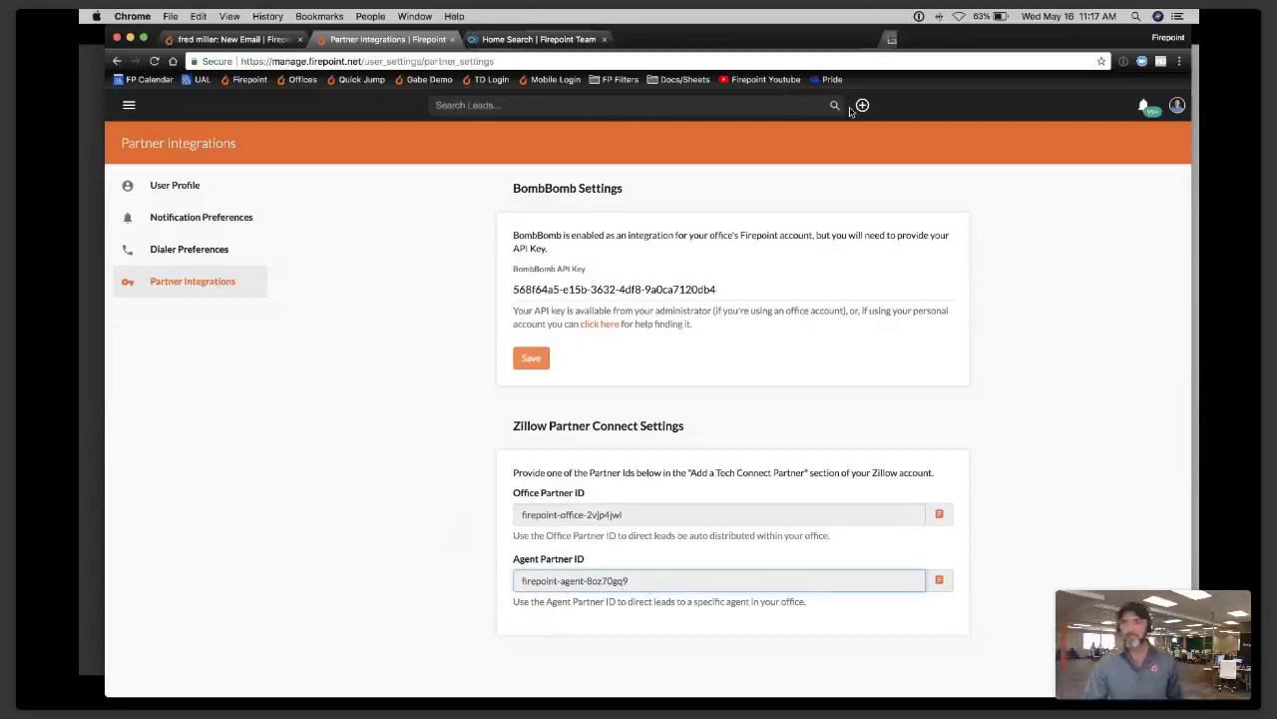
left_click(653, 518)
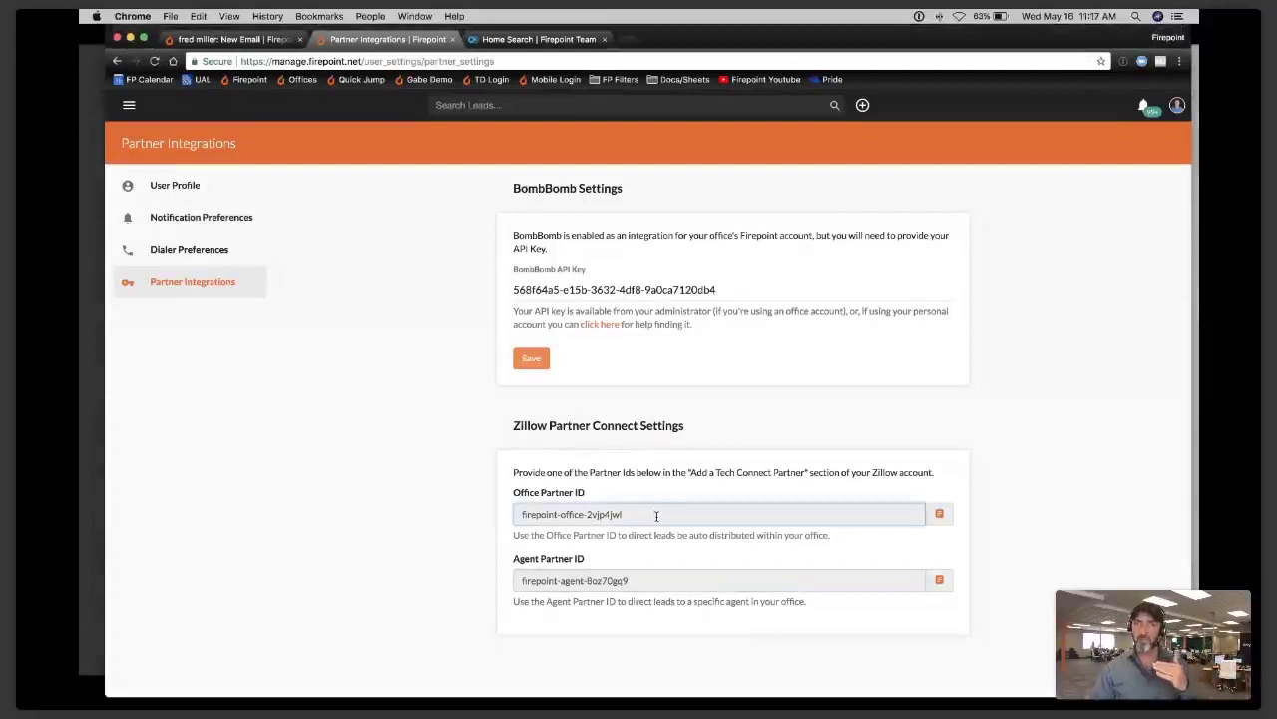
left_click(644, 582)
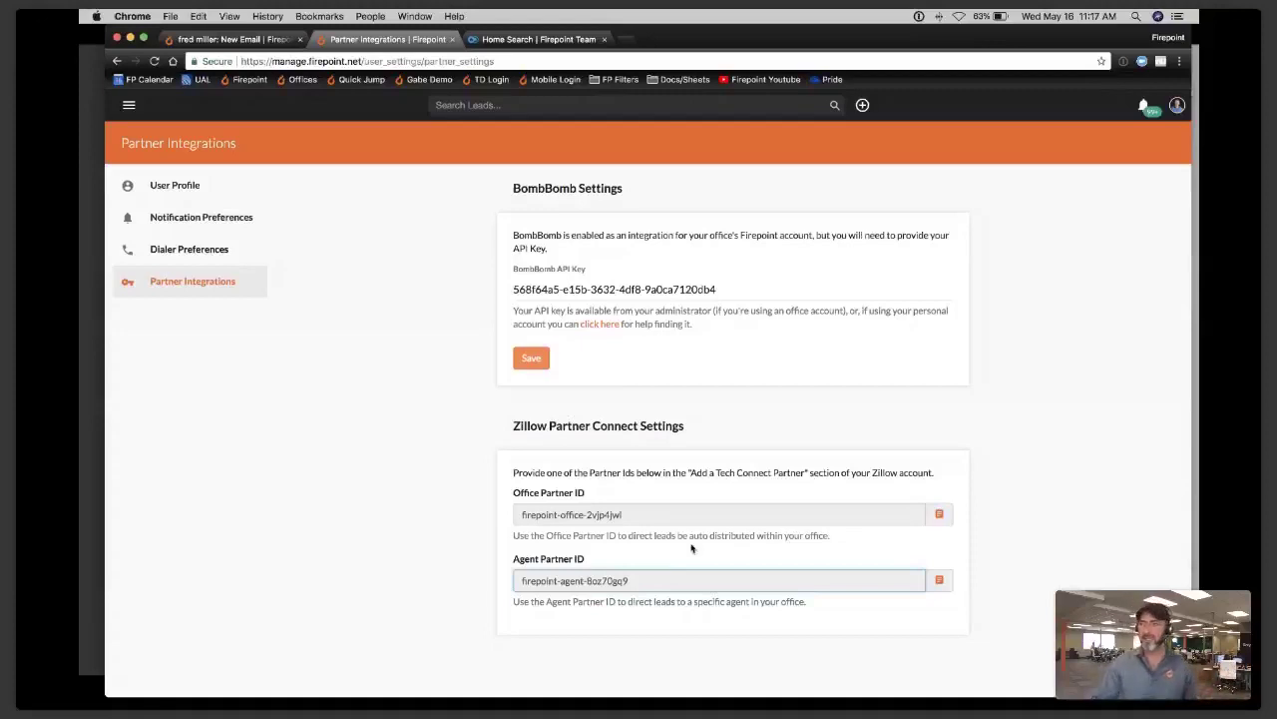
key("ctrl+Up")
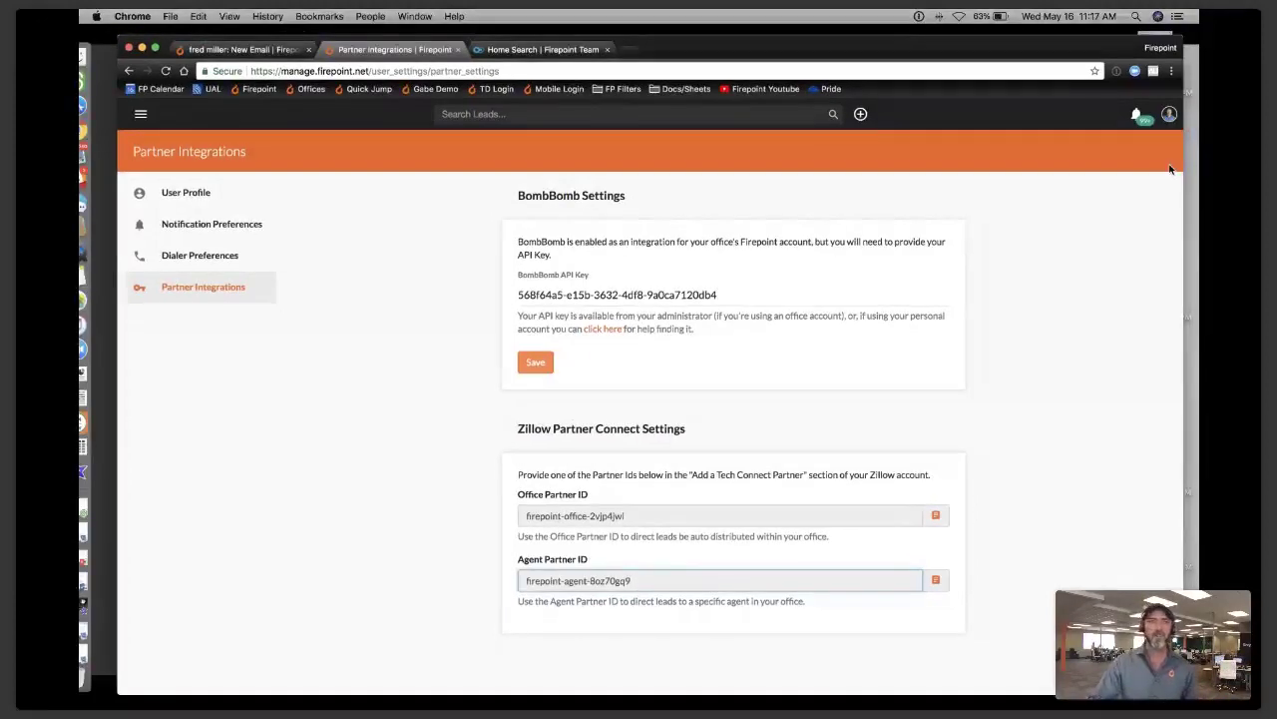
key("ctrl+super+f")
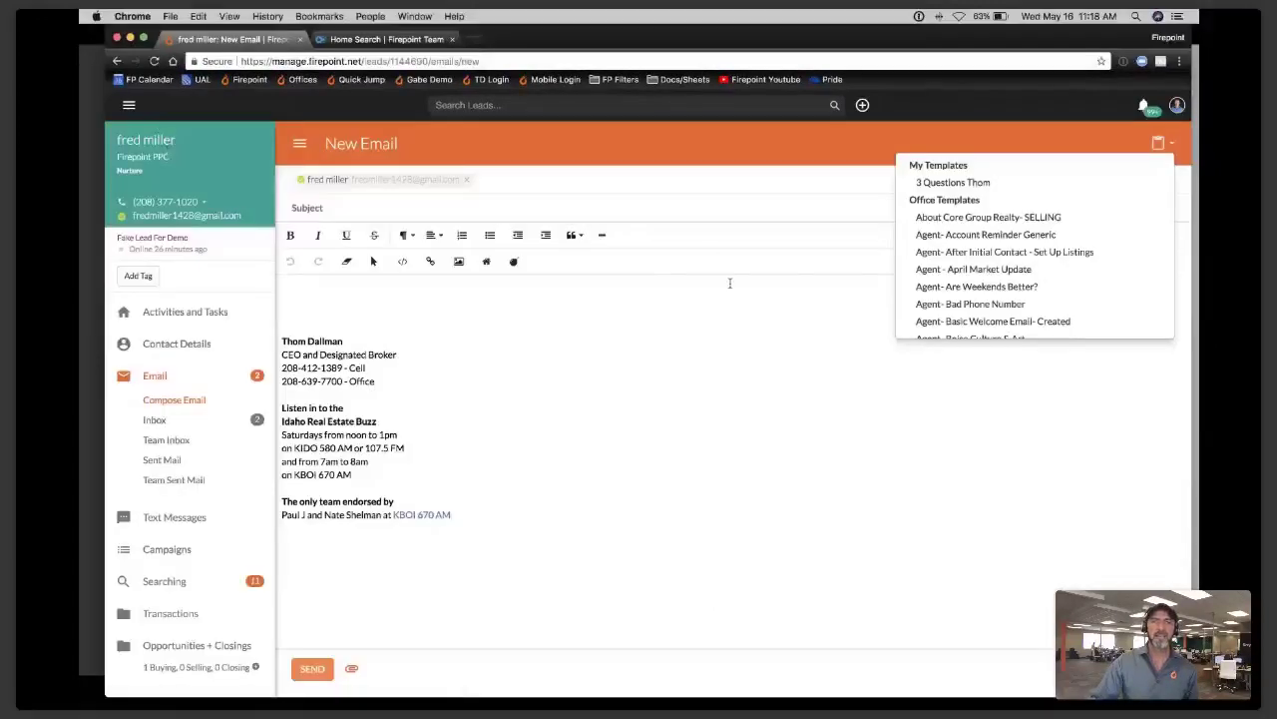
- Close the template list in the lead's new email and open the Firepoint dashboard
left_click(730, 282)
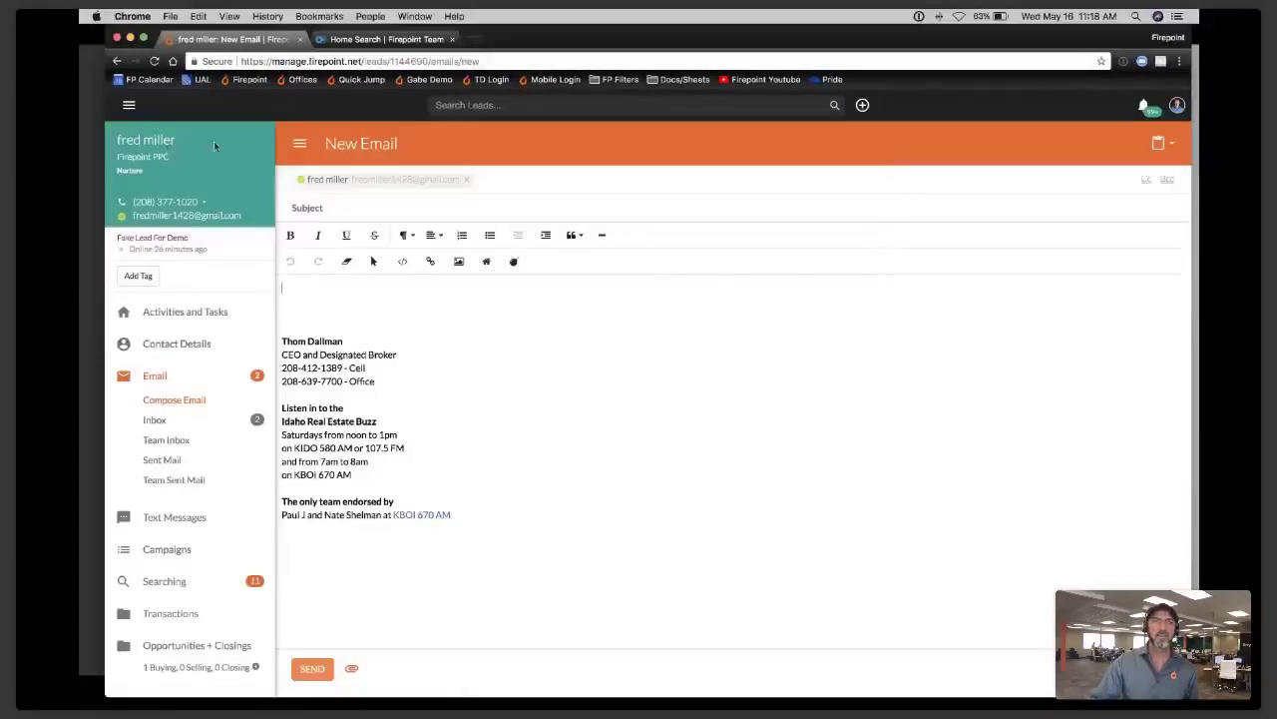
left_click(129, 105)
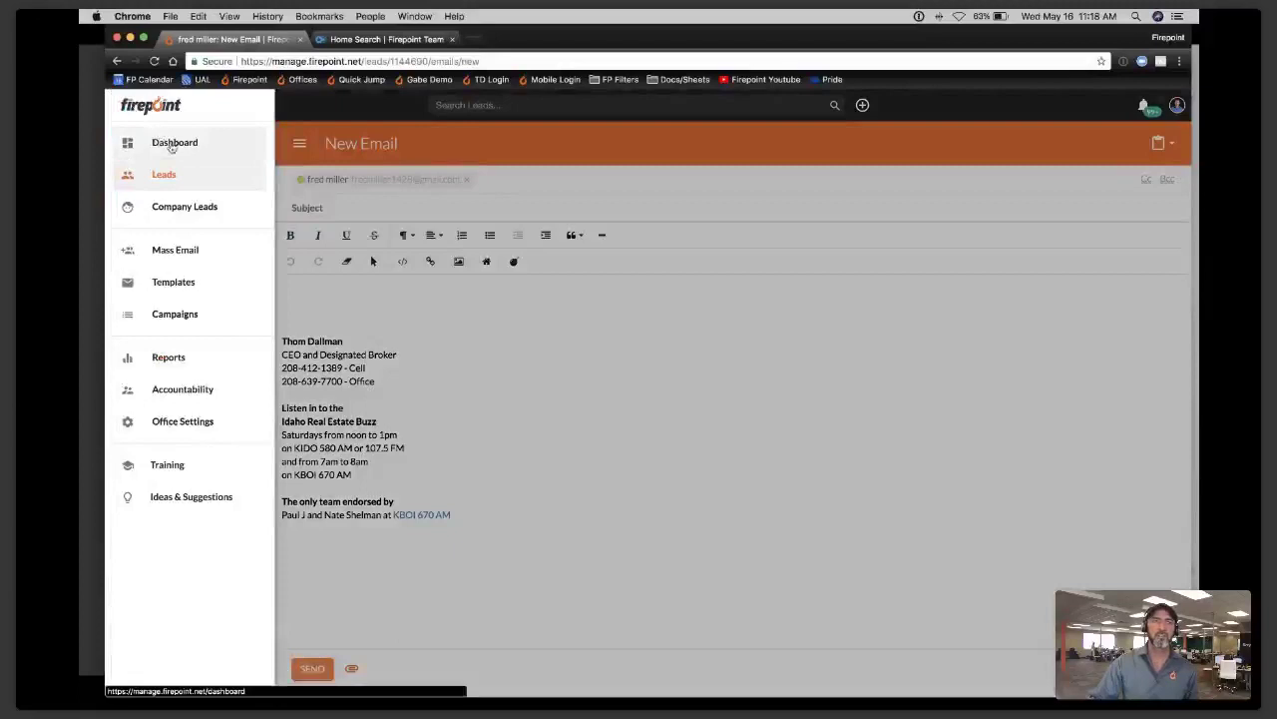
left_click(172, 147)
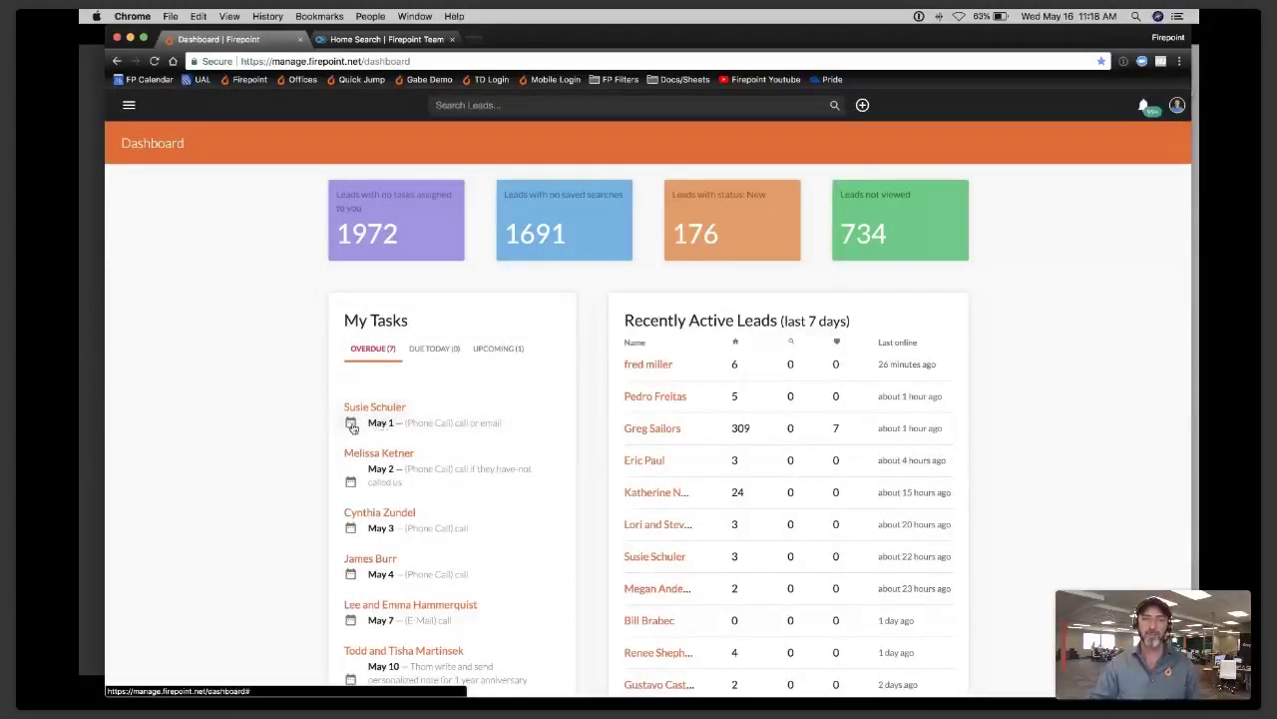
- Send the first overdue phone call task, due May 1, to Google Calendar and check the drafted event
left_click(352, 426)
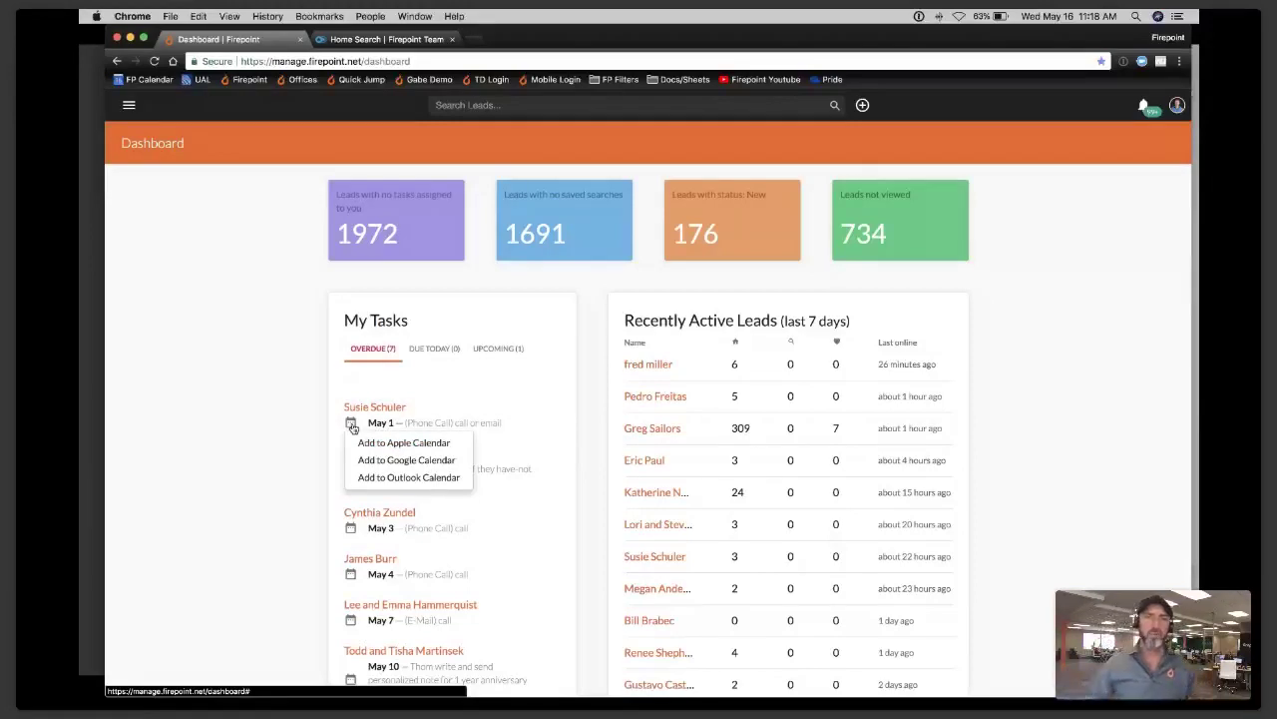
left_click(404, 464)
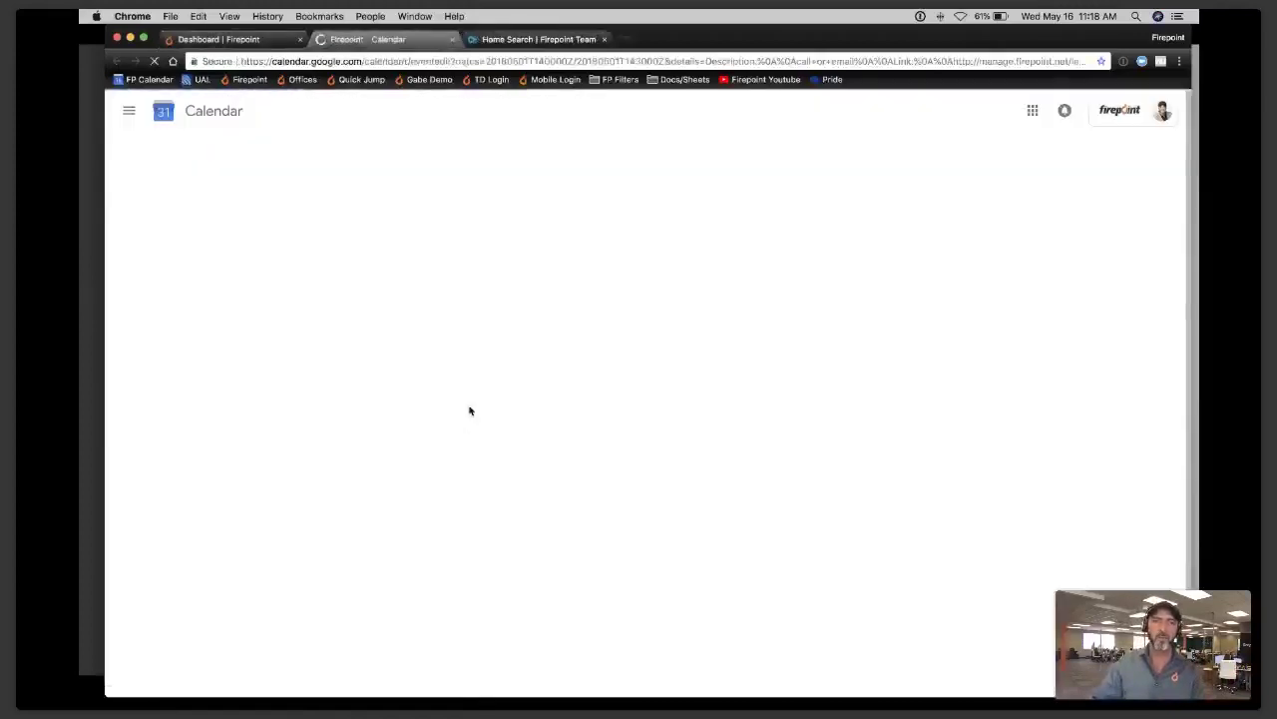
scroll(334, 211, "up", 5)
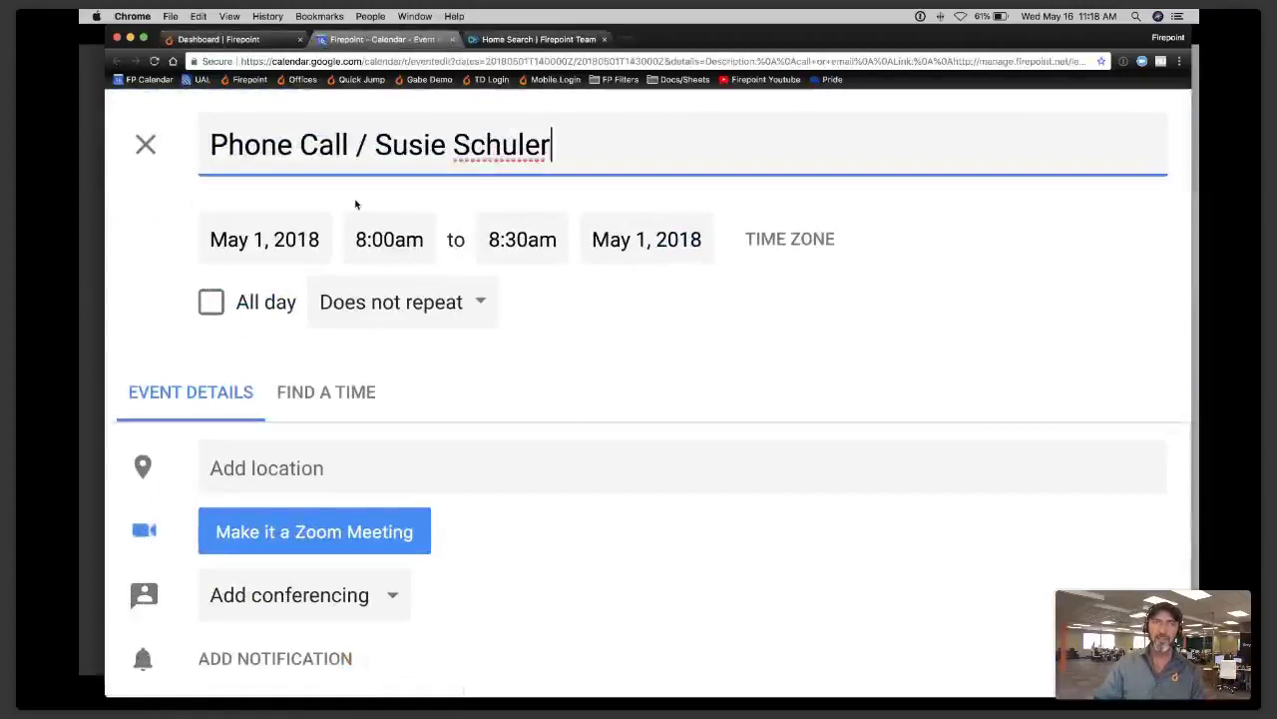
scroll(355, 204, "down", 5)
- Compare the overdue task on the dashboard with the title and description of the drafted calendar event
left_click(242, 40)
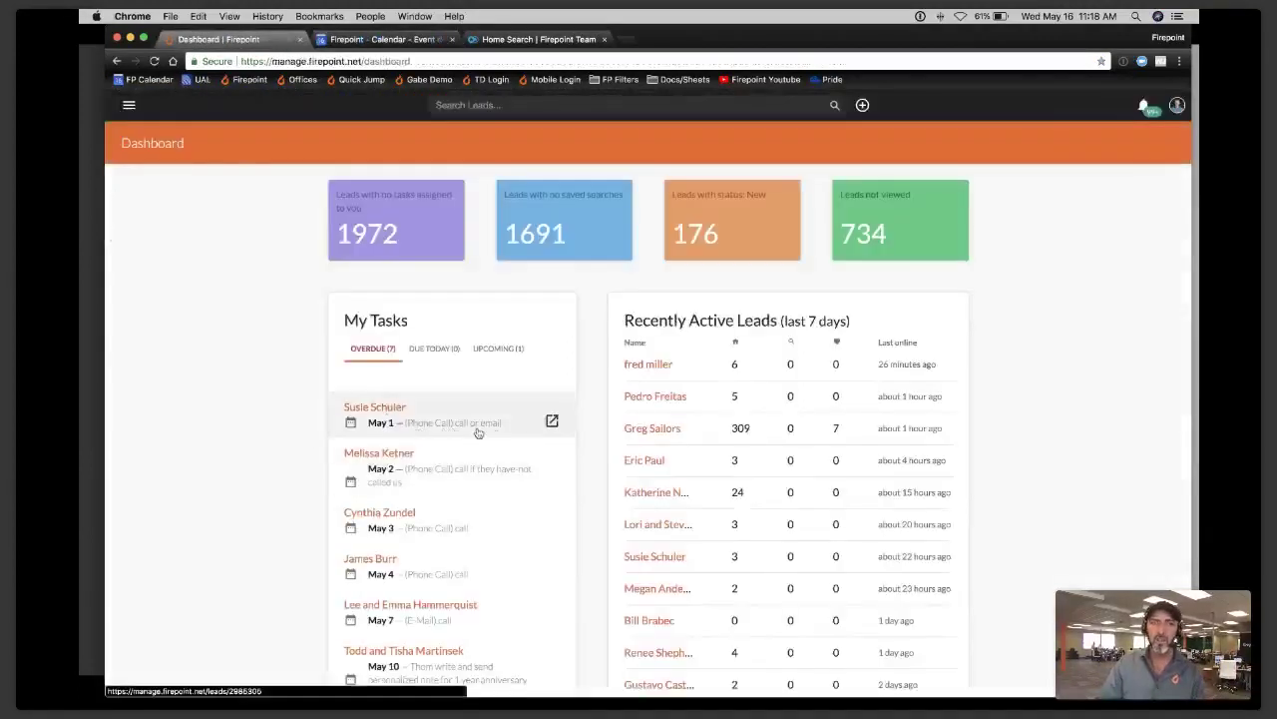
left_click(351, 42)
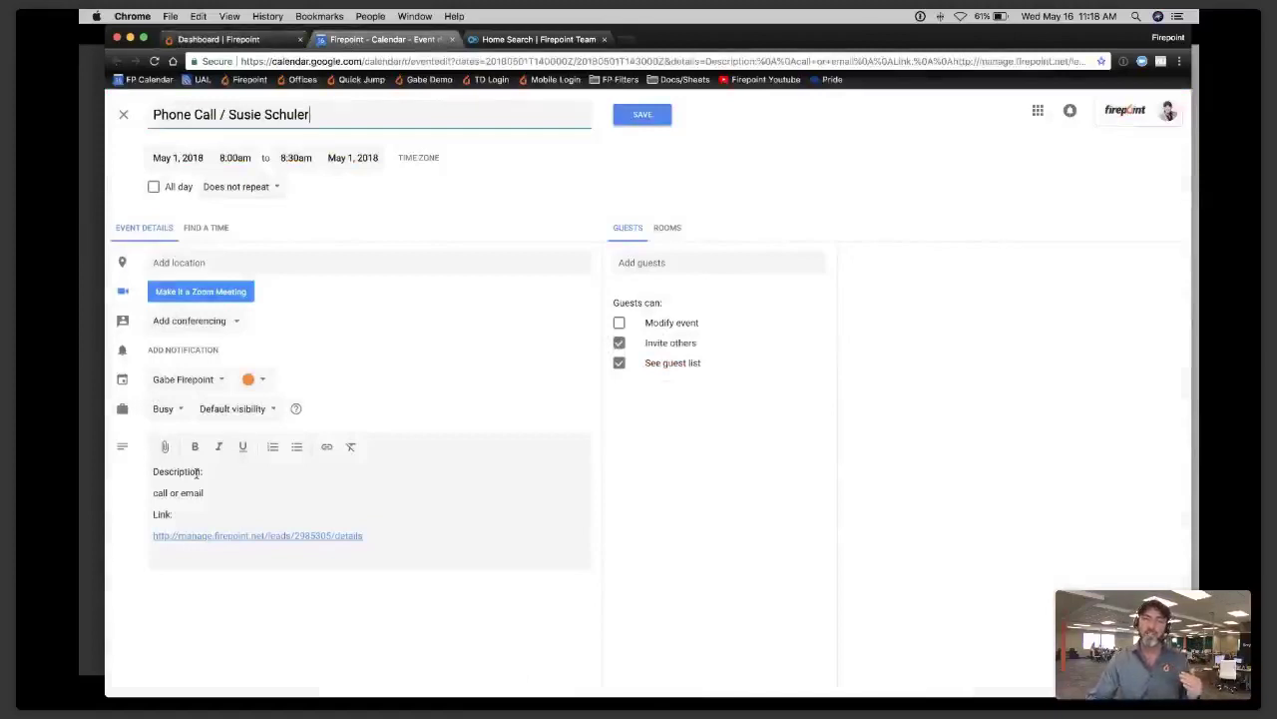
left_click_drag(168, 493, 204, 493)
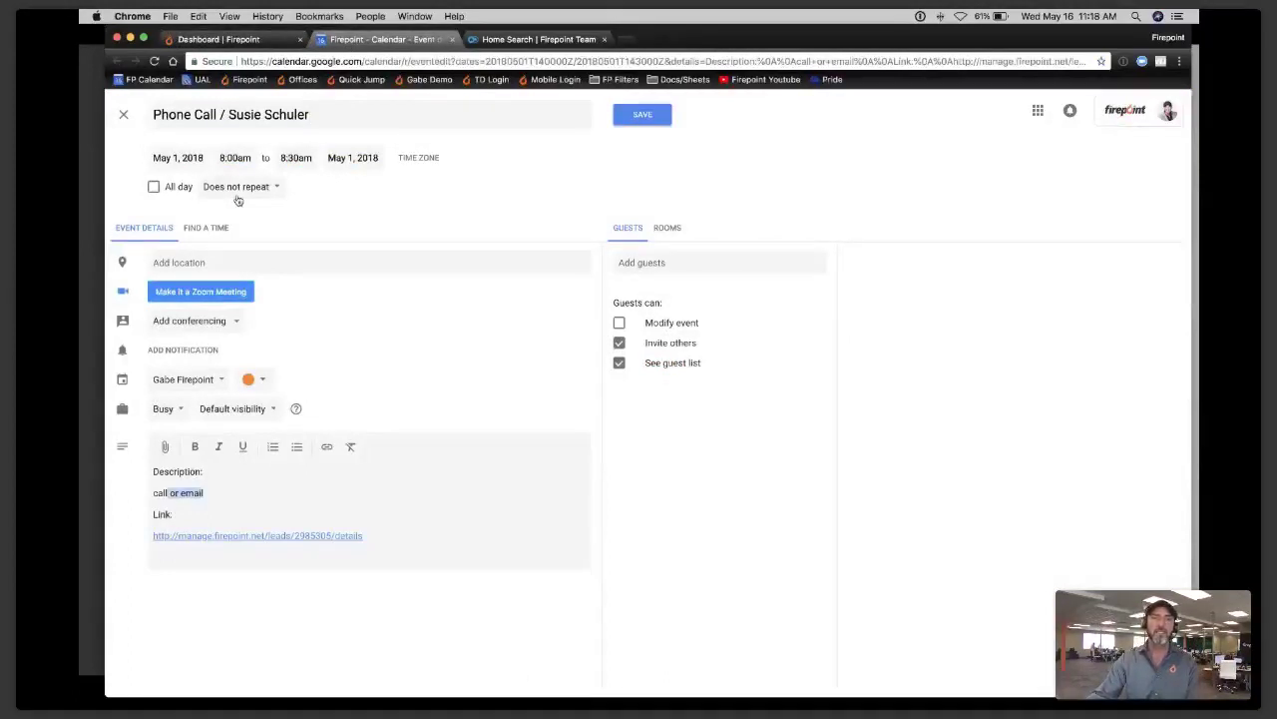
key("ctrl+shift+Tab")
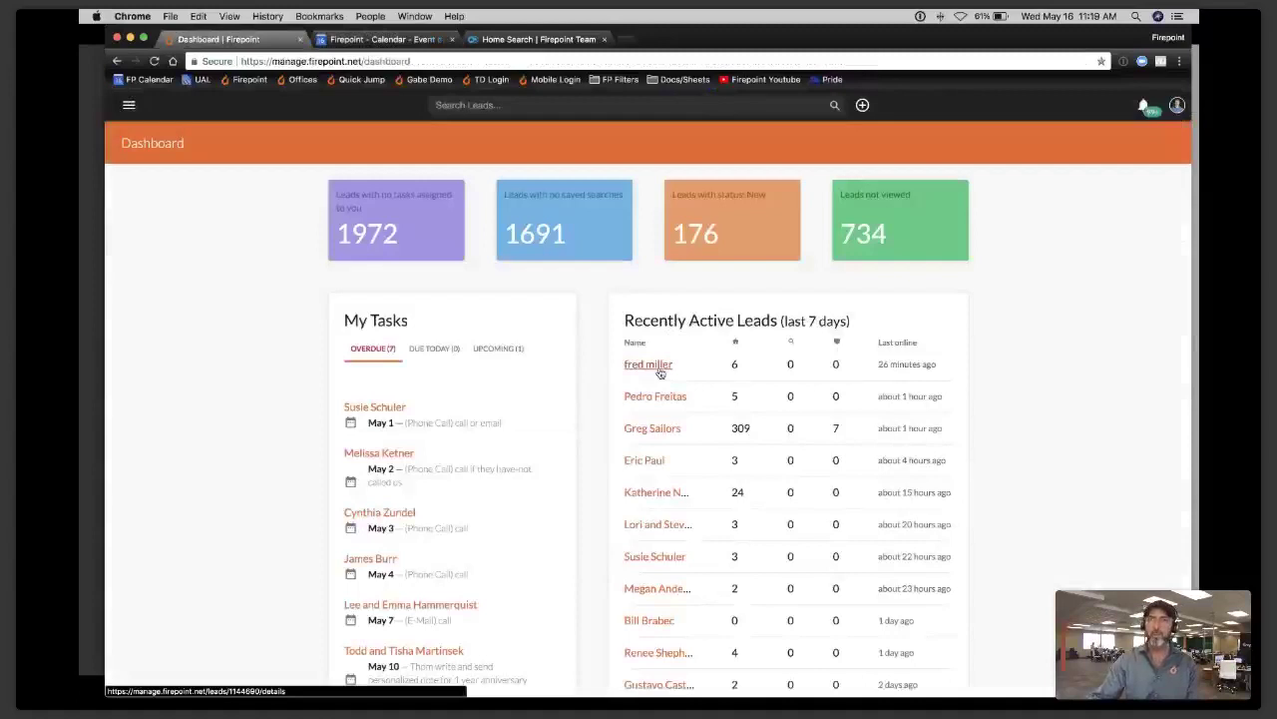
- Start a new task for the most recently active lead with the description "Cal to set an appointment"
left_click(649, 365)
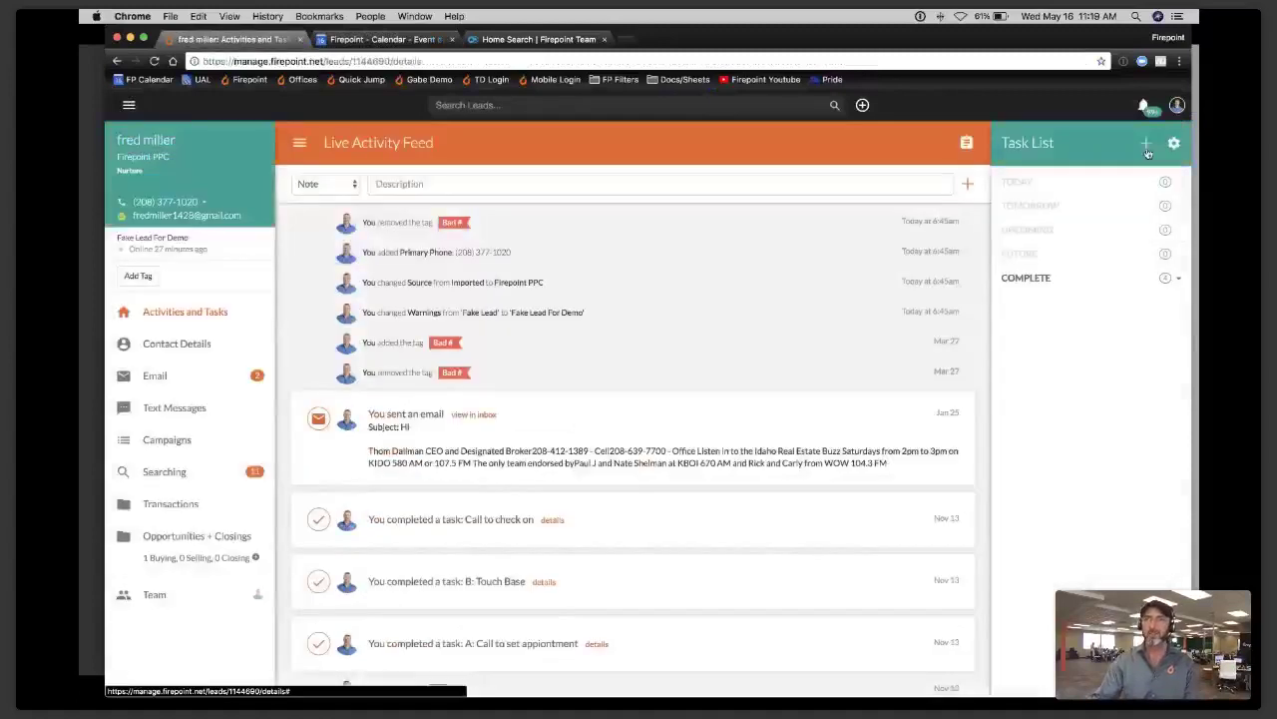
left_click(1147, 144)
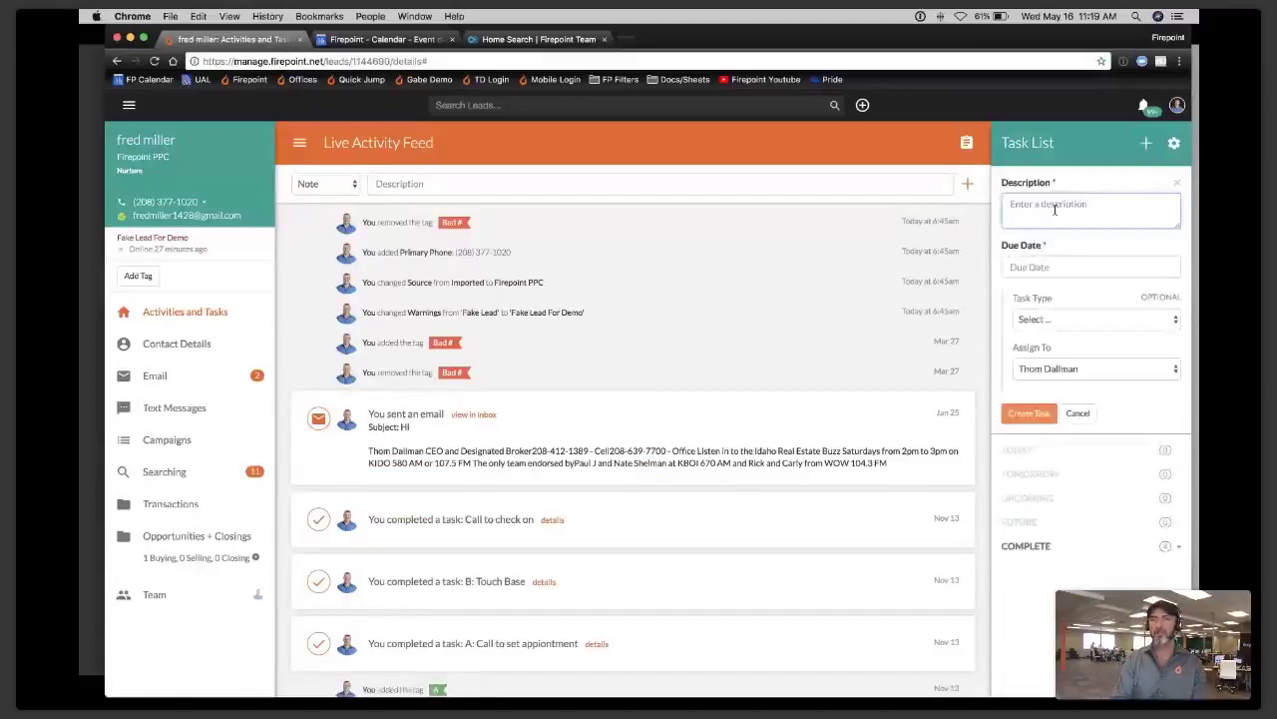
type("Cal")
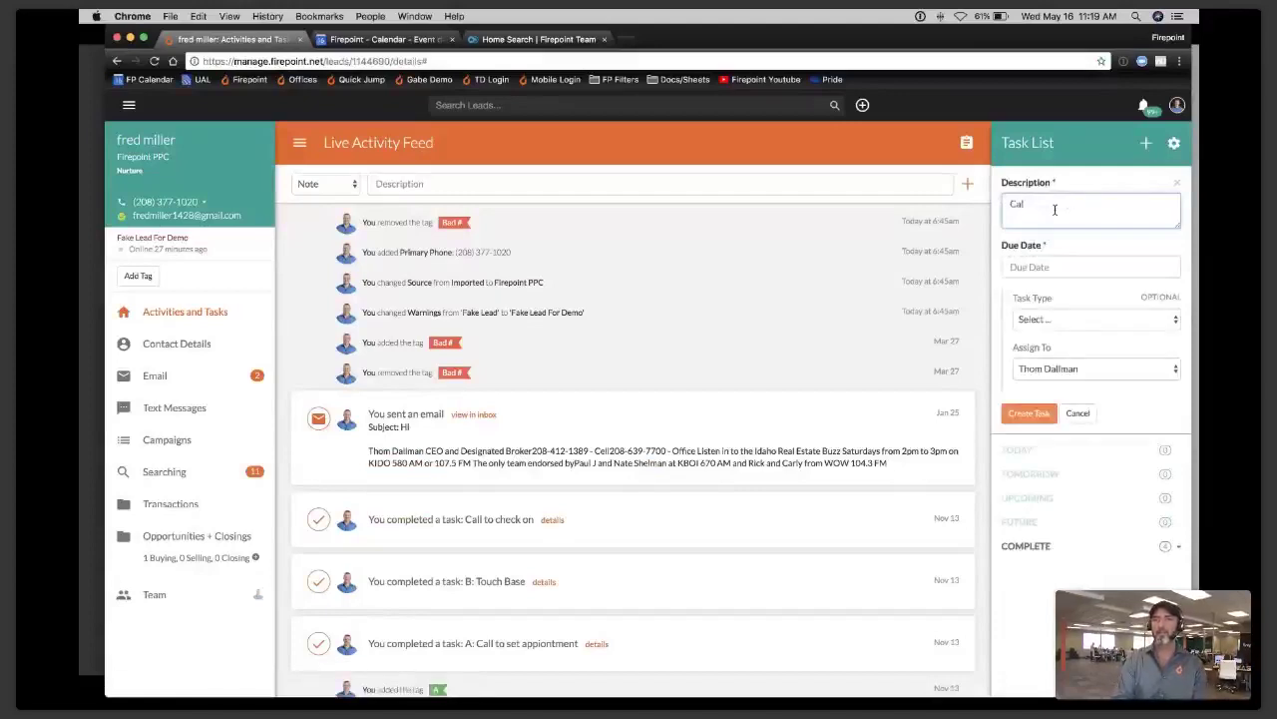
type("l to set an appointmen")
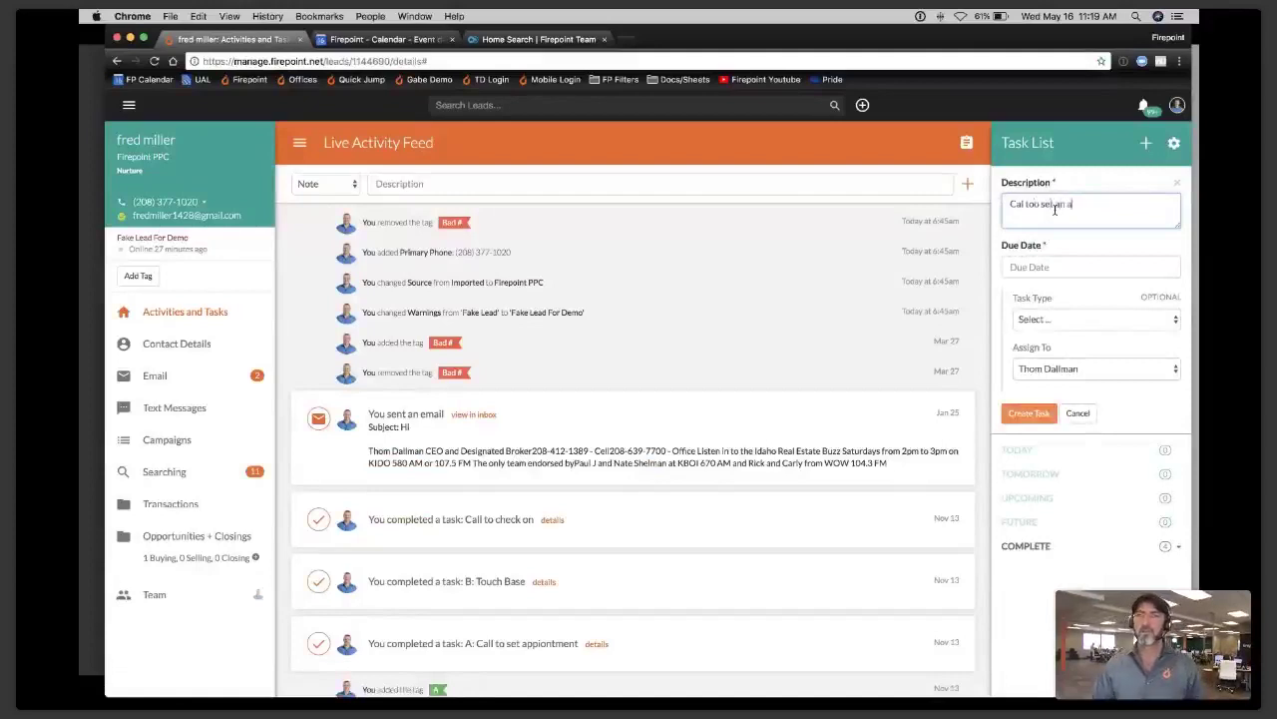
left_click(1036, 226)
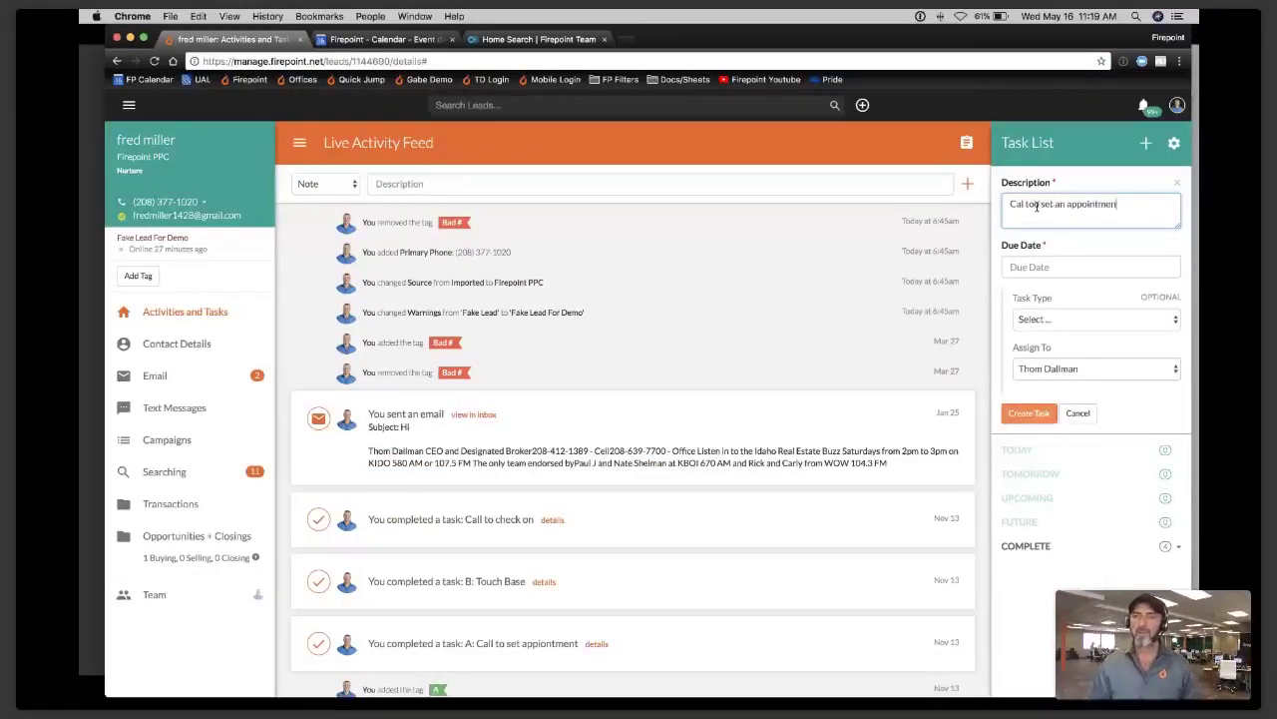
right_click(1088, 208)
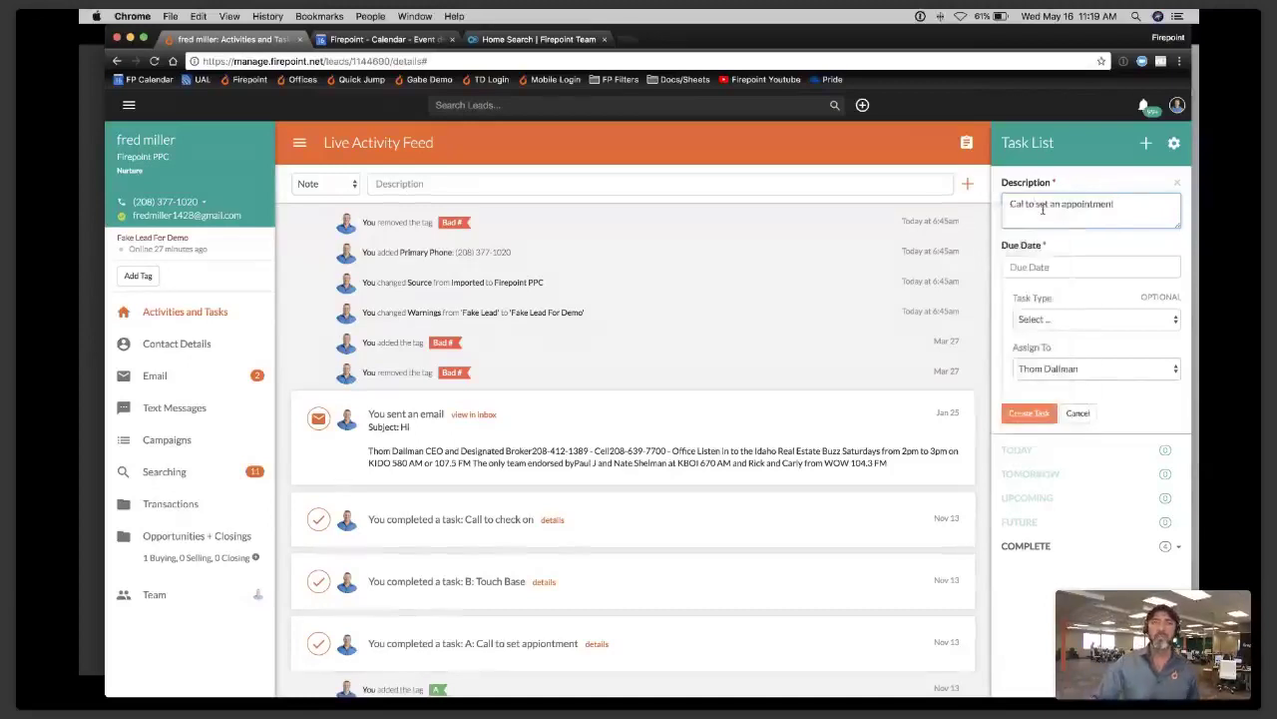
- Examine the task description and lead link in the drafted calendar event and return to the Firepoint dashboard
left_click(375, 40)
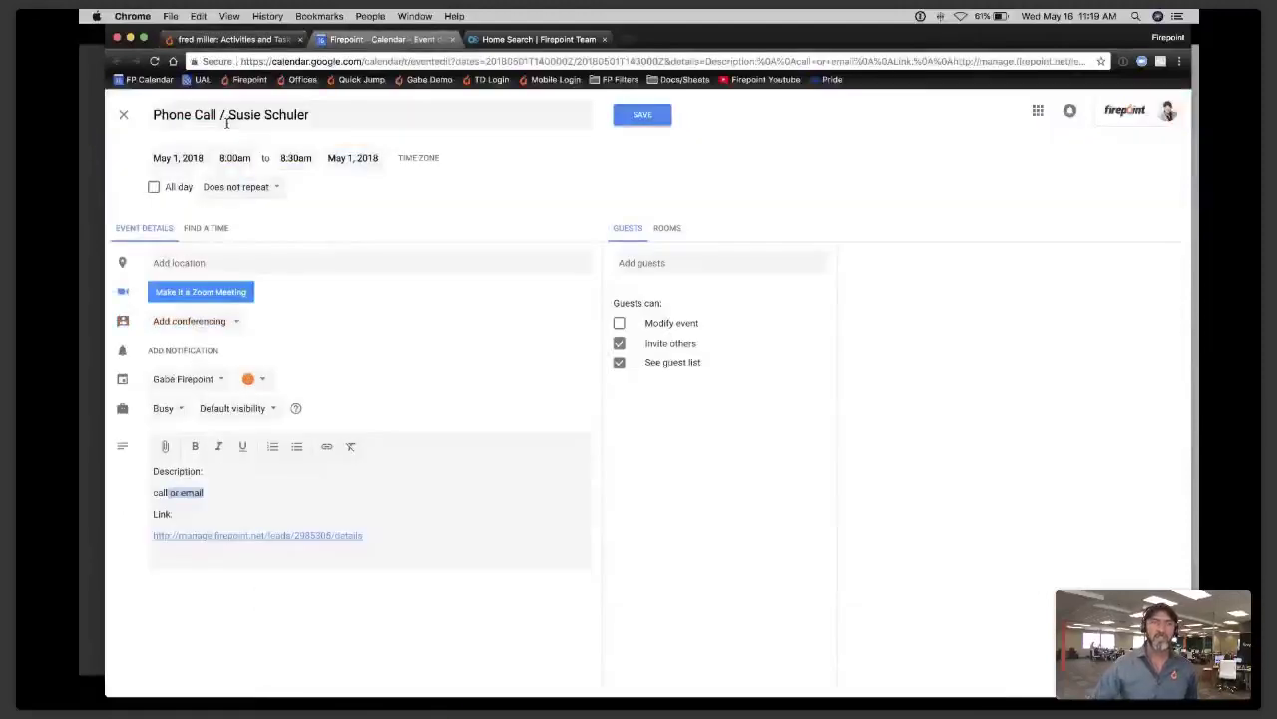
left_click(220, 486)
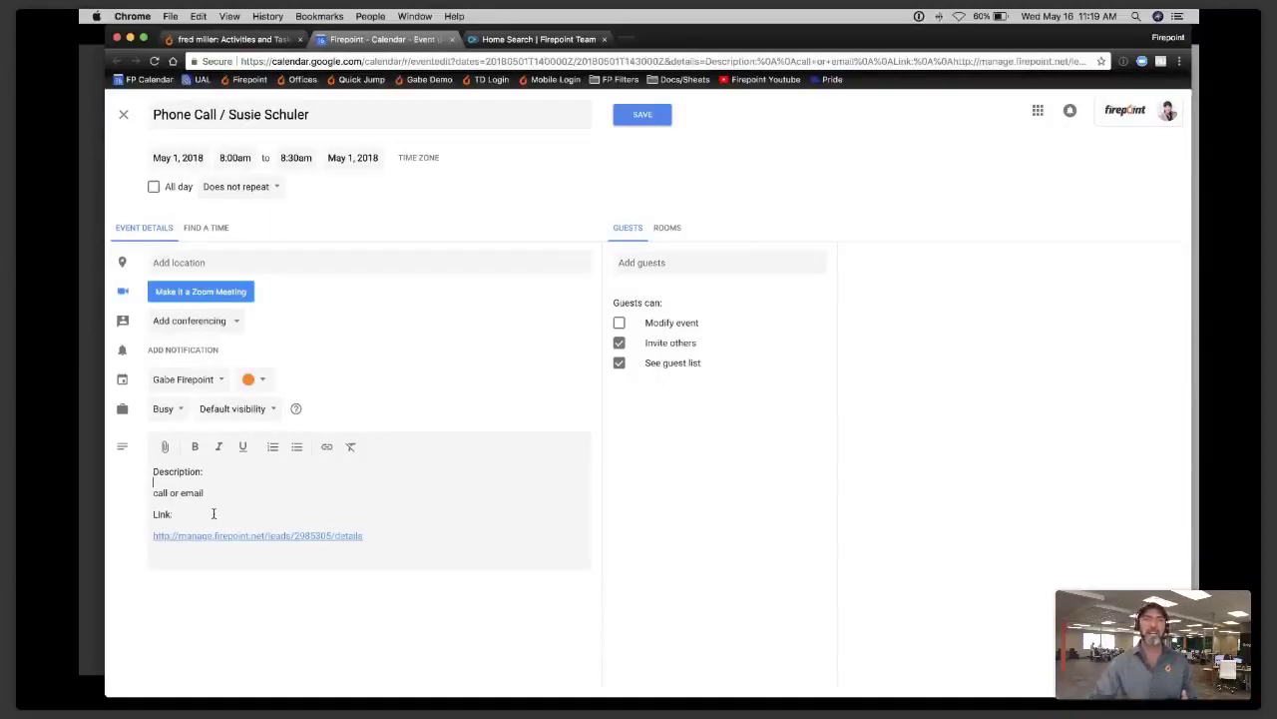
left_click(253, 43)
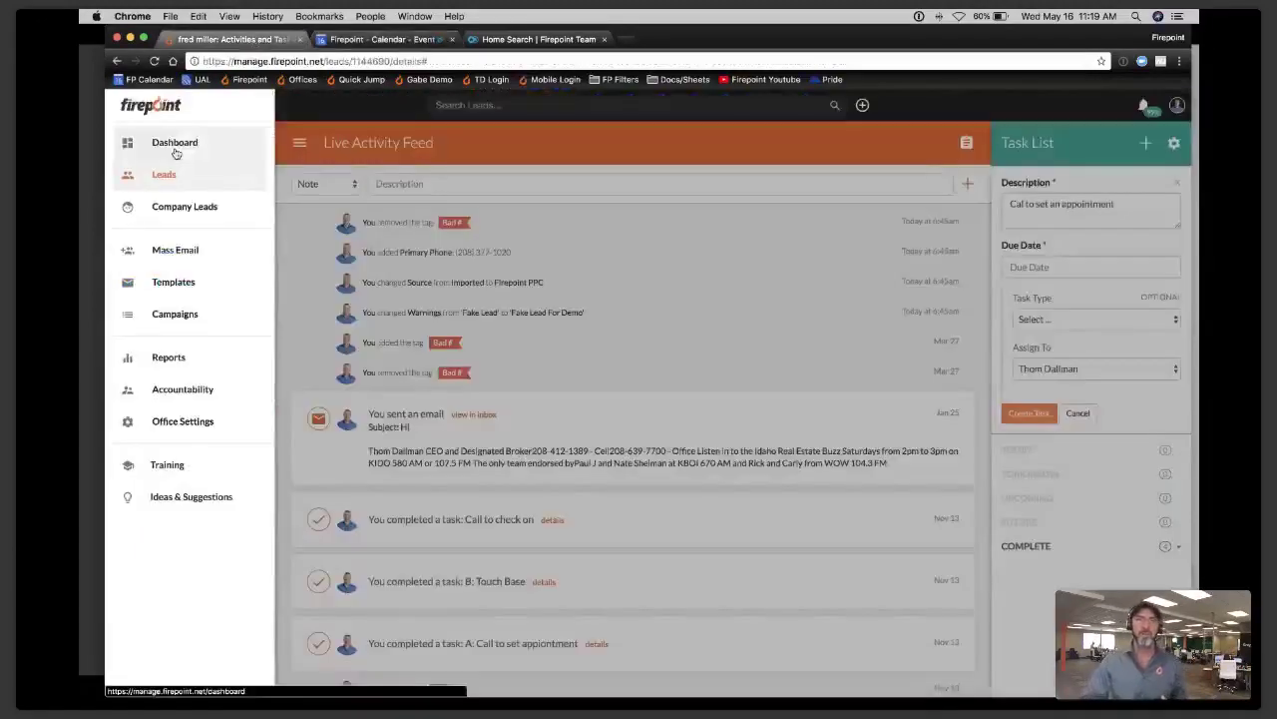
left_click(176, 150)
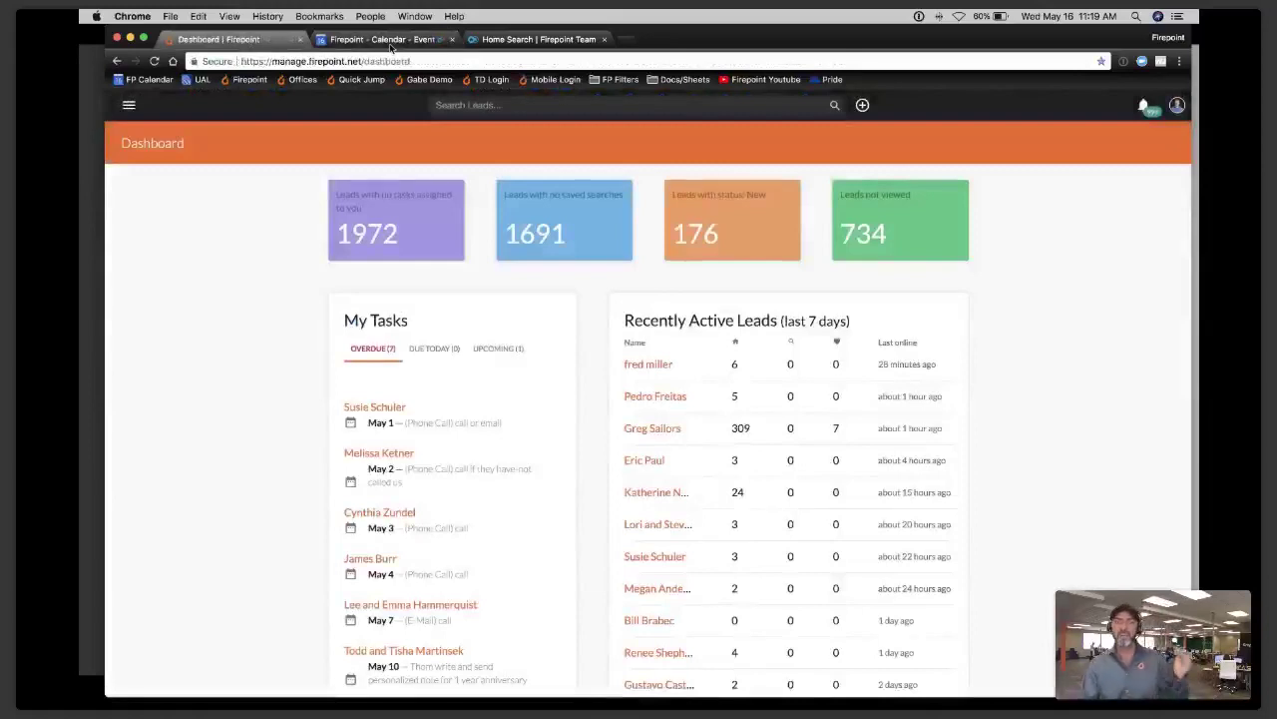
- Open the lead's details page from the link in the drafted calendar event's description
left_click(388, 41)
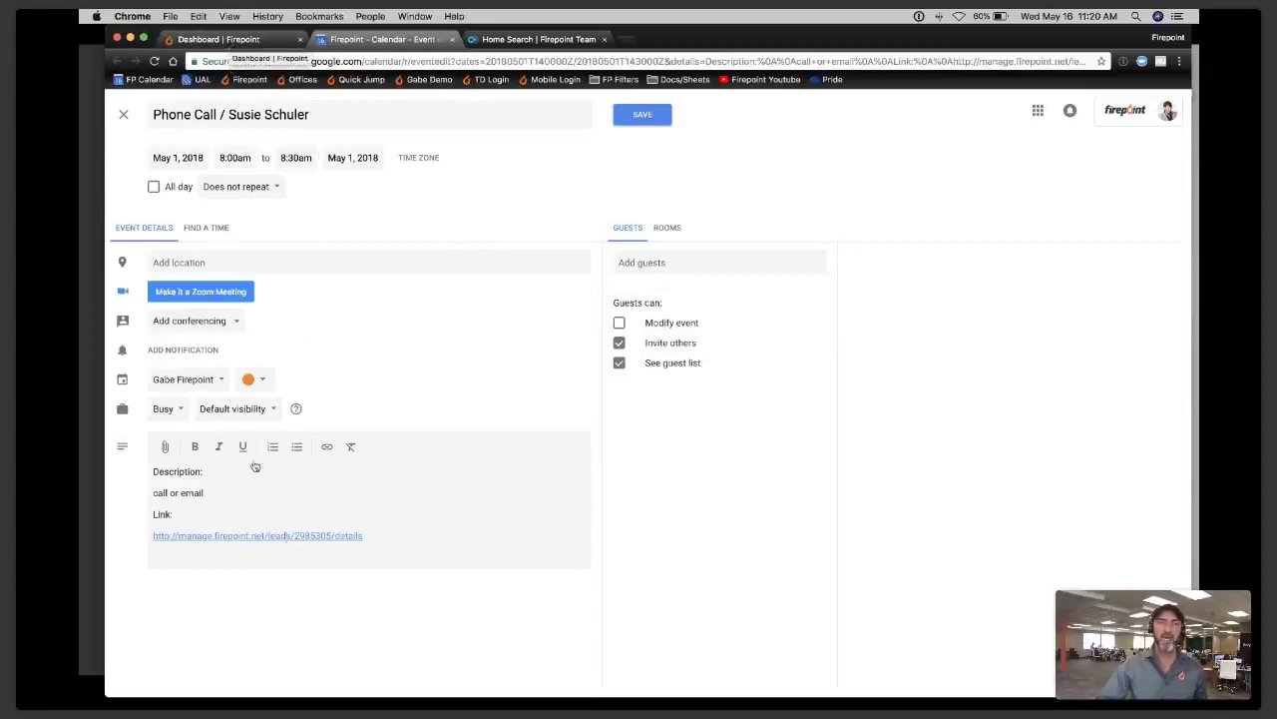
left_click(256, 43)
left_click(415, 329)
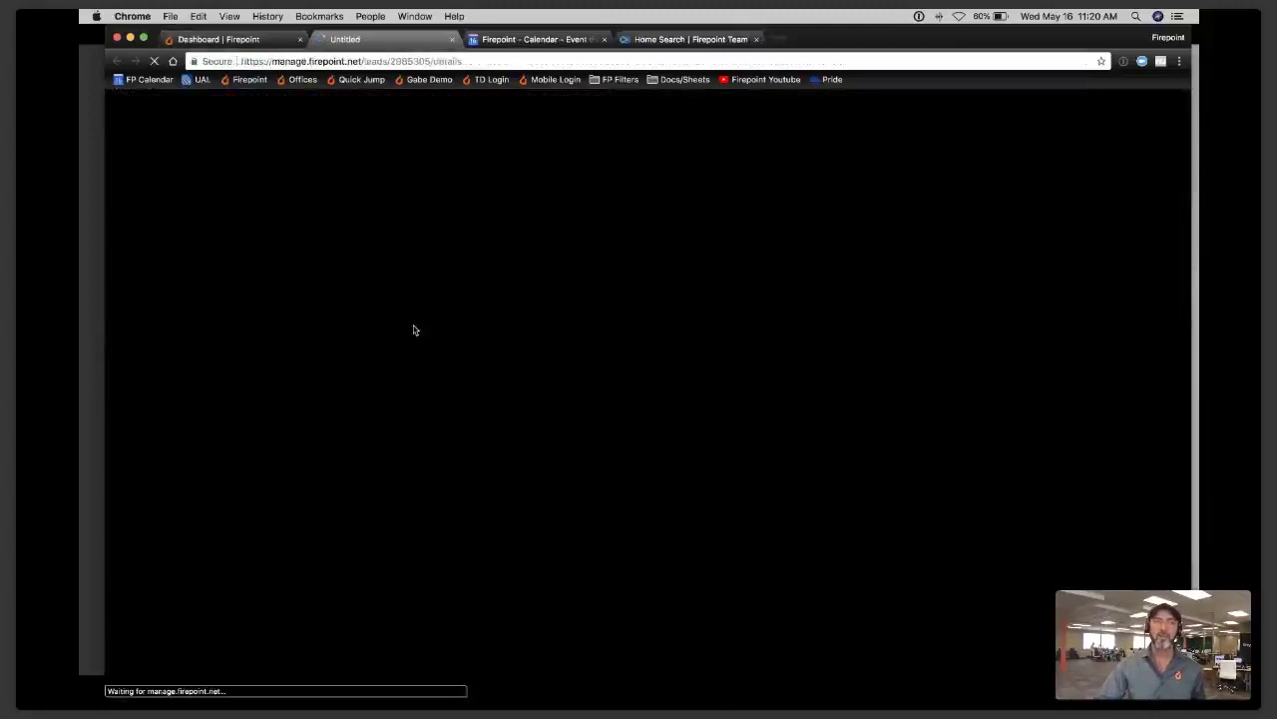
- Return to the dashboard and add the overdue May 1 phone call task to Apple Calendar
left_click(226, 42)
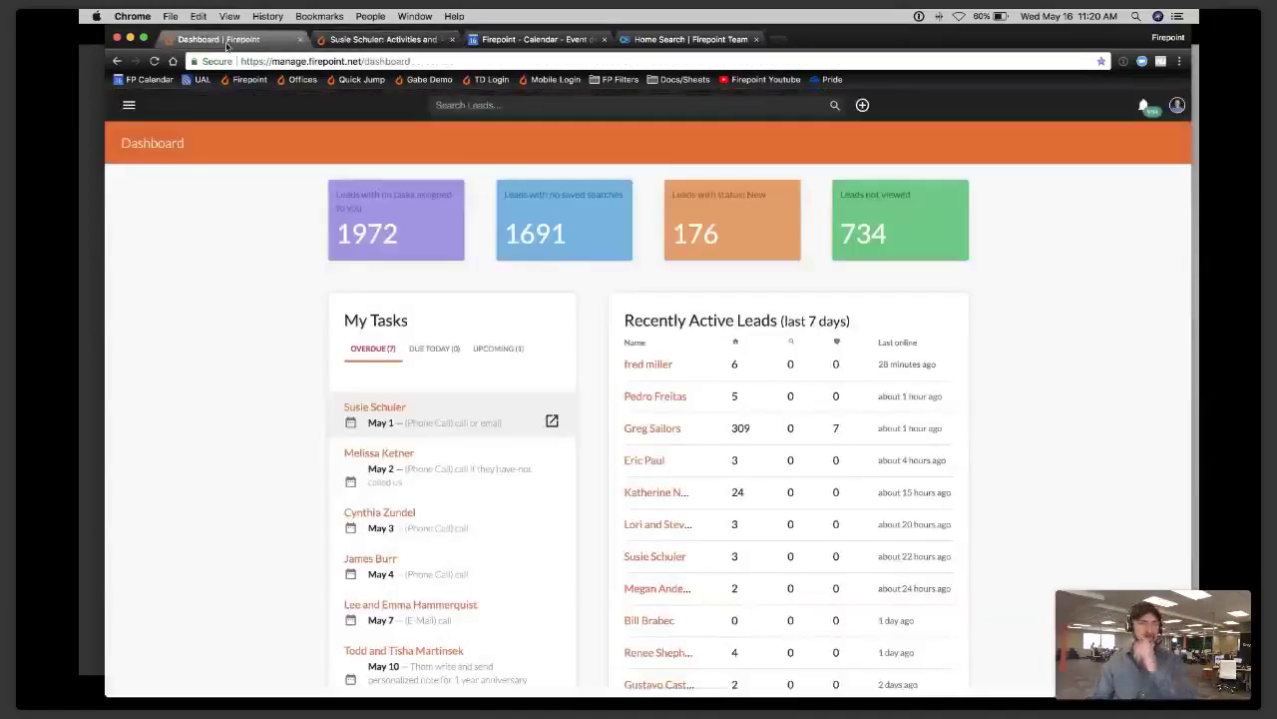
left_click(367, 424)
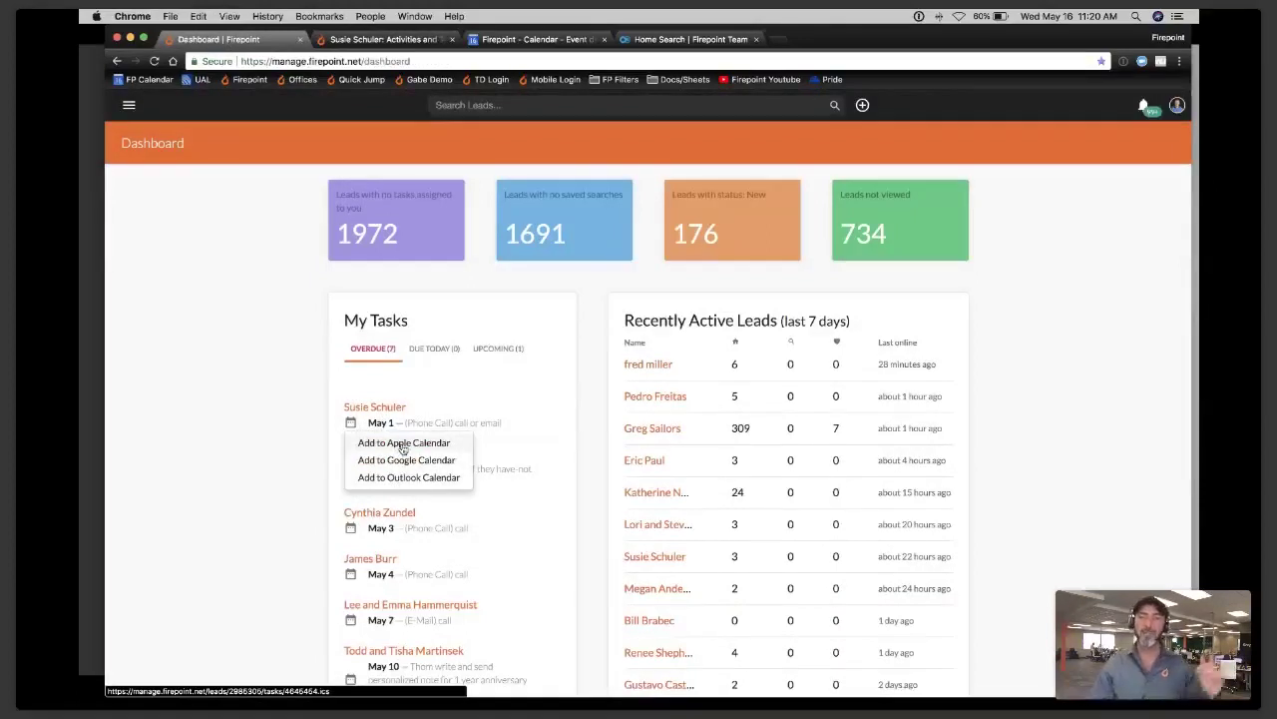
left_click(403, 443)
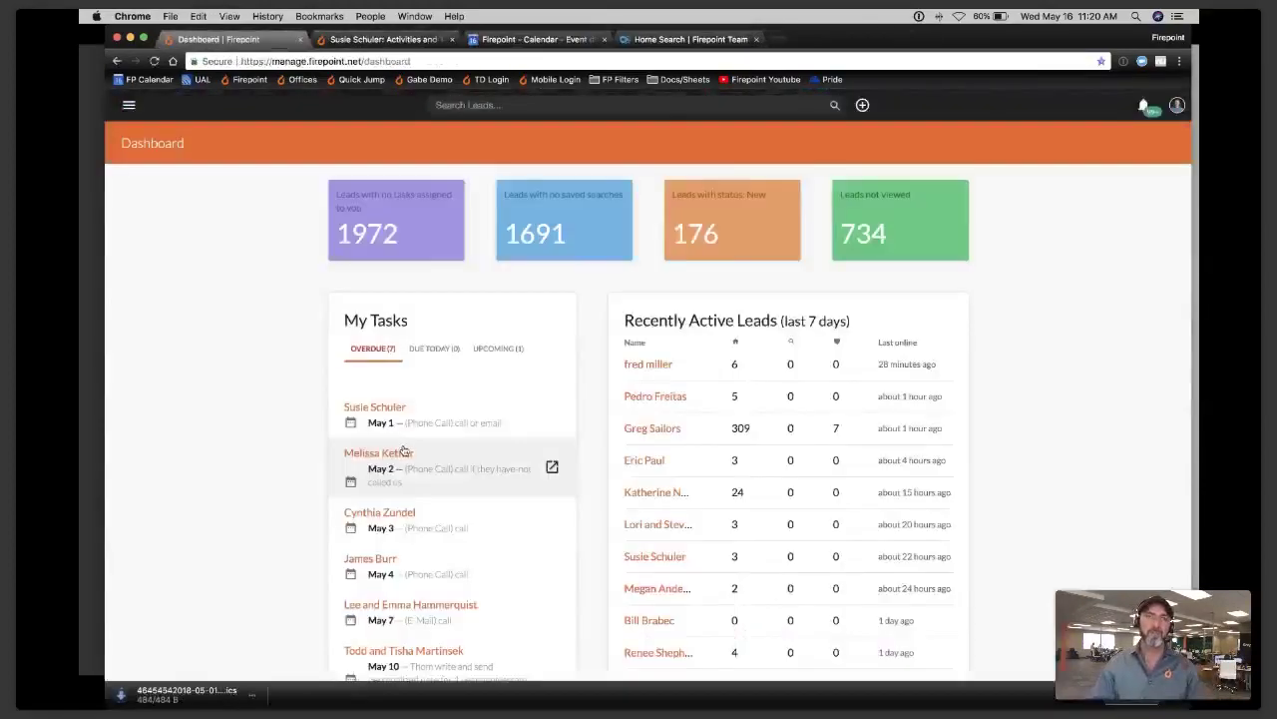
left_click(354, 426)
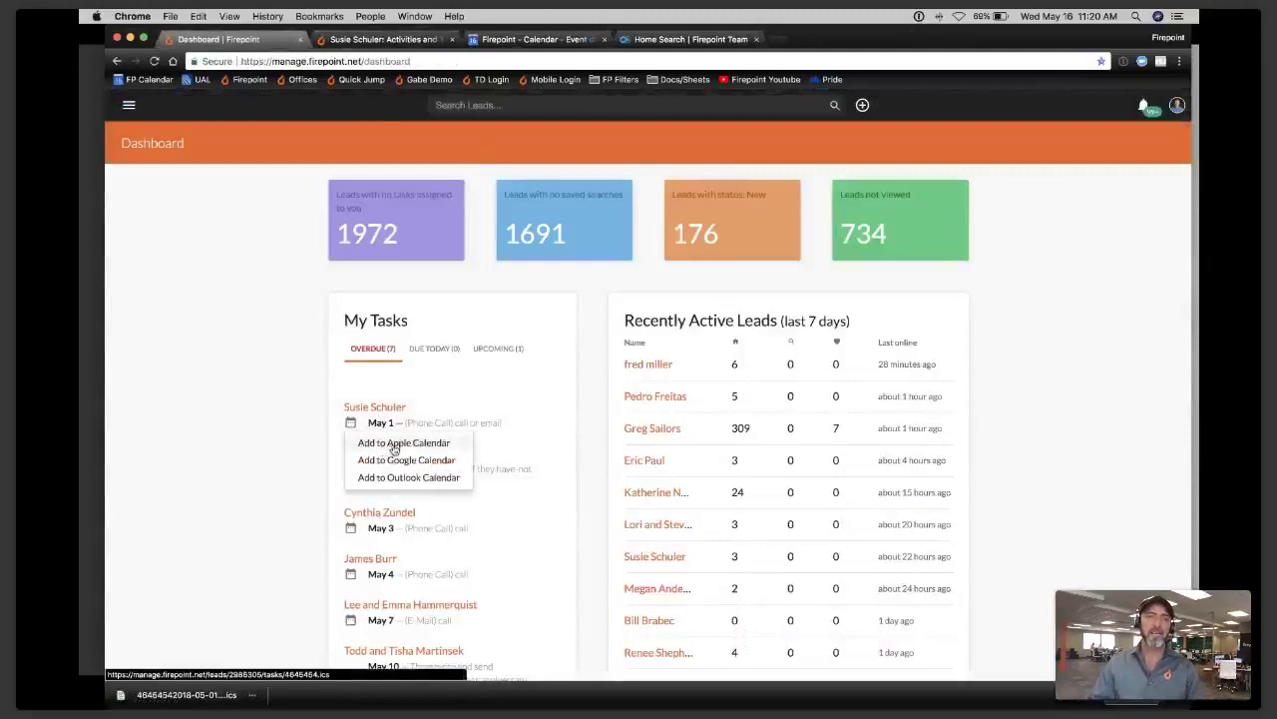
left_click(394, 448)
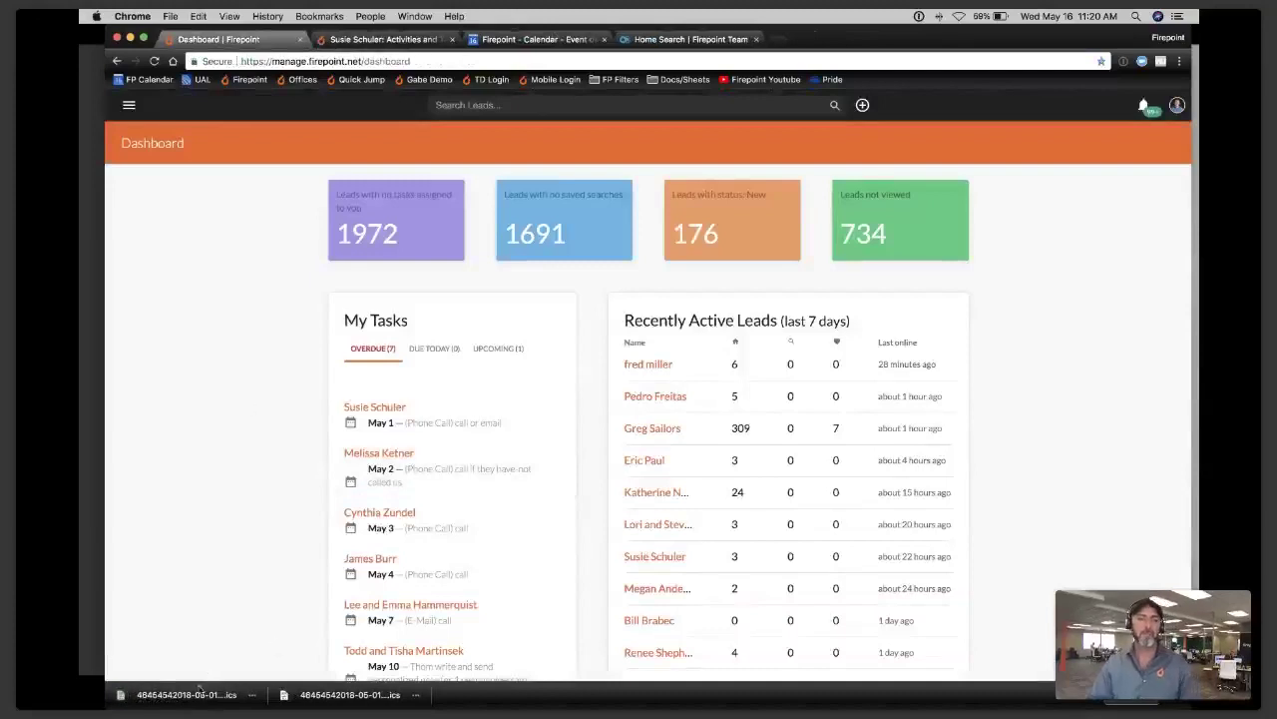
- Open the downloaded .ics file in Calendar and choose the personal iCloud calendar for the new event
left_click(198, 701)
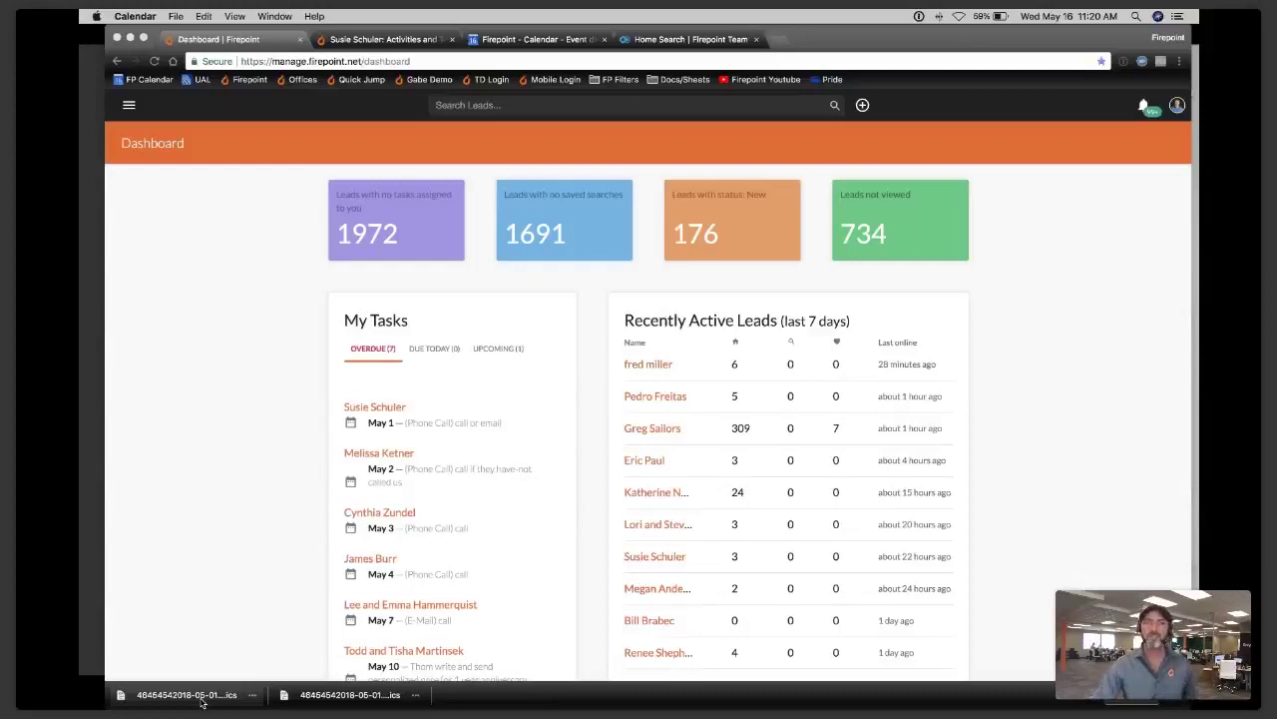
left_click(202, 703)
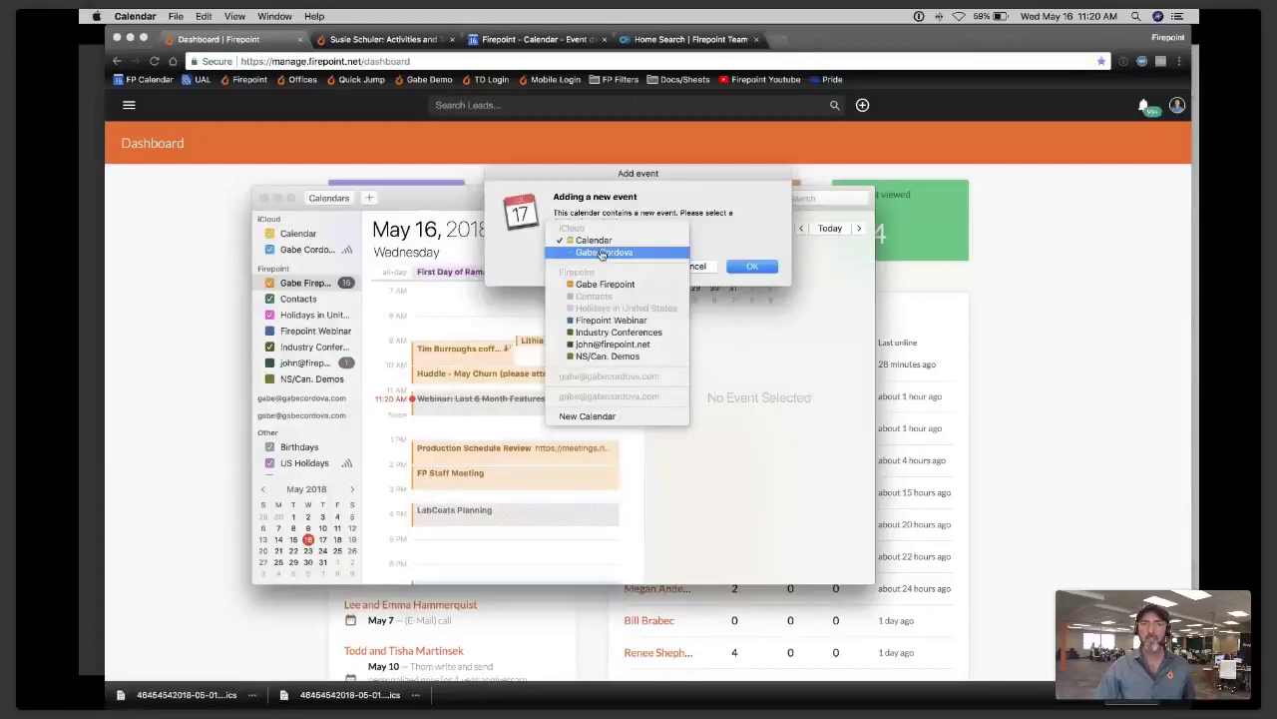
left_click(602, 252)
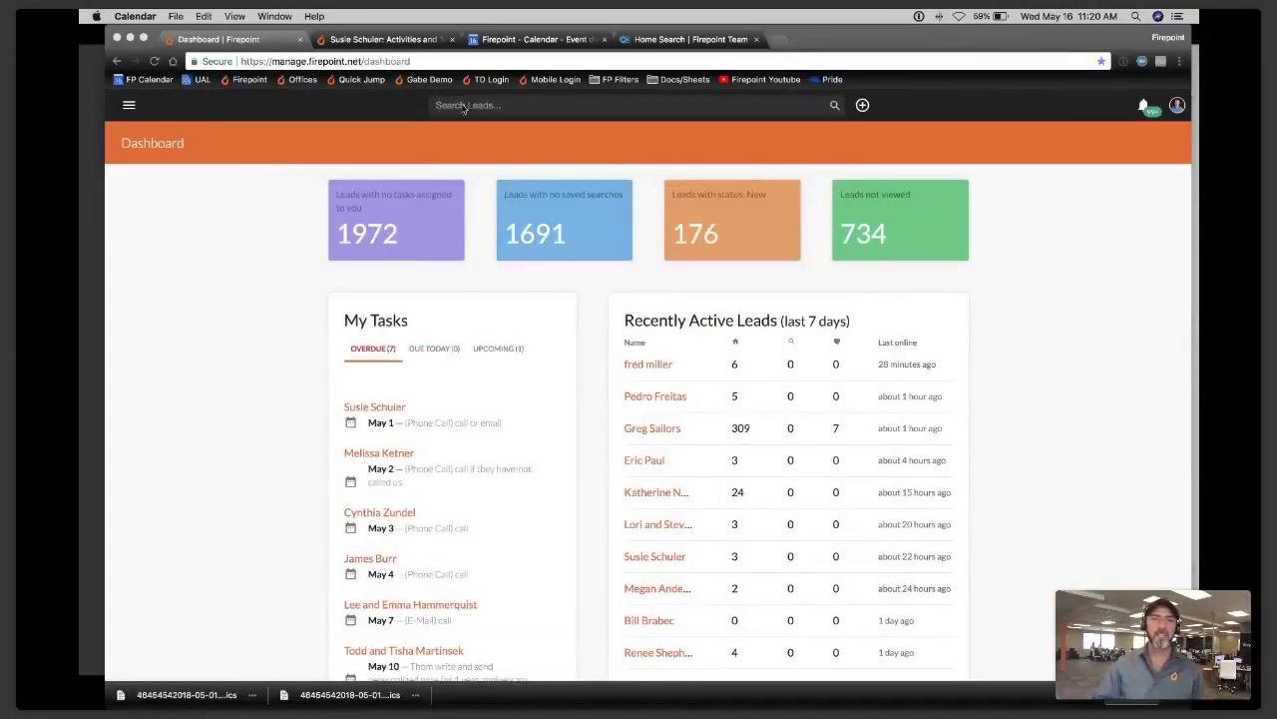
- Return to the lead's details page and view the calendar options of the overdue "call or email" task
left_click(405, 42)
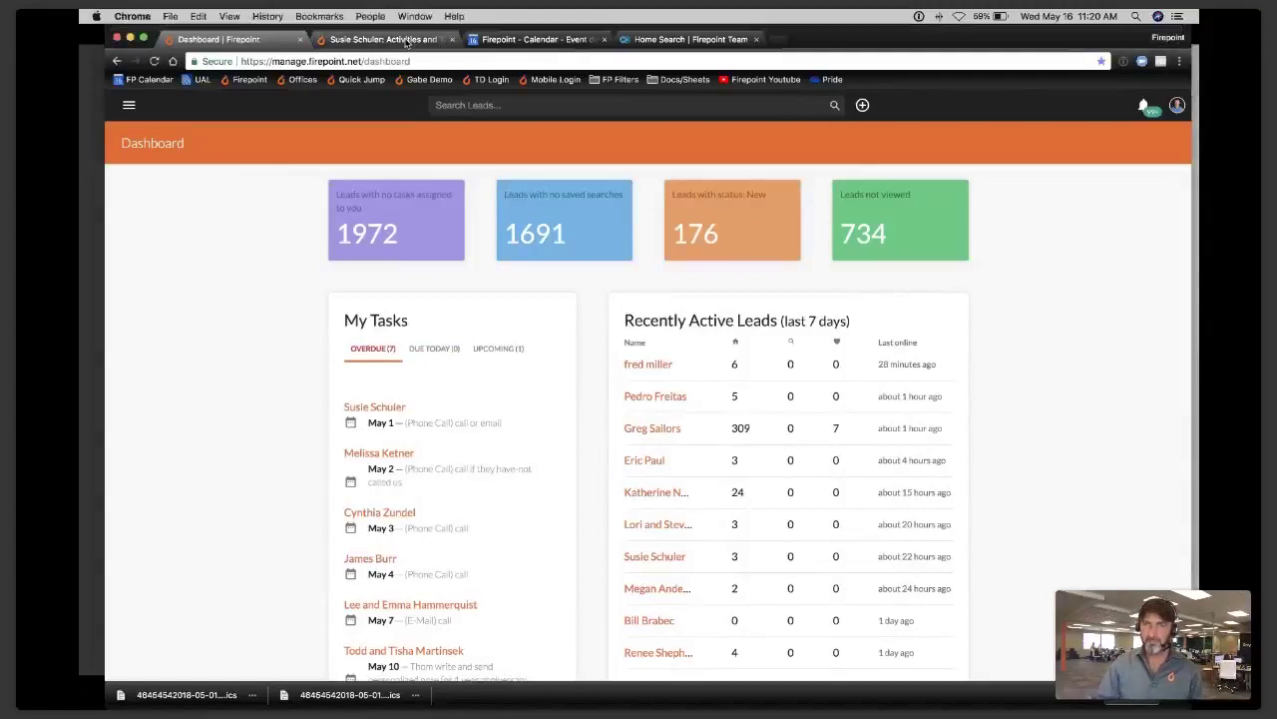
left_click(405, 41)
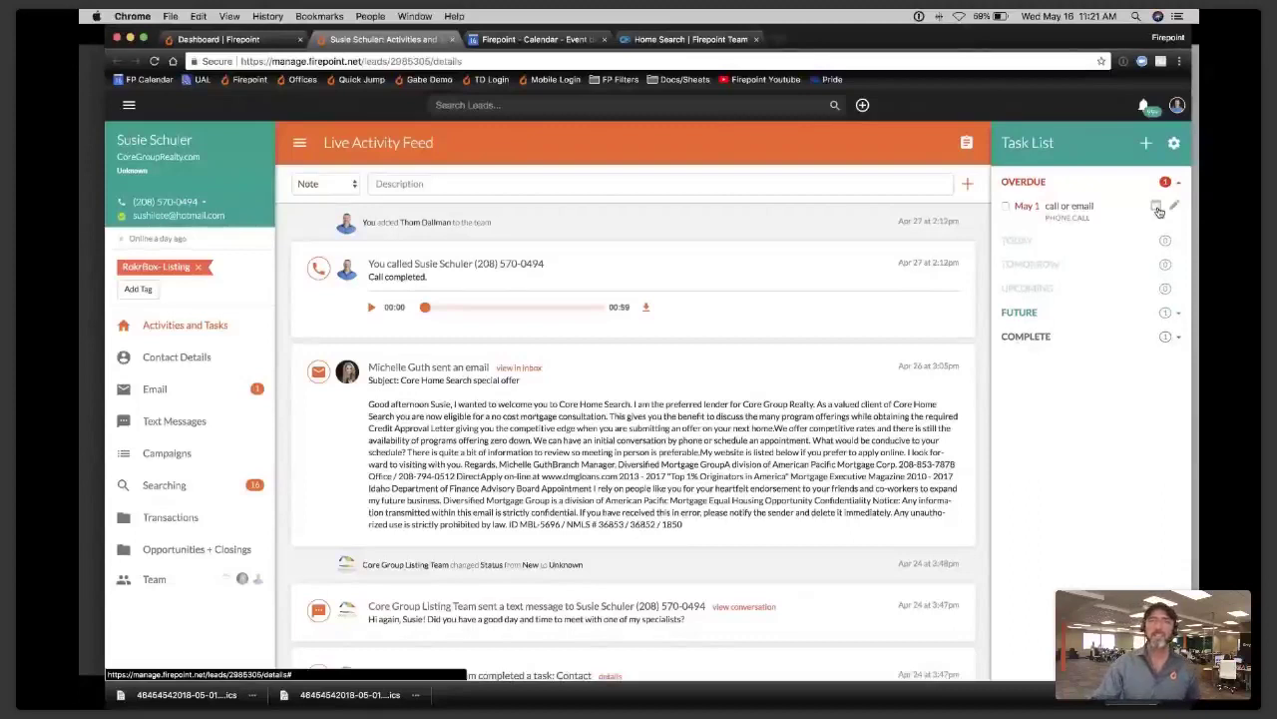
left_click(1157, 207)
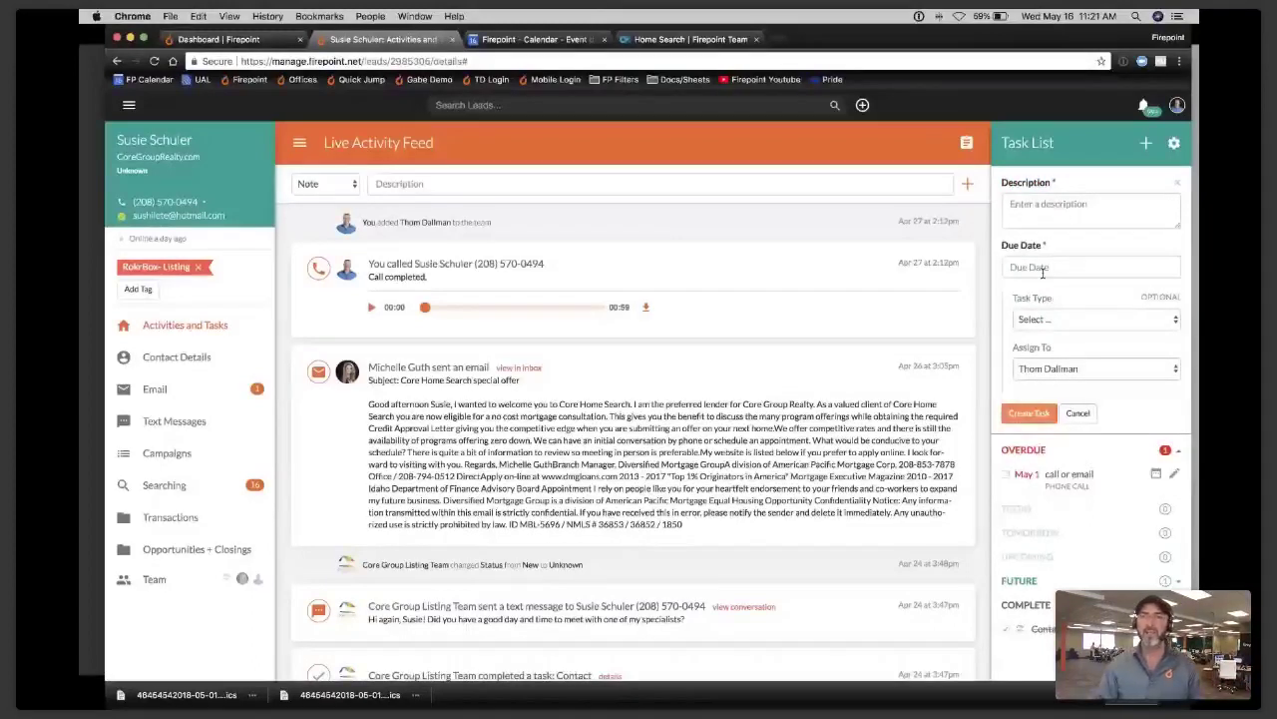
left_click(1084, 412)
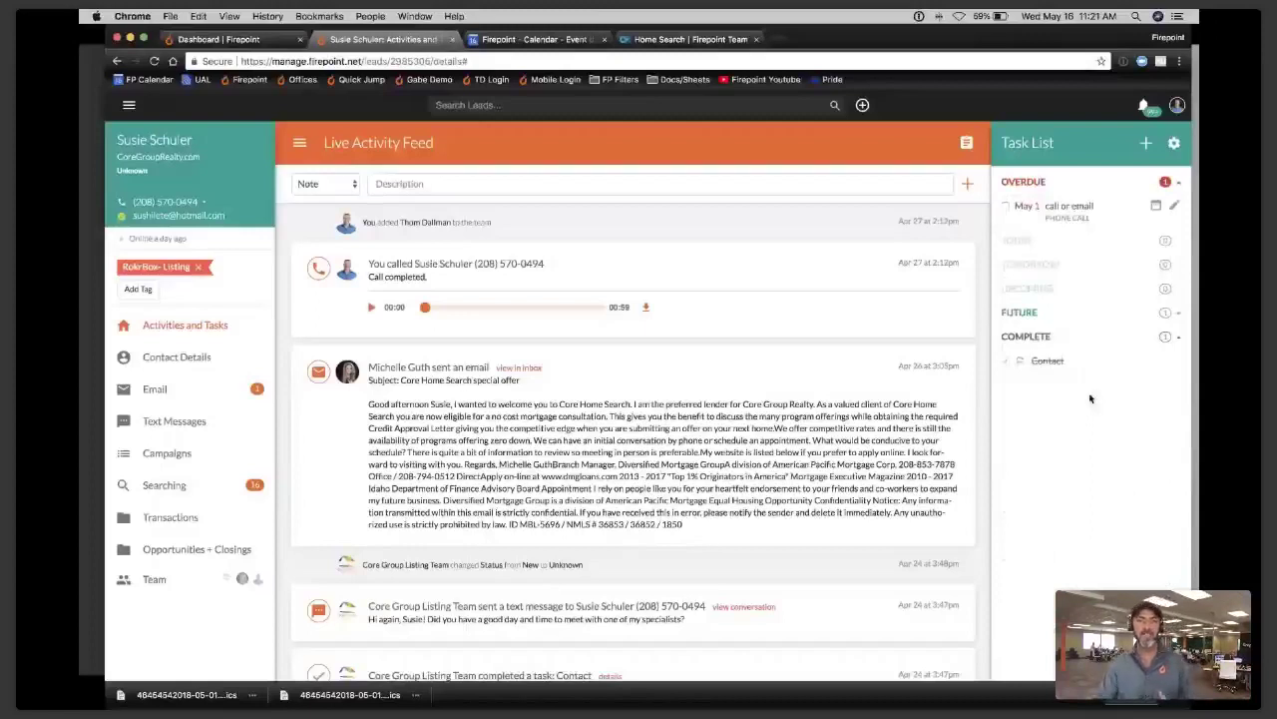
left_click(1156, 207)
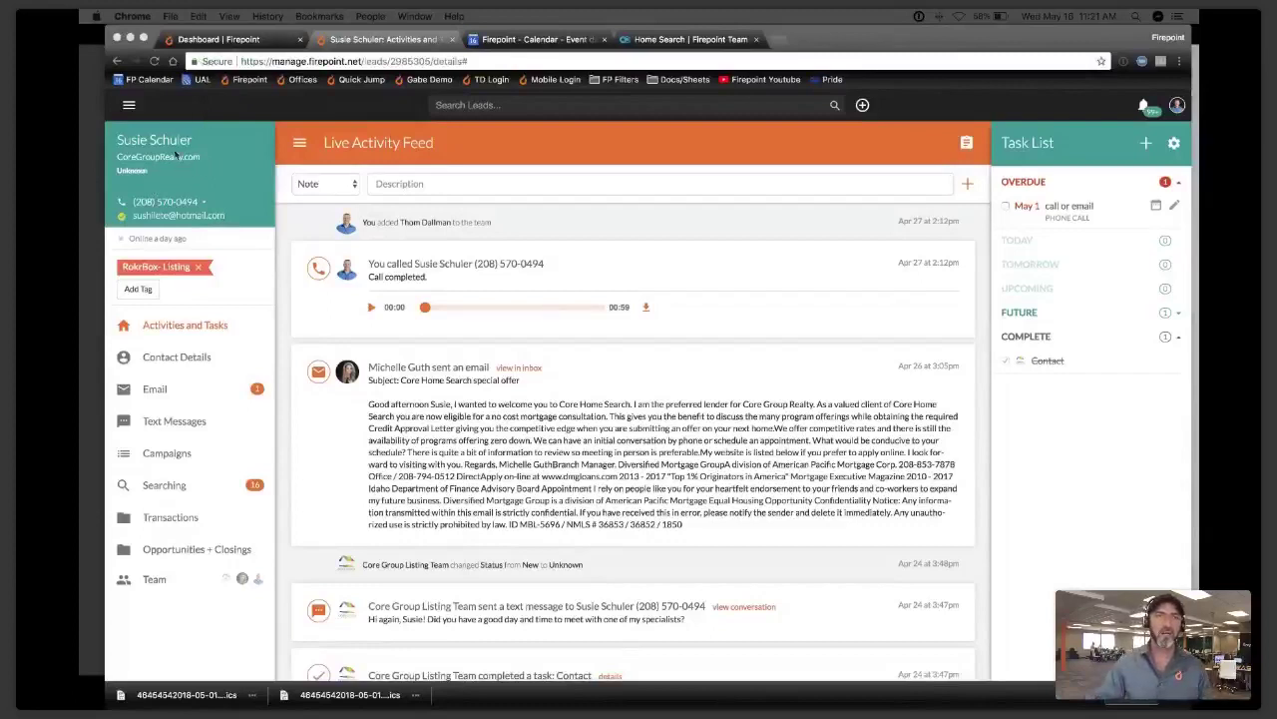
- View the lead's contact details and open the first lead from the Leads list
left_click(186, 361)
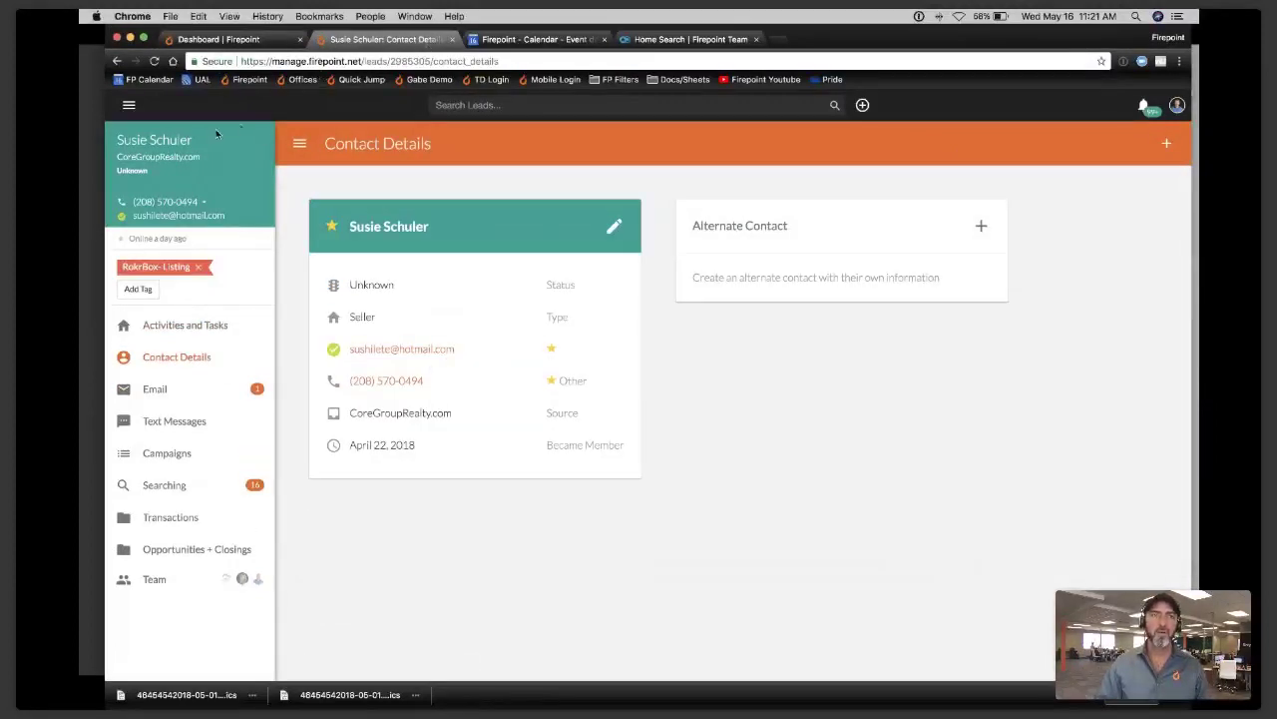
left_click(129, 107)
left_click(164, 180)
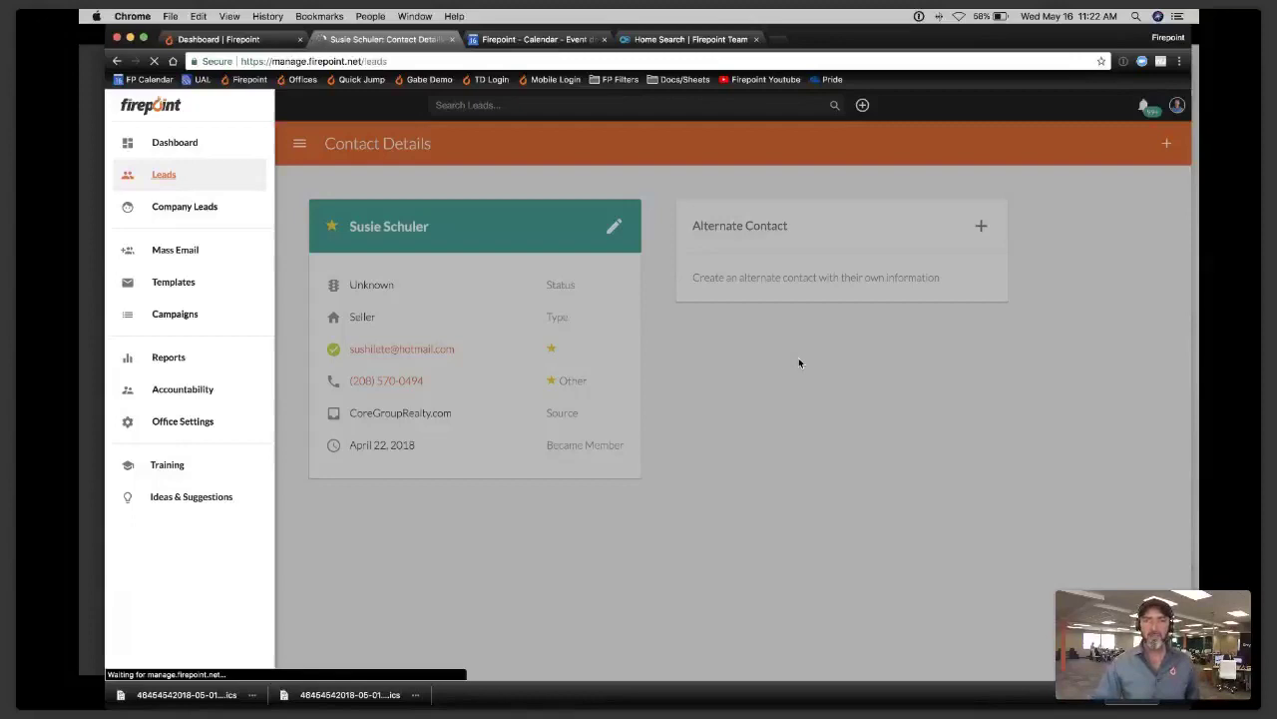
scroll(836, 452, "down", 3)
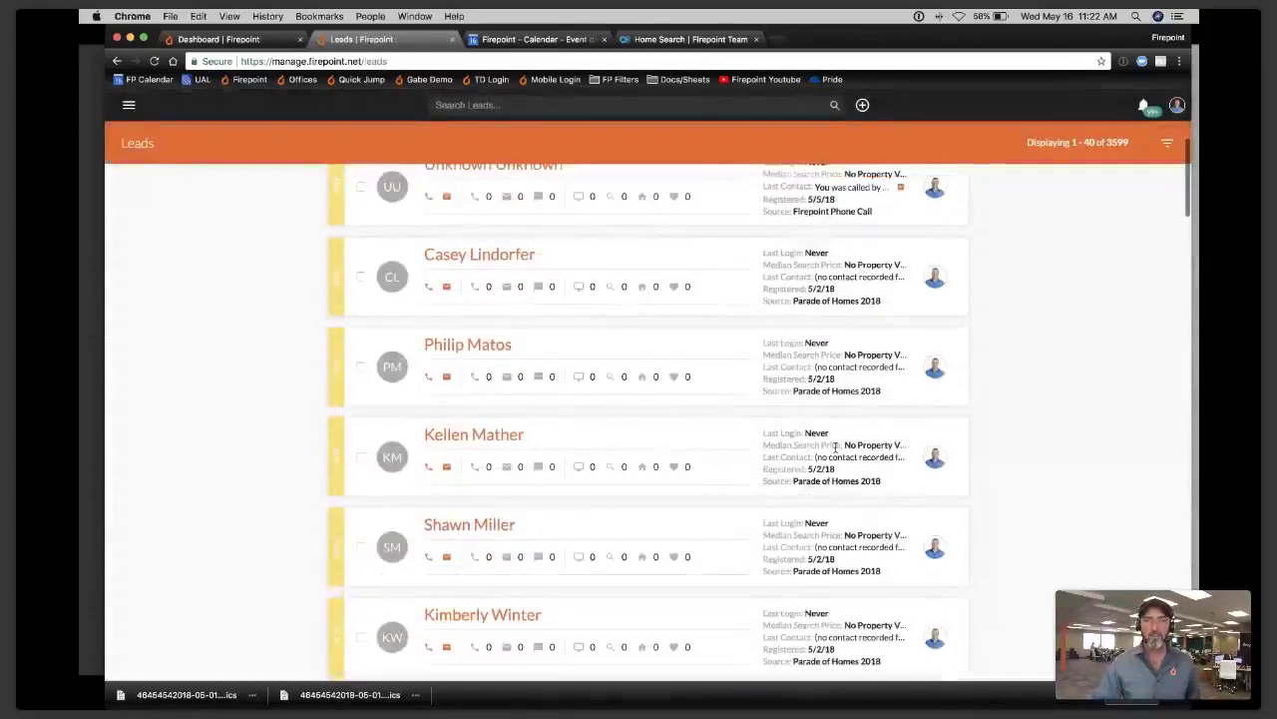
scroll(599, 293, "up", 5)
left_click(468, 249)
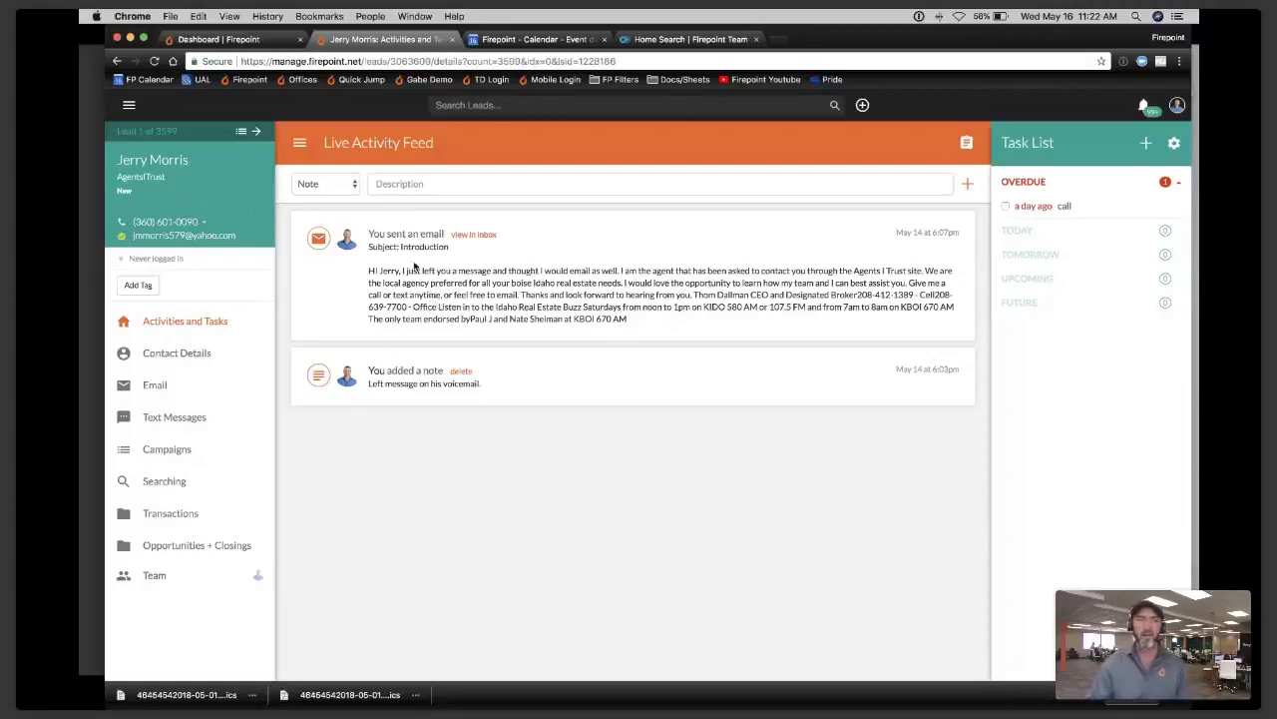
- Open the account's user profile and pause its lead distribution
left_click(1178, 106)
left_click(1111, 137)
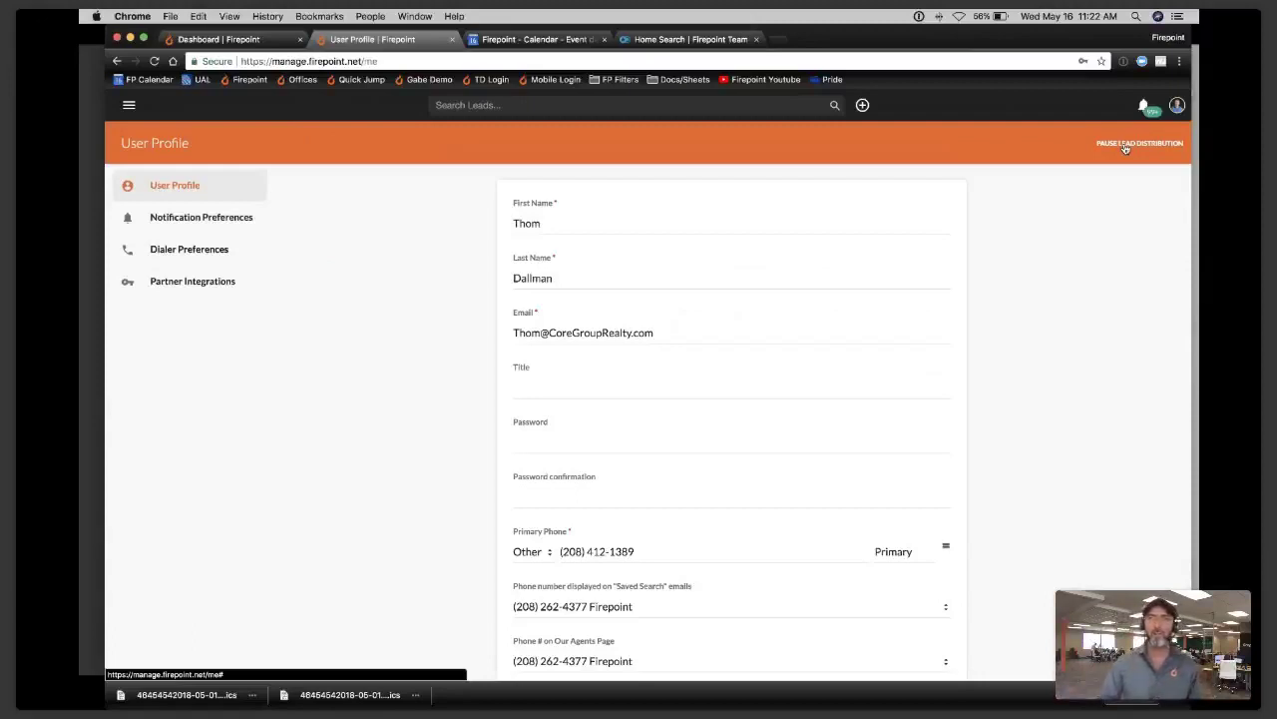
left_click(1125, 144)
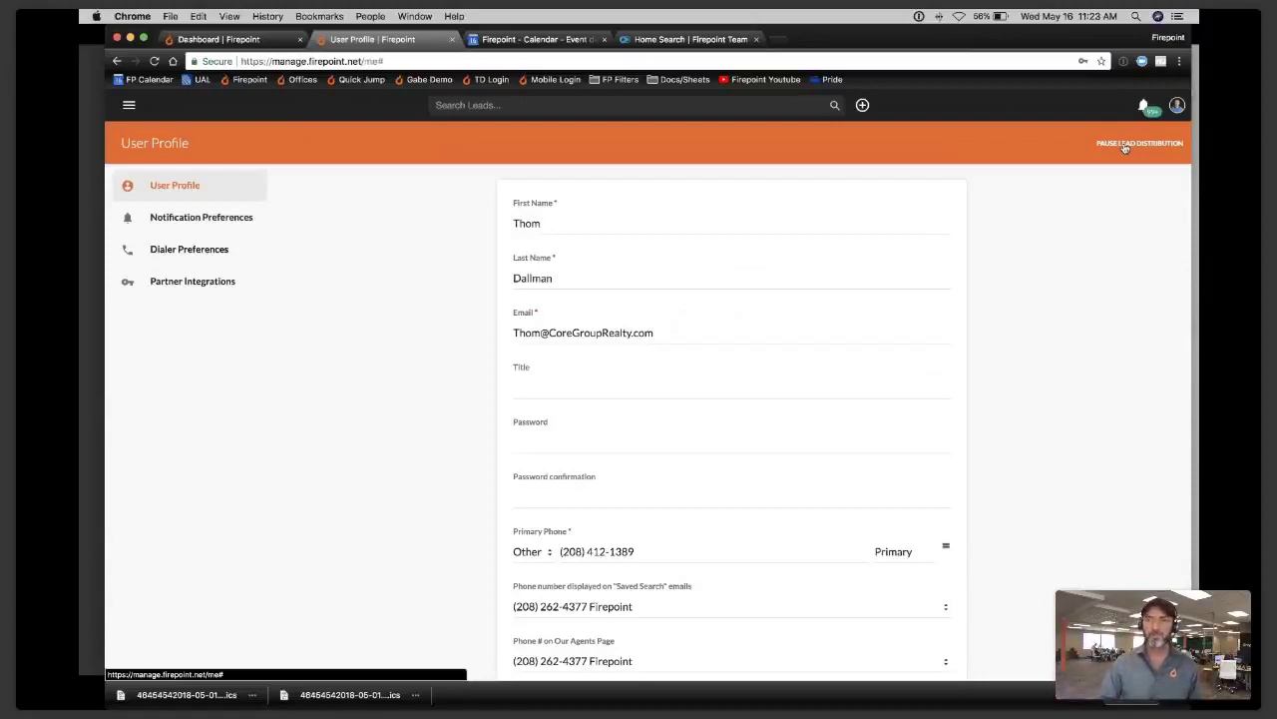
scroll(1098, 299, "down", 1)
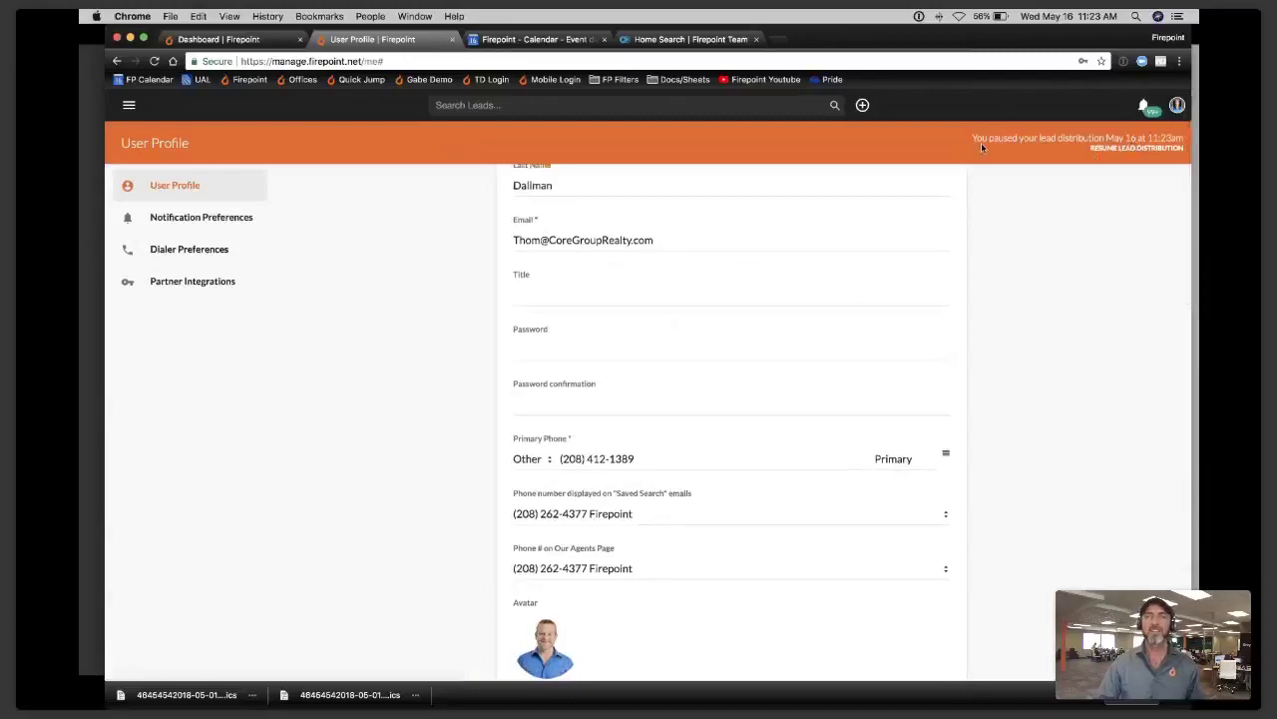
scroll(1060, 149, "up", 1)
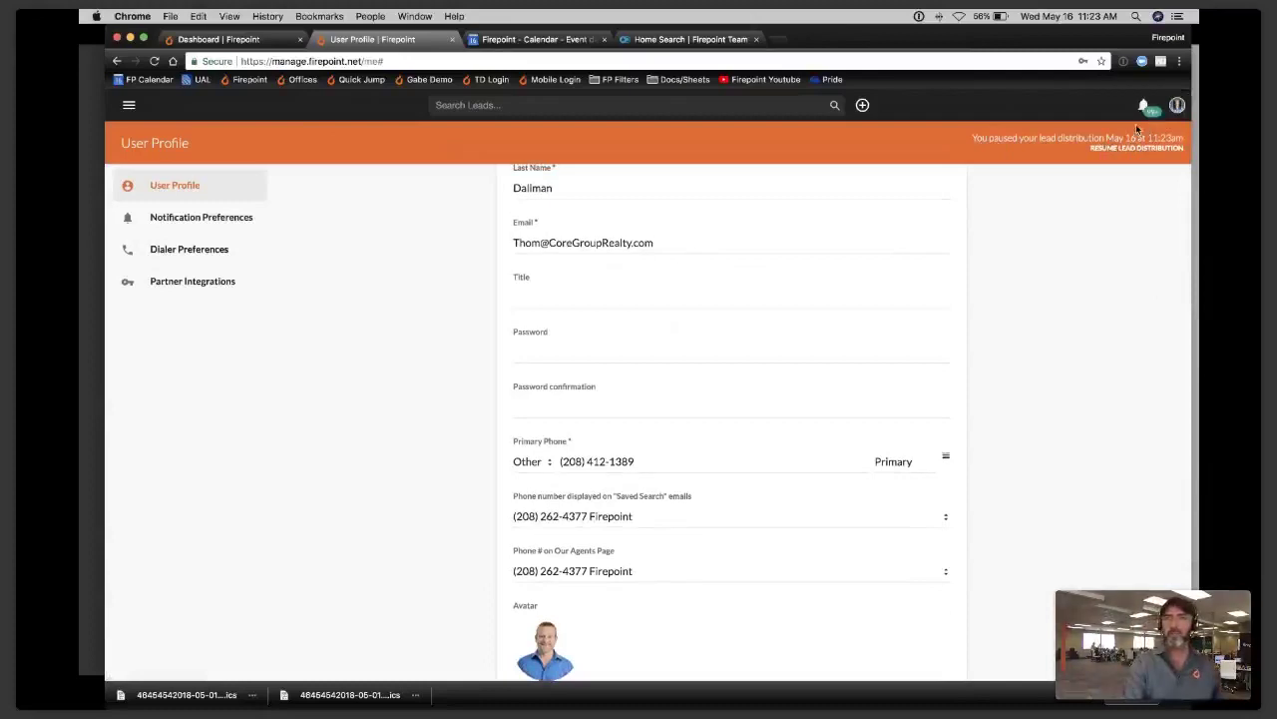
- Magnify the page header to examine the lead distribution notice and profile avatar, and restore the page zoom
key("super+equal")
key("super+equal")
key("super+equal")
key("super+equal")
key("super+equal")
key("super+equal")
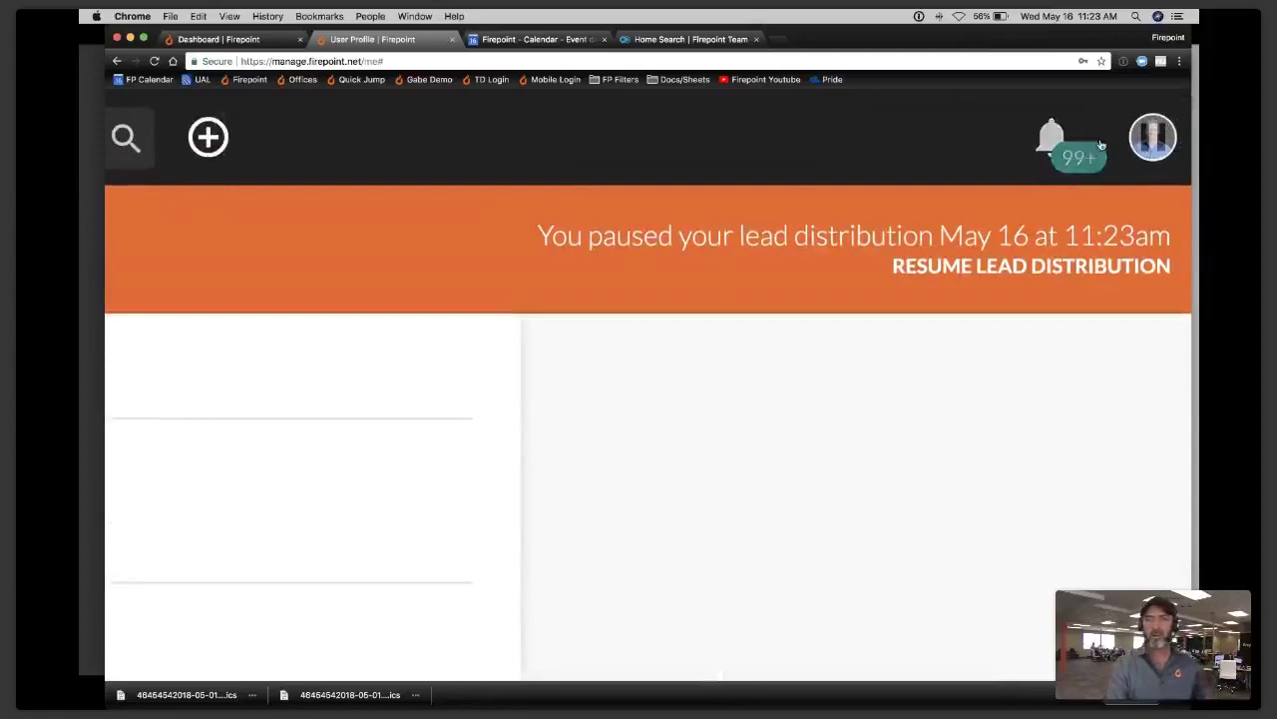
key("super+minus")
key("super+minus")
key("super+minus")
key("super+minus")
key("super+minus")
key("super+minus")
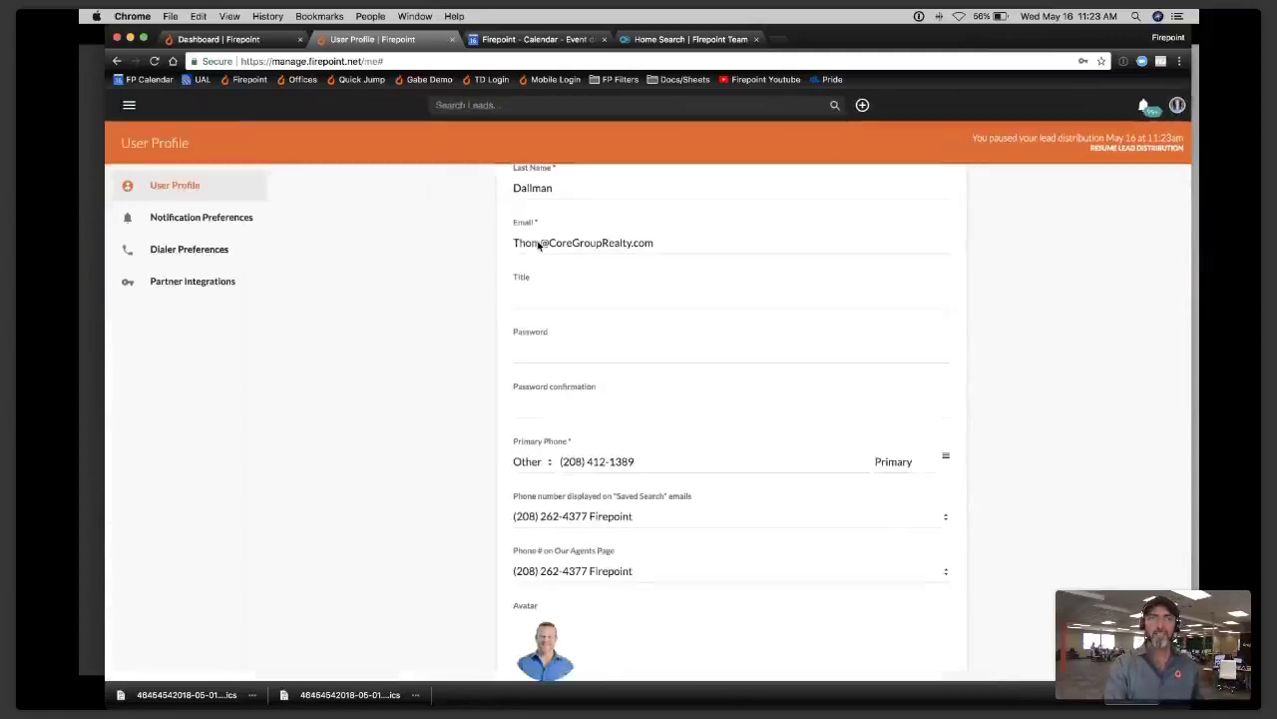
- Check the profile avatar on the dashboard and resume lead distribution from the user profile
left_click(129, 105)
left_click(165, 146)
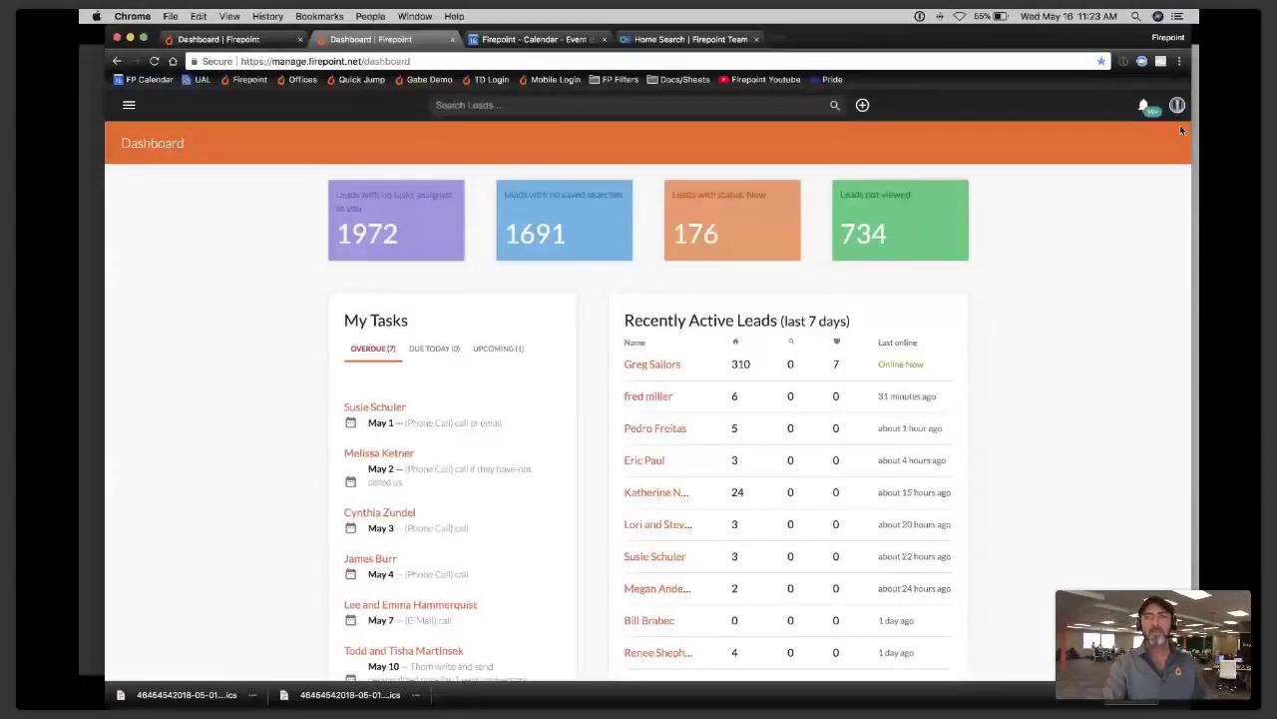
left_click(1178, 106)
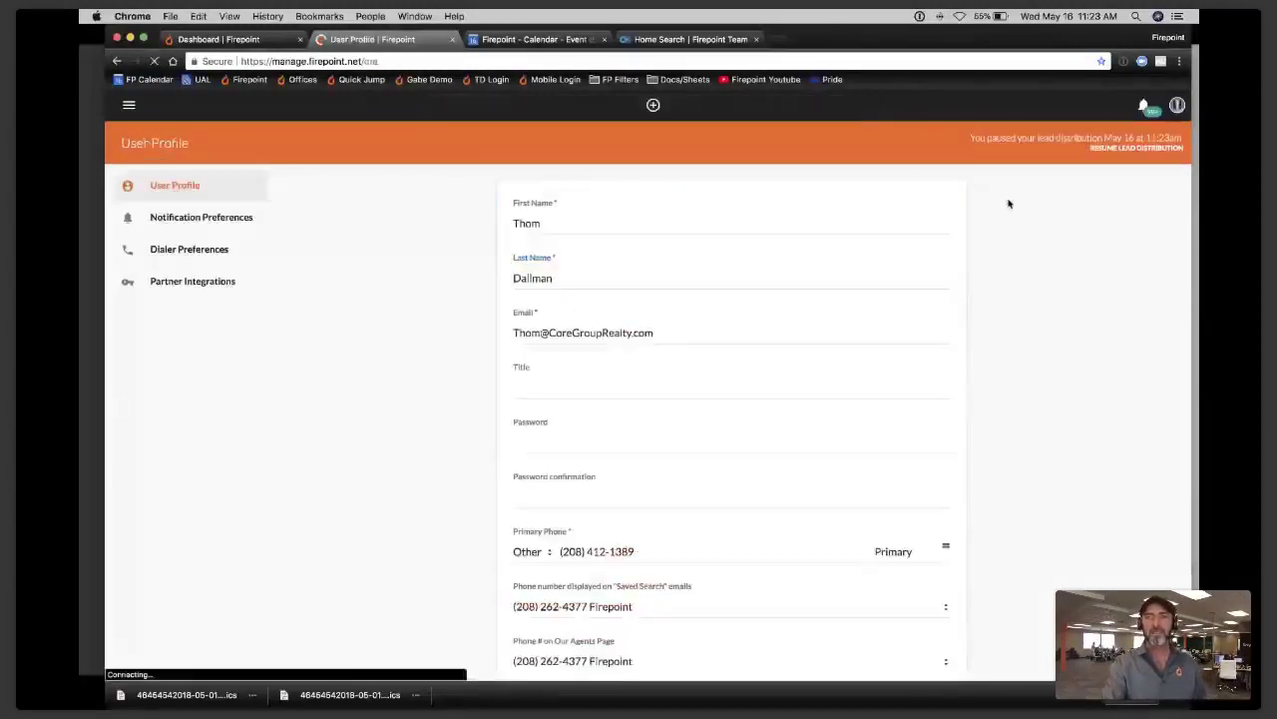
left_click(1111, 149)
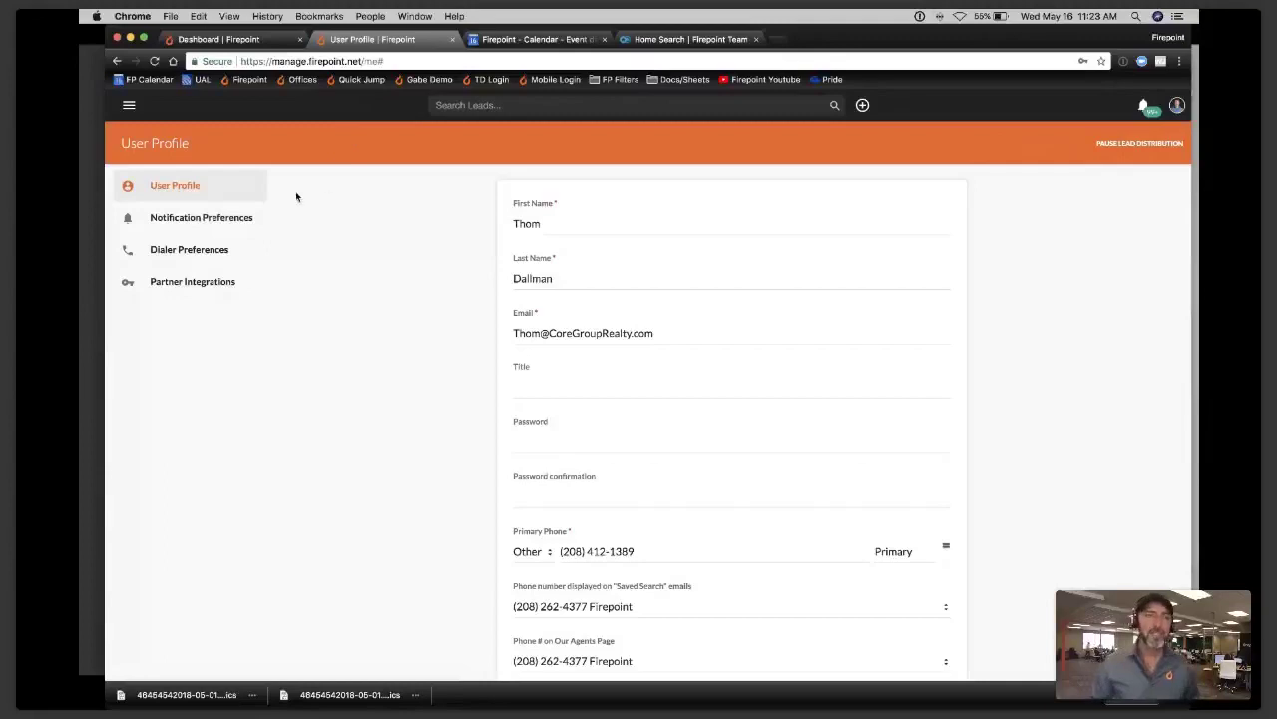
- Open the Lead Distribution page in Office Settings and review the list of distribution rules
left_click(129, 105)
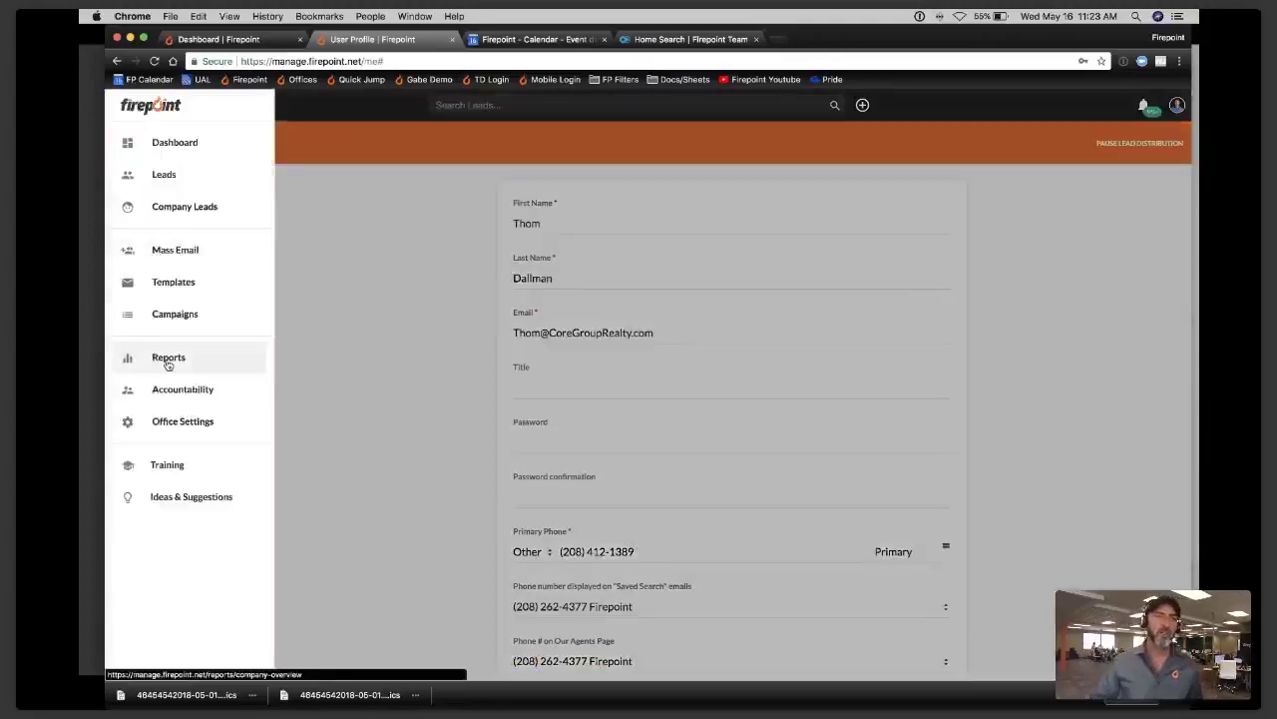
left_click(182, 424)
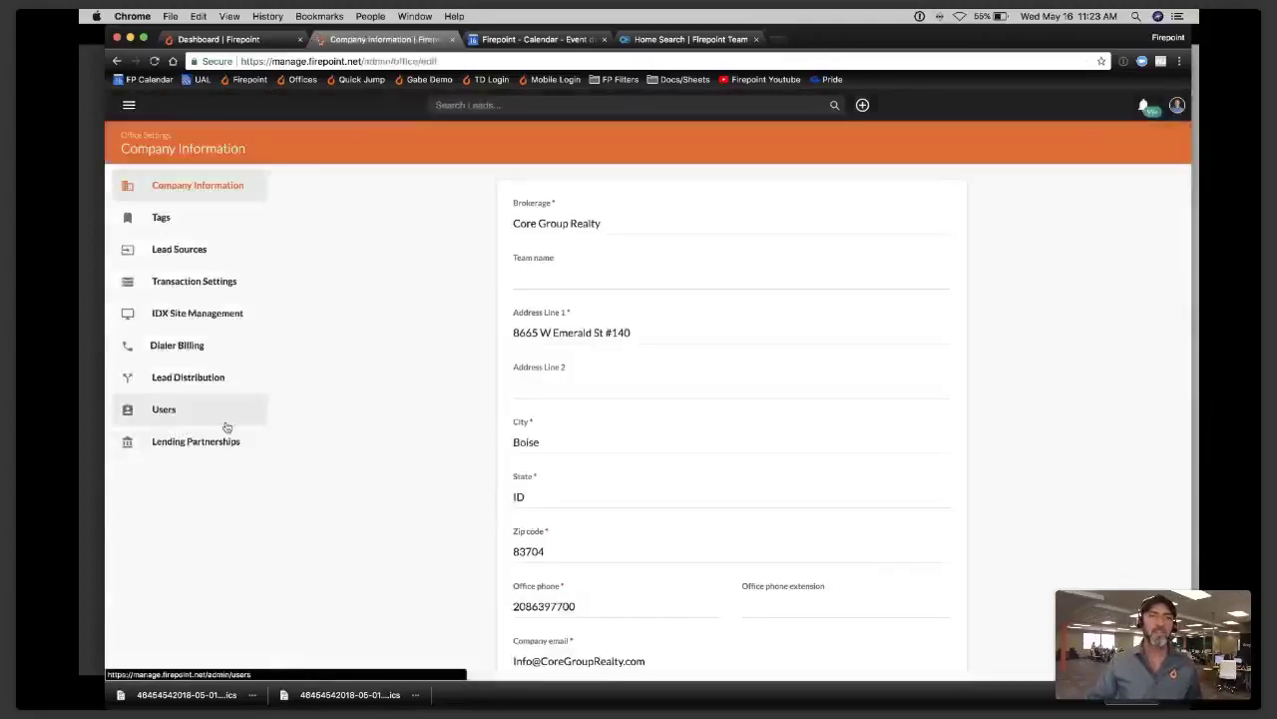
left_click(197, 386)
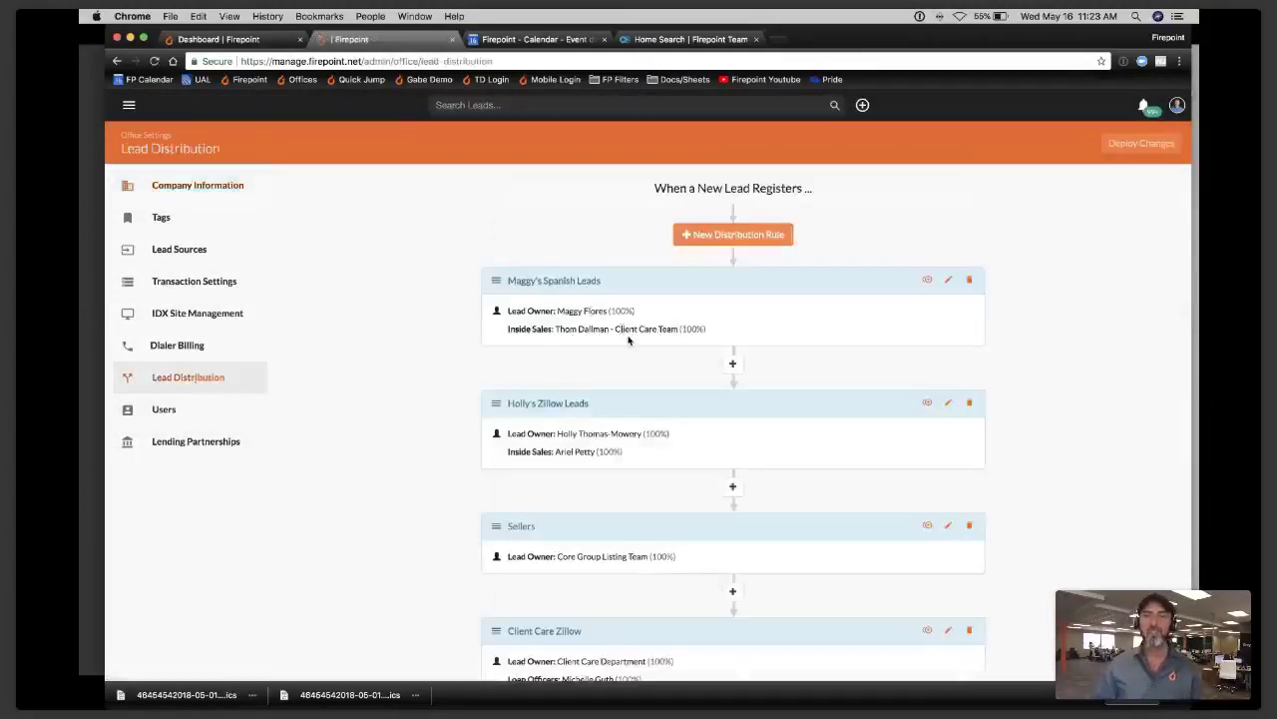
scroll(629, 340, "down", 9)
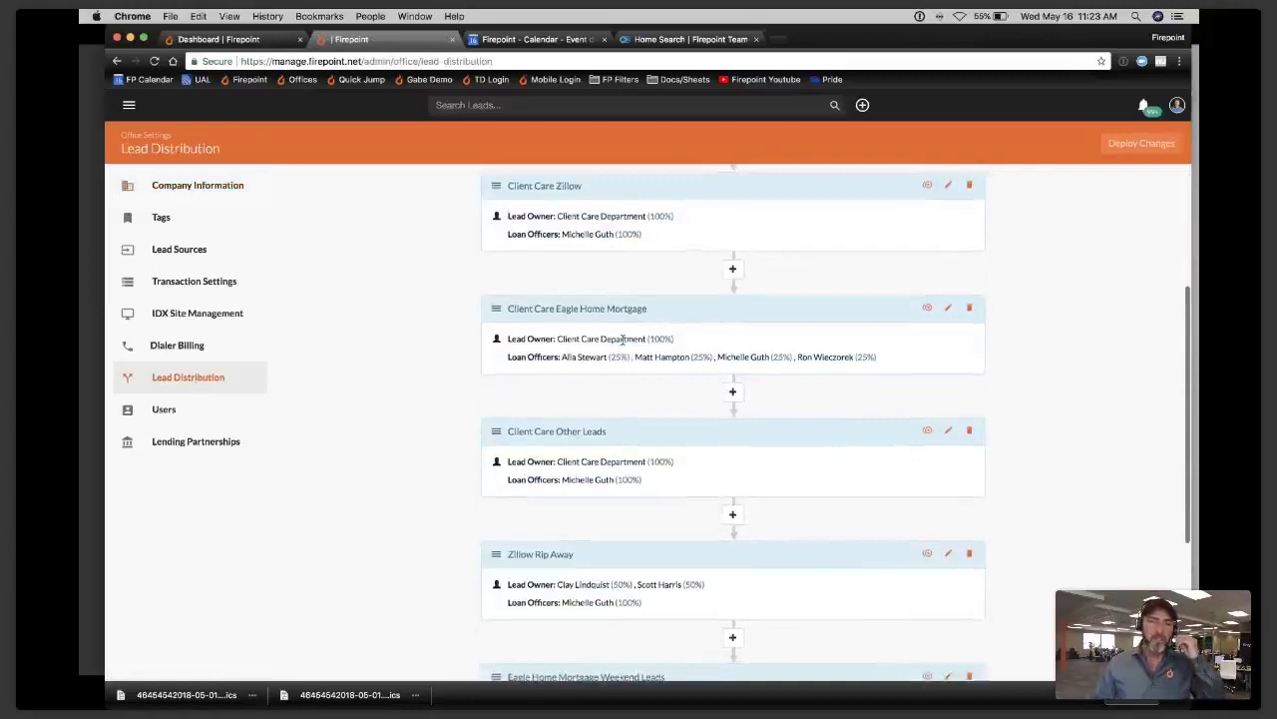
scroll(621, 340, "up", 9)
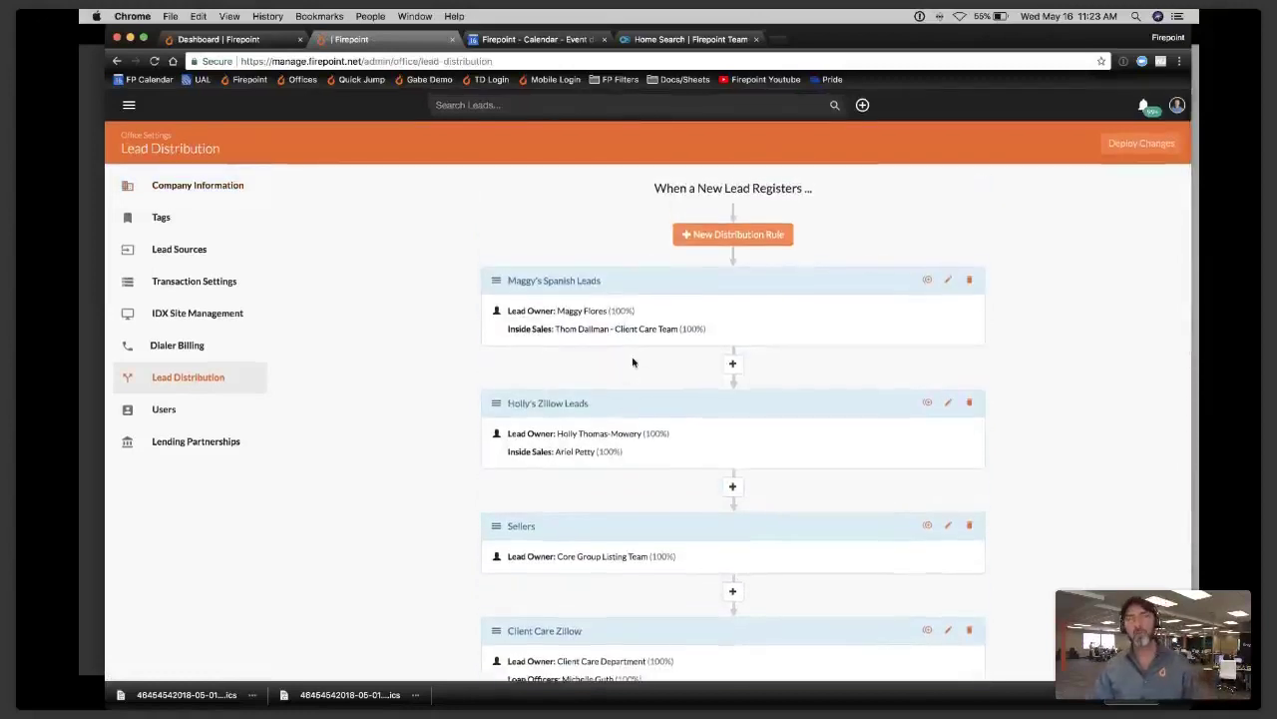
- Examine the first distribution rule's lead sources, active times and eligible users, and open the office's Users list
left_click(948, 284)
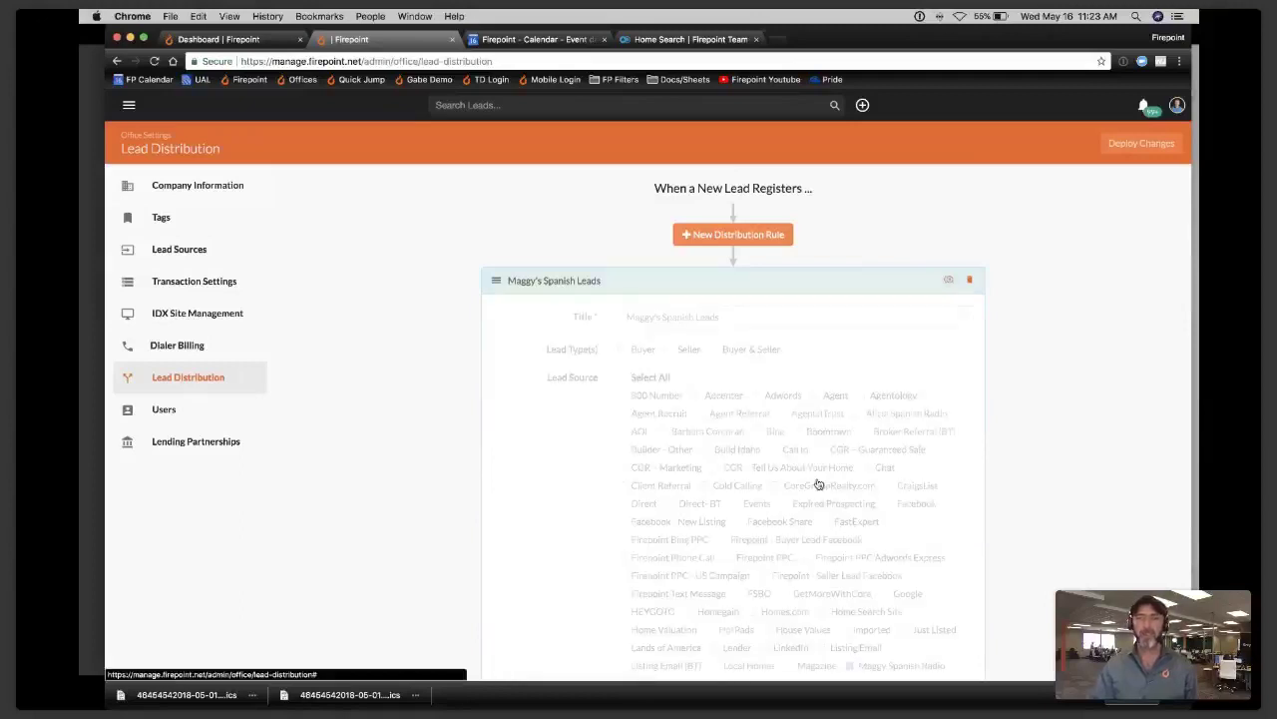
scroll(983, 466, "down", 6)
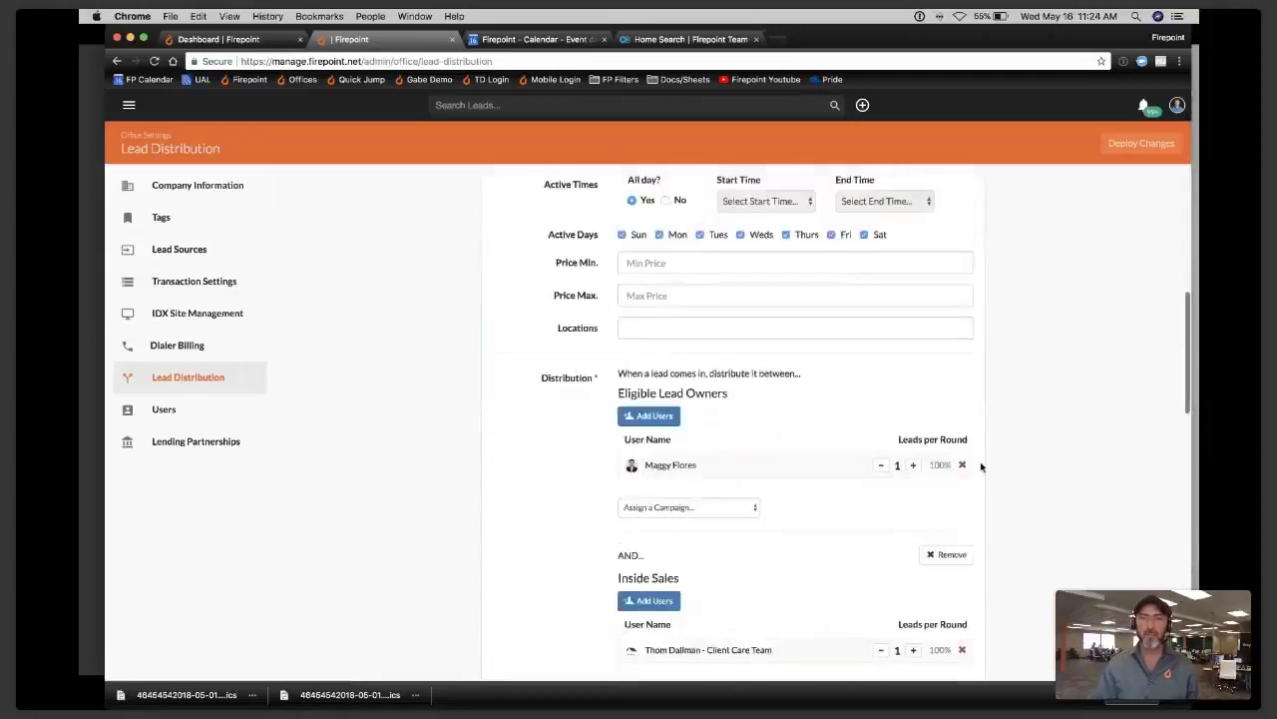
scroll(979, 454, "up", 7)
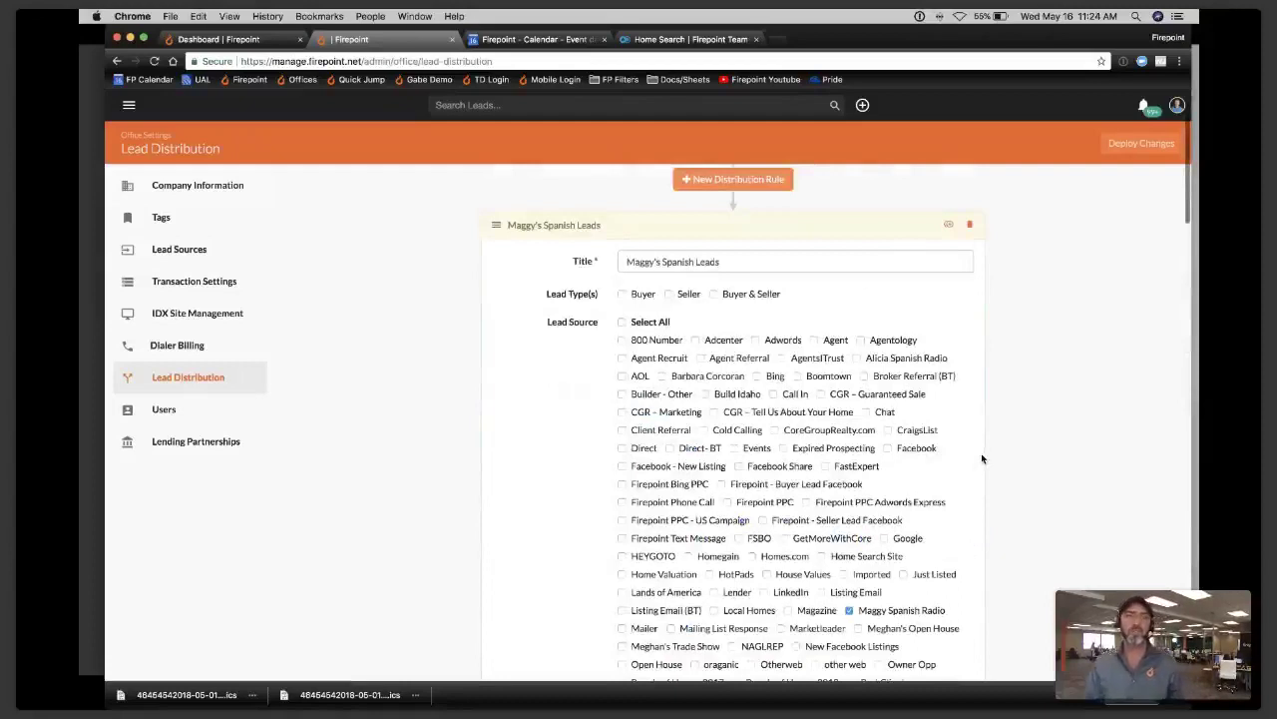
left_click(164, 410)
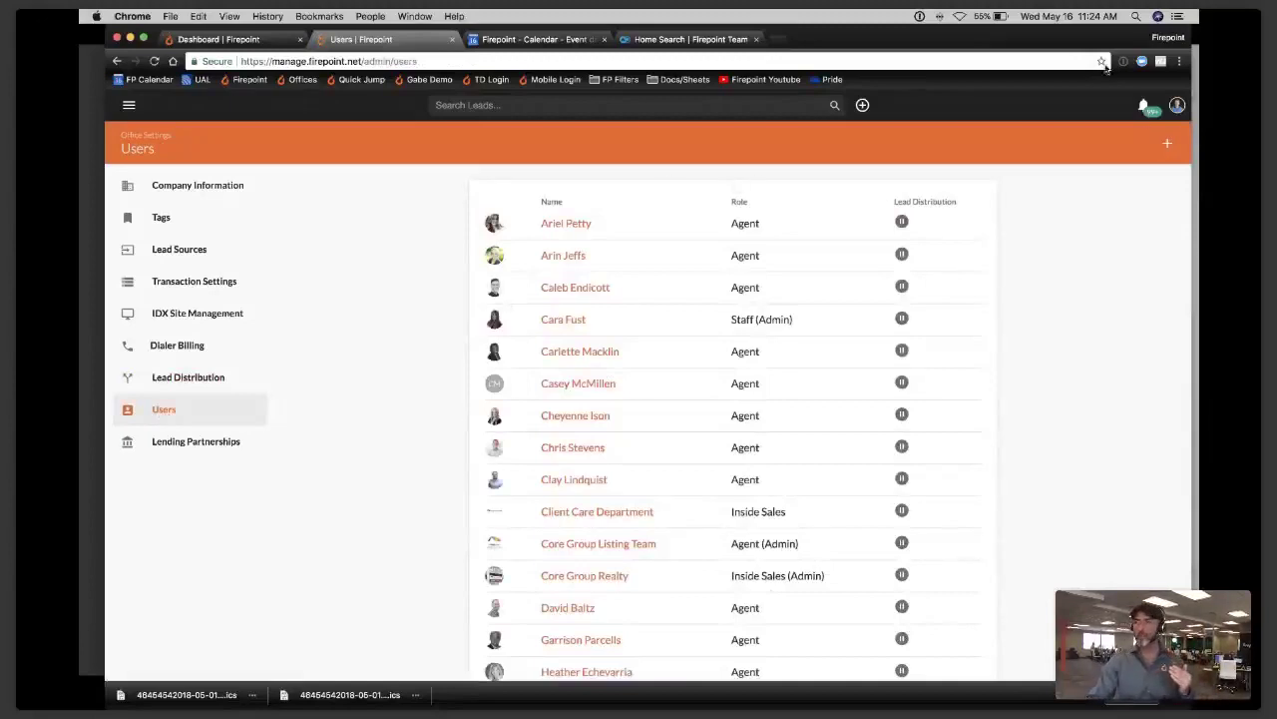
- Examine the Pause Lead Distribution confirmation for the third agent in the Users list, and dismiss it
left_click(1095, 46)
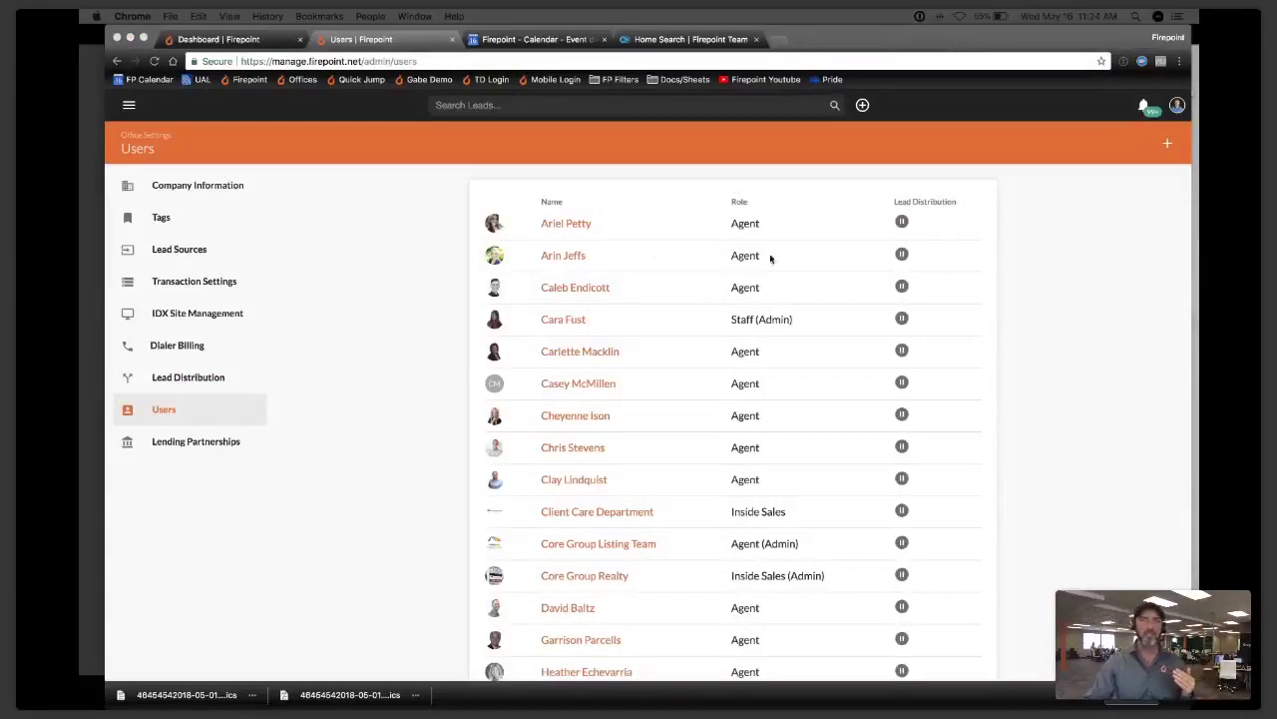
left_click(679, 261)
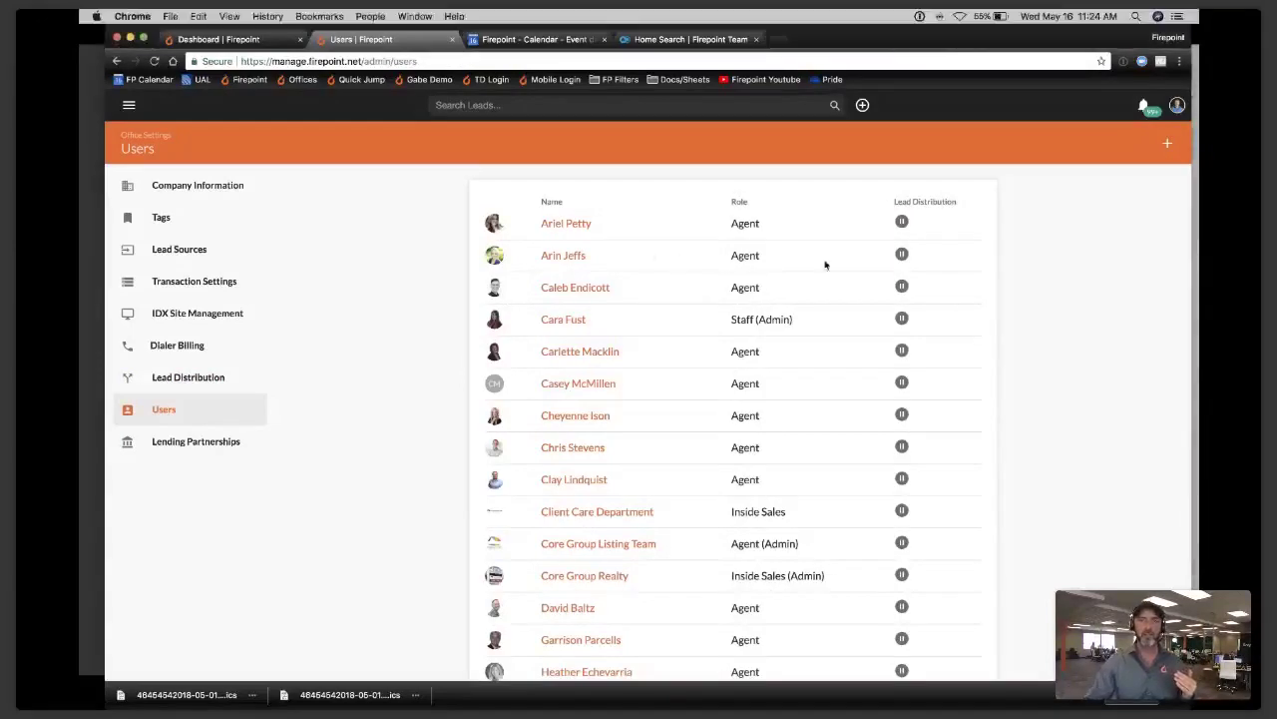
left_click(902, 287)
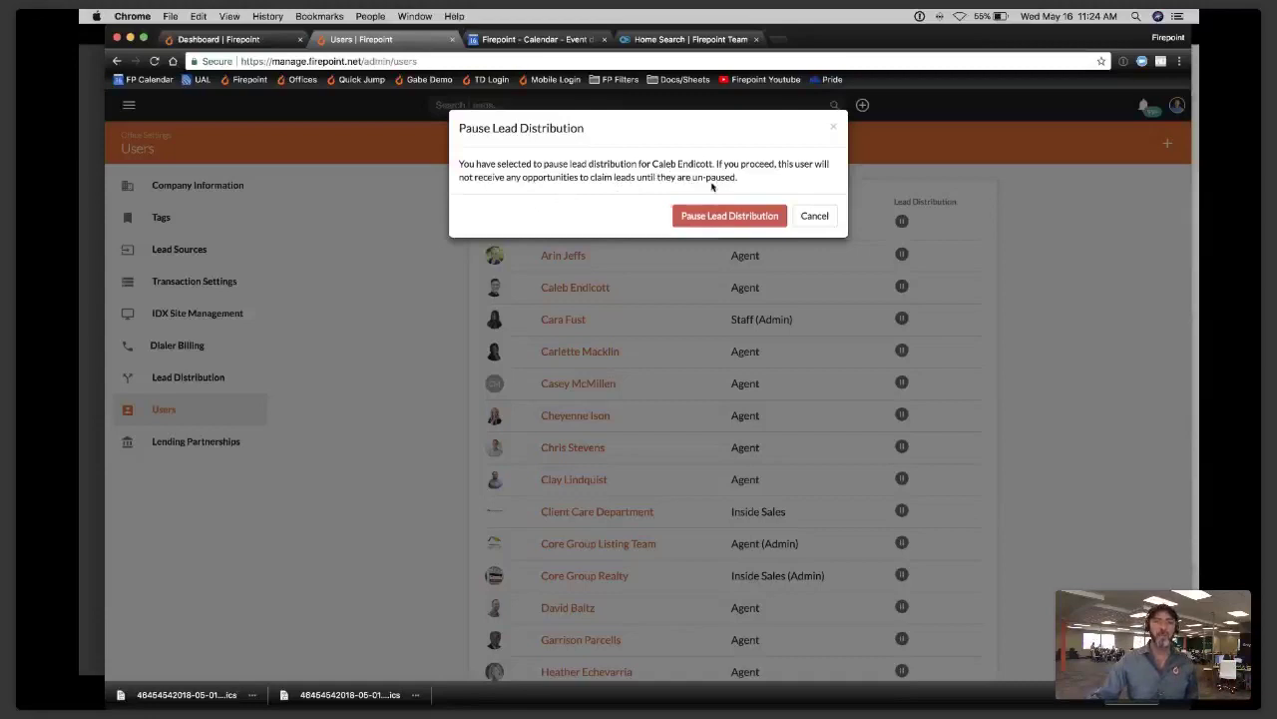
left_click(689, 218)
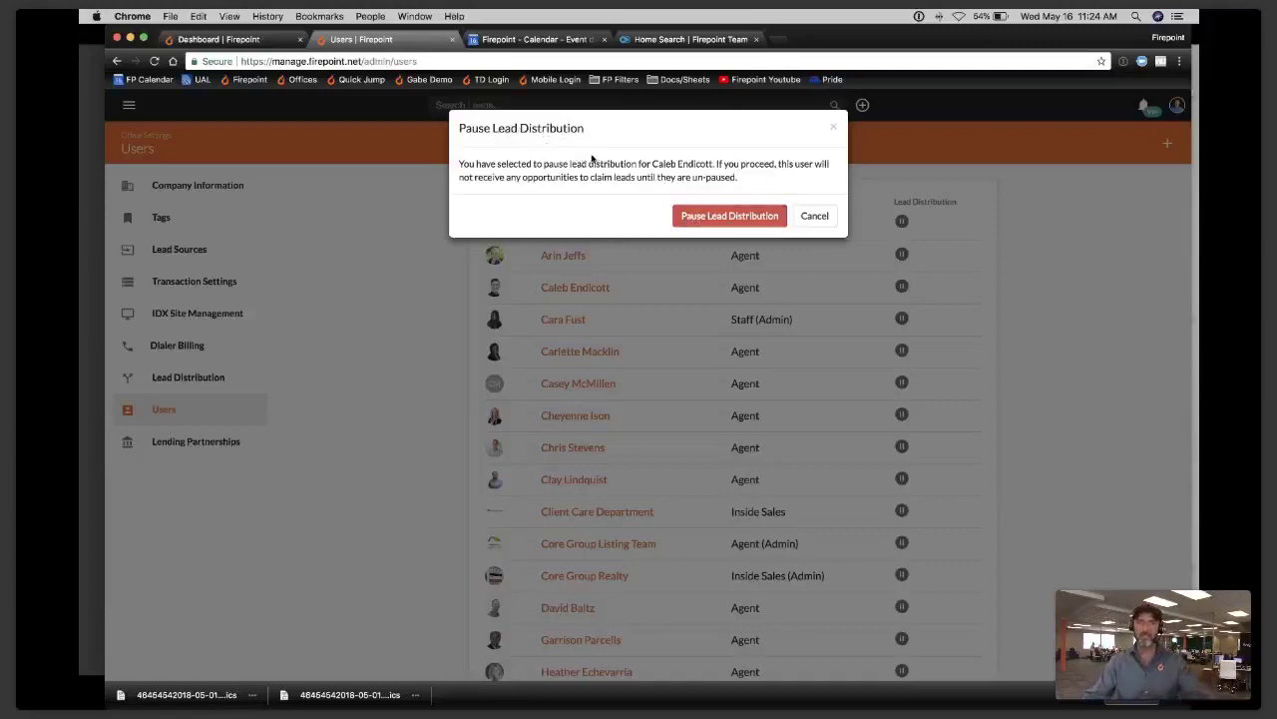
left_click(715, 220)
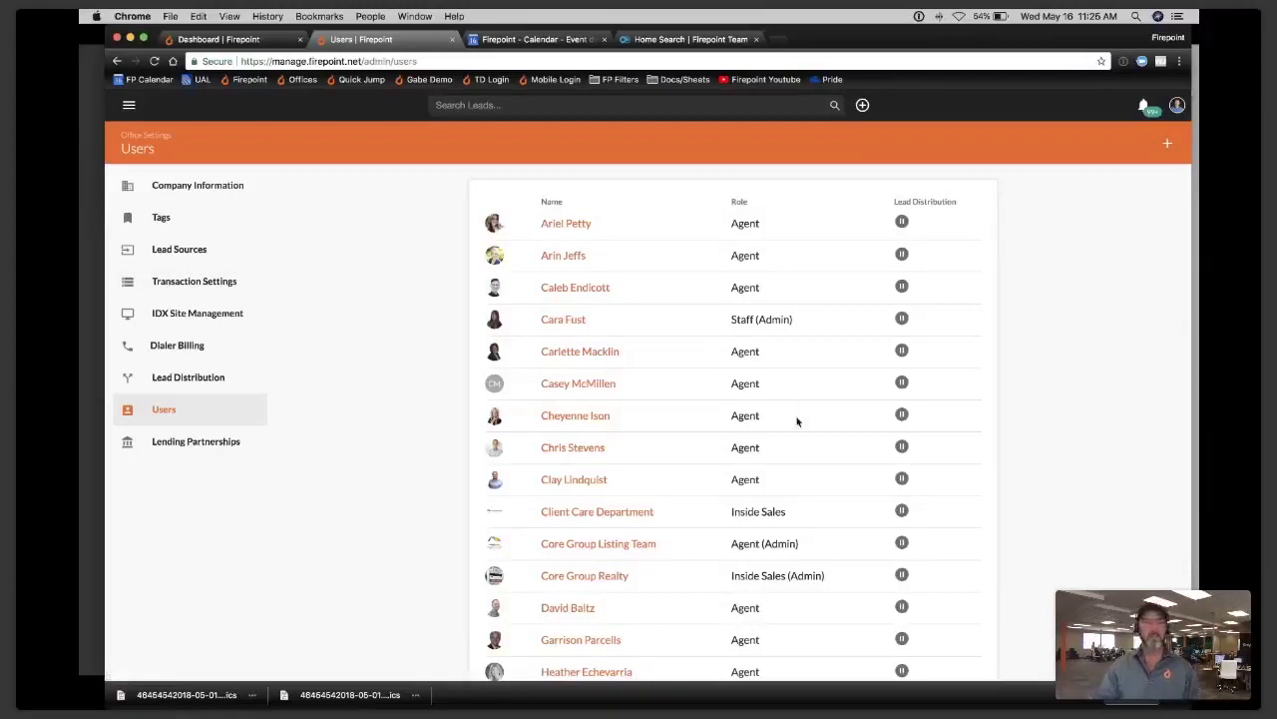
- Start a new text message template from the text templates list and name it "Is this Lead"
left_click(130, 108)
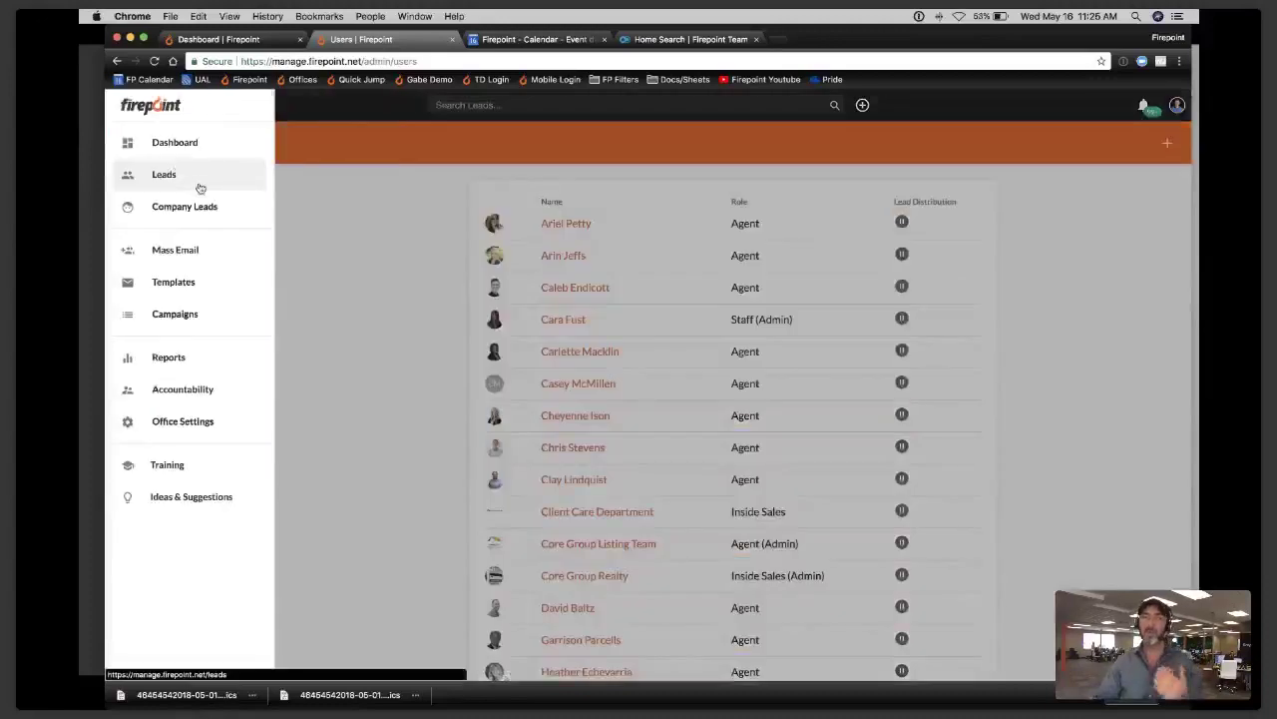
left_click(192, 284)
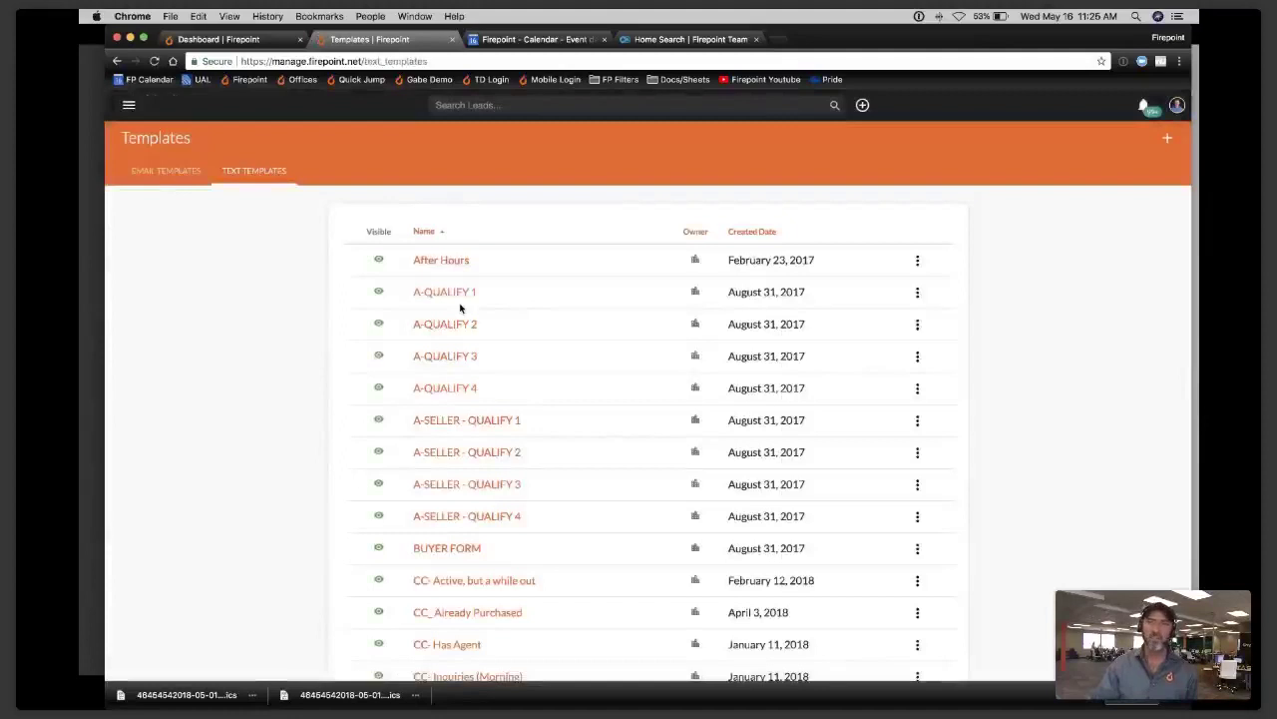
left_click(1167, 140)
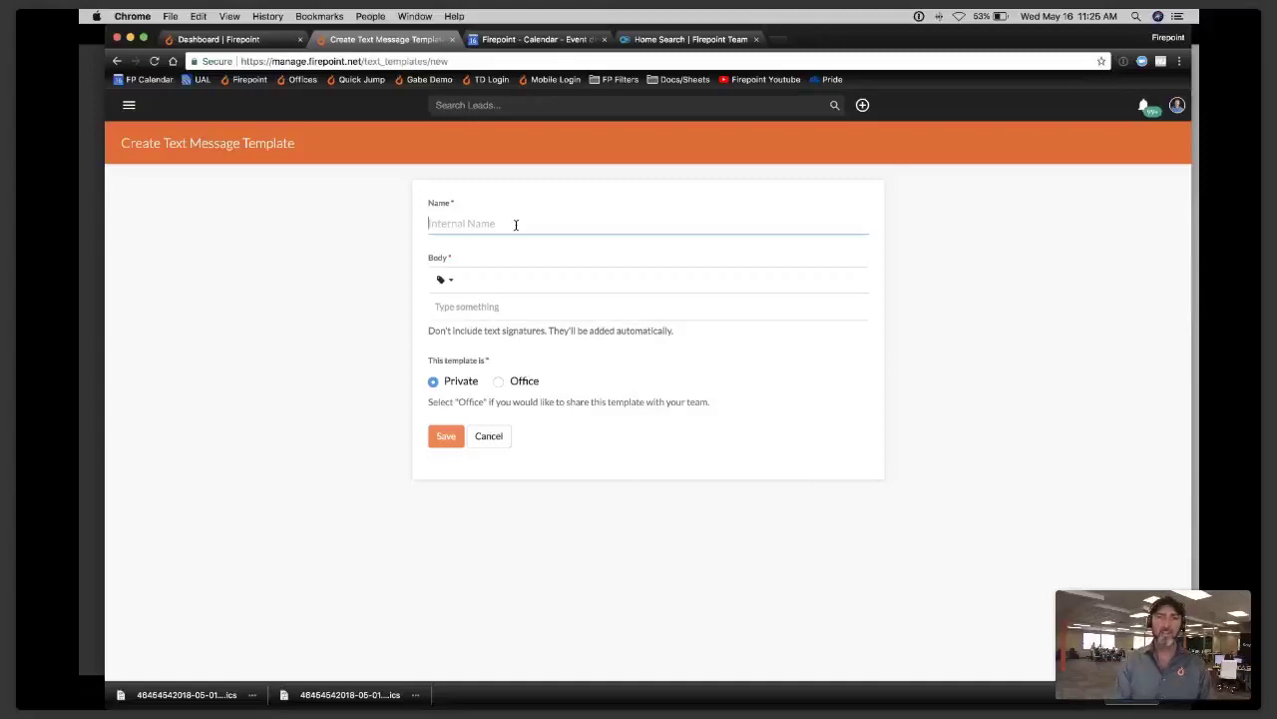
type("Is thi")
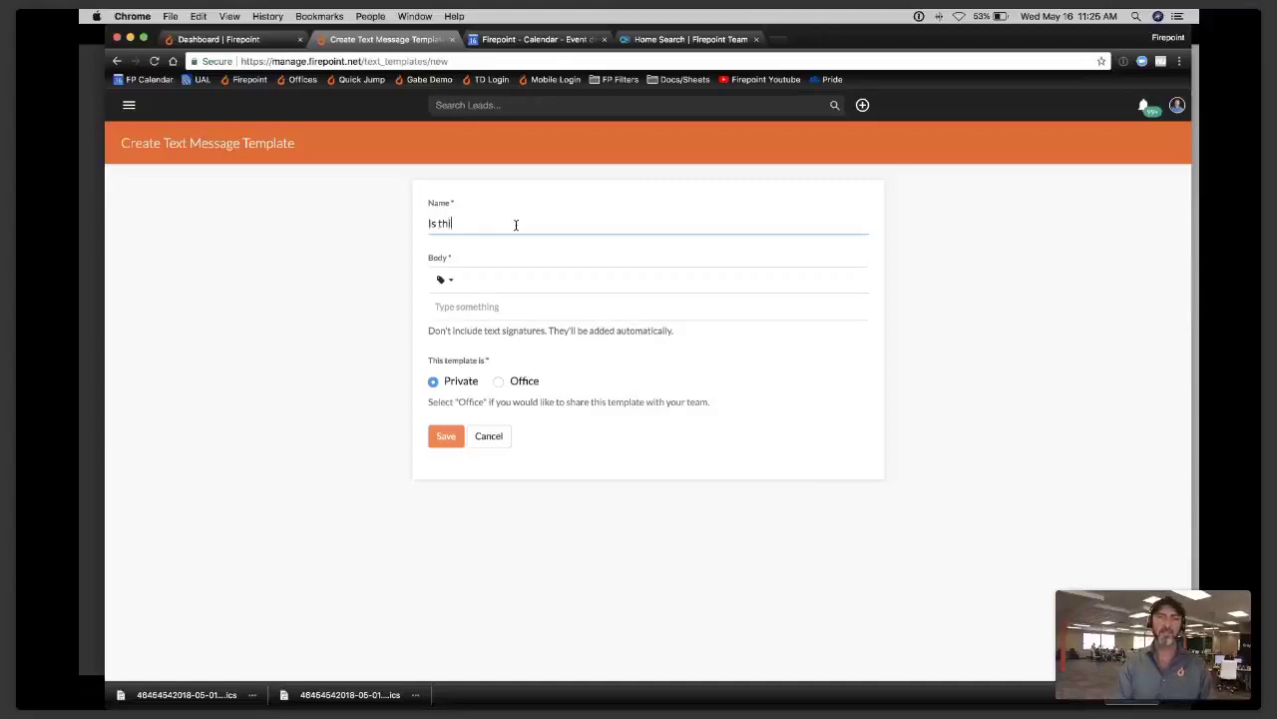
type("s Lead")
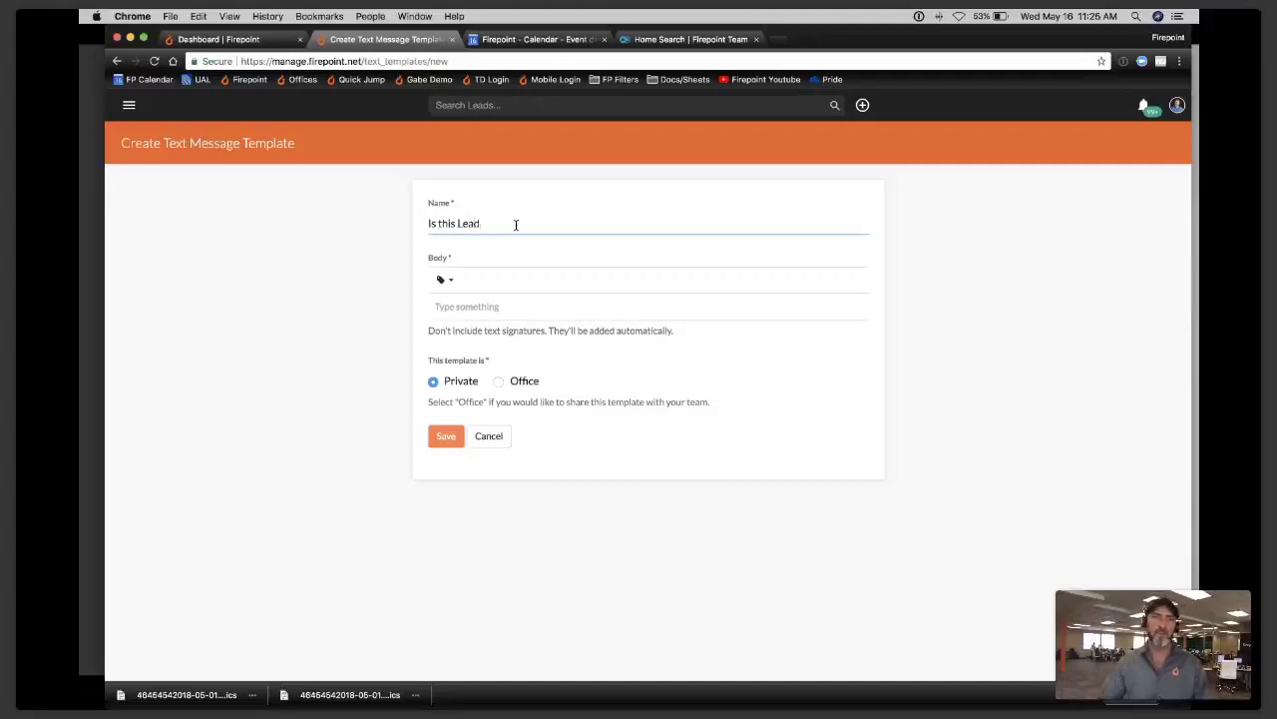
- Write the template body as "Is this" followed by the Client First Name tag and a question mark, and save the private template
left_click(469, 307)
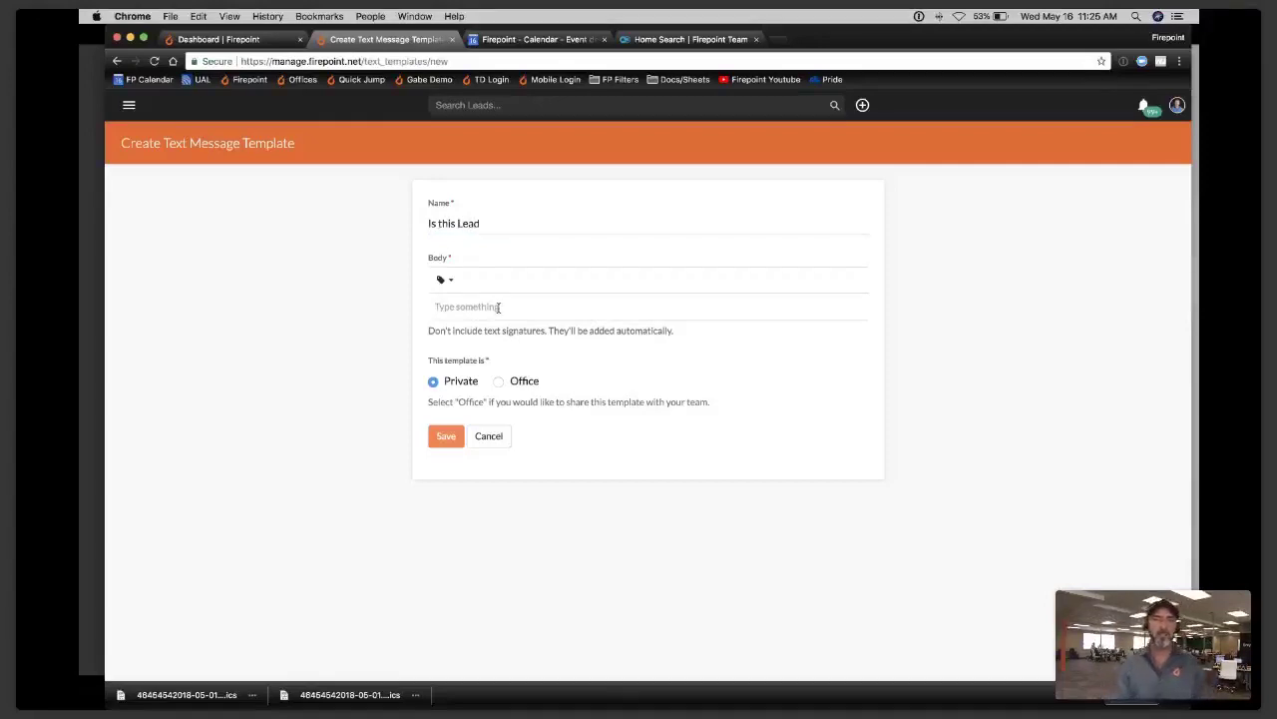
type("Is this")
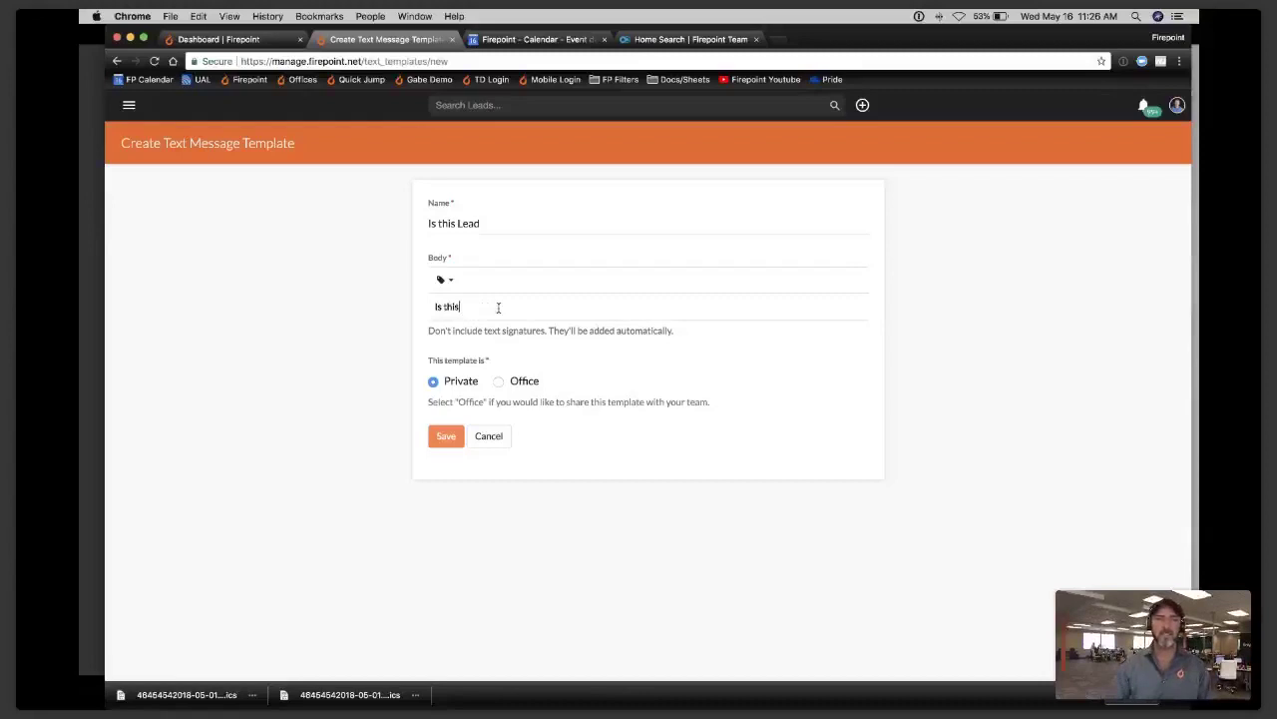
left_click(442, 279)
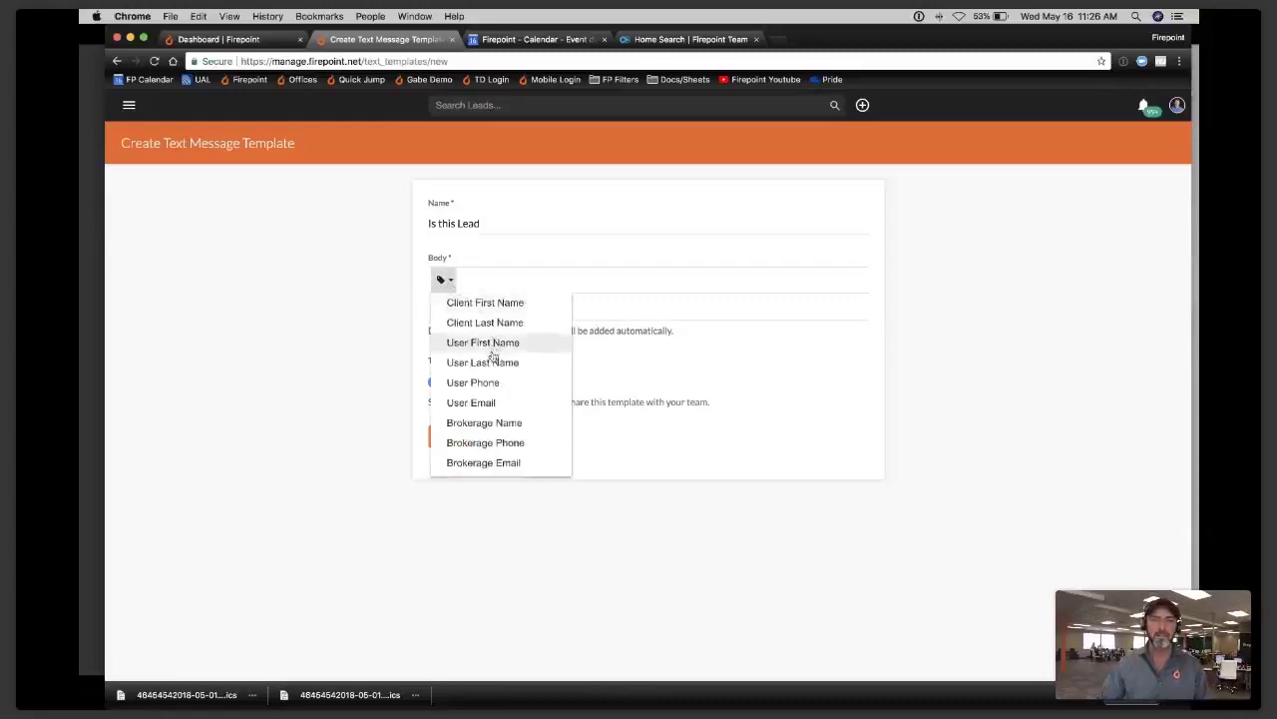
left_click(505, 302)
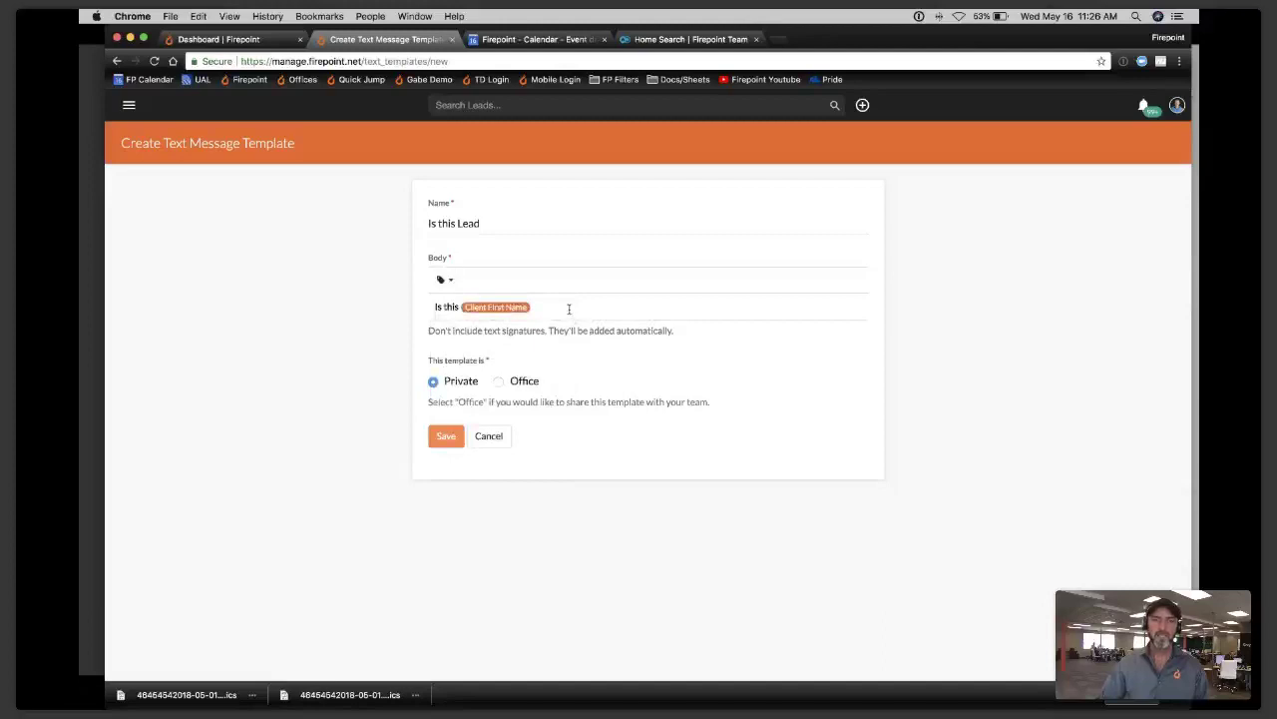
type("?")
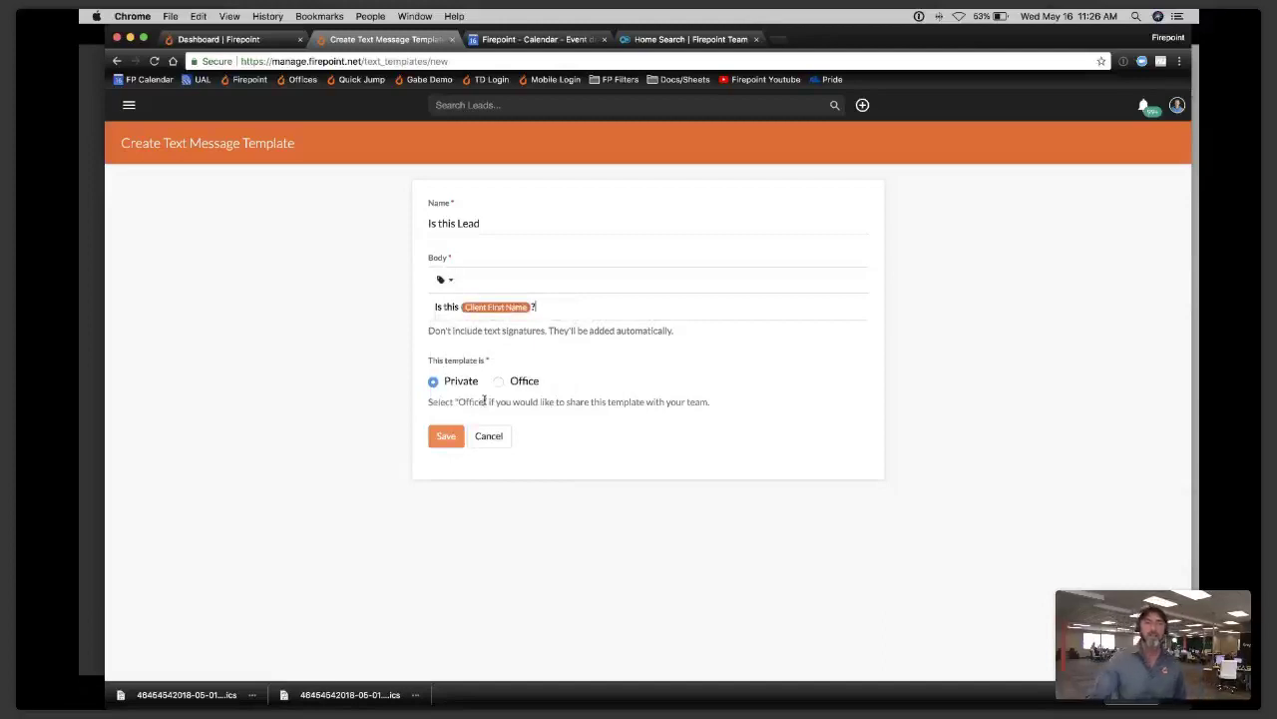
left_click(447, 439)
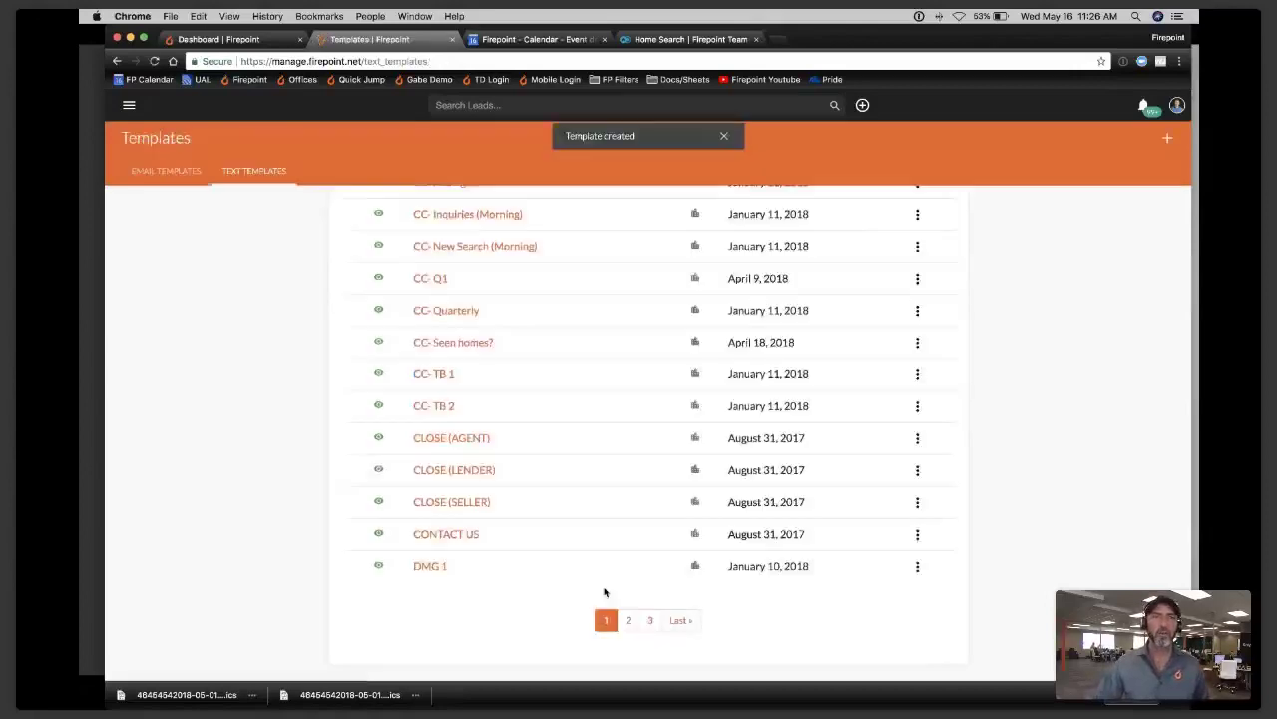
- Try to start a text conversation with the demo lead from the dashboard, and return to the lead's Activities and Tasks
key("ctrl+shift+Tab")
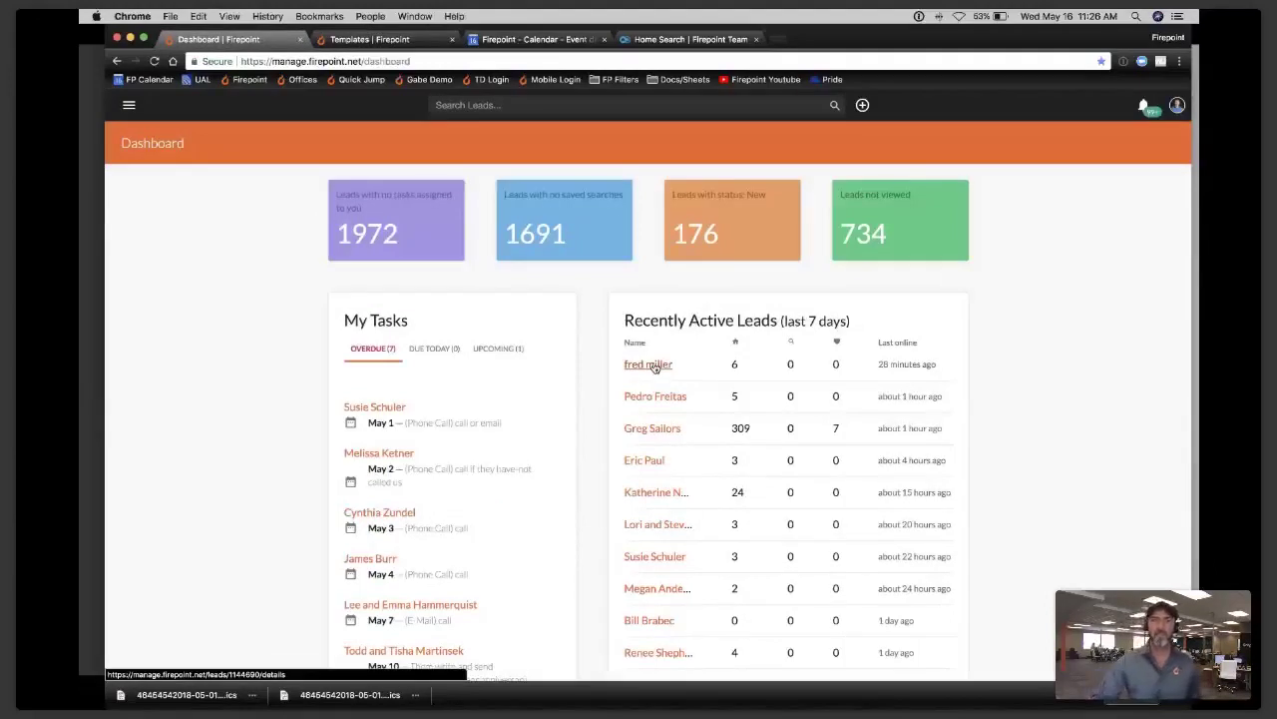
left_click(656, 367)
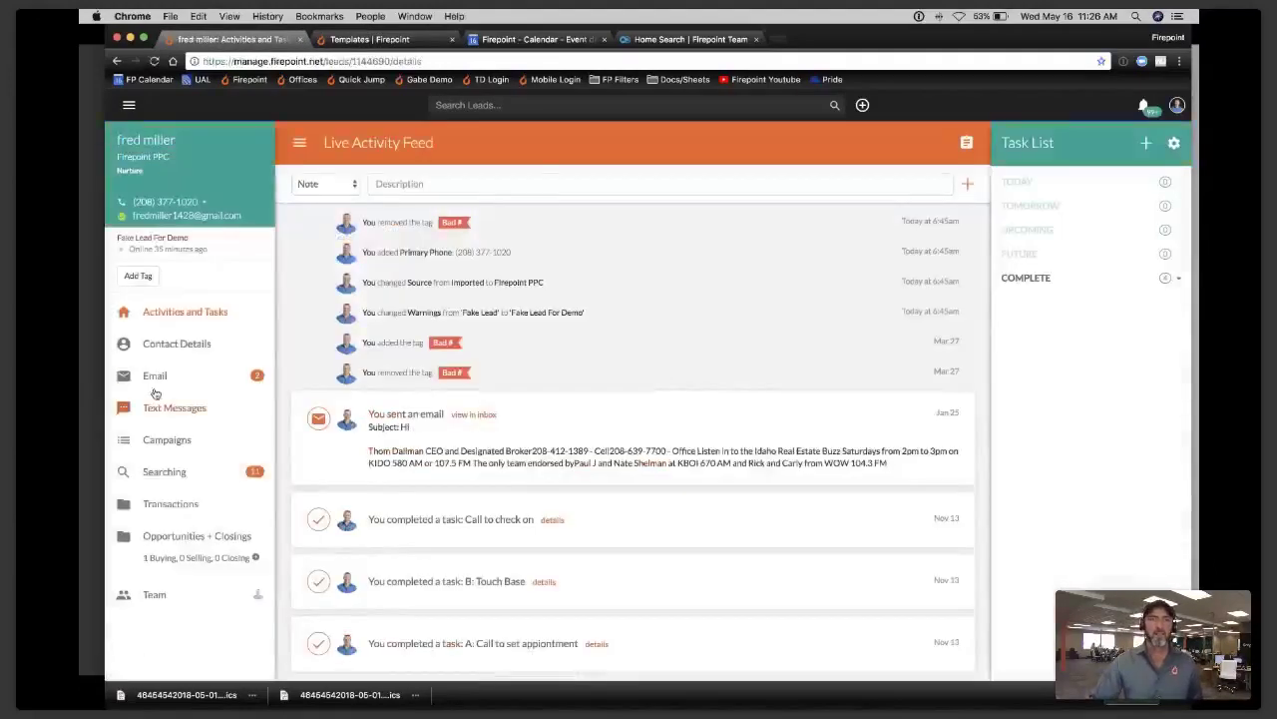
left_click(177, 415)
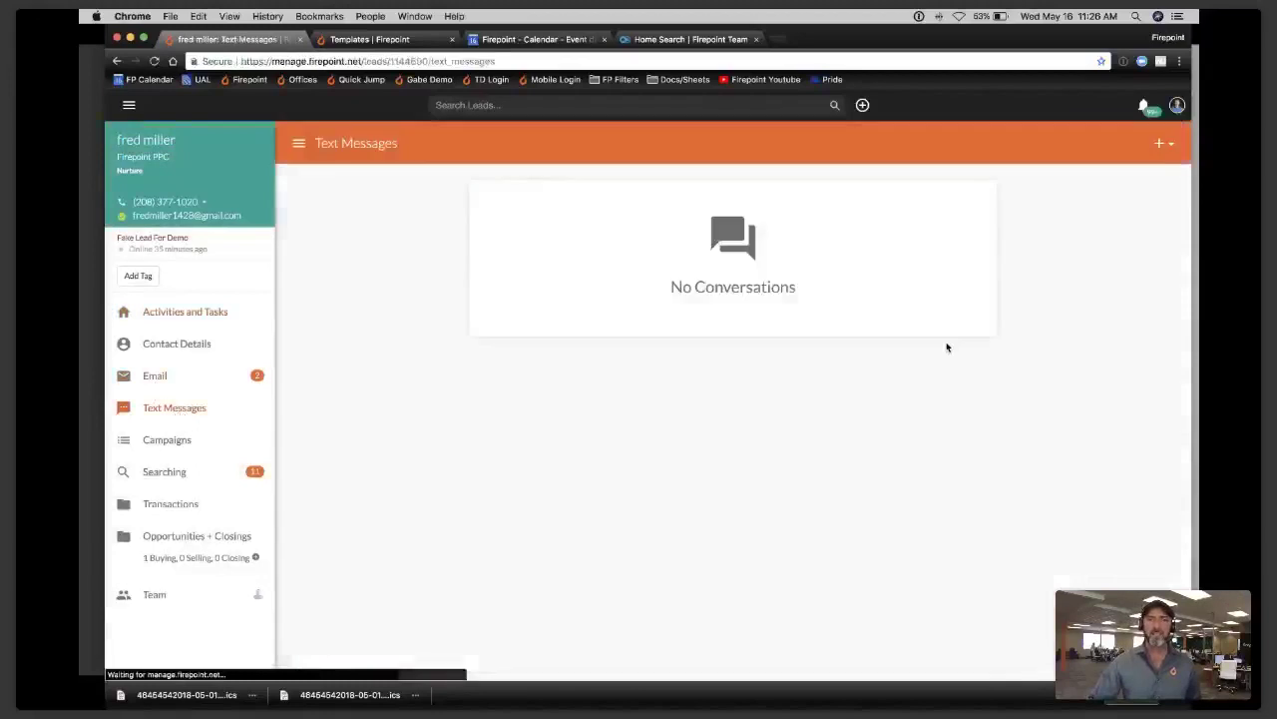
left_click(1164, 144)
left_click(1110, 178)
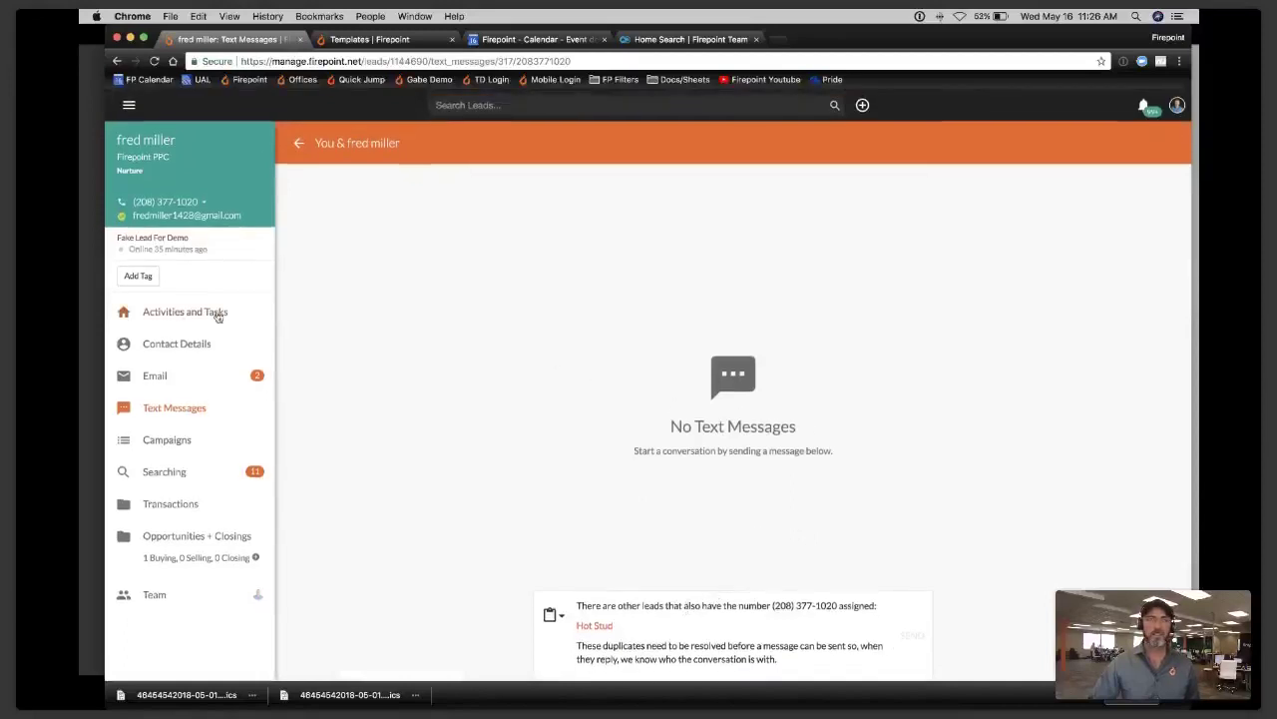
left_click(186, 316)
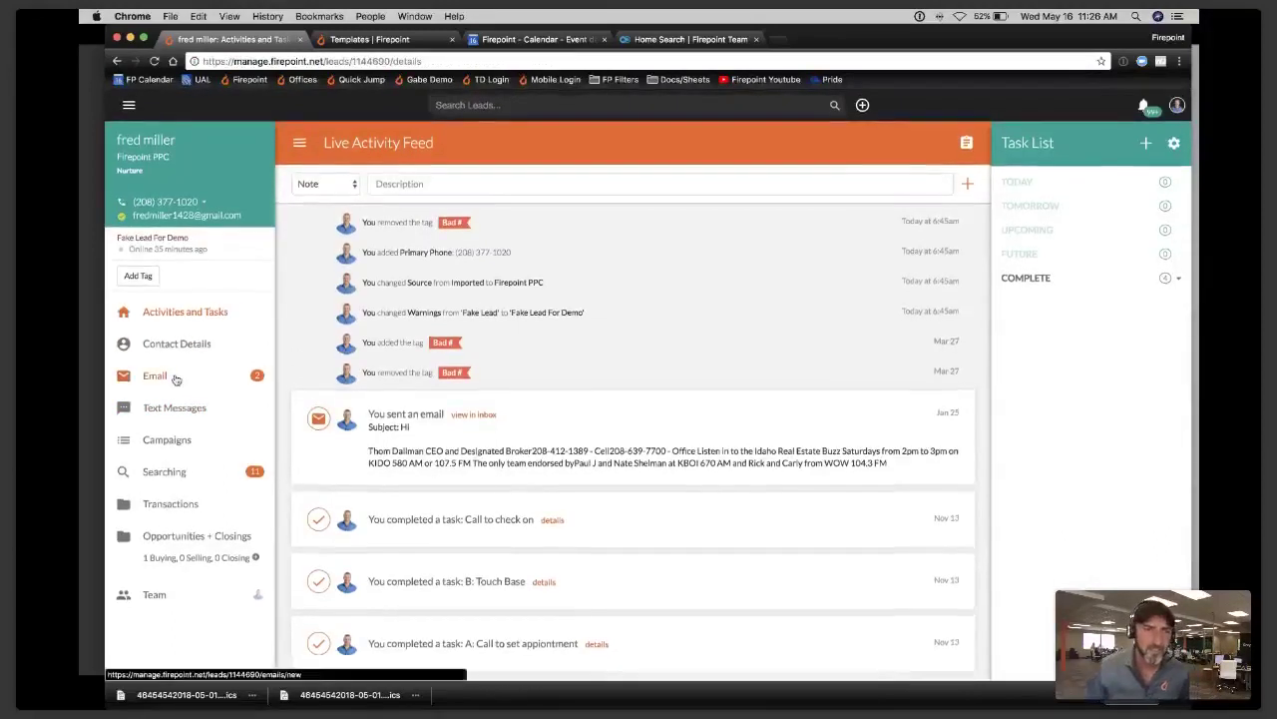
- Find the "Is this Lead" template on page 2 of the text templates list
left_click(366, 41)
scroll(602, 539, "down", 5)
left_click(640, 623)
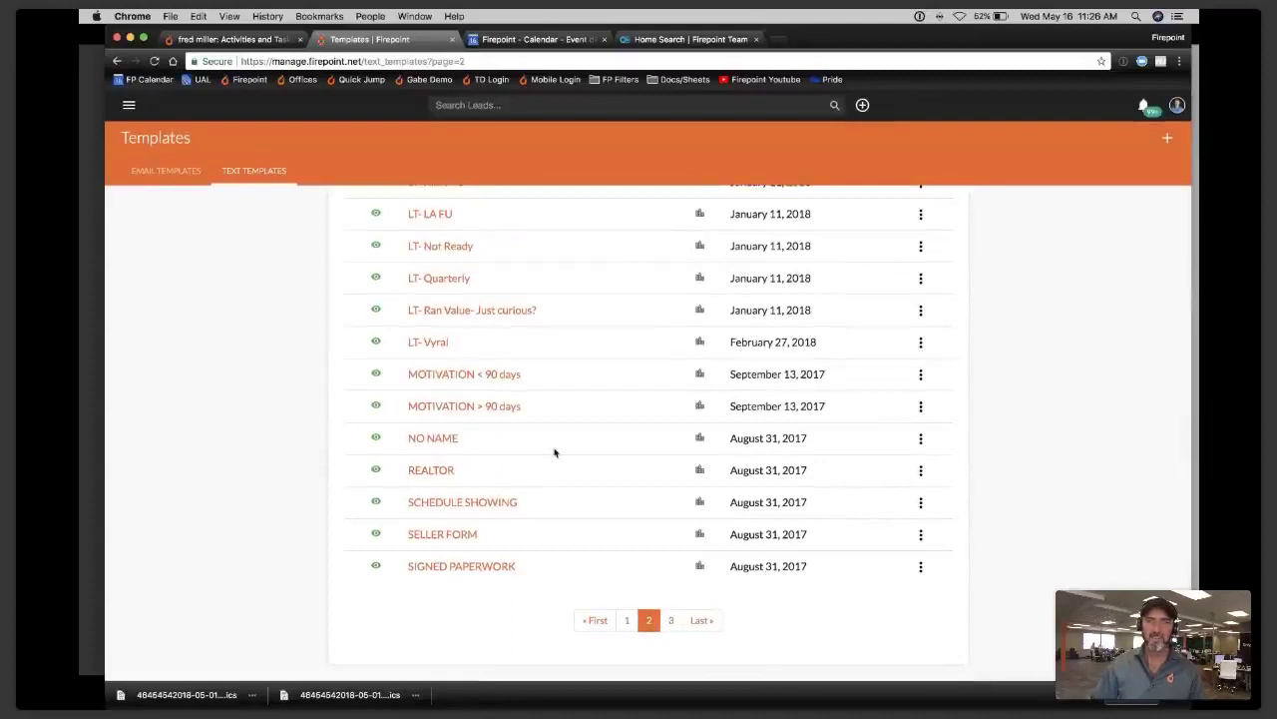
scroll(555, 452, "up", 4)
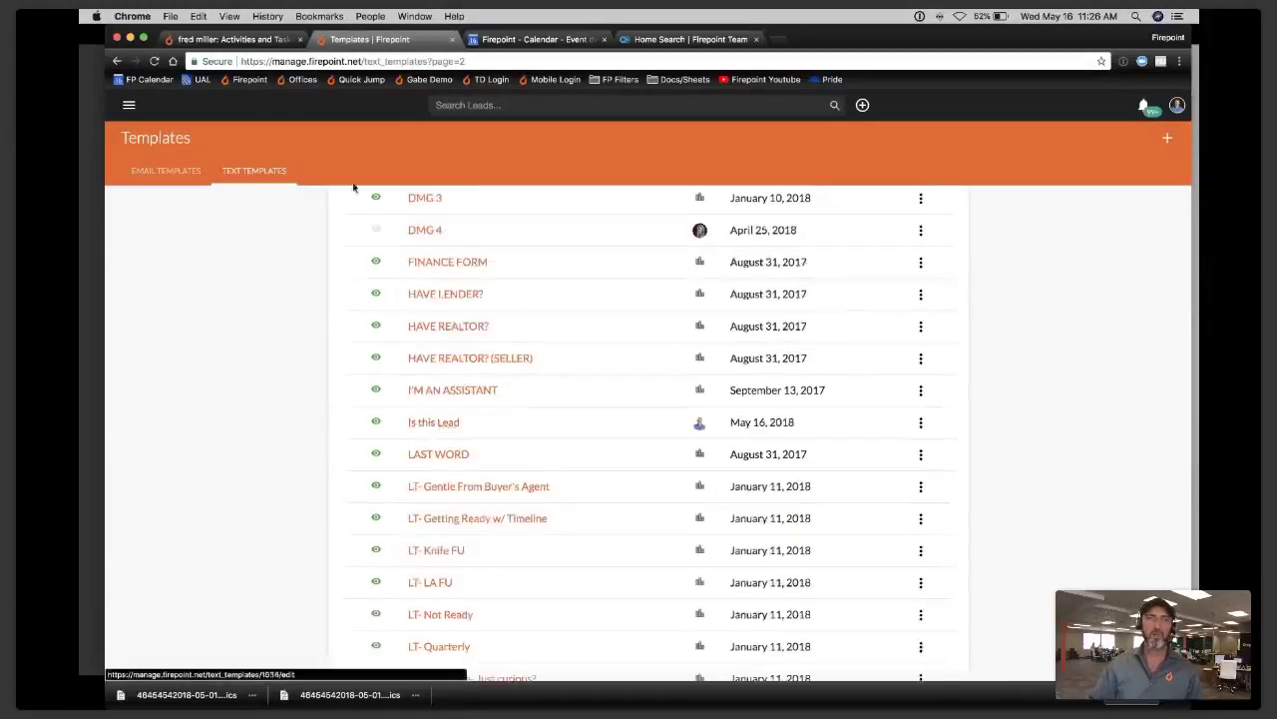
- Open the third lead under Recently Active Leads on the dashboard and start a new text conversation with them
left_click(264, 45)
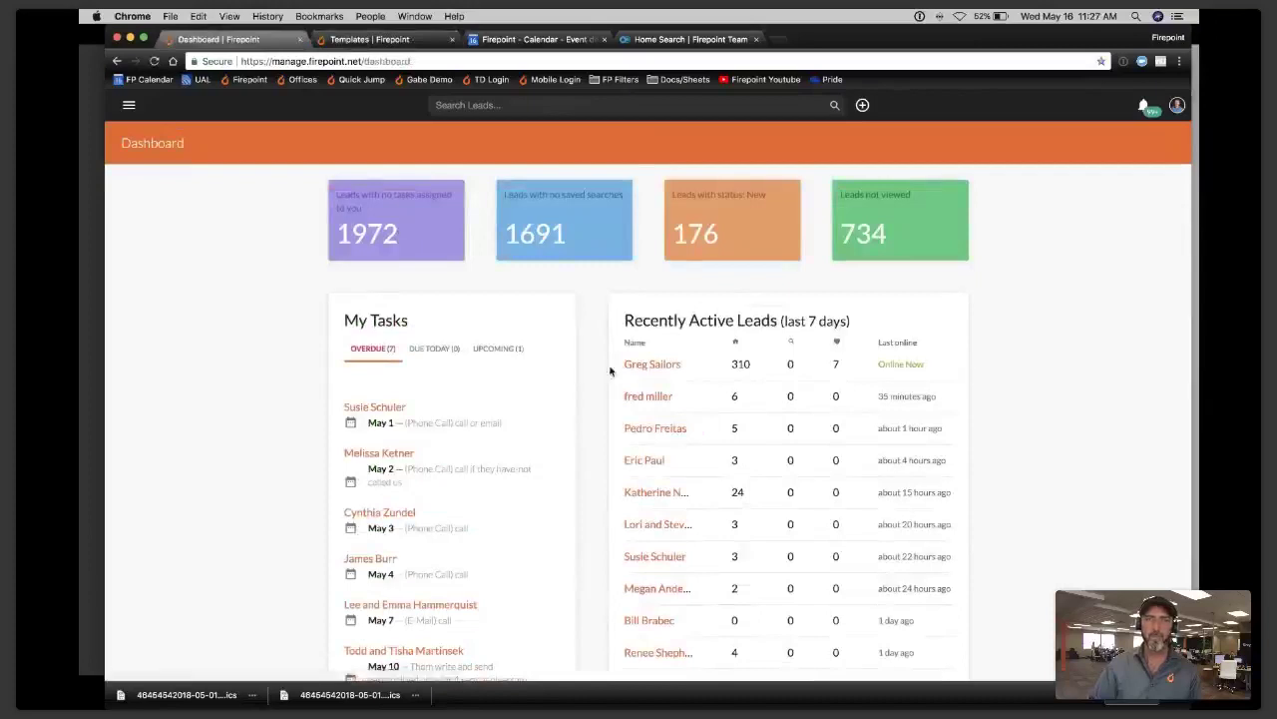
left_click(646, 436)
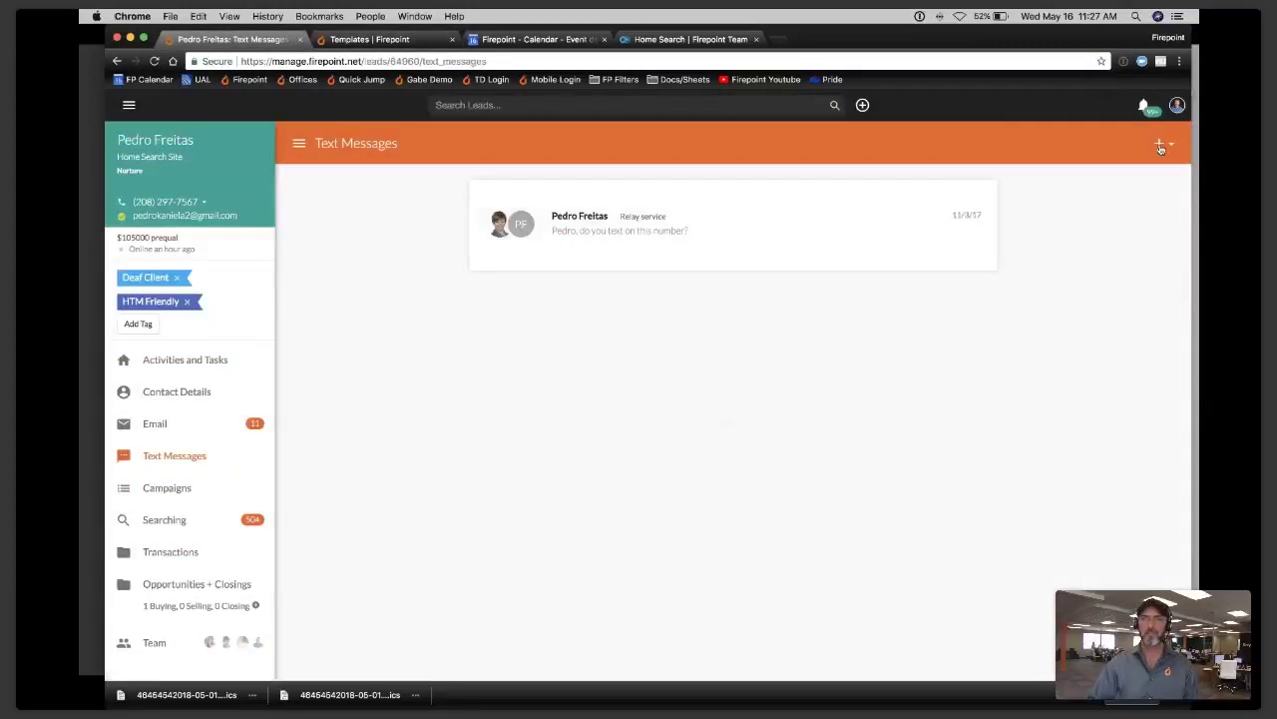
left_click(1160, 148)
left_click(1060, 177)
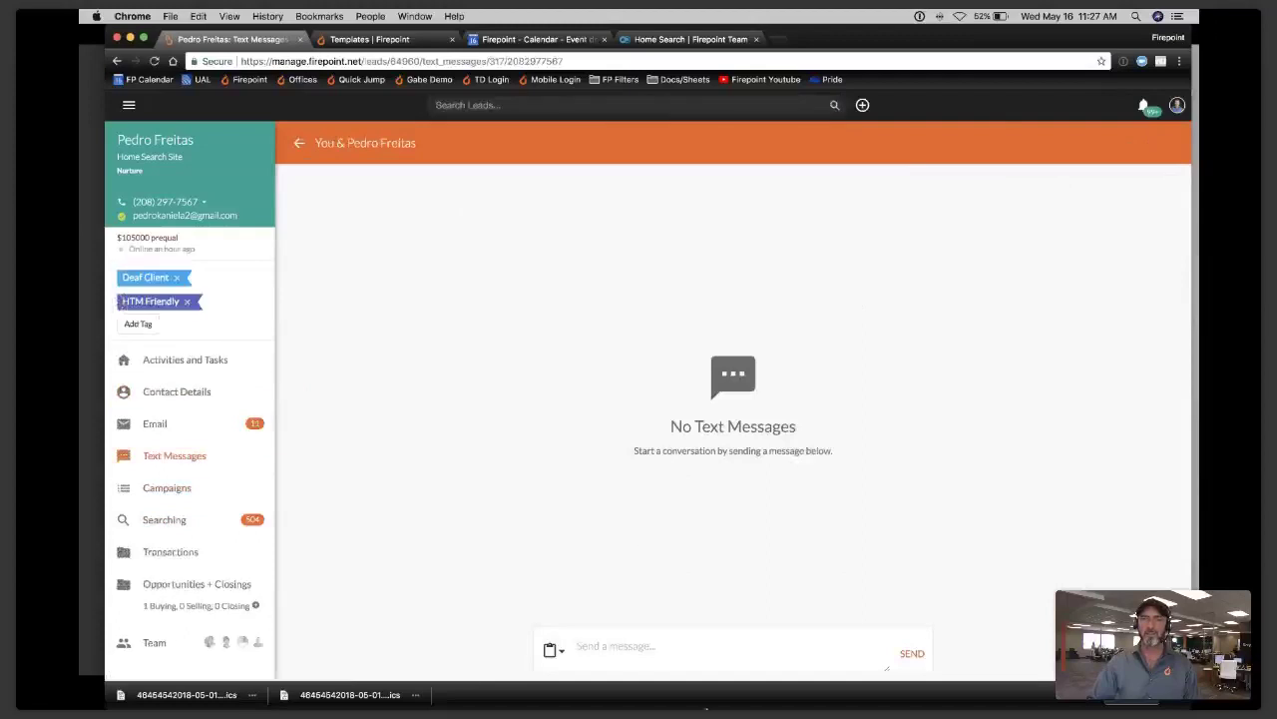
- Review the available text templates, insert "Is this Lead" into the message, and open the lead's Searching page
left_click(552, 650)
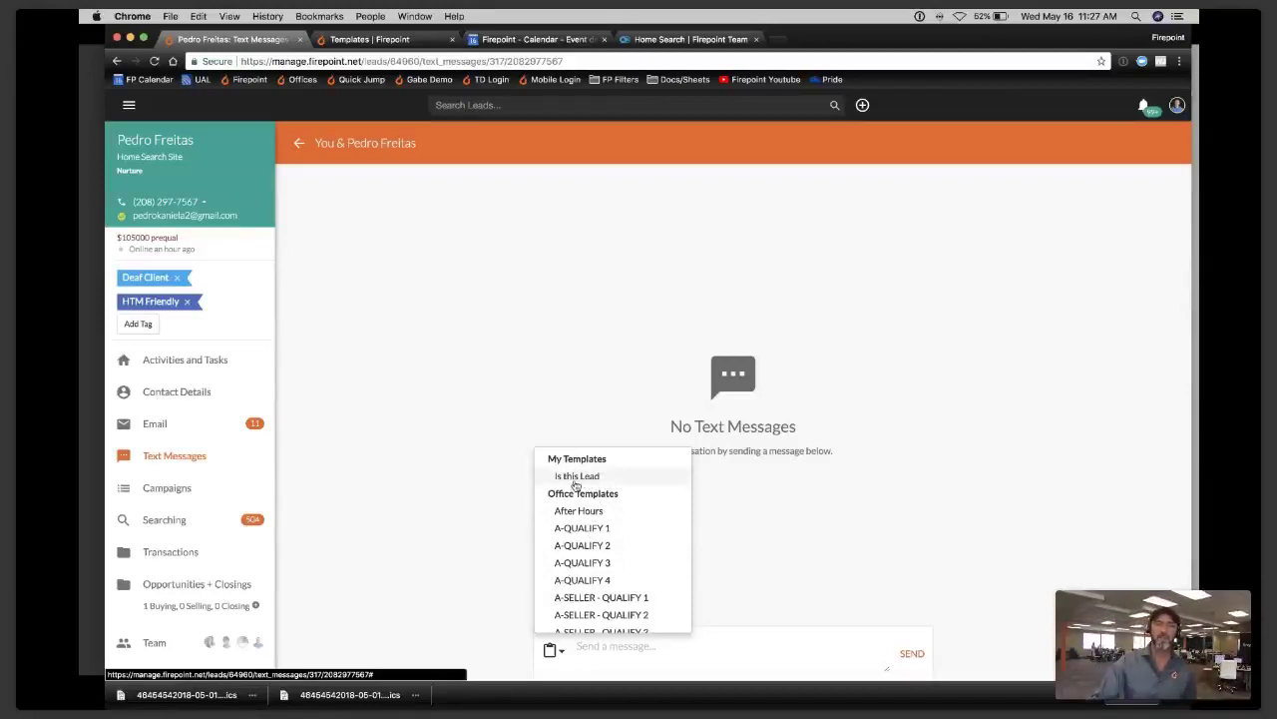
scroll(593, 569, "down", 15)
scroll(593, 574, "up", 15)
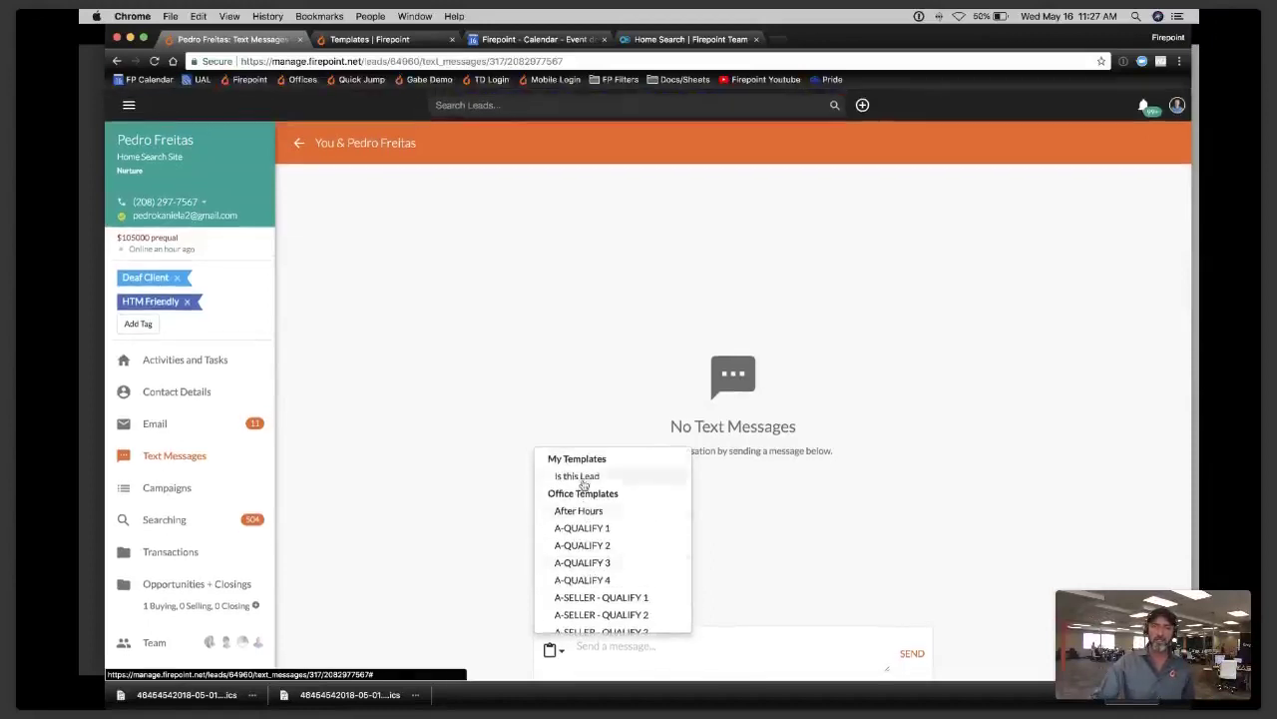
left_click(584, 477)
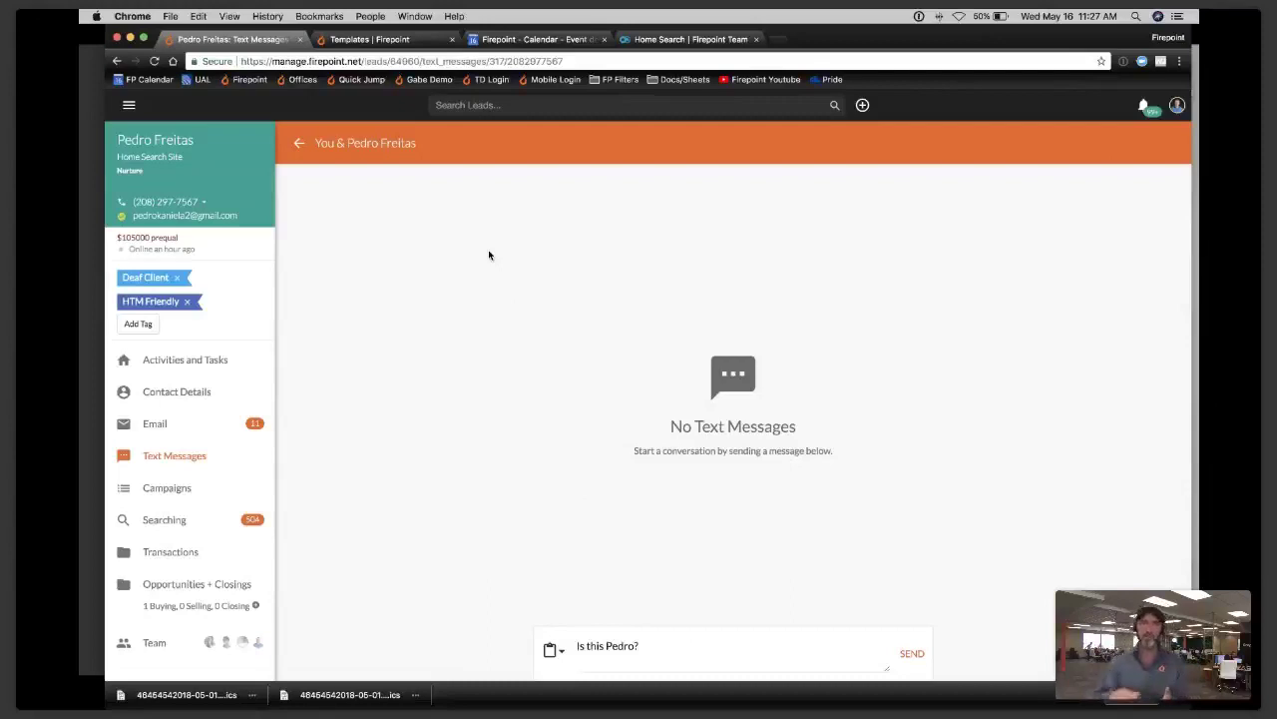
left_click(193, 517)
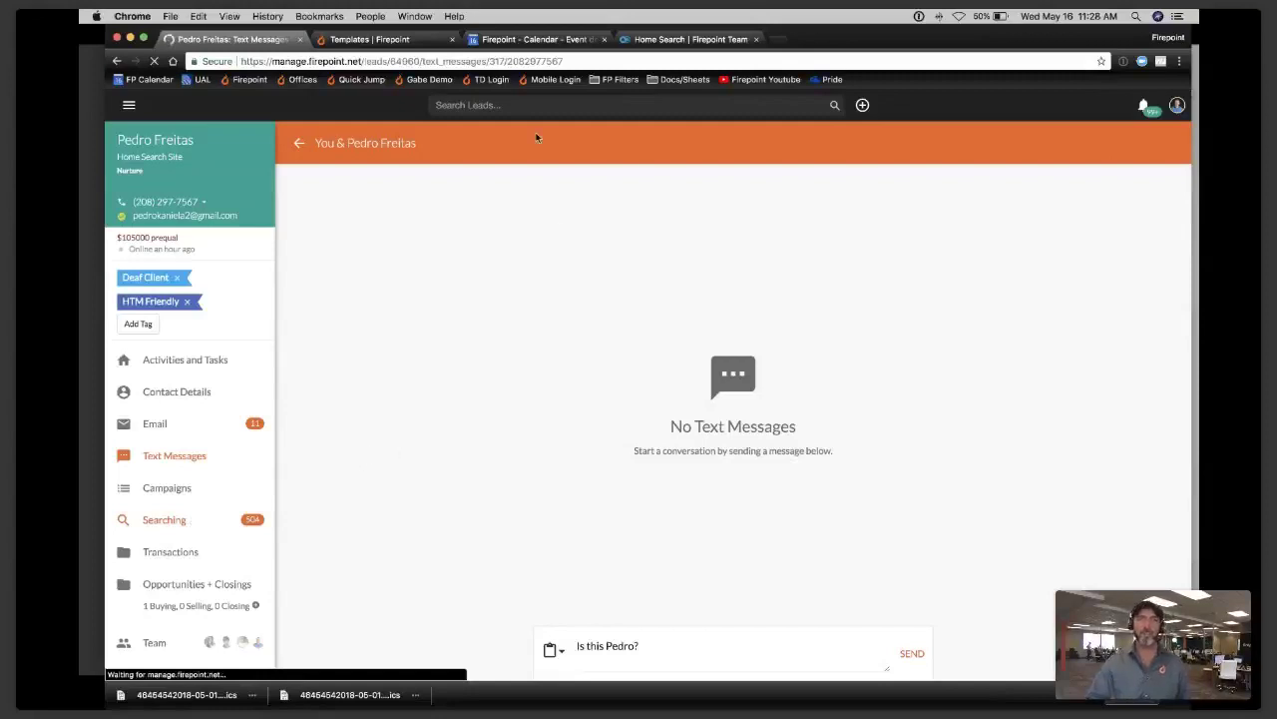
- Filter the listings on the home search site to 2+ baths and dismiss the registration form
left_click(666, 39)
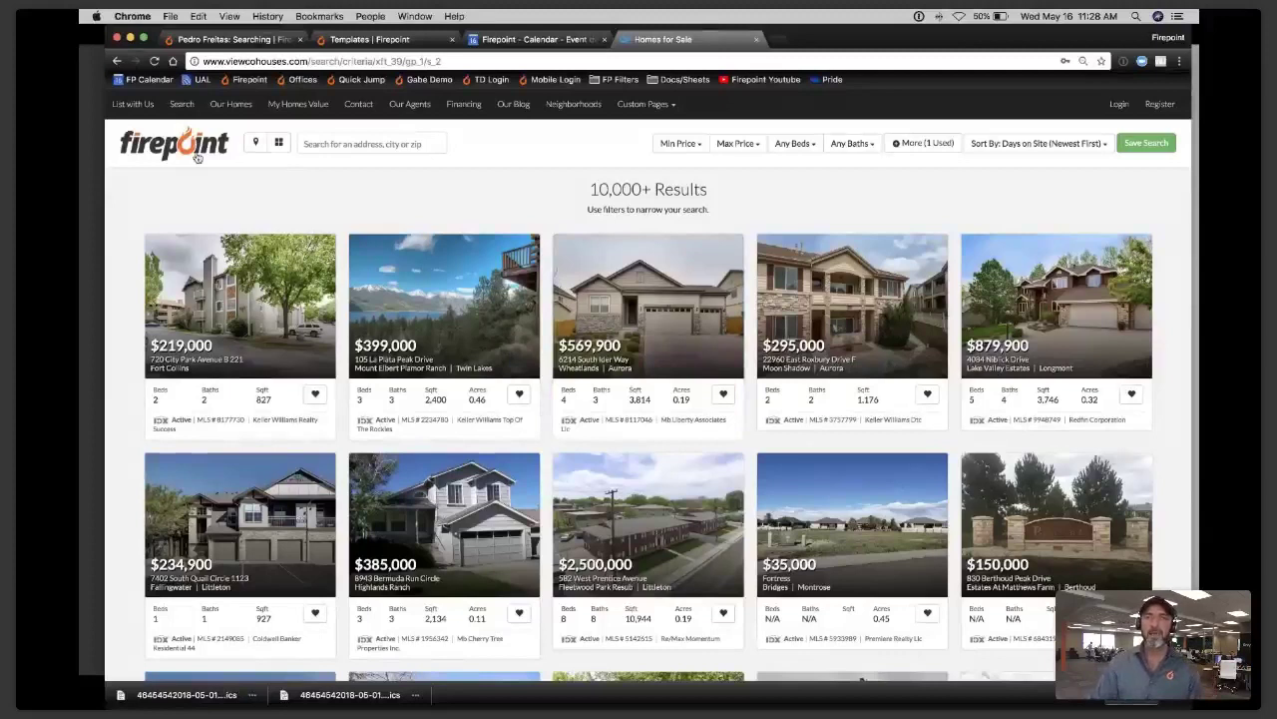
left_click(851, 143)
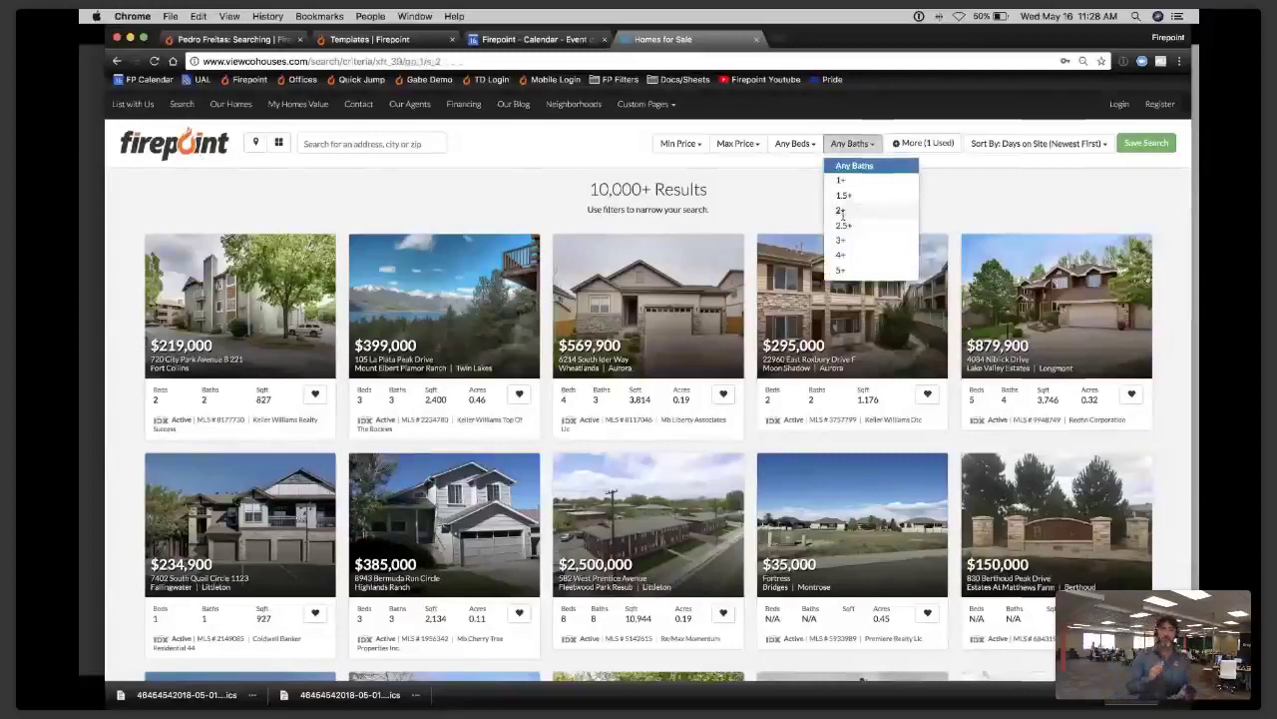
left_click(841, 210)
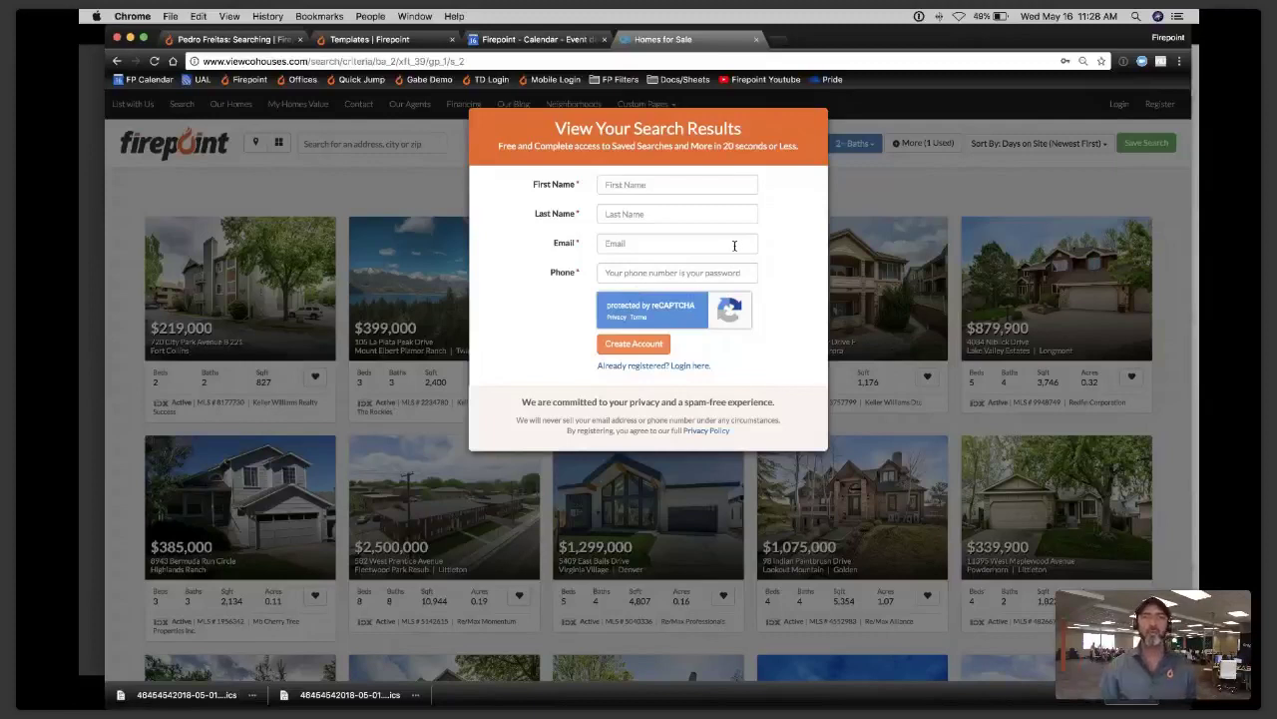
left_click(688, 366)
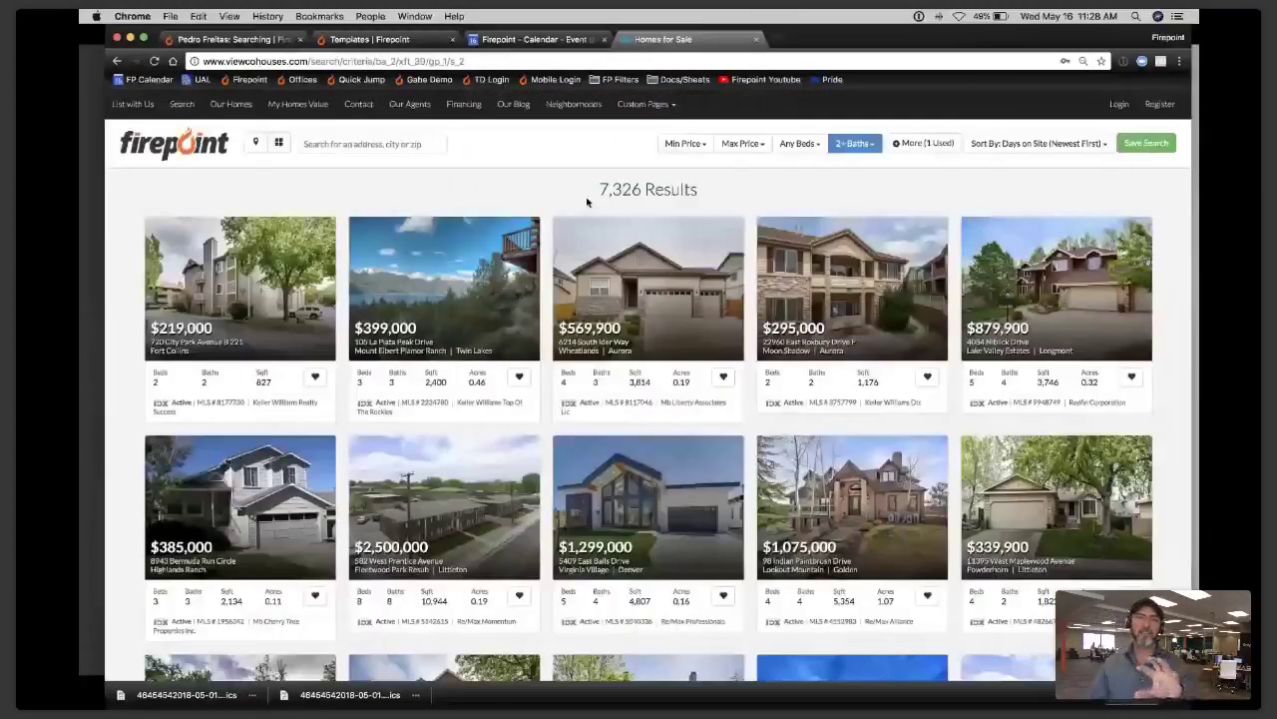
- Open the IDX site's Saved Search Settings from the office settings and review the auto-created saved search options
left_click(238, 42)
mouse_move(190, 300)
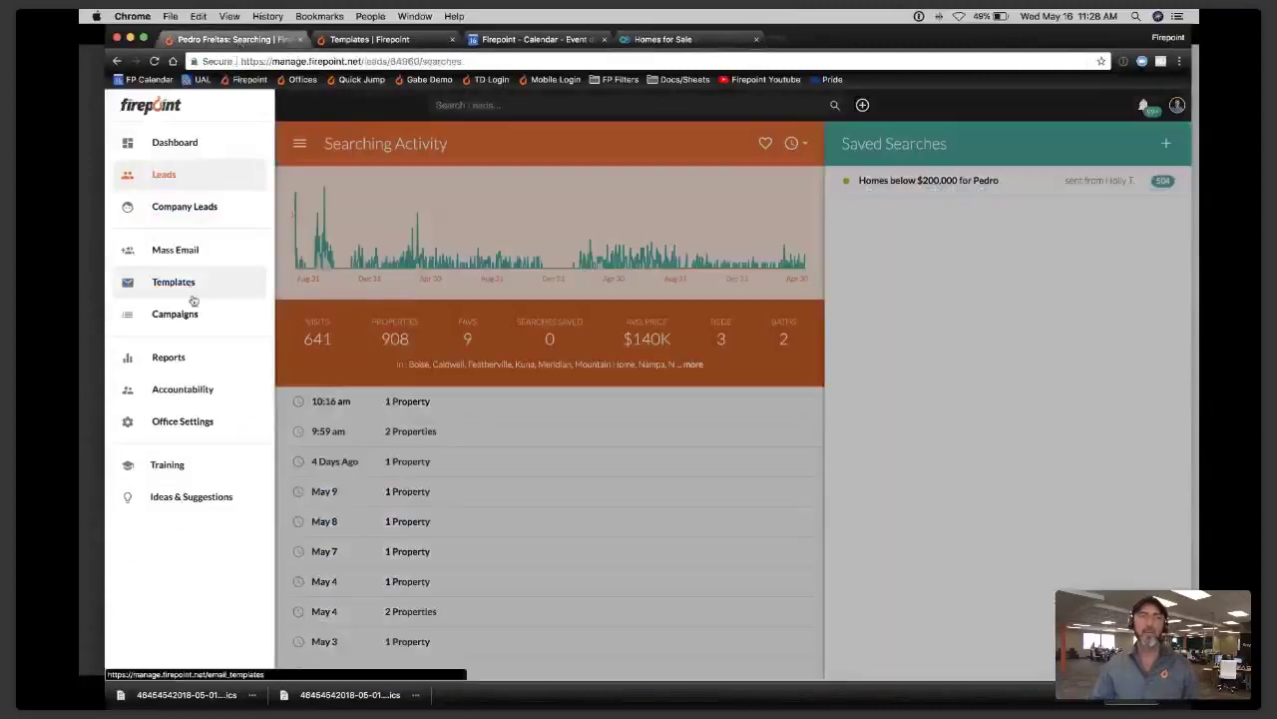
left_click(190, 430)
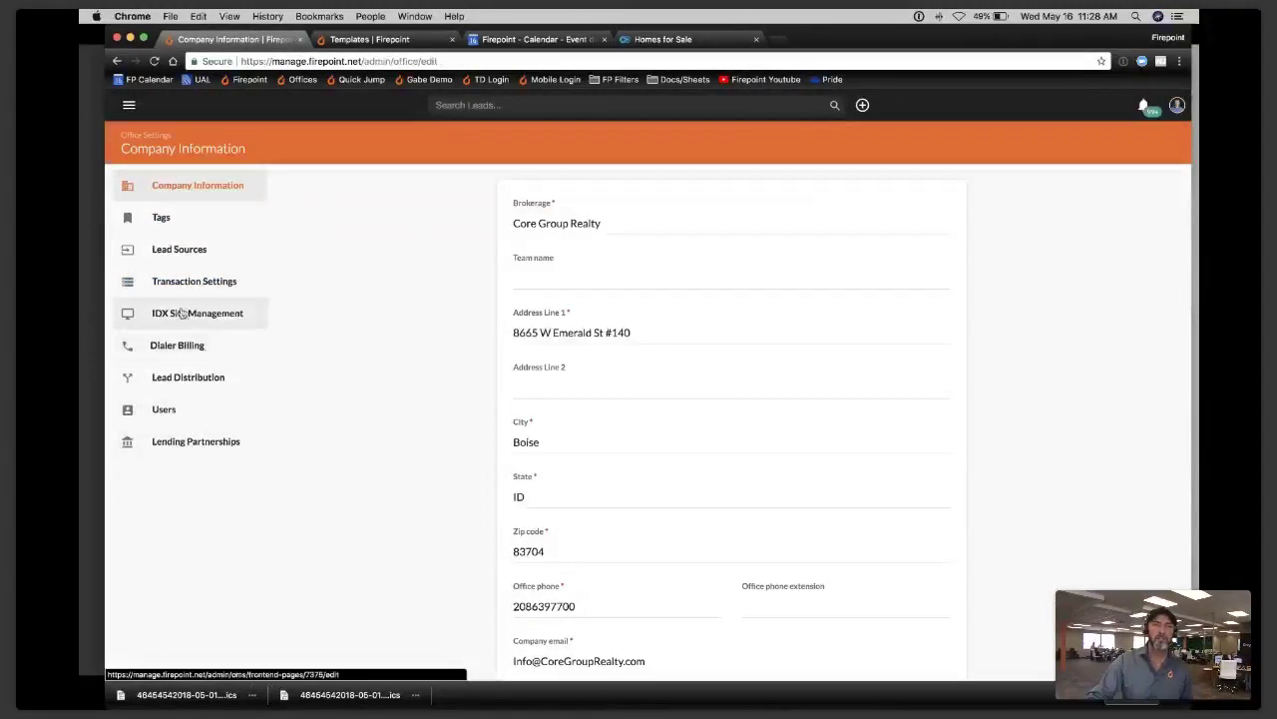
left_click(183, 313)
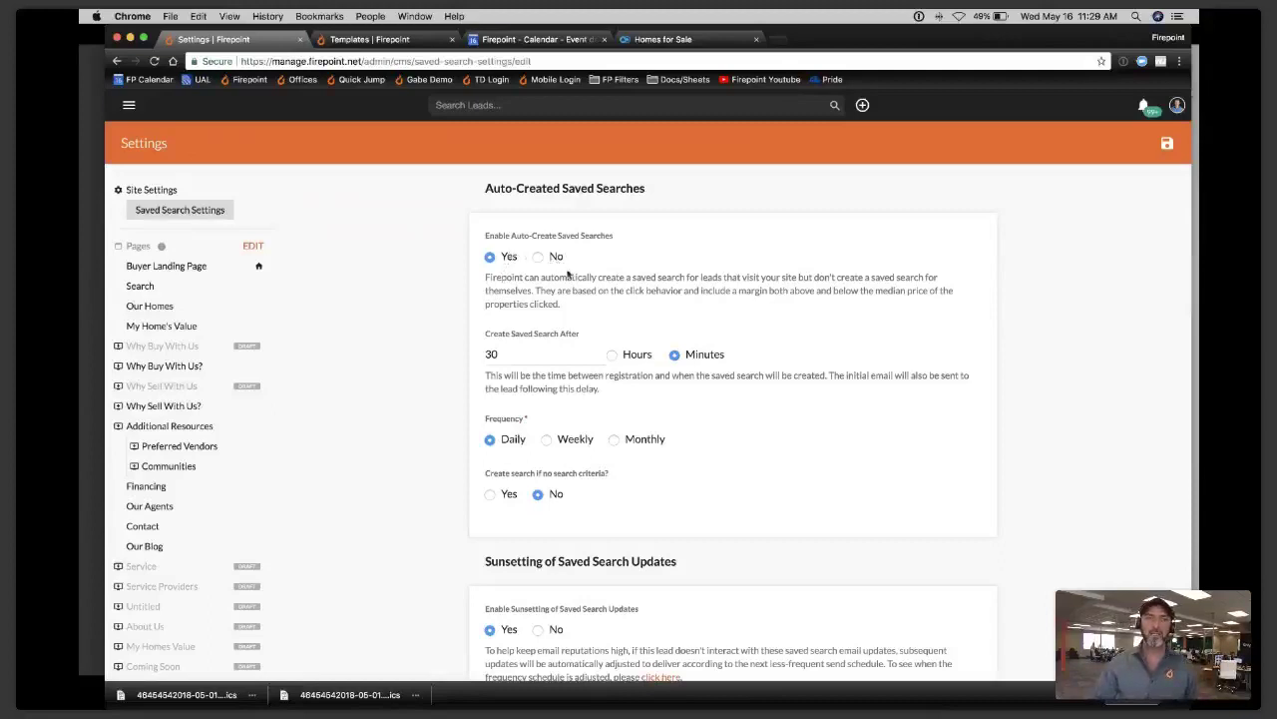
scroll(565, 293, "down", 1)
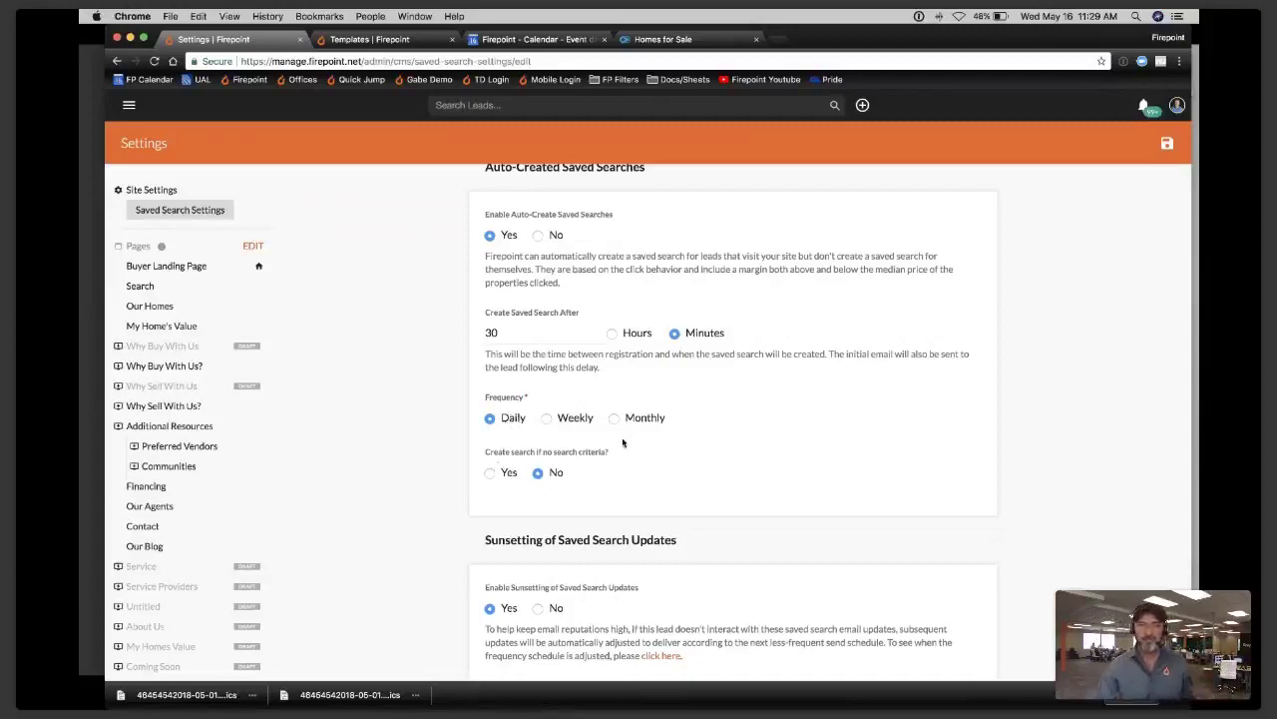
scroll(629, 444, "down", 1)
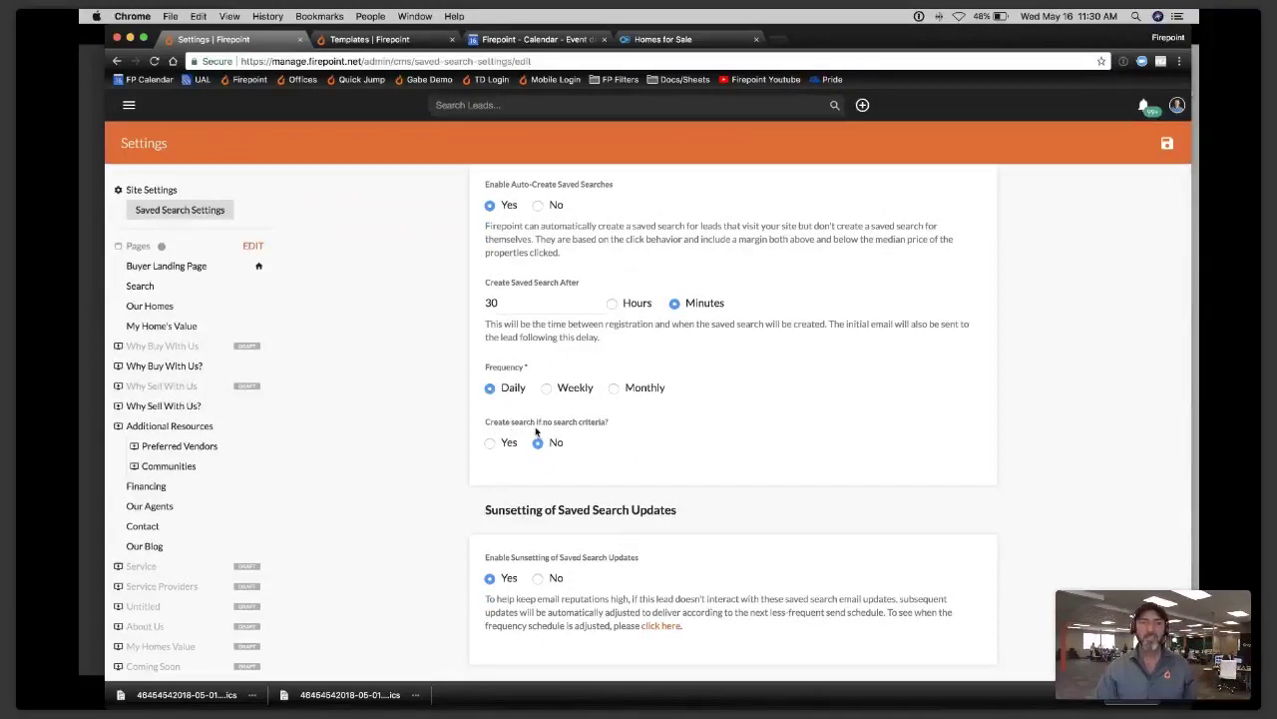
- View the Contact page on the home search site and enable creating a saved search when there are no search criteria
left_click(663, 40)
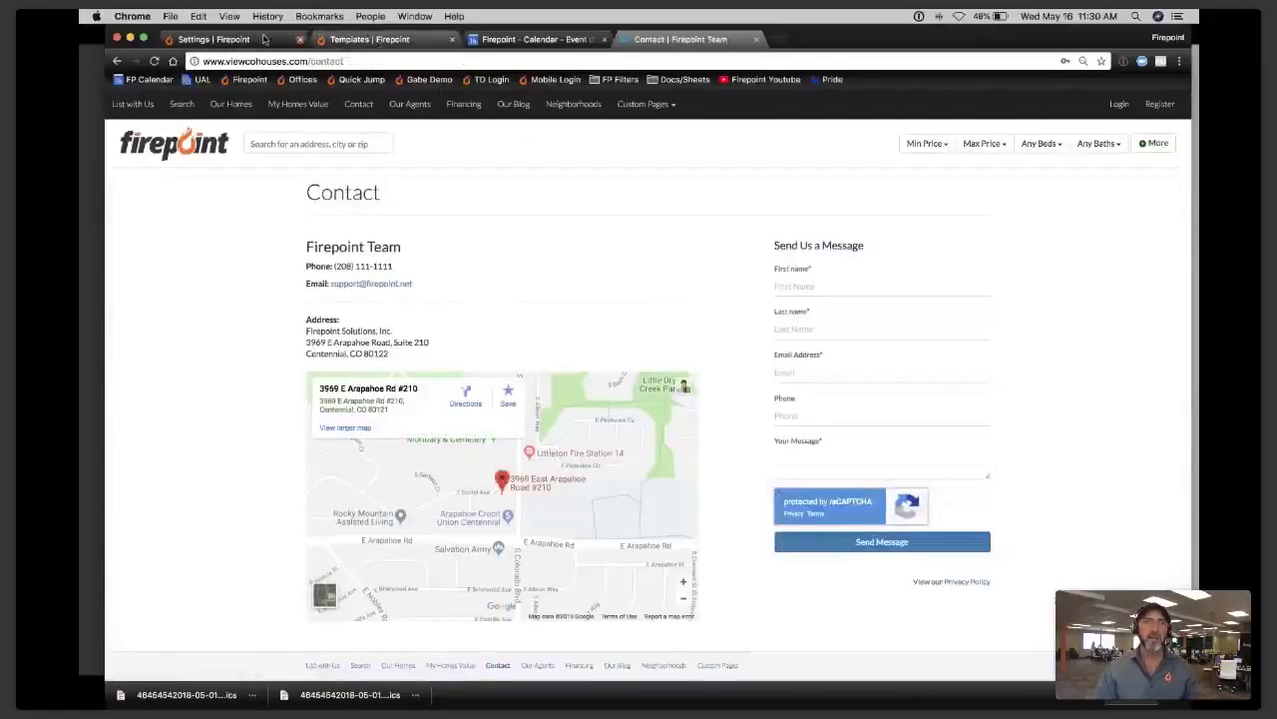
left_click(232, 38)
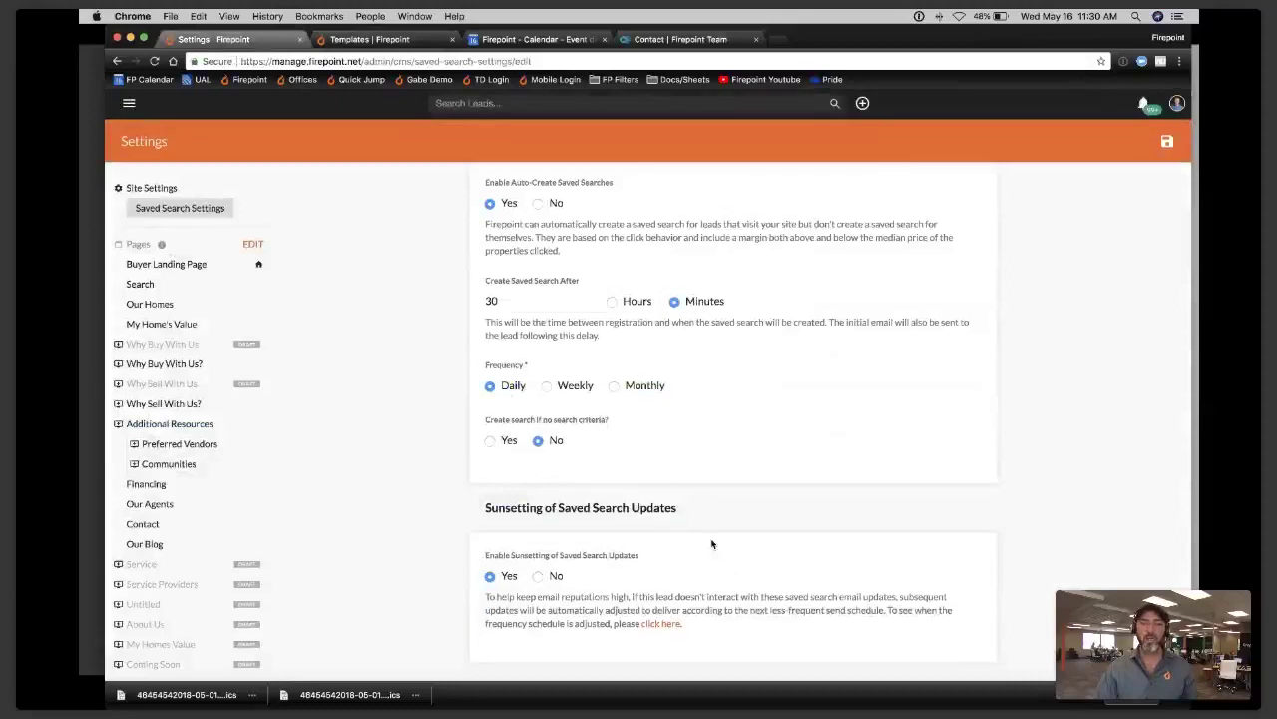
left_click(491, 445)
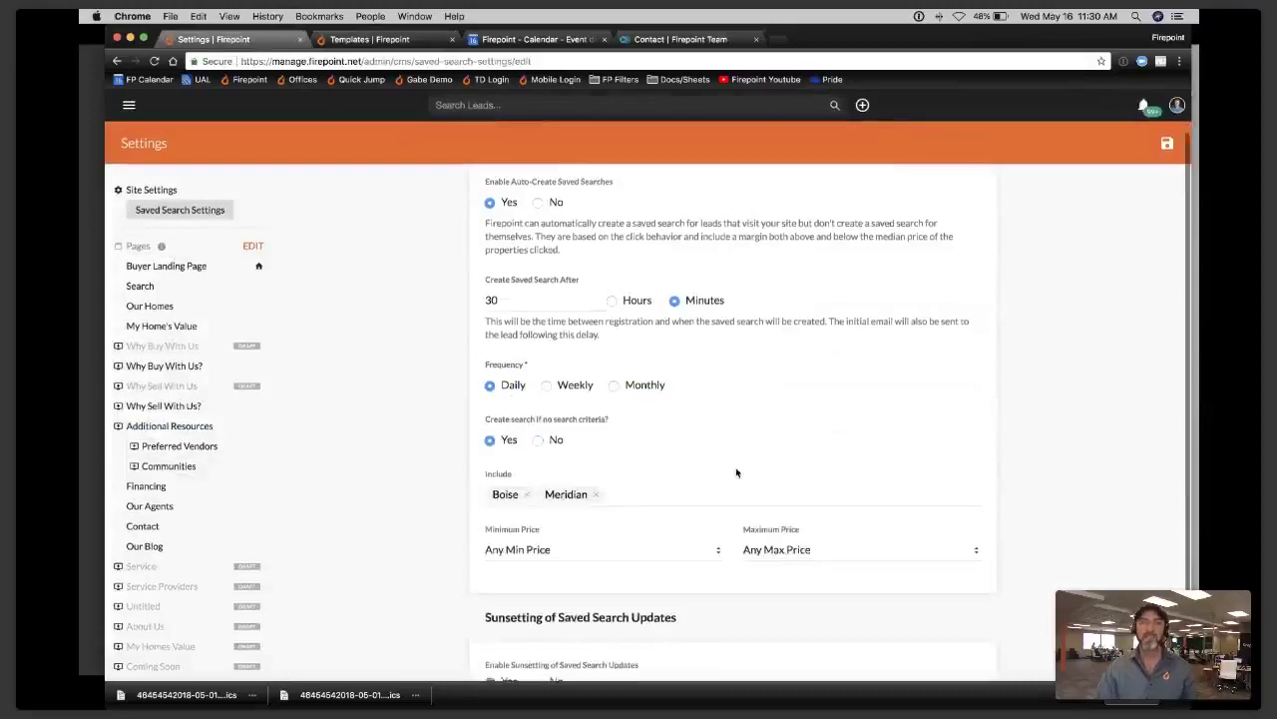
scroll(735, 470, "down", 2)
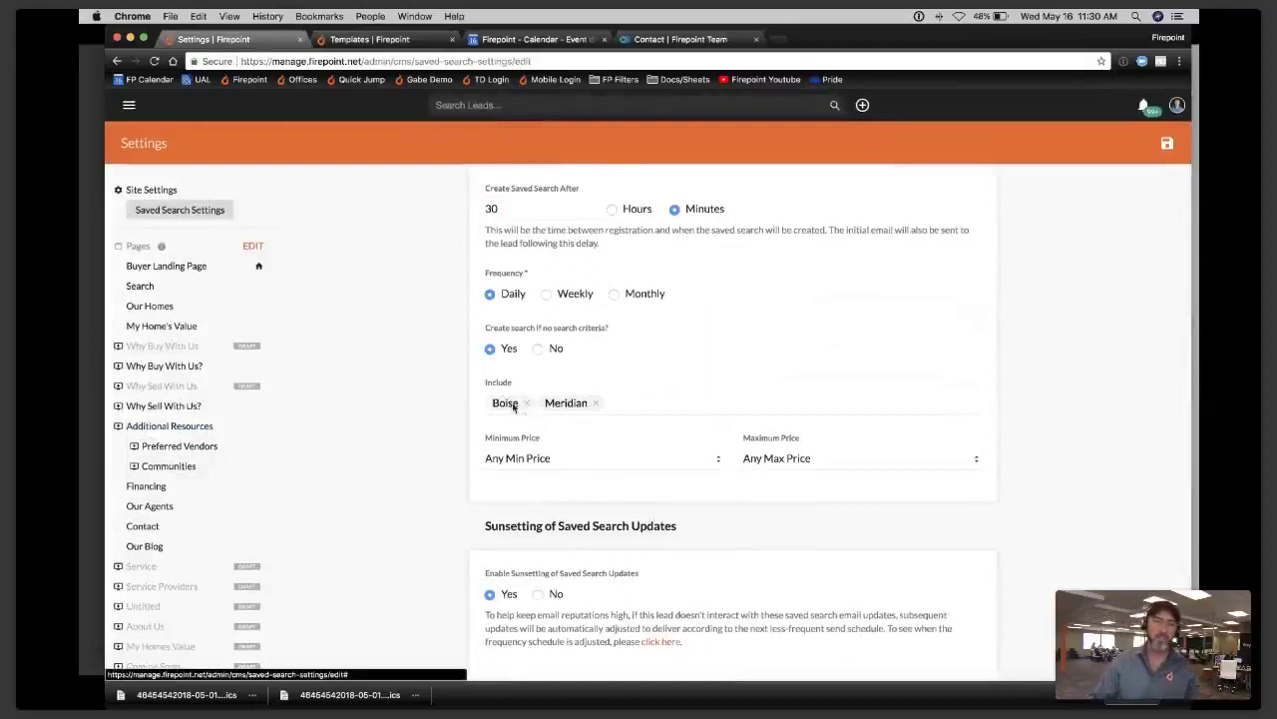
- Set the default saved search price range to a minimum of $200,000 and a maximum of $400,000
left_click(567, 461)
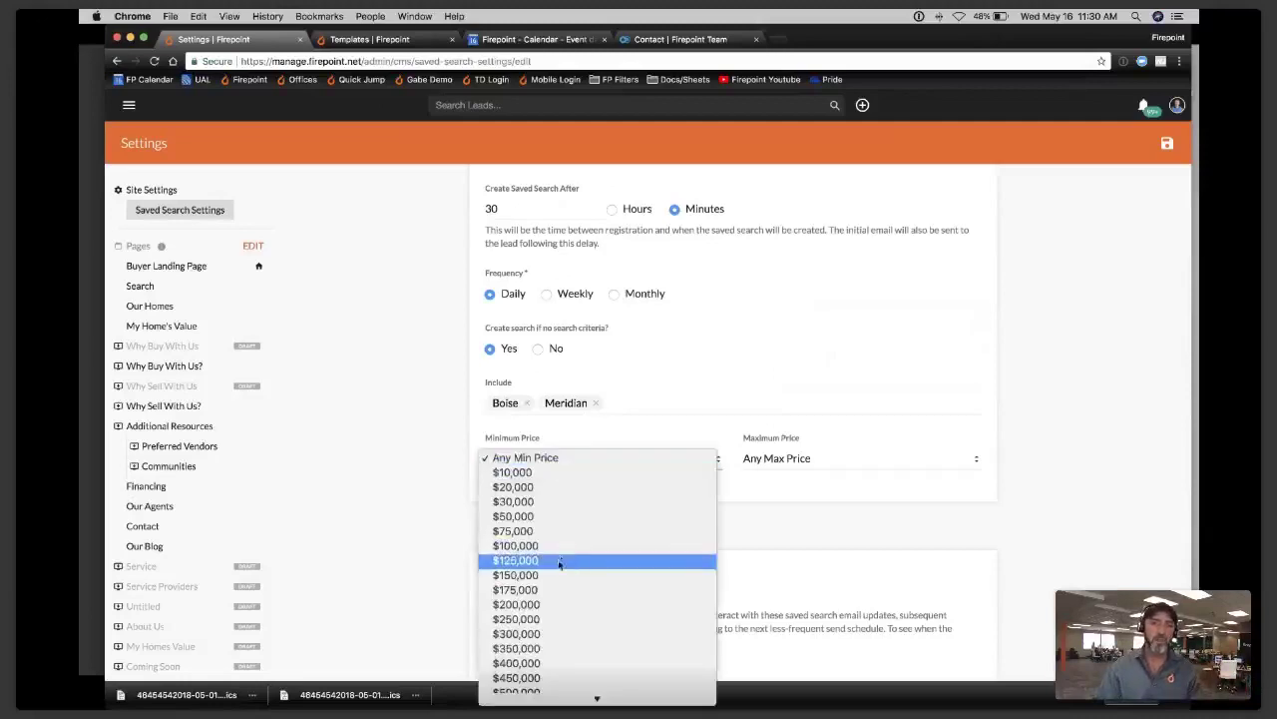
left_click(552, 607)
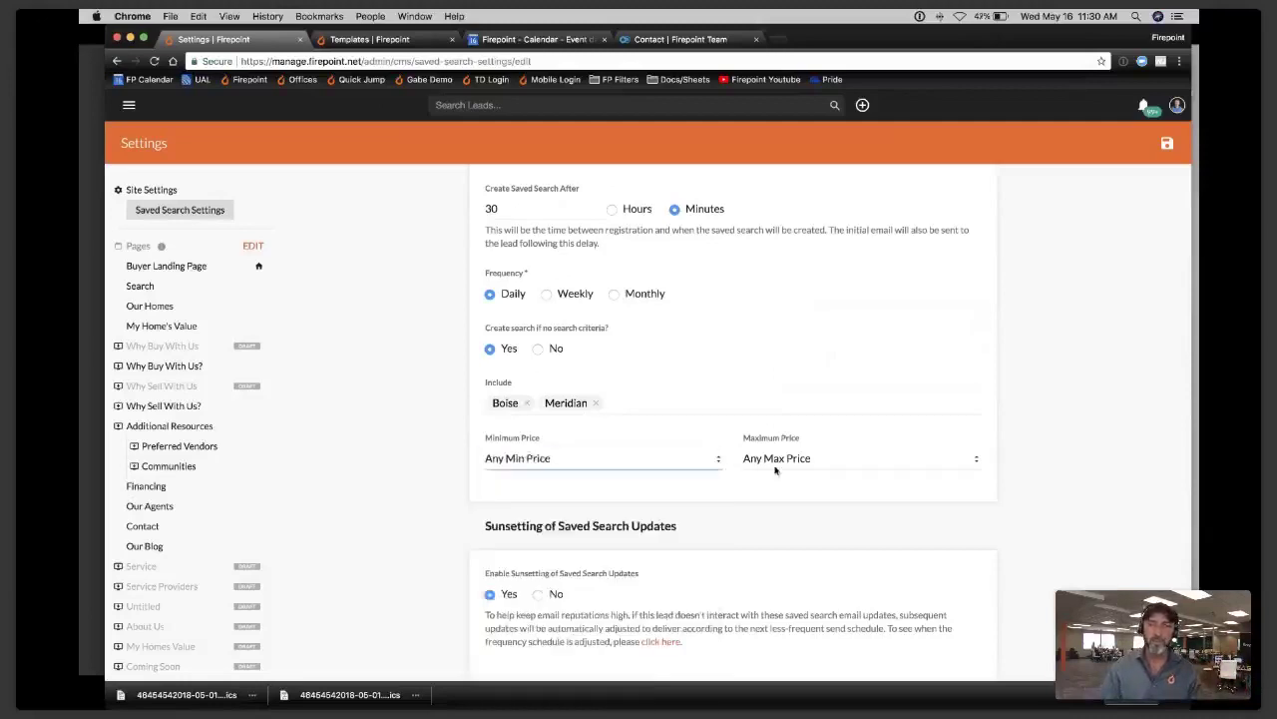
left_click(778, 470)
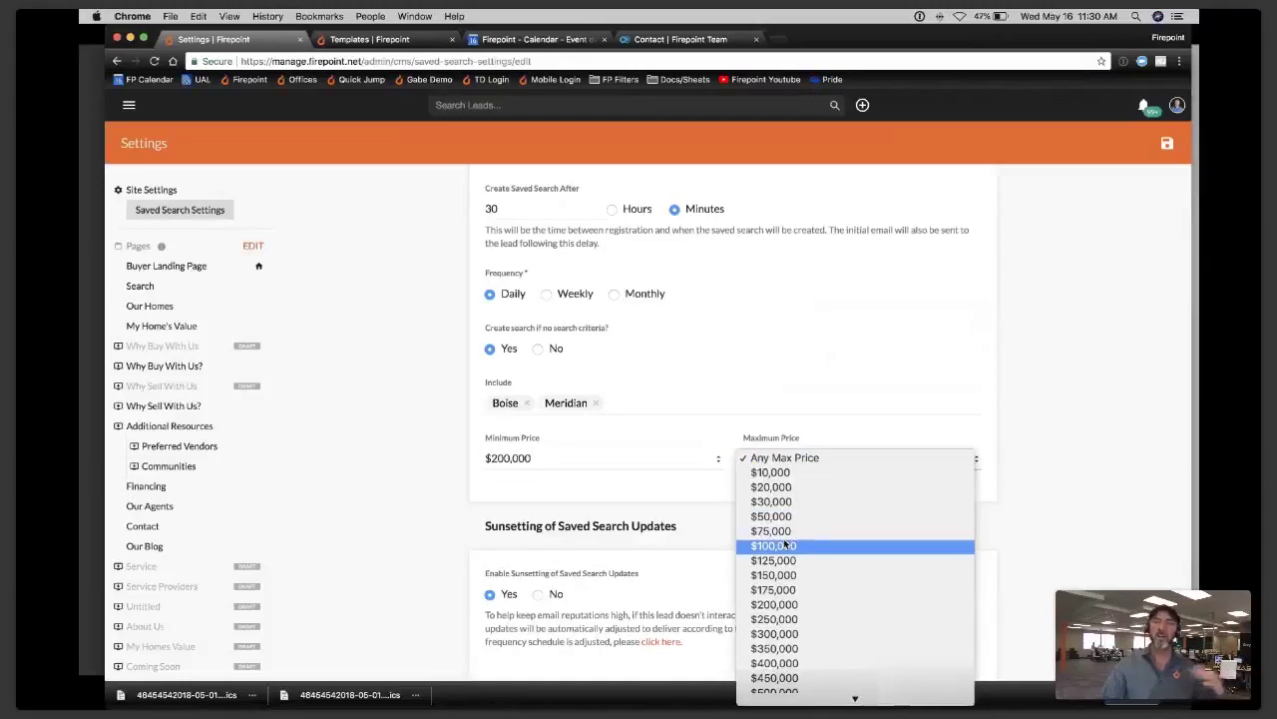
scroll(785, 559, "down", 3)
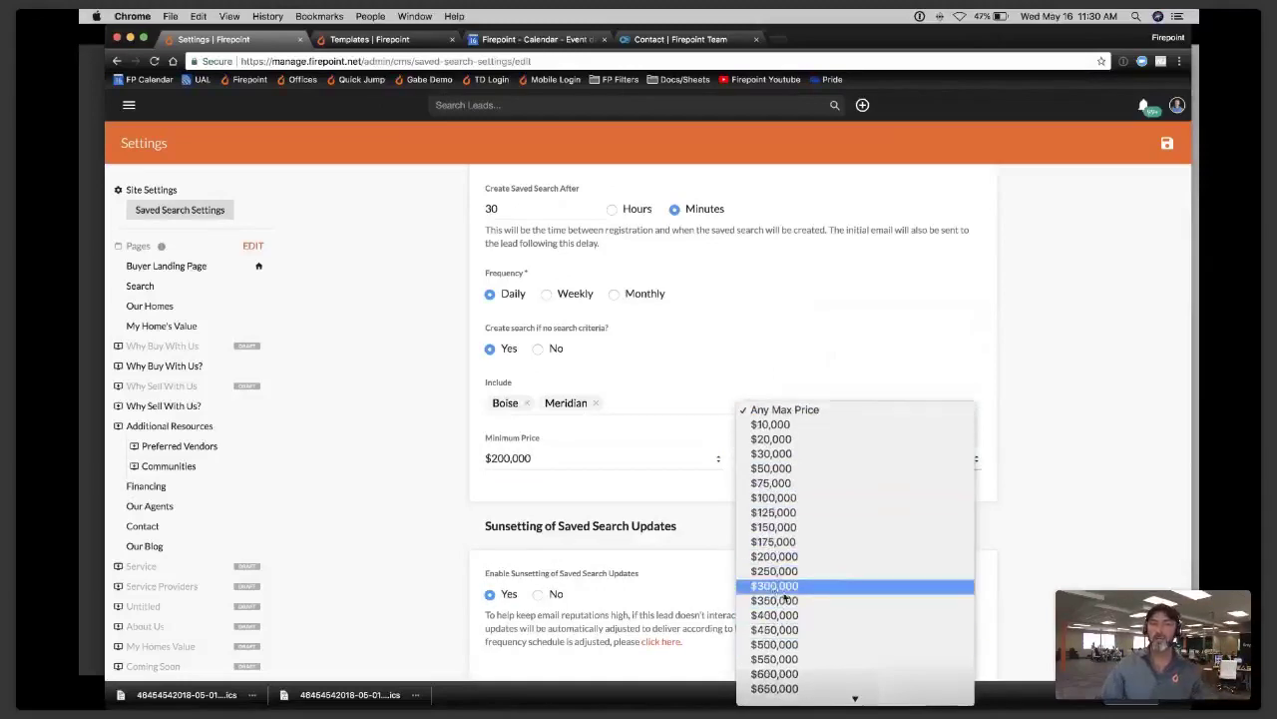
left_click(785, 617)
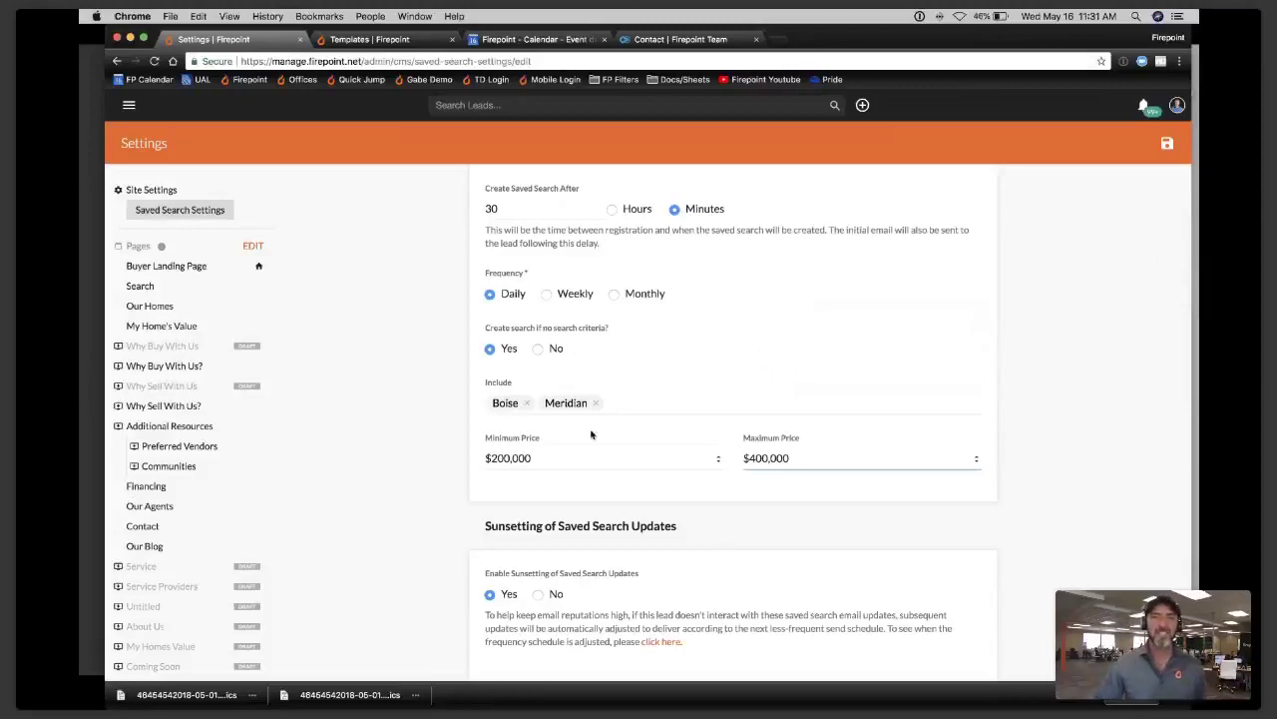
- Open the linked schedule for sunsetting saved searches, examine its send frequency stages, and return to the saved search settings
scroll(589, 429, "down", 1)
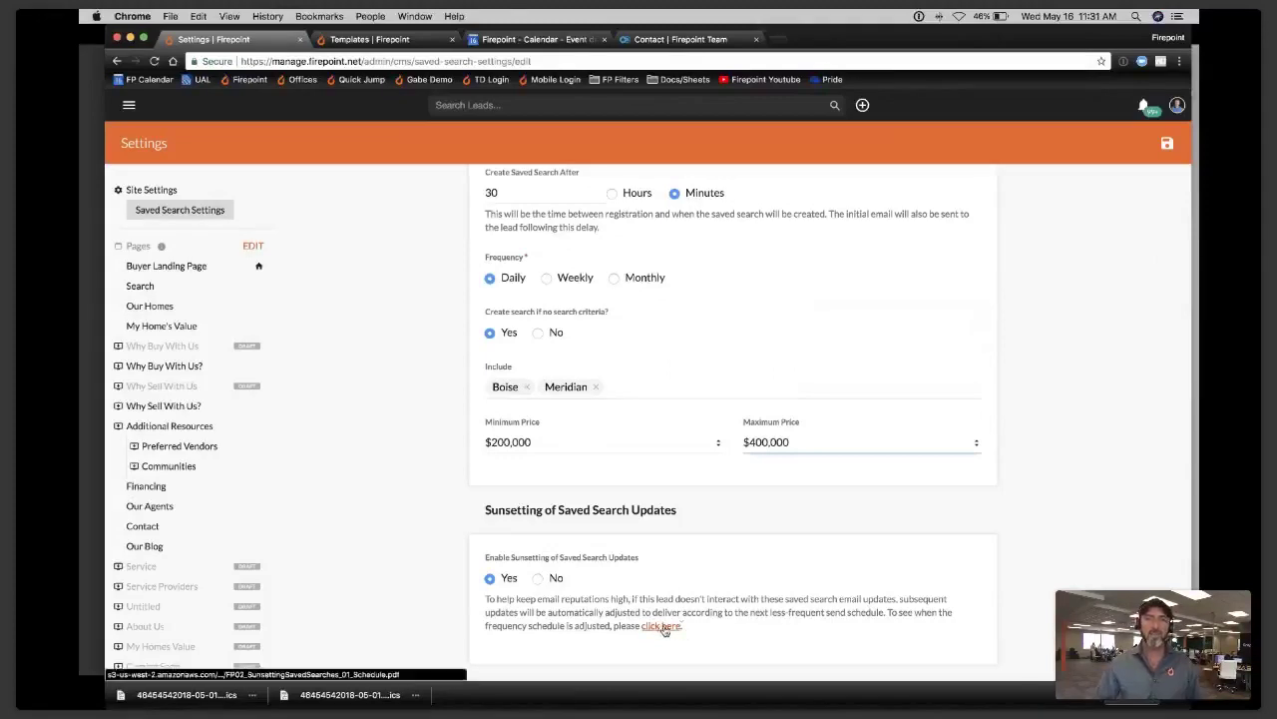
left_click(662, 626)
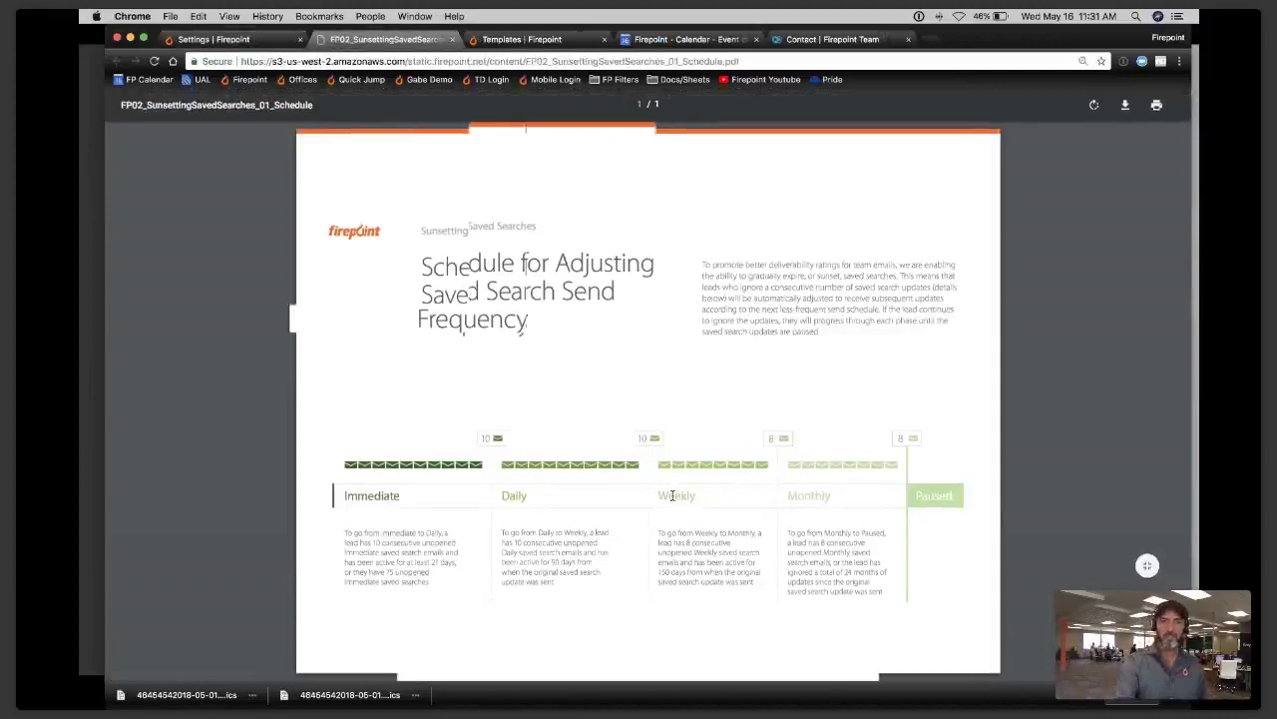
scroll(673, 495, "up", 3)
scroll(673, 495, "down", 1)
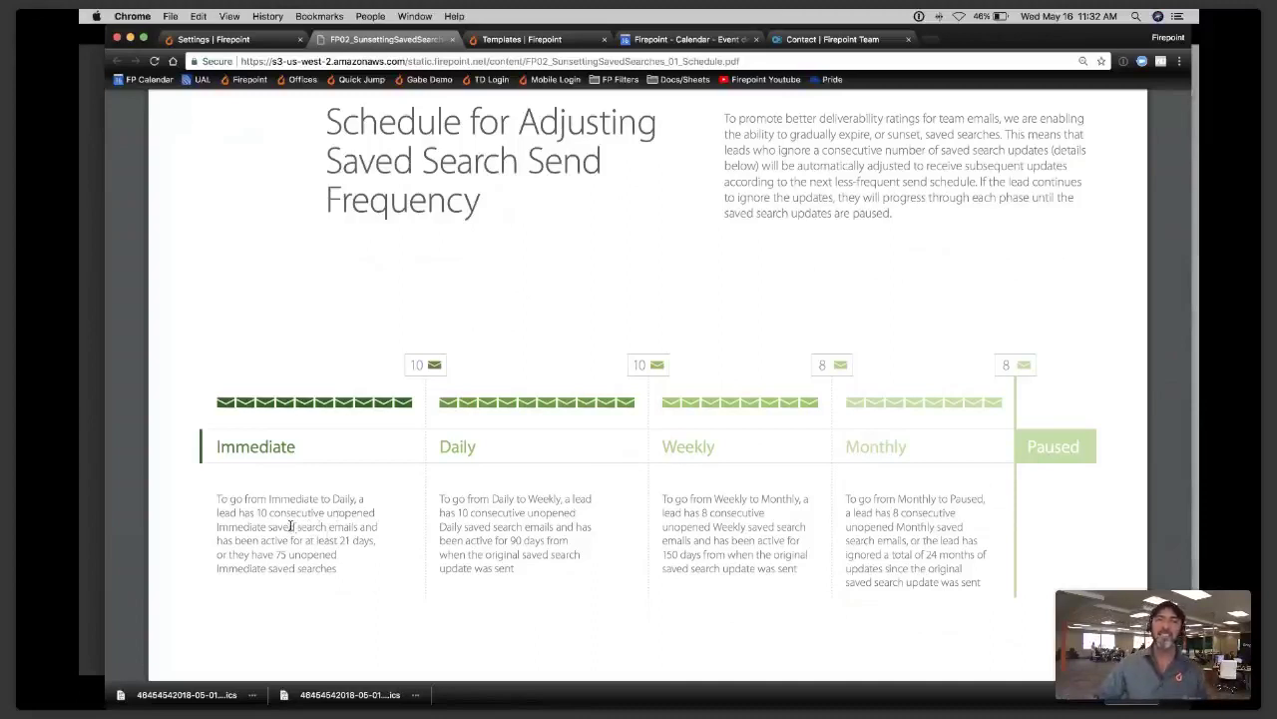
double_click(344, 513)
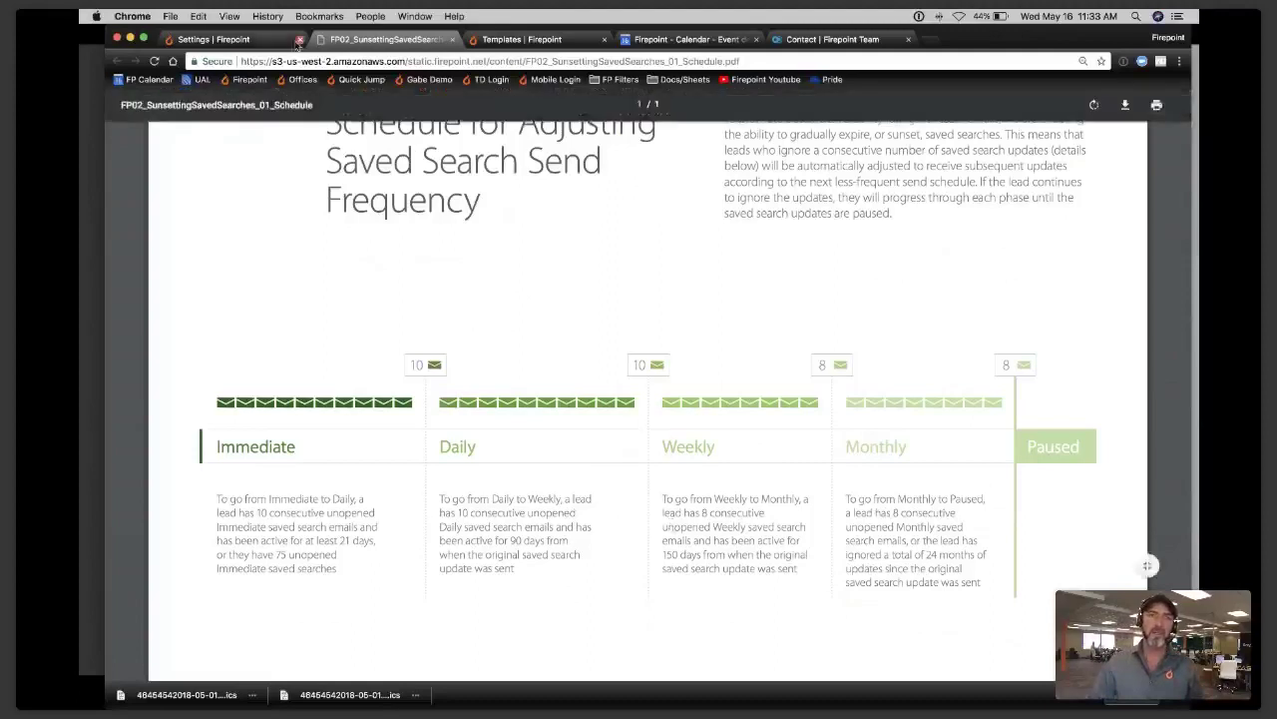
left_click(266, 41)
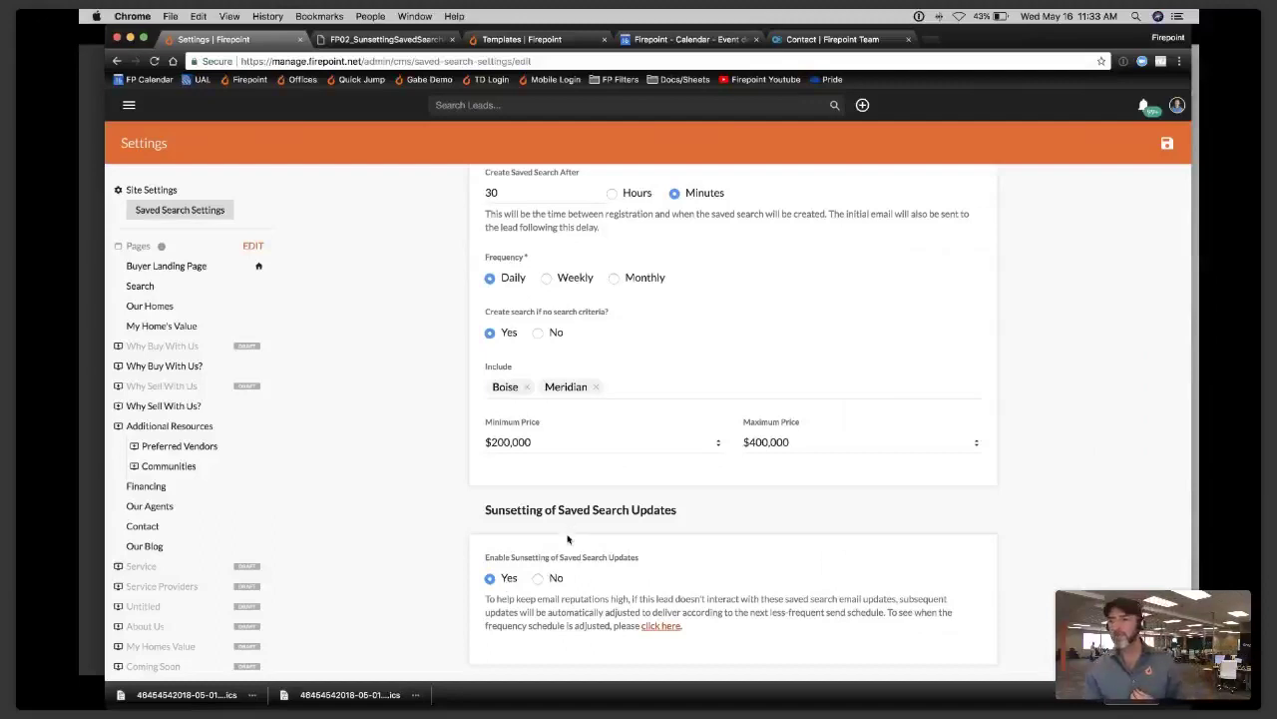
- Open the lead filter for Company Leads and set the median search price range from 280000 to 320000
left_click(128, 108)
left_click(174, 212)
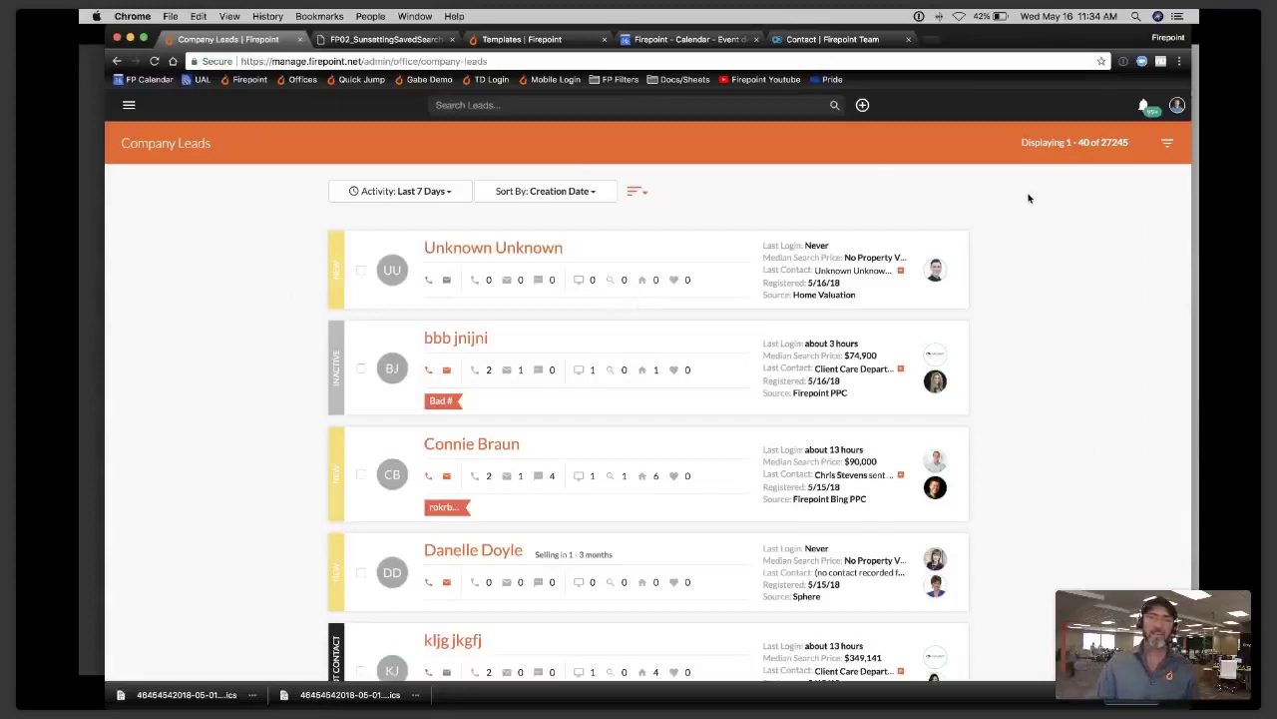
left_click(1165, 146)
scroll(504, 455, "down", 8)
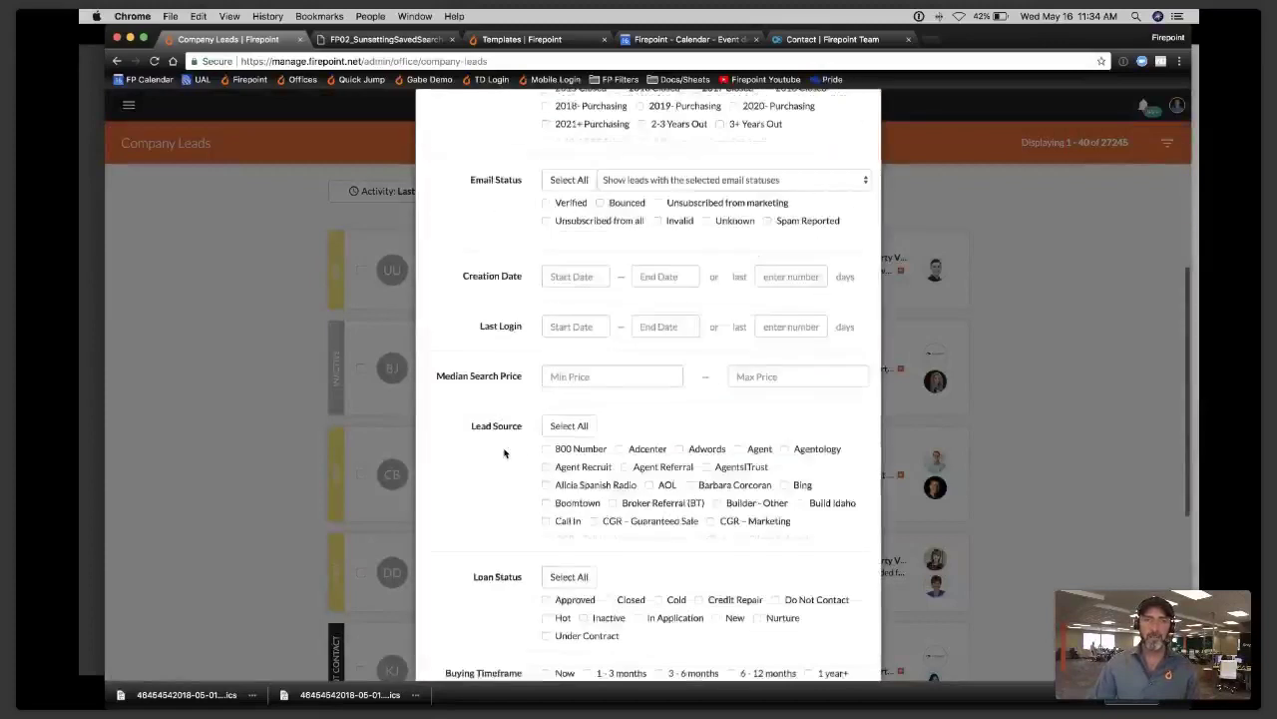
scroll(504, 454, "down", 1)
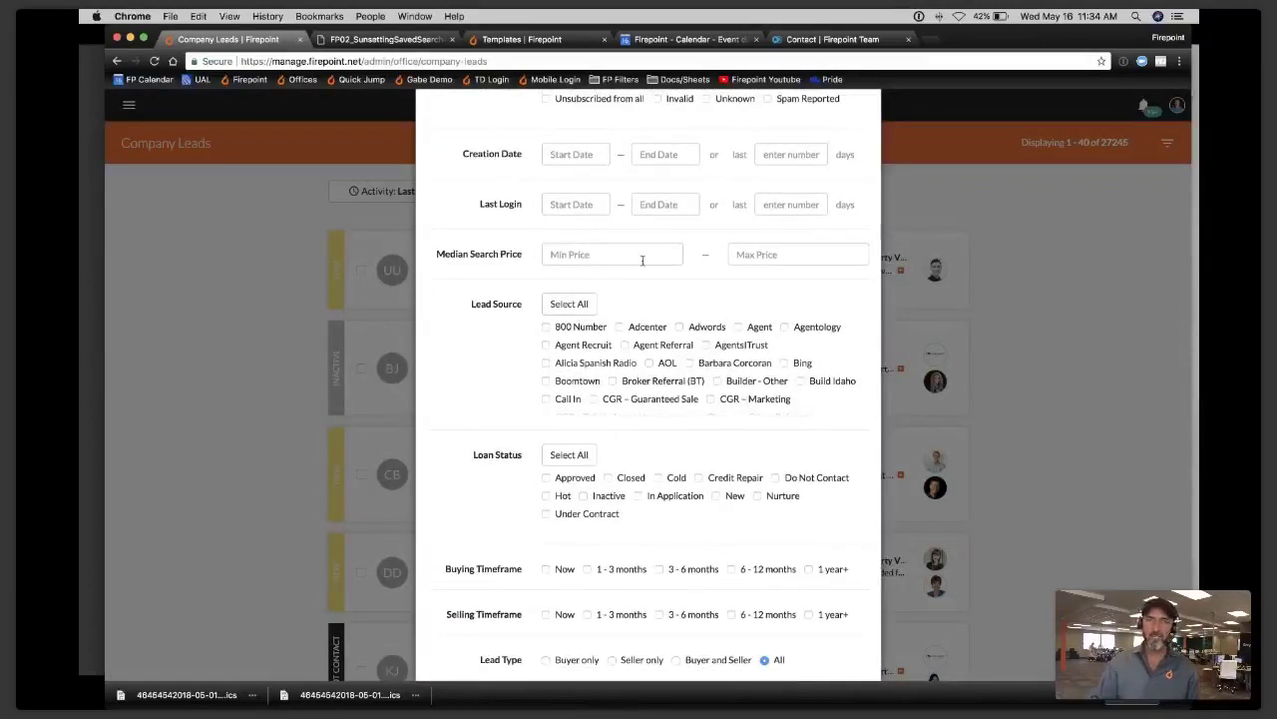
left_click(599, 254)
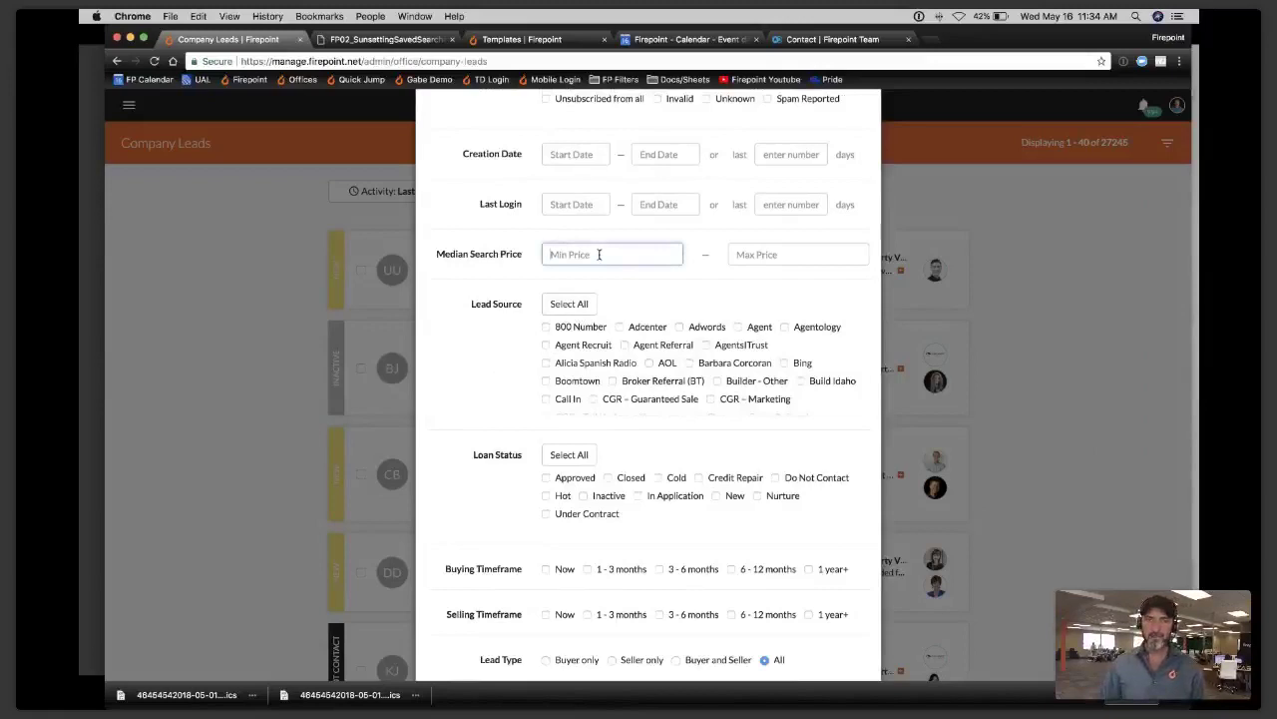
type("0")
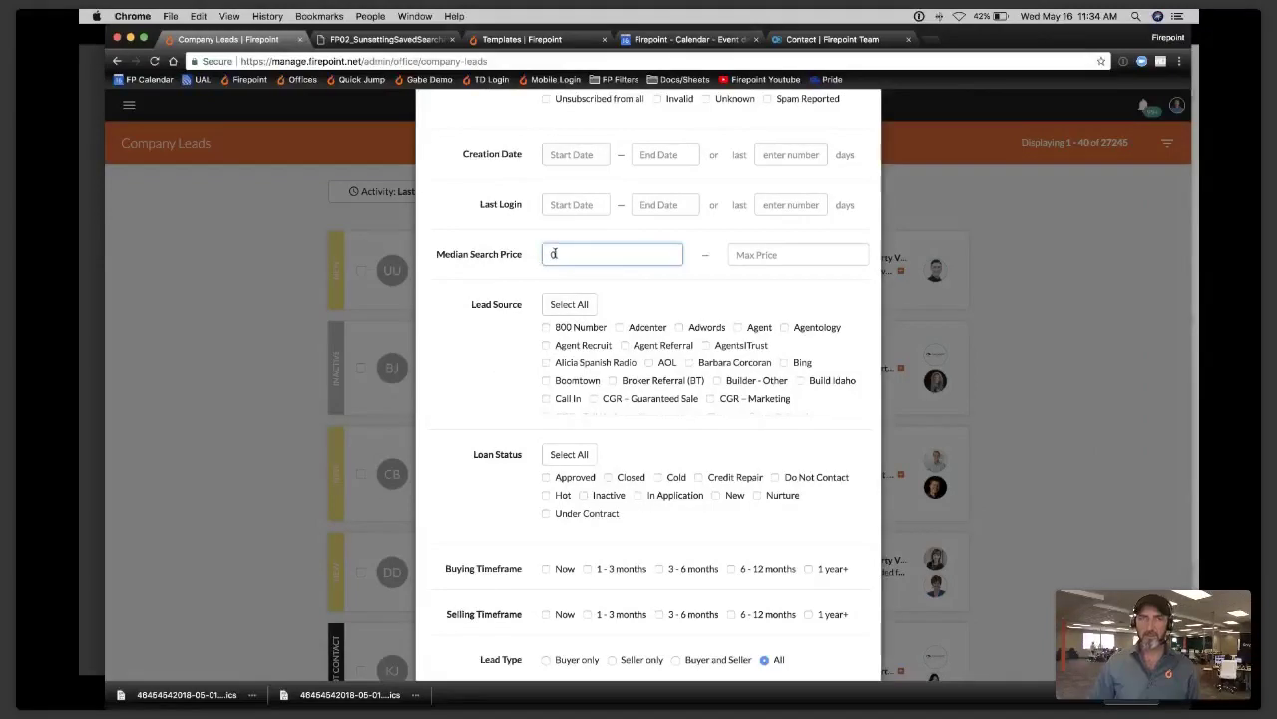
type("28000")
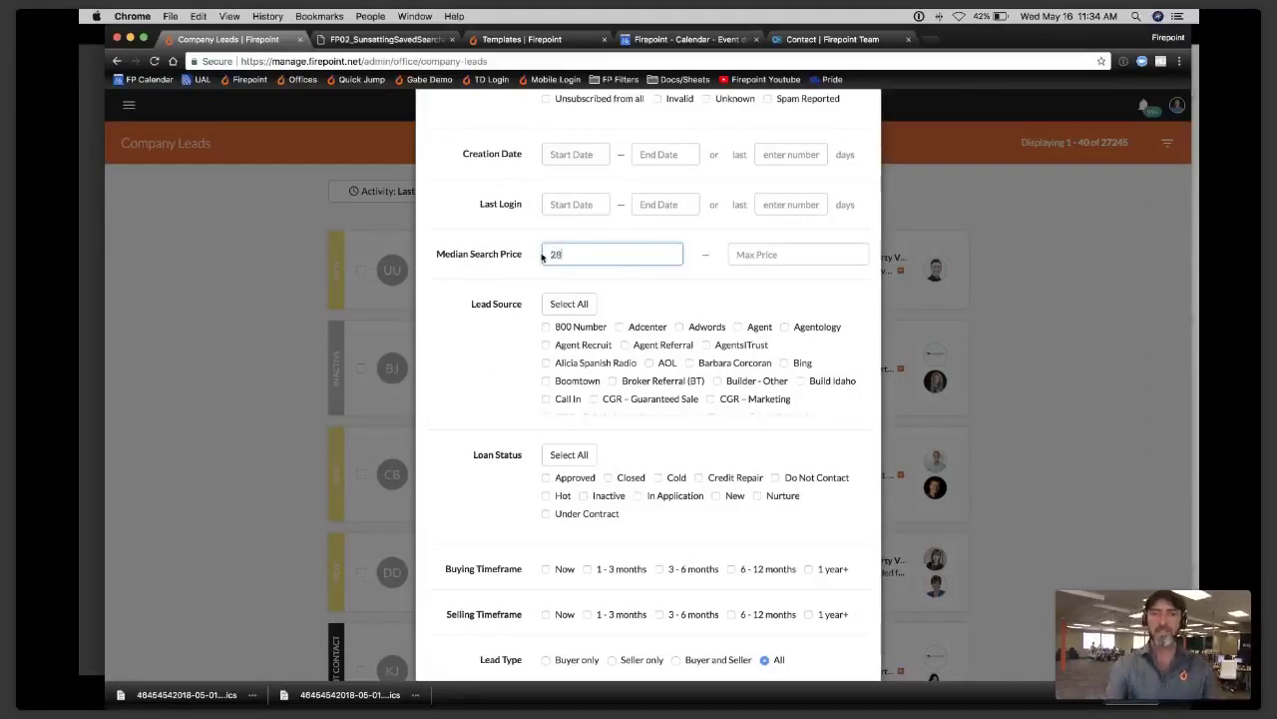
left_click(750, 252)
type("320000")
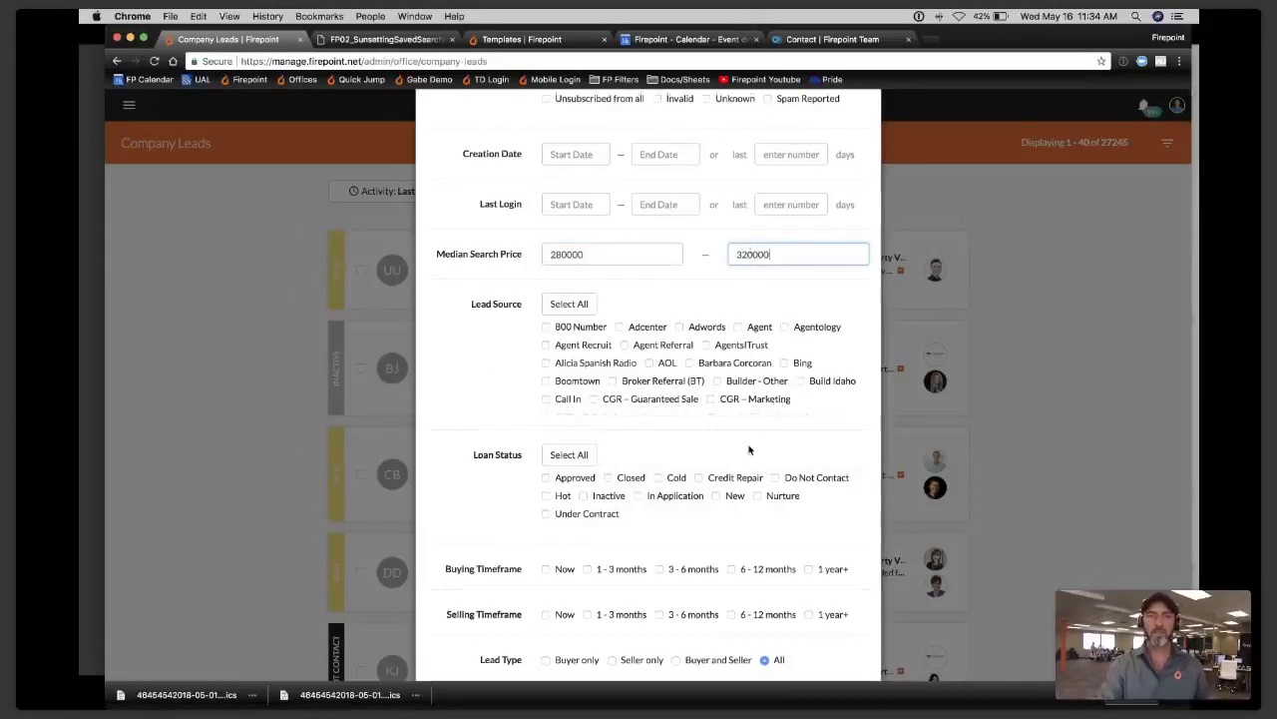
- Add the city Meridian (ID) as the filter location and apply the filter to the company leads
scroll(750, 449, "down", 5)
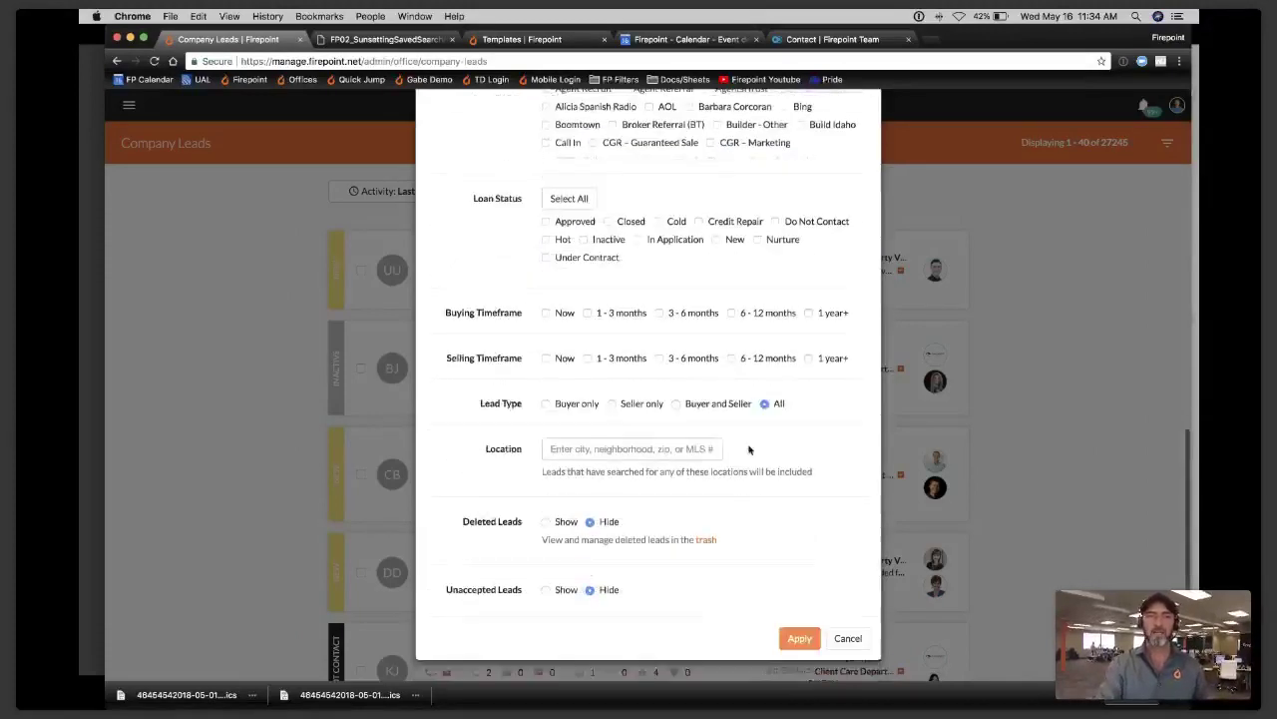
left_click(610, 452)
type("mer")
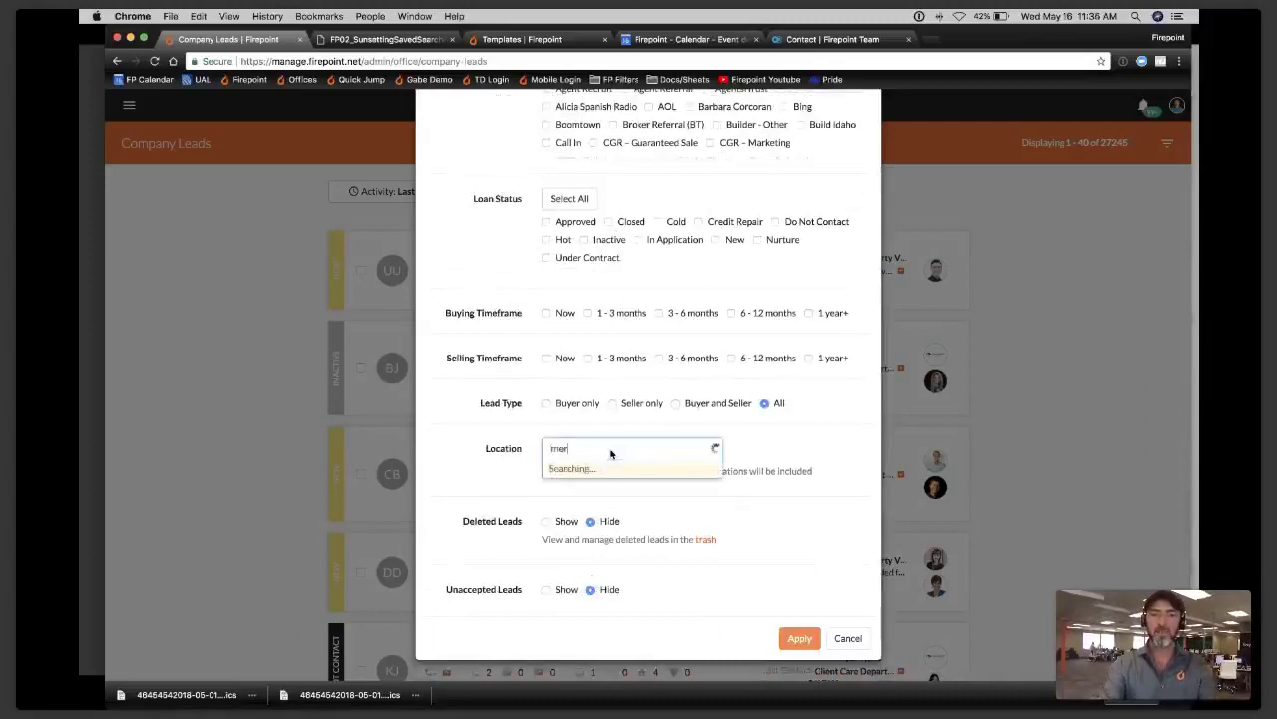
type("i")
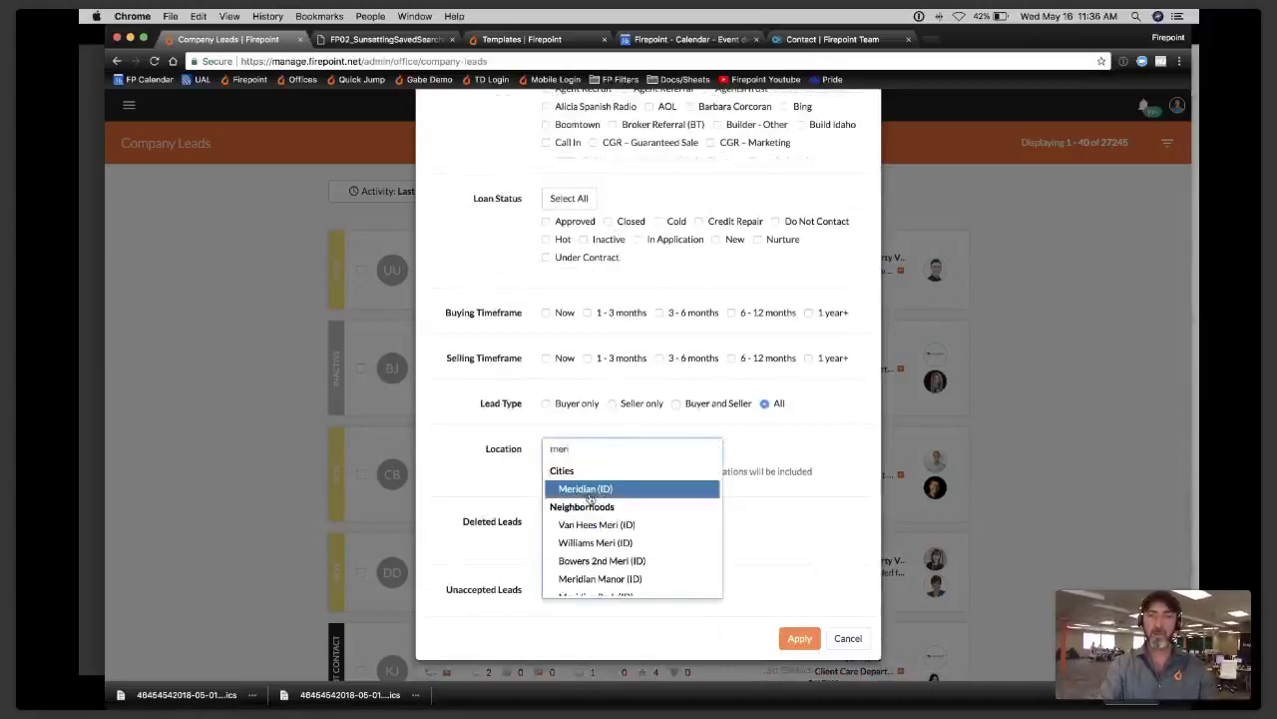
left_click(591, 491)
scroll(668, 371, "up", 10)
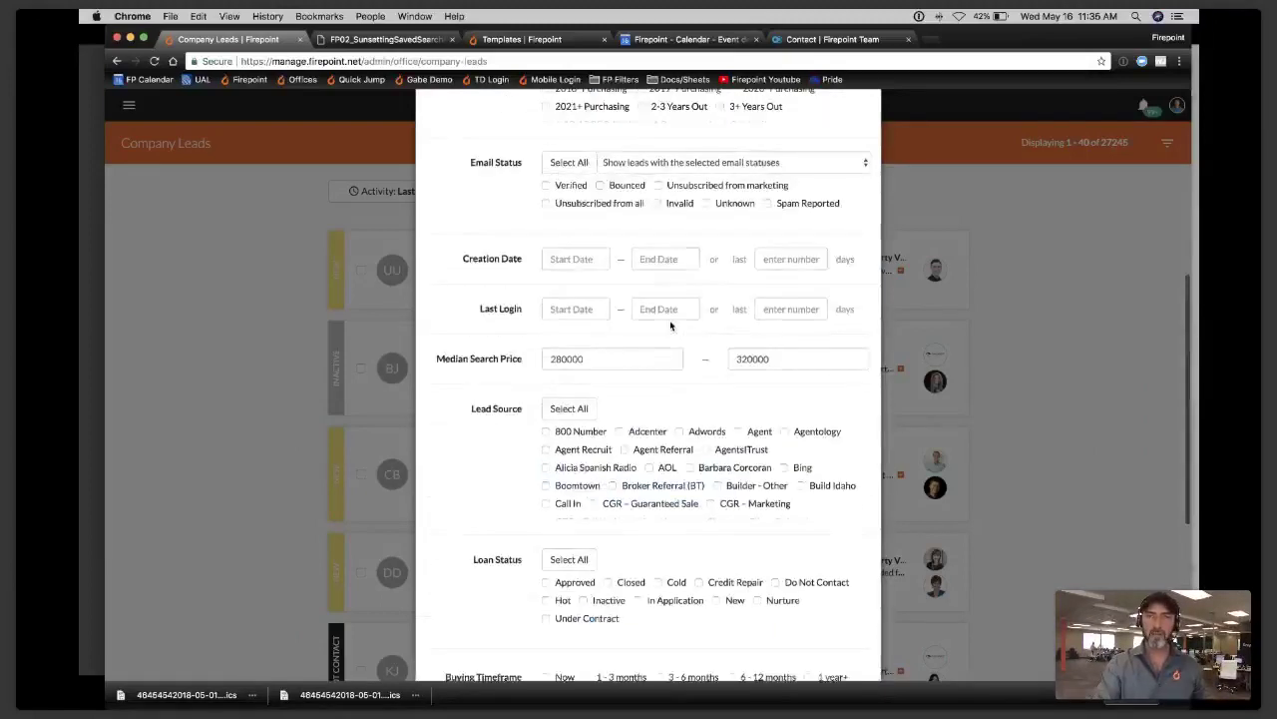
scroll(670, 327, "up", 2)
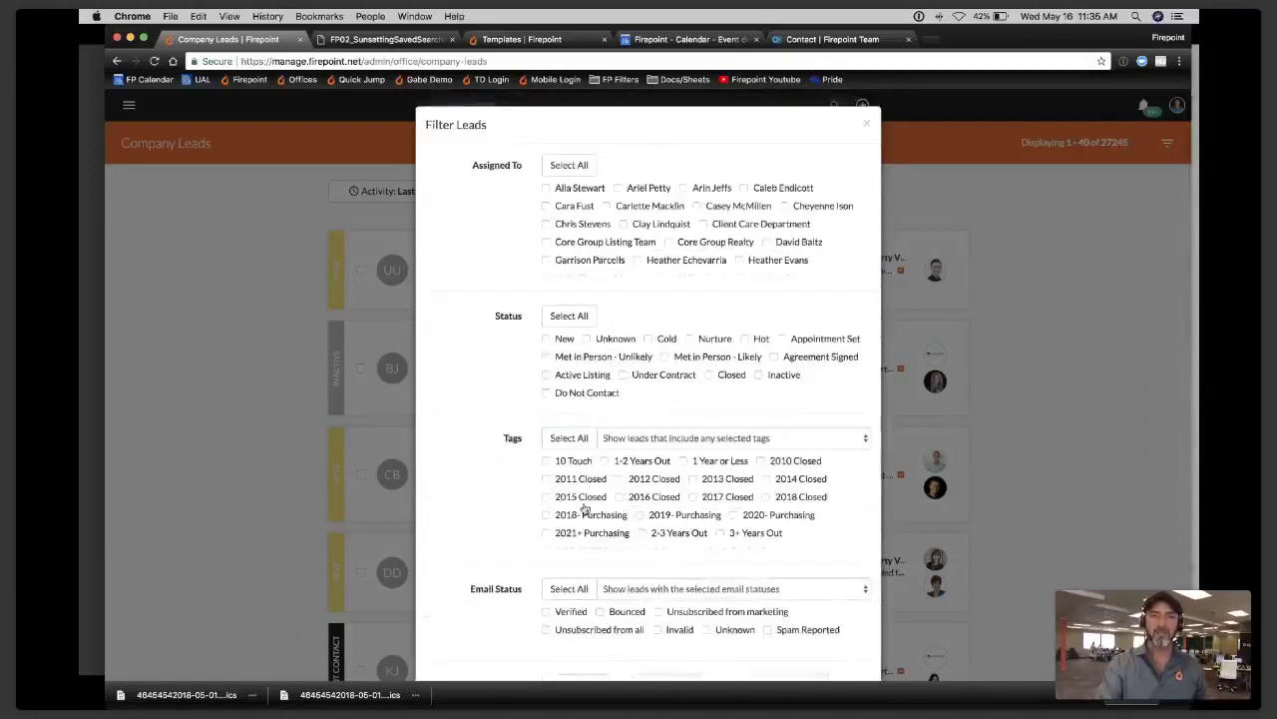
scroll(511, 542, "down", 4)
scroll(510, 542, "down", 2)
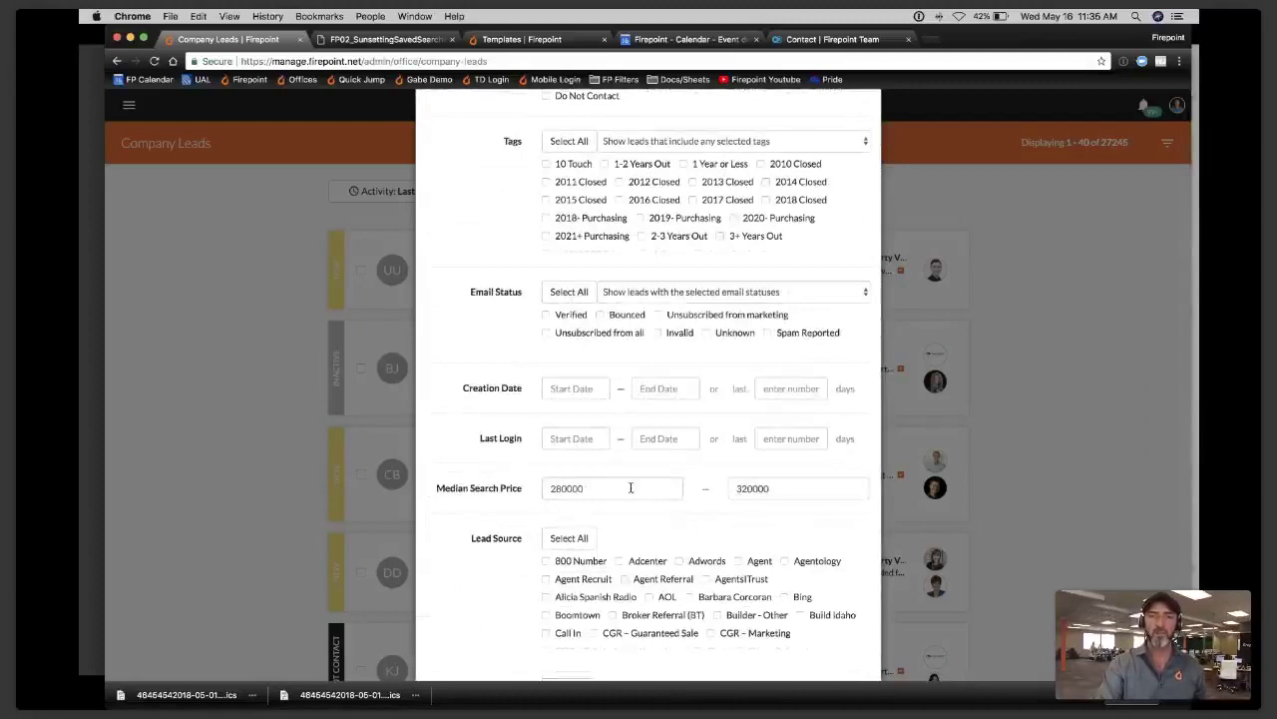
scroll(486, 595, "down", 9)
left_click(800, 638)
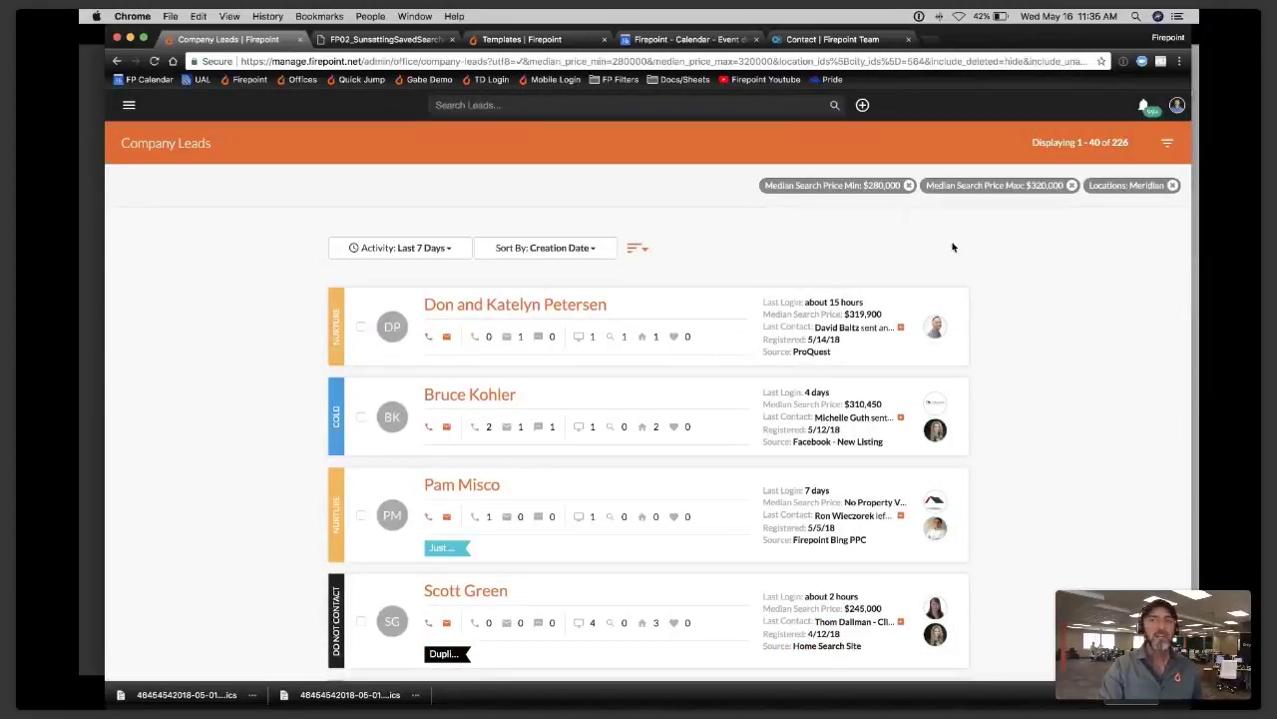
- Sort the filtered company leads by Last Login and look through the reordered list
left_click(565, 248)
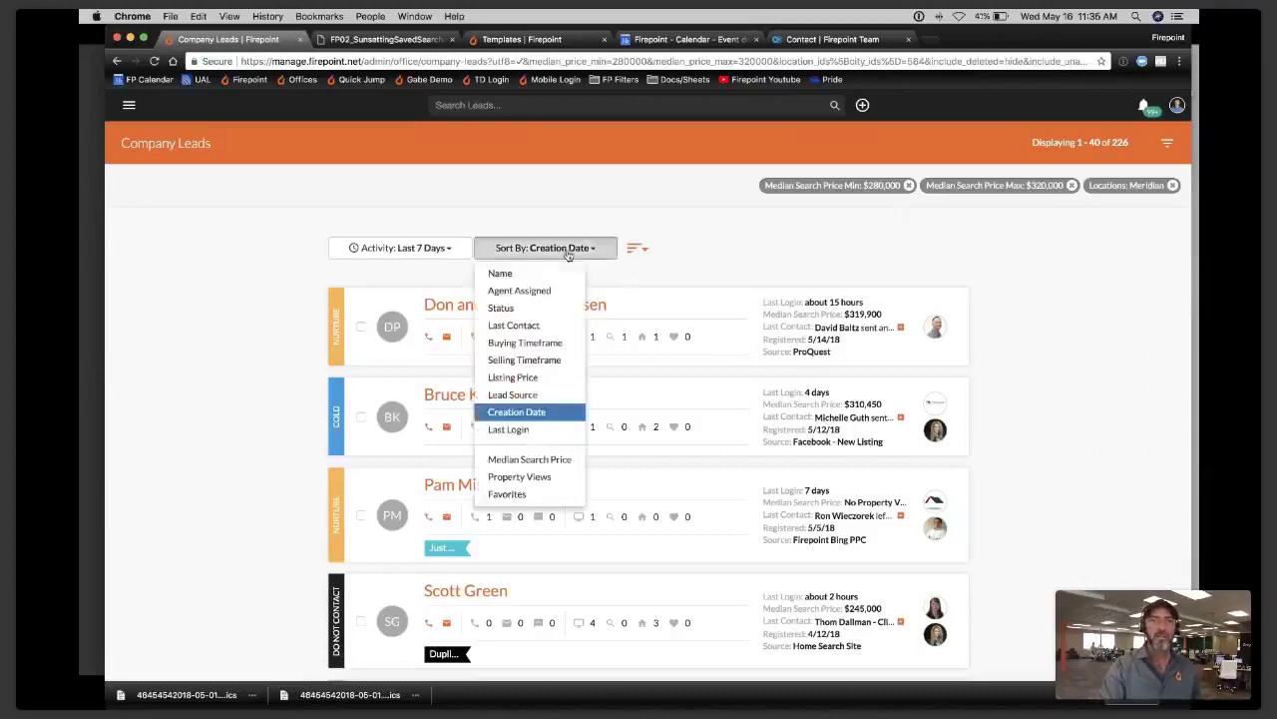
left_click(413, 249)
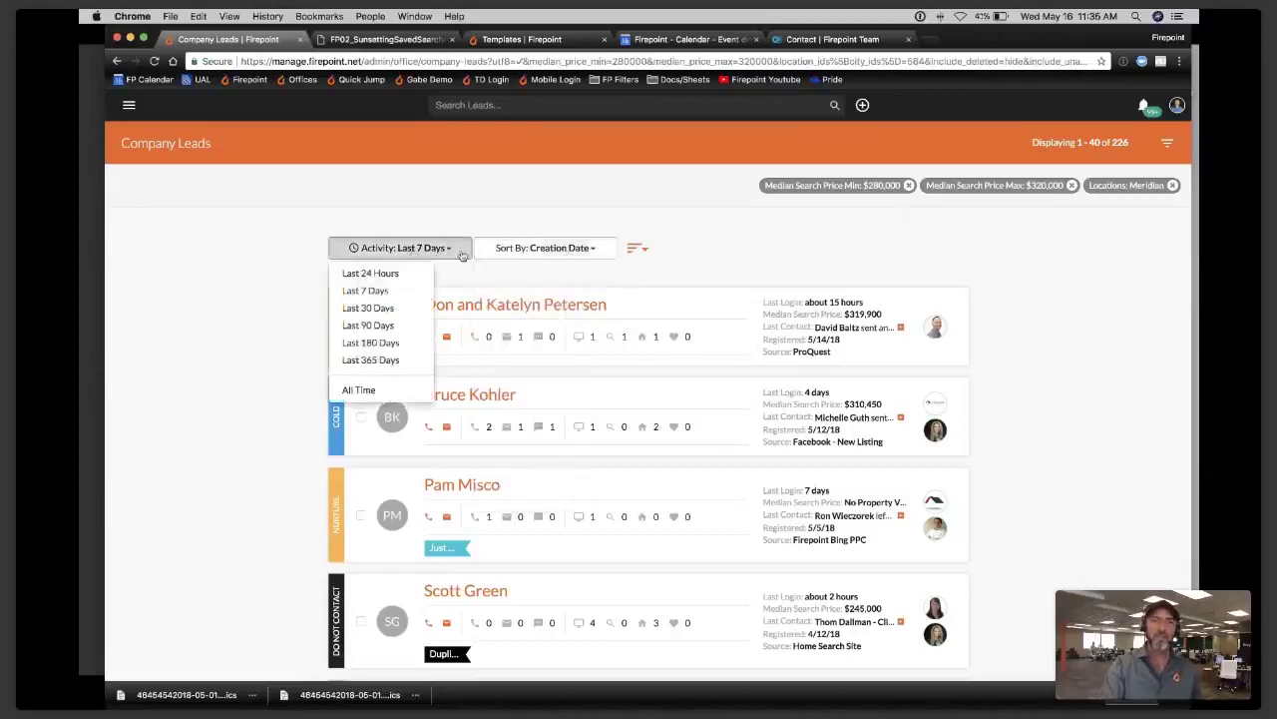
left_click(521, 252)
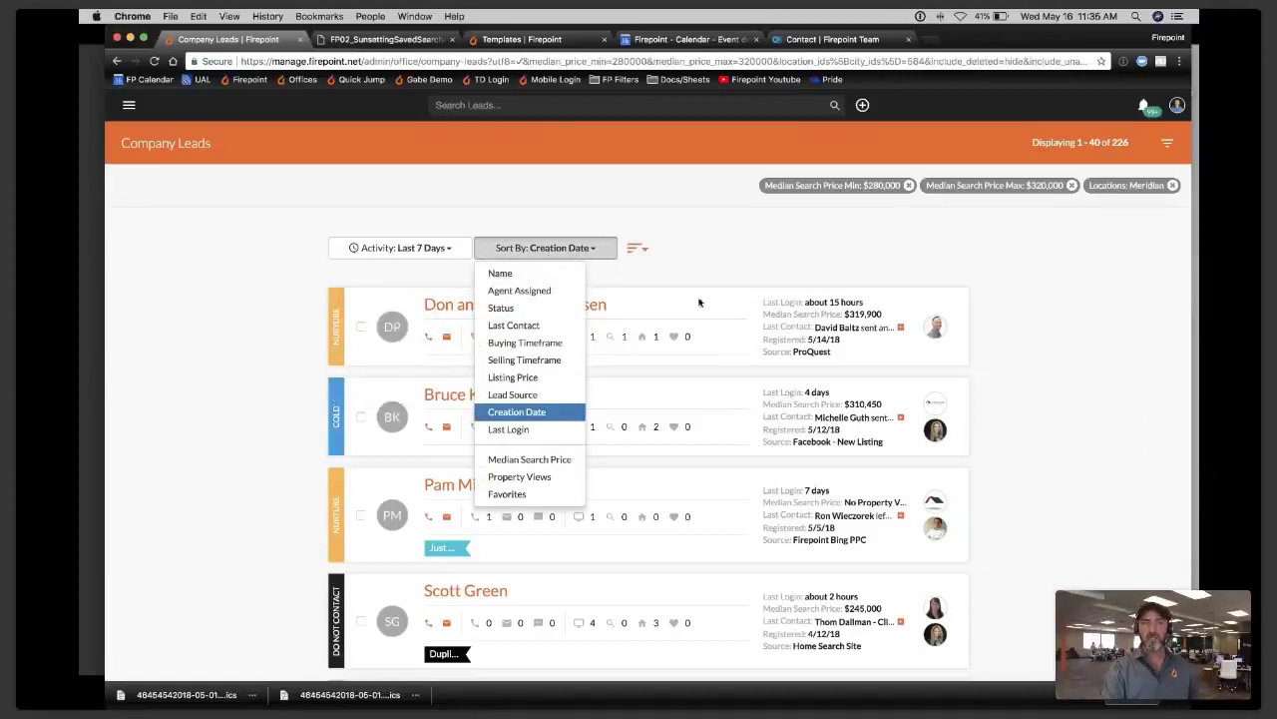
left_click(521, 431)
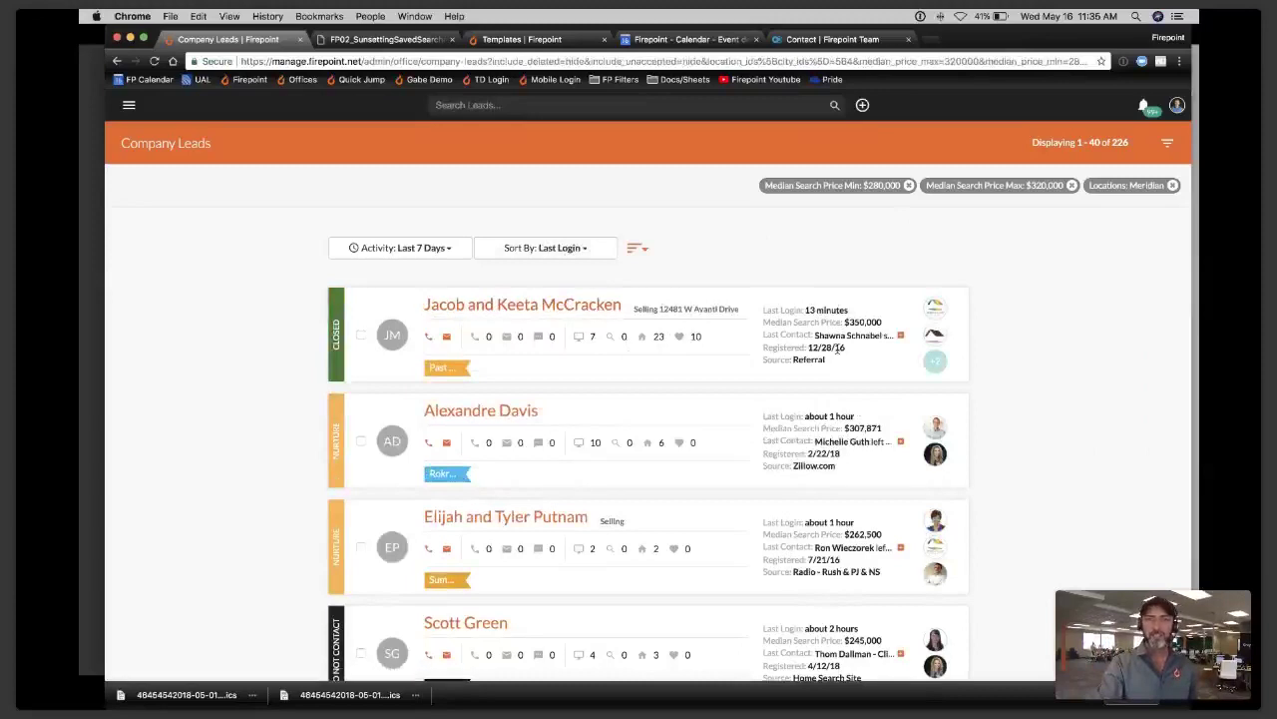
scroll(839, 429, "down", 4)
scroll(838, 429, "down", 5)
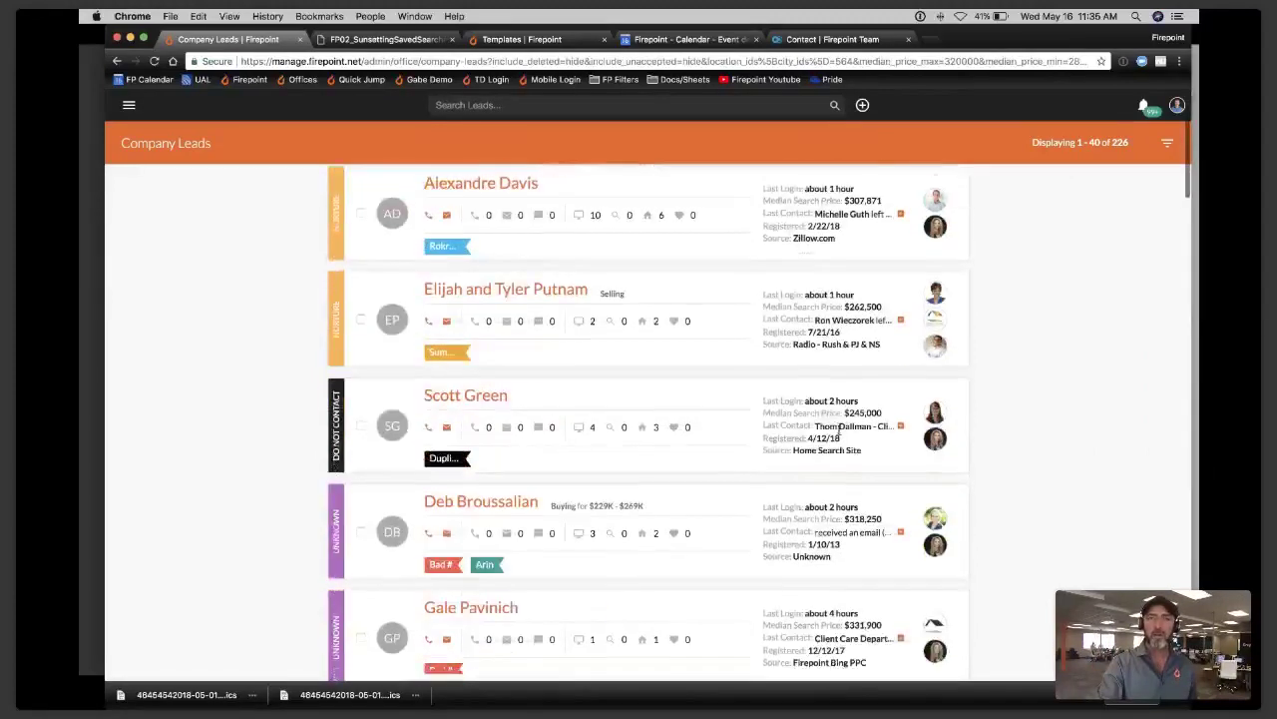
scroll(595, 291, "up", 10)
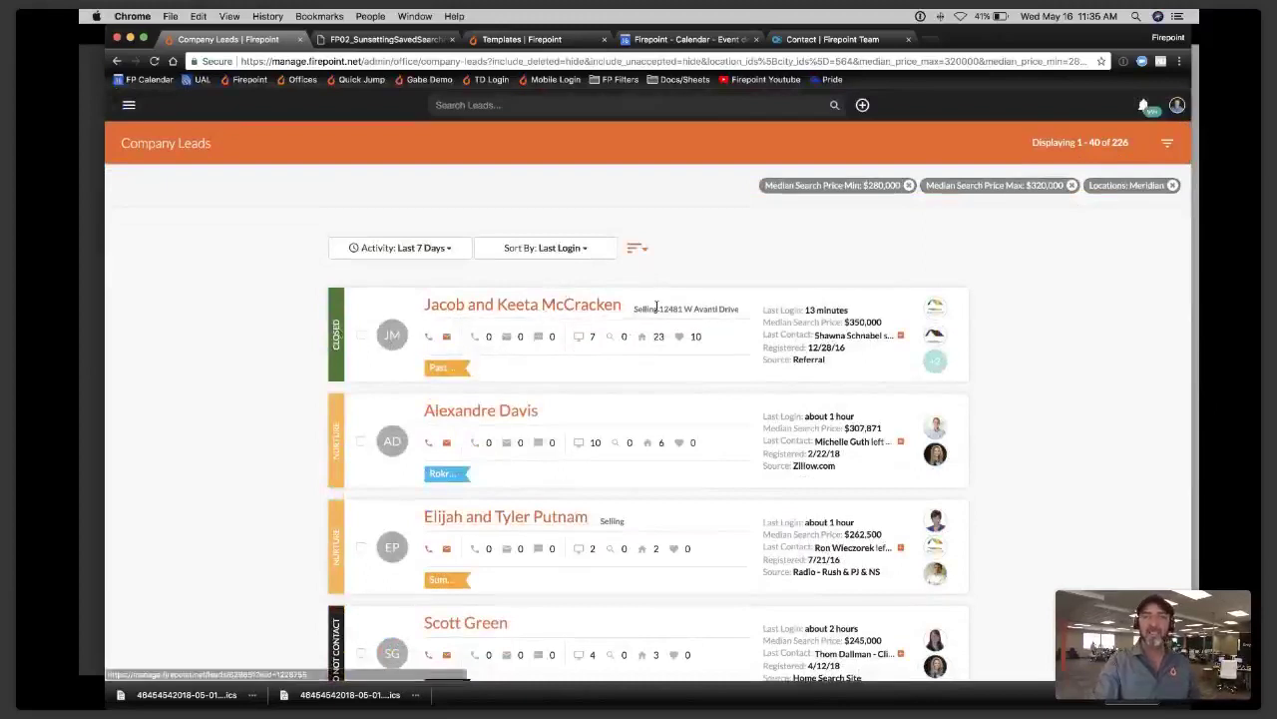
- Select all leads in the filtered list, not just the current page, and start a Mass Email to them
scroll(640, 402, "down", 20)
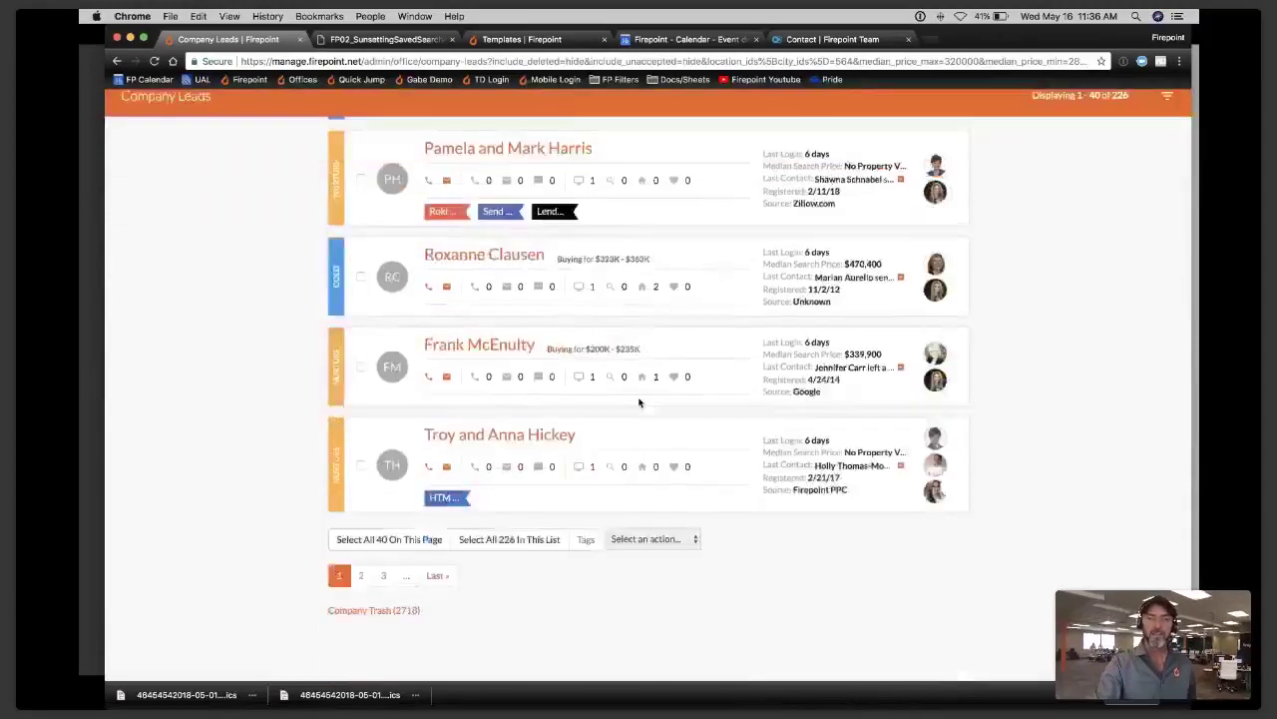
left_click(502, 589)
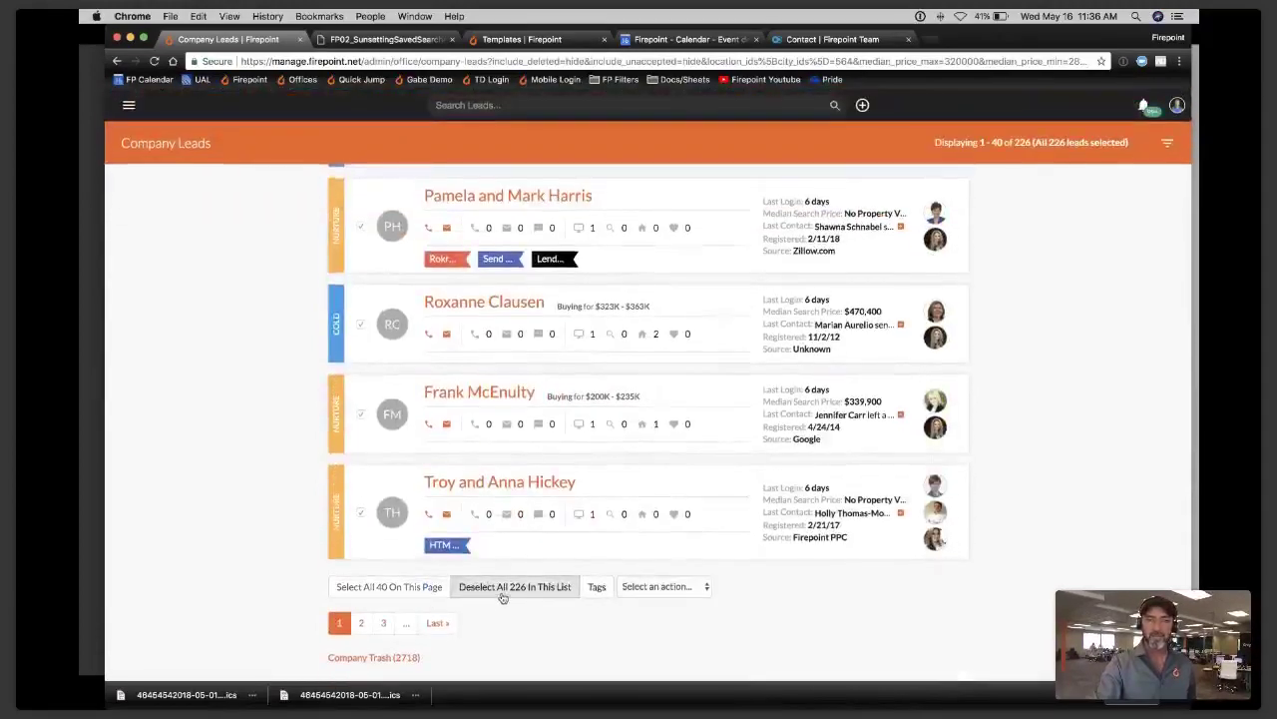
left_click(640, 591)
left_click(642, 625)
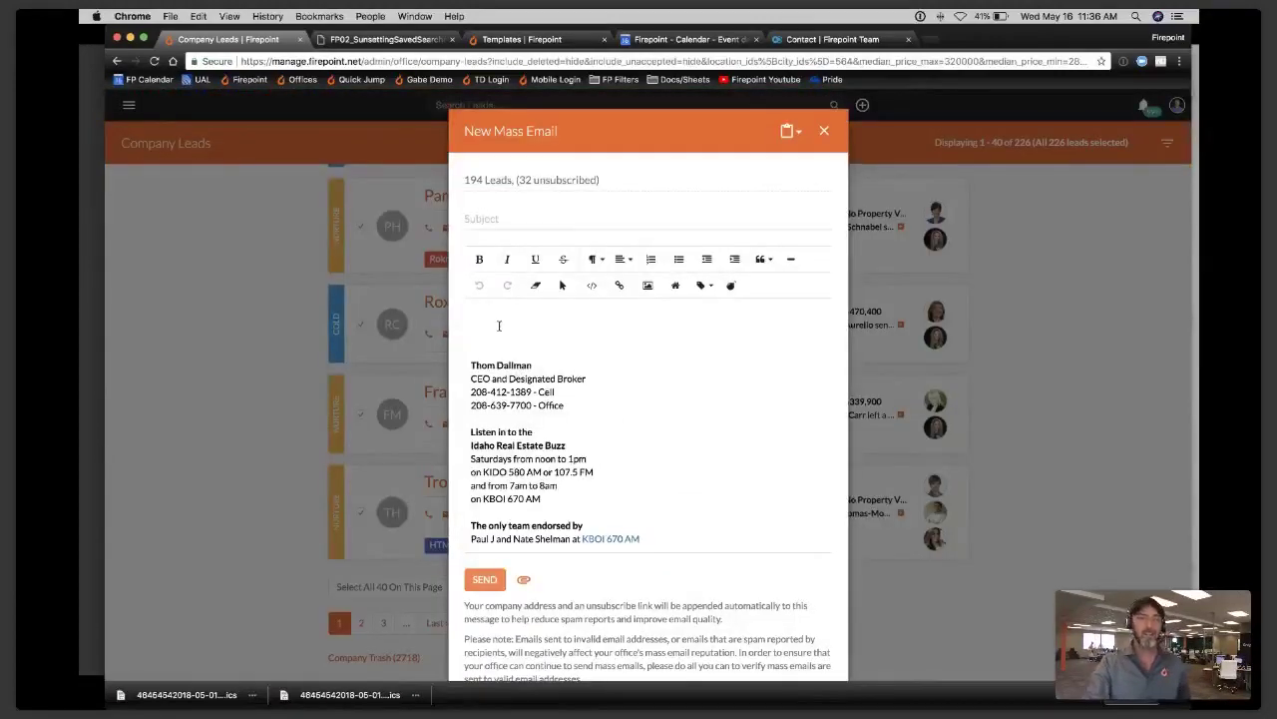
- Insert a property link for MLS listing 98677998 in the email body and add blank lines above it
left_click(676, 286)
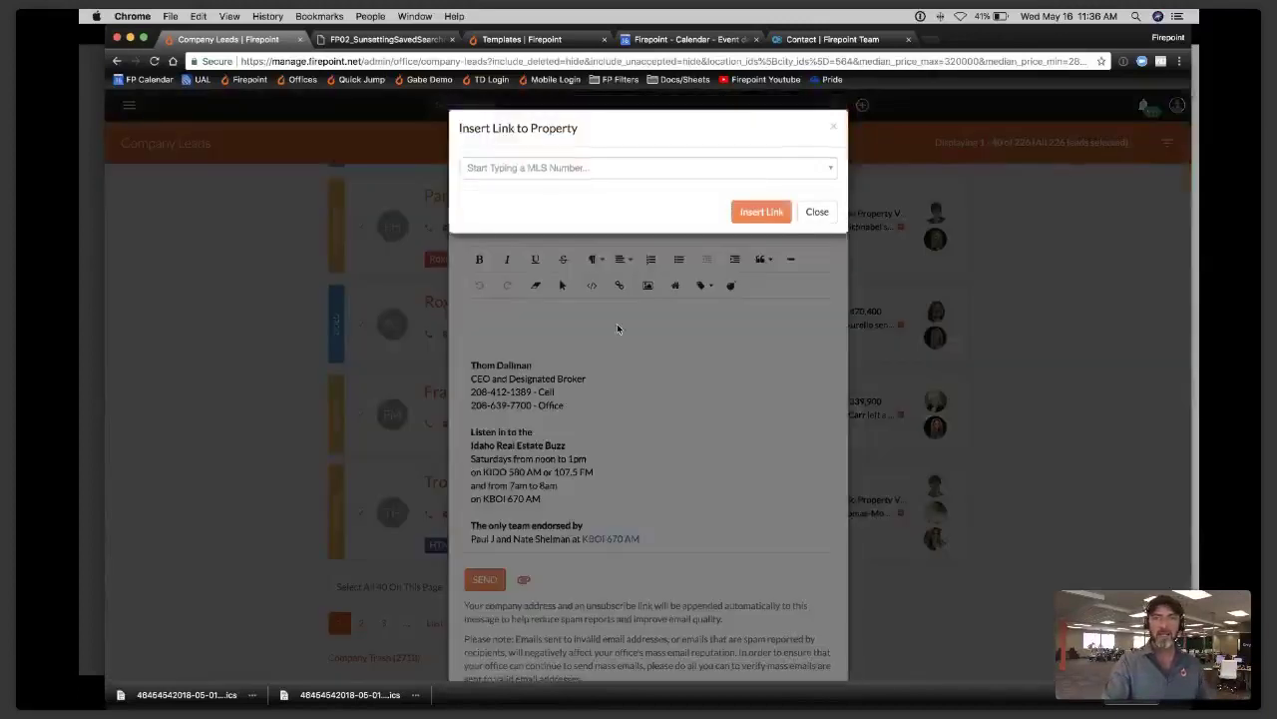
left_click(570, 168)
type("98")
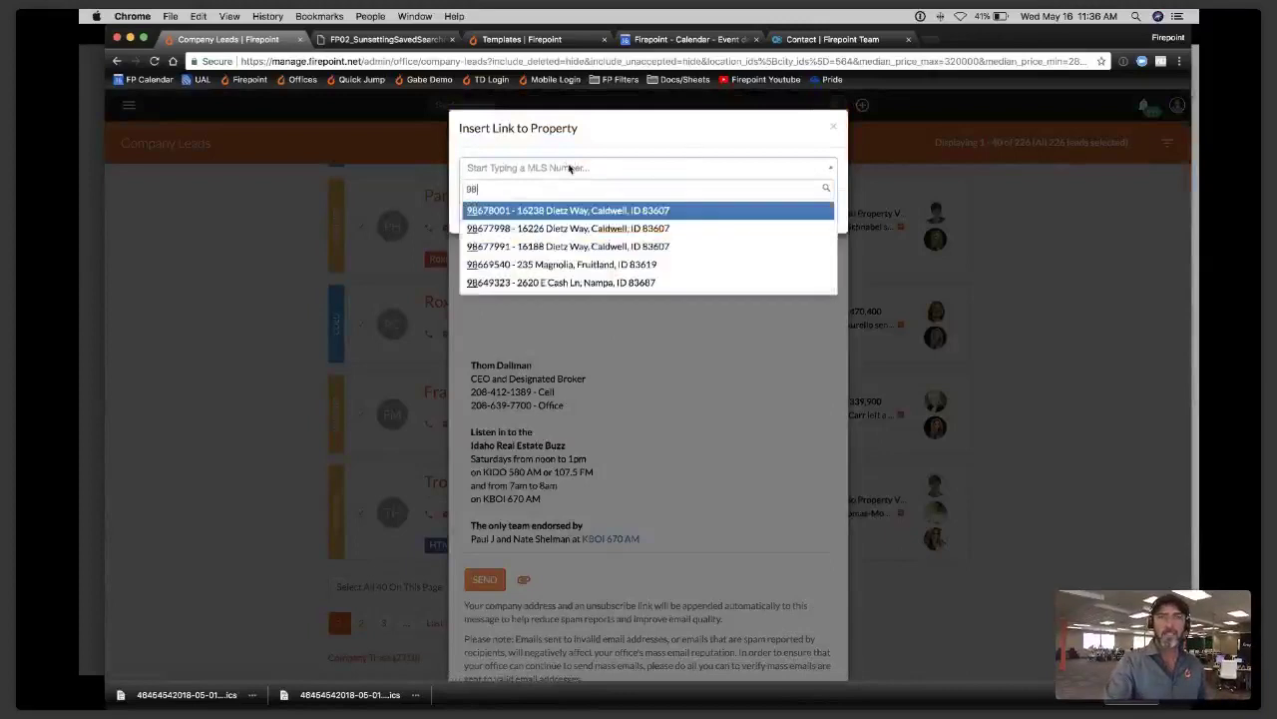
left_click(564, 228)
left_click(750, 213)
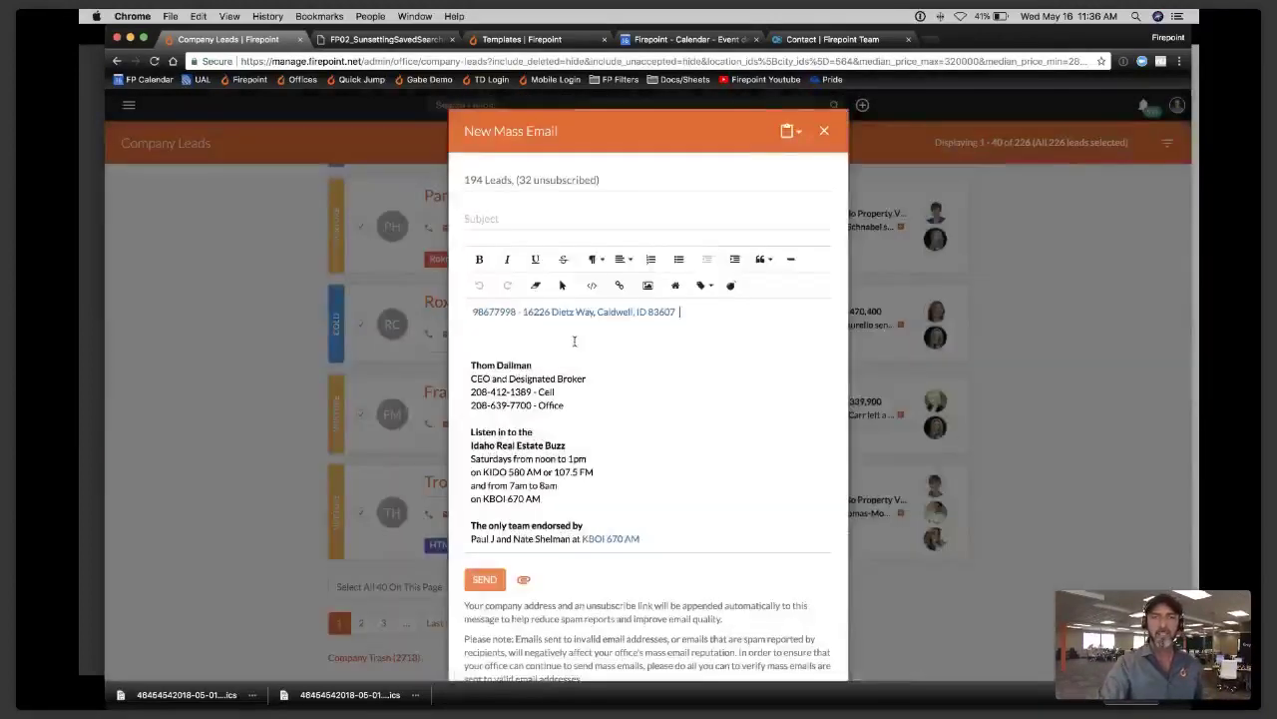
key("Return")
key("Return")
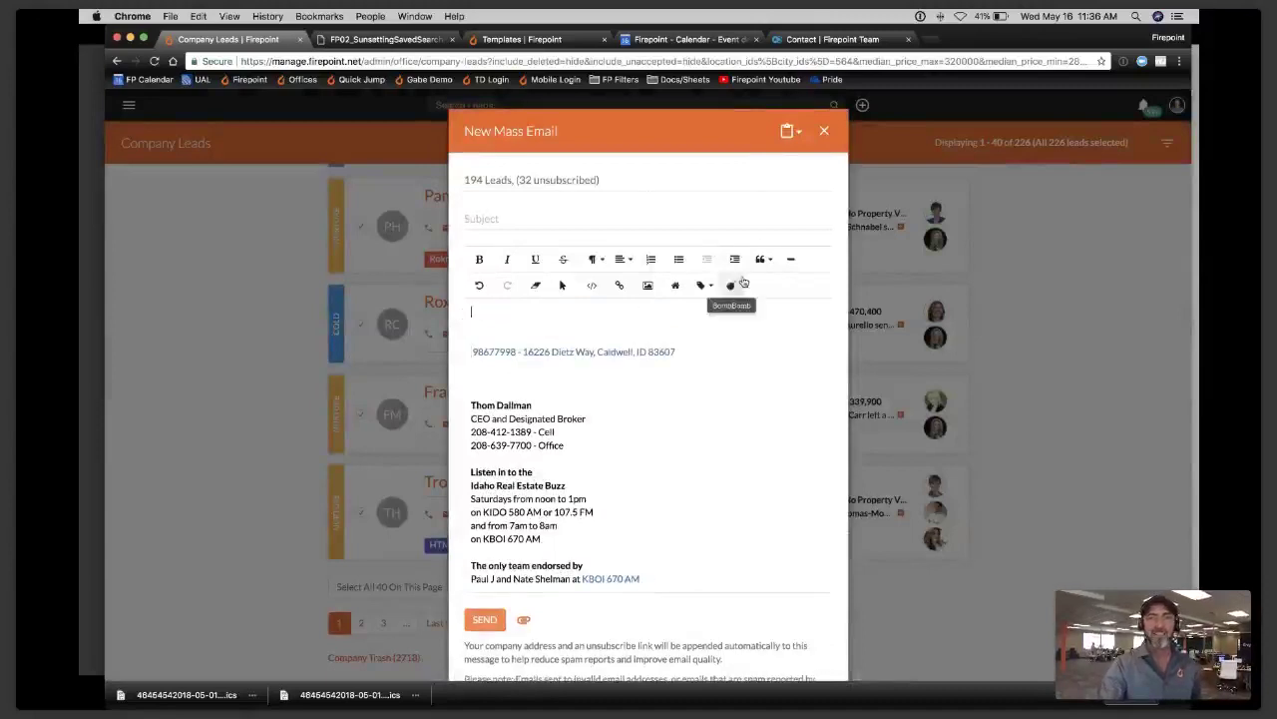
- Record a BombBomb video of about 10 seconds, name it "sds", and add it to the email above the property link
left_click(731, 286)
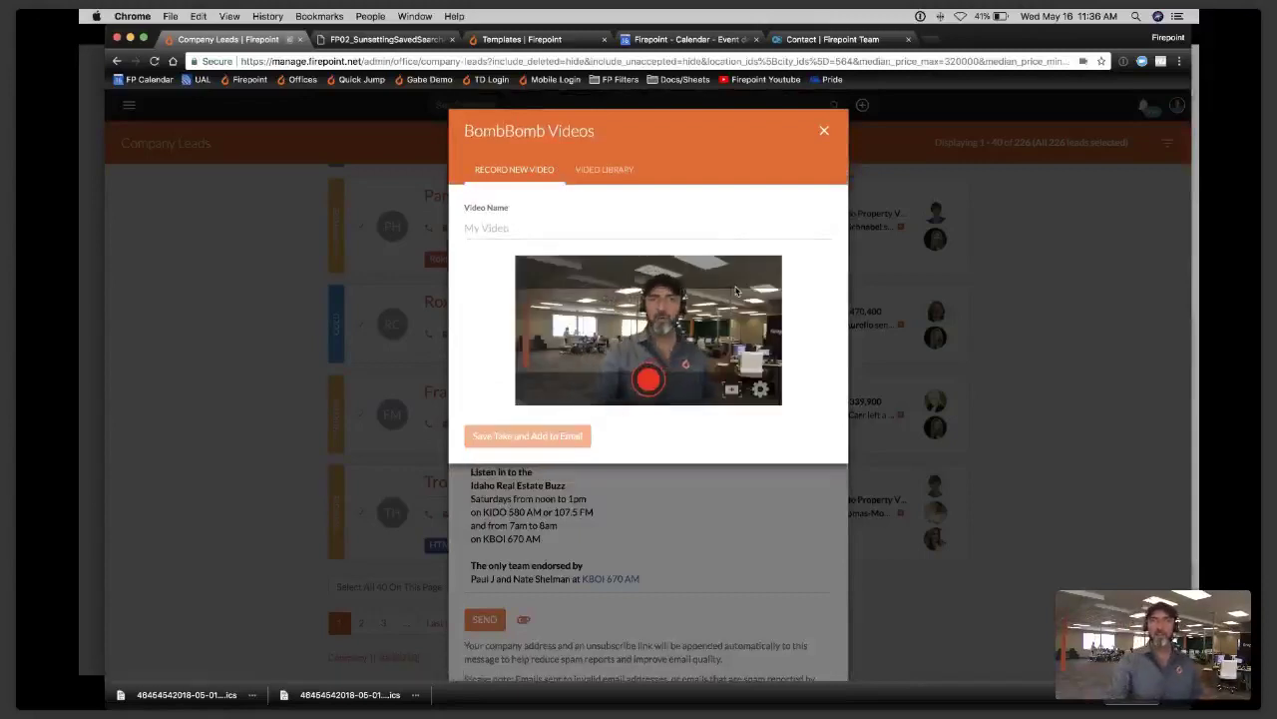
left_click(653, 379)
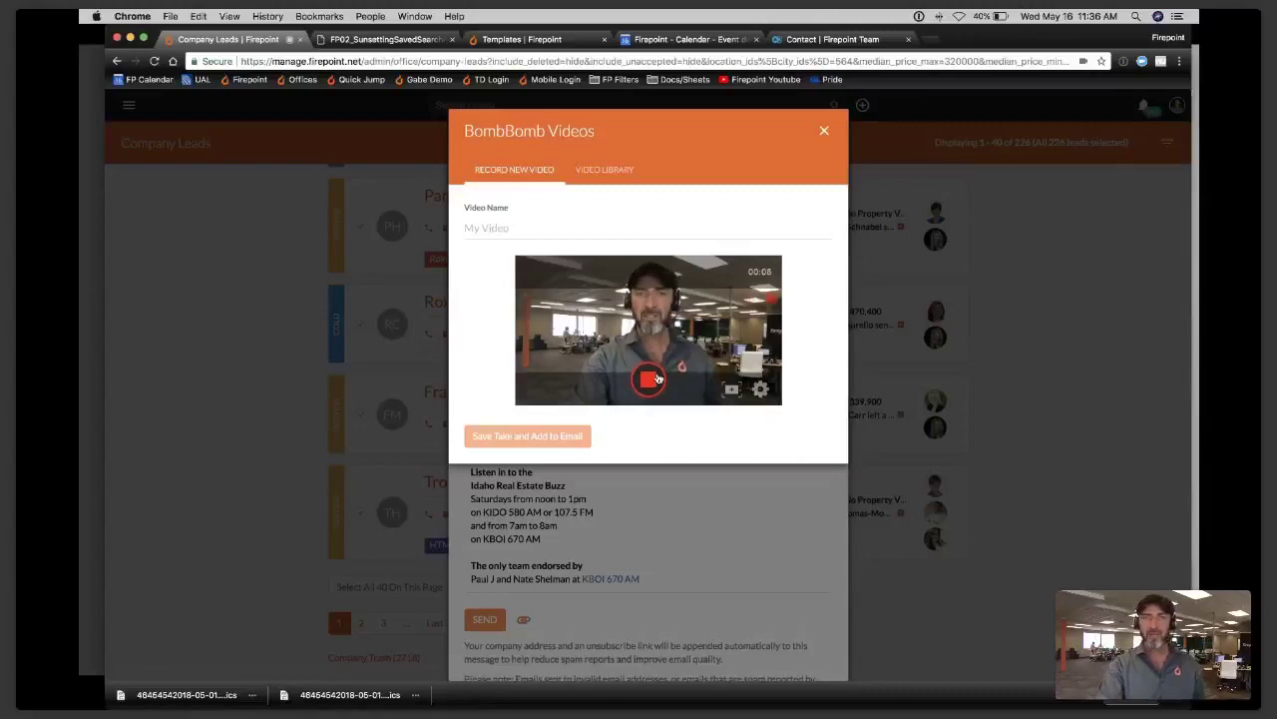
left_click(658, 377)
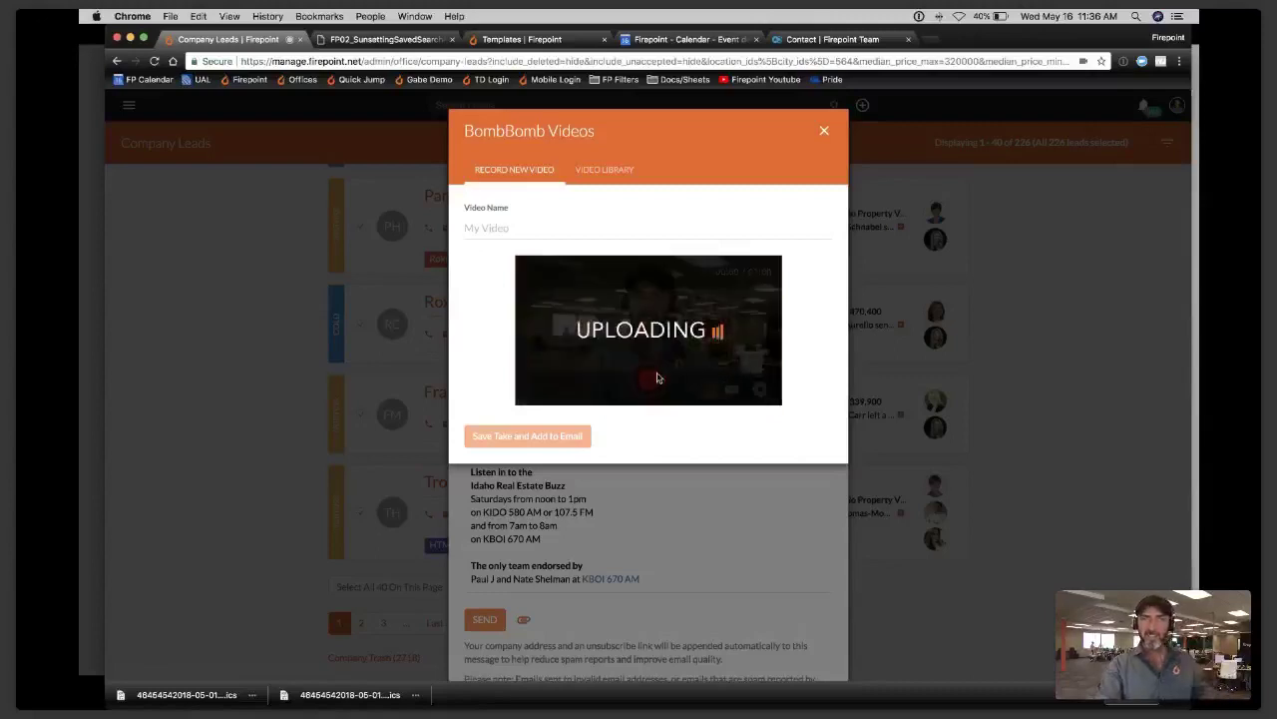
left_click(590, 232)
type("sds")
left_click(585, 444)
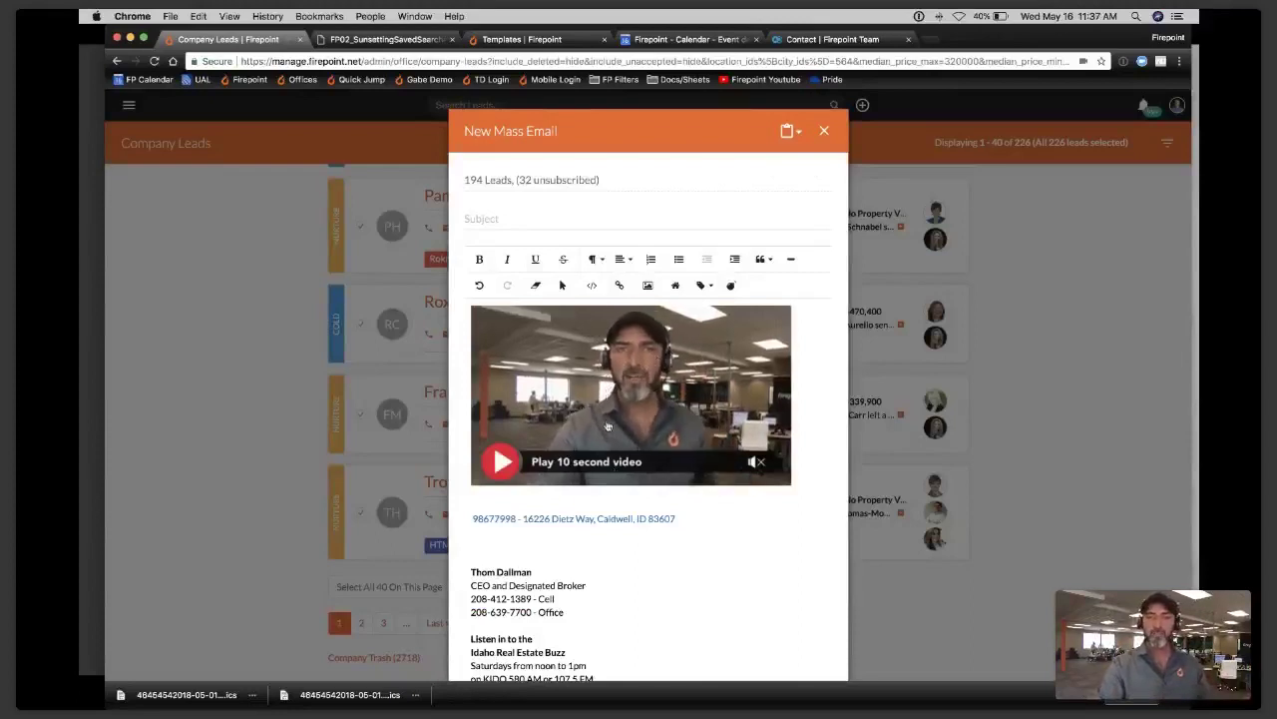
- Discard the mass email without sending it and return to the beginning of the company leads list
left_click(825, 134)
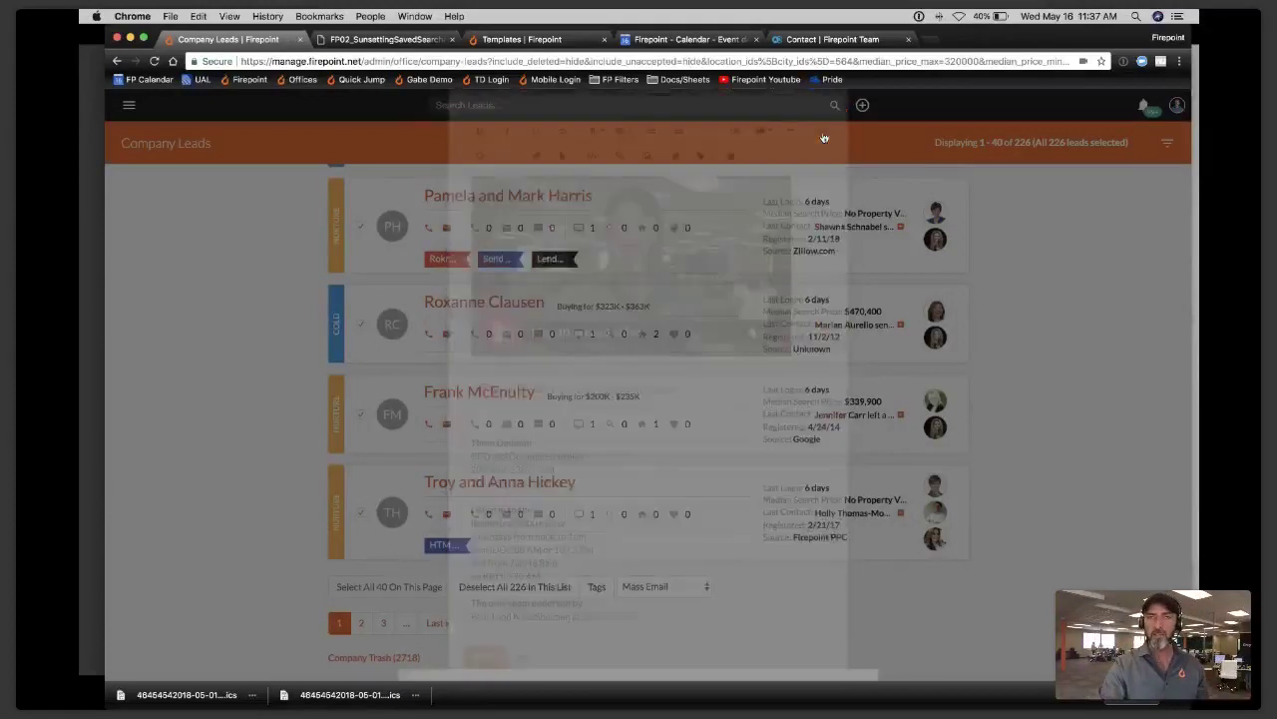
scroll(989, 262, "down", 10)
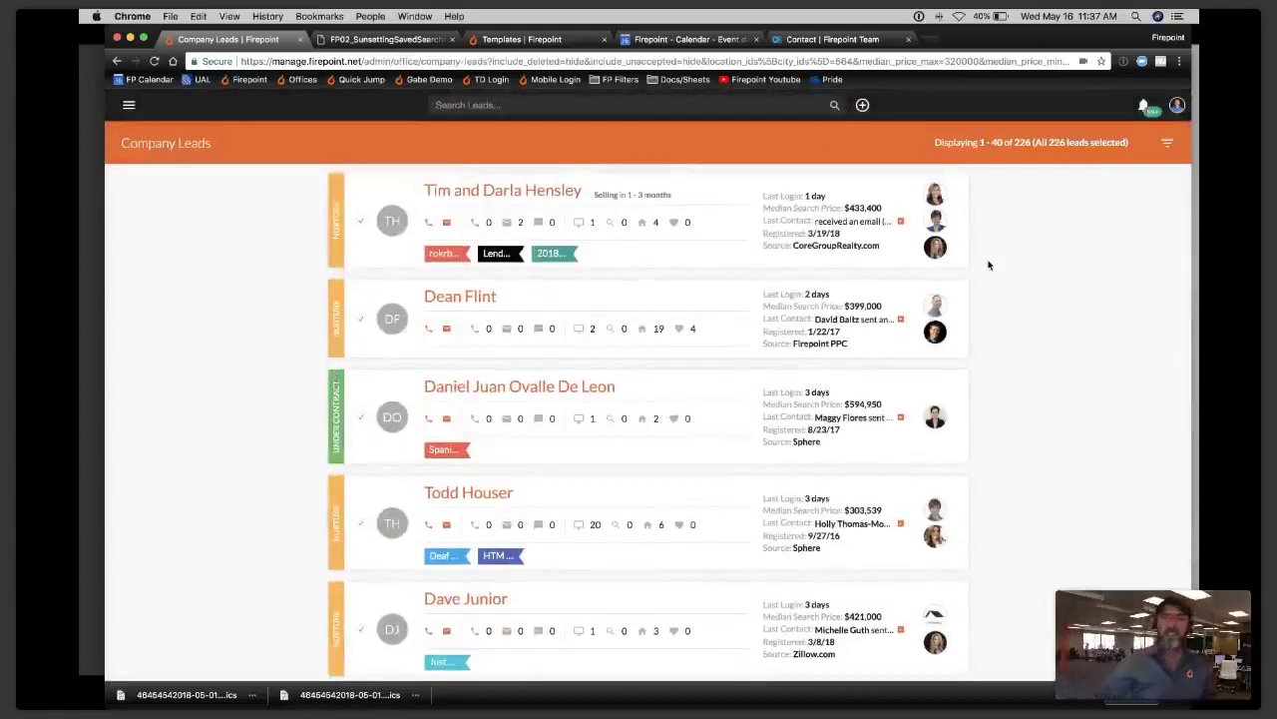
scroll(956, 244, "up", 10)
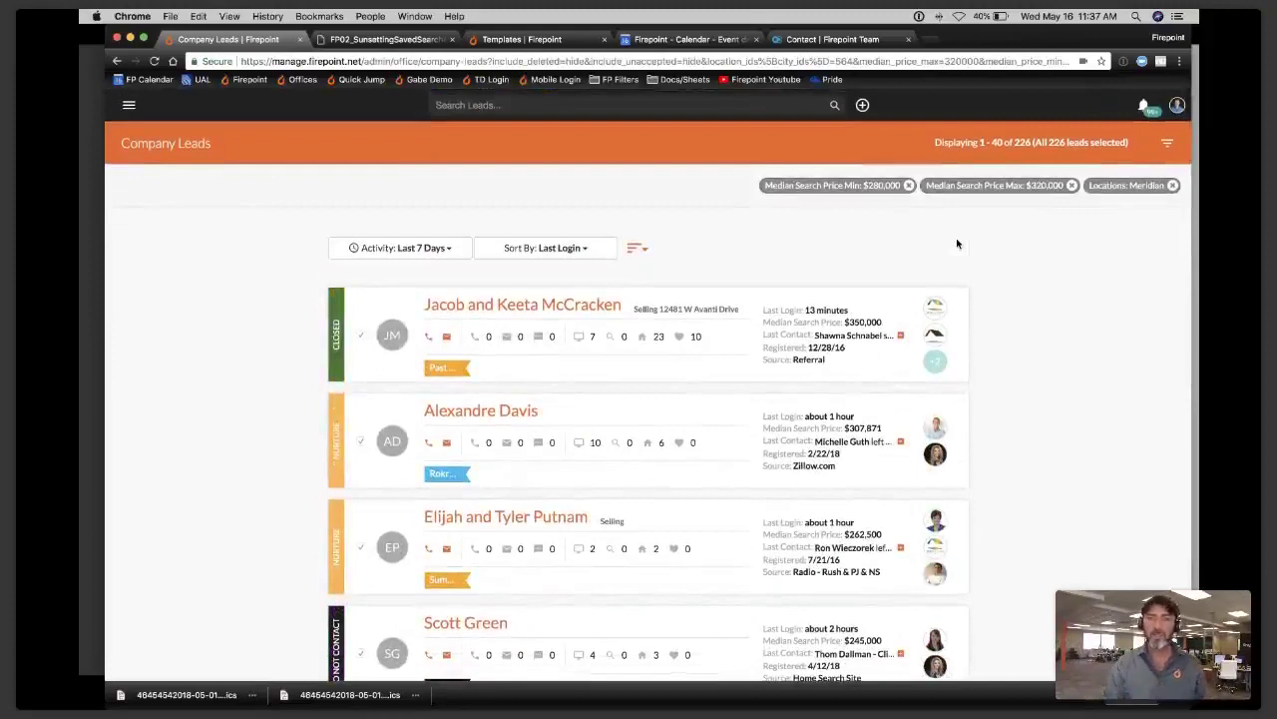
- Remove the Meridian location filter from the company leads
left_click(908, 185)
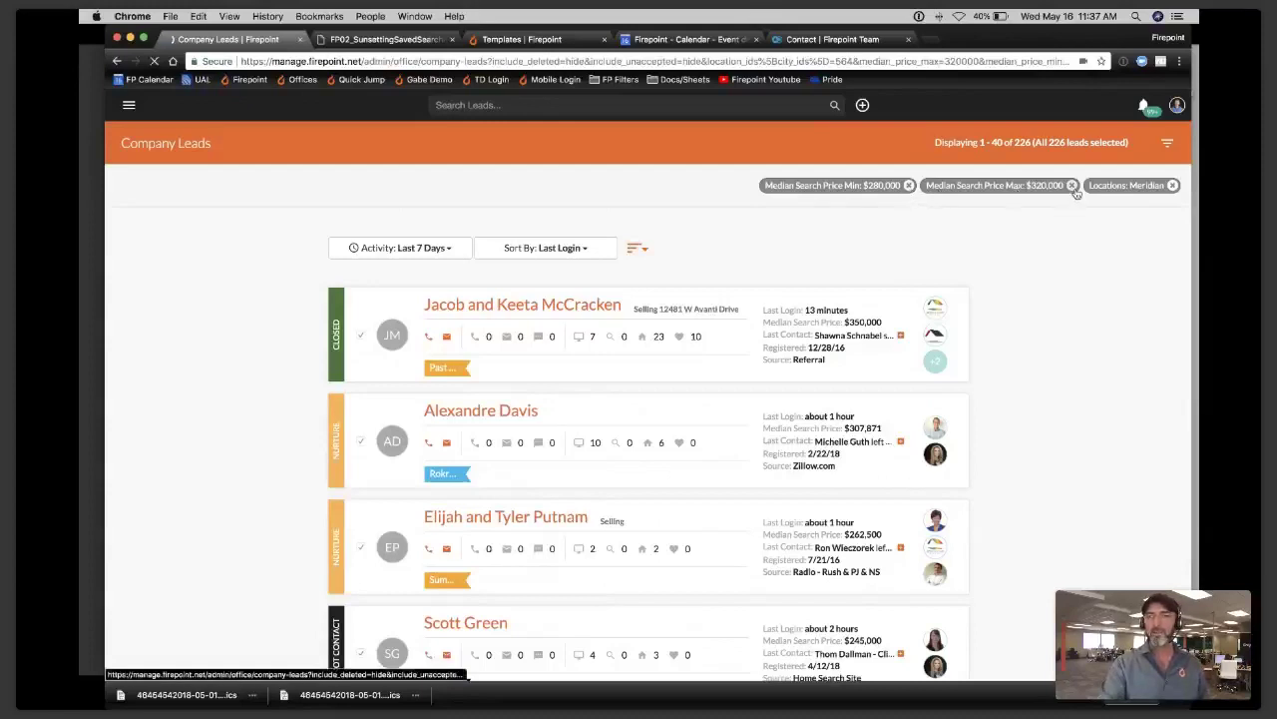
left_click(1174, 189)
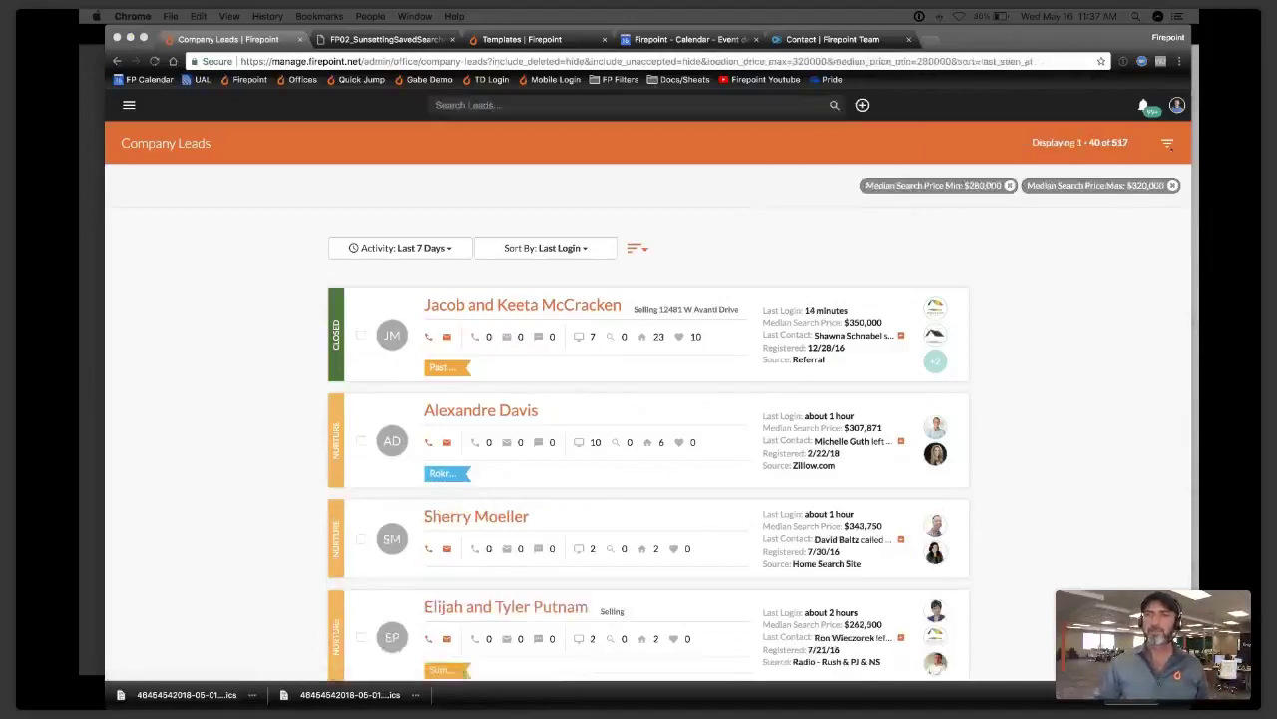
- Open the lead filter, review its criteria, and add the city Meridian (ID) as a location
left_click(1169, 152)
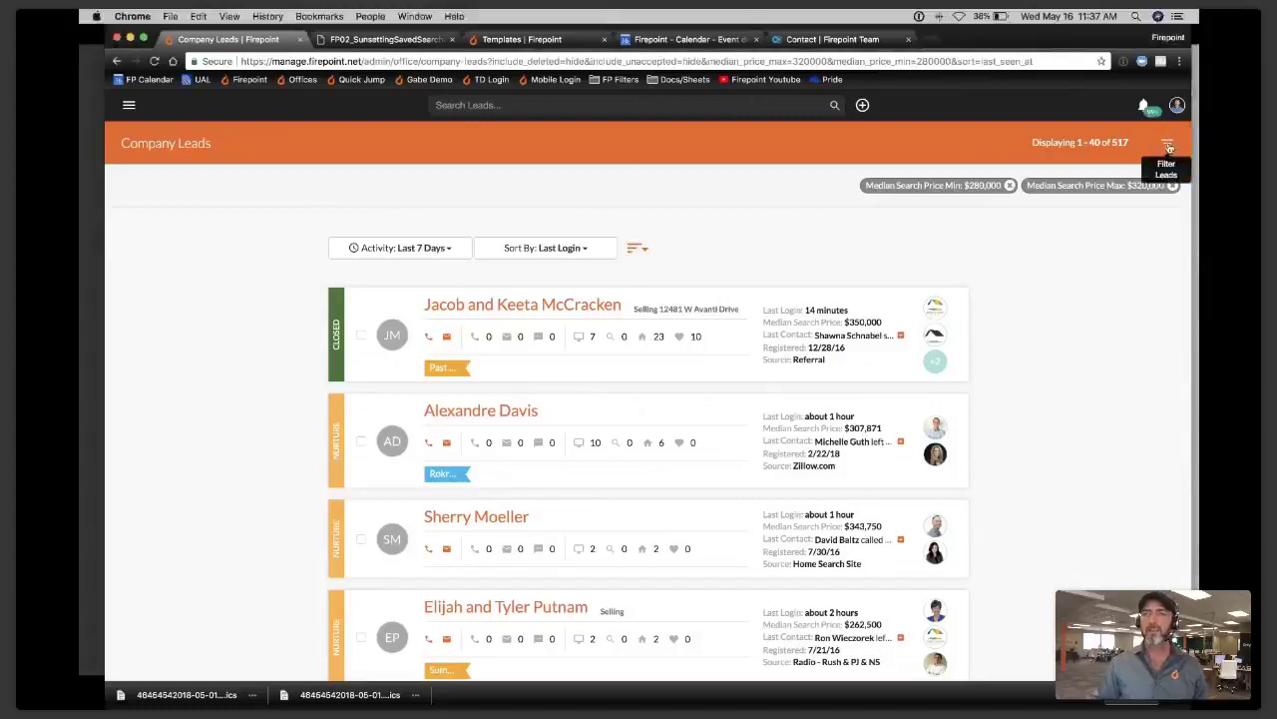
left_click(1168, 147)
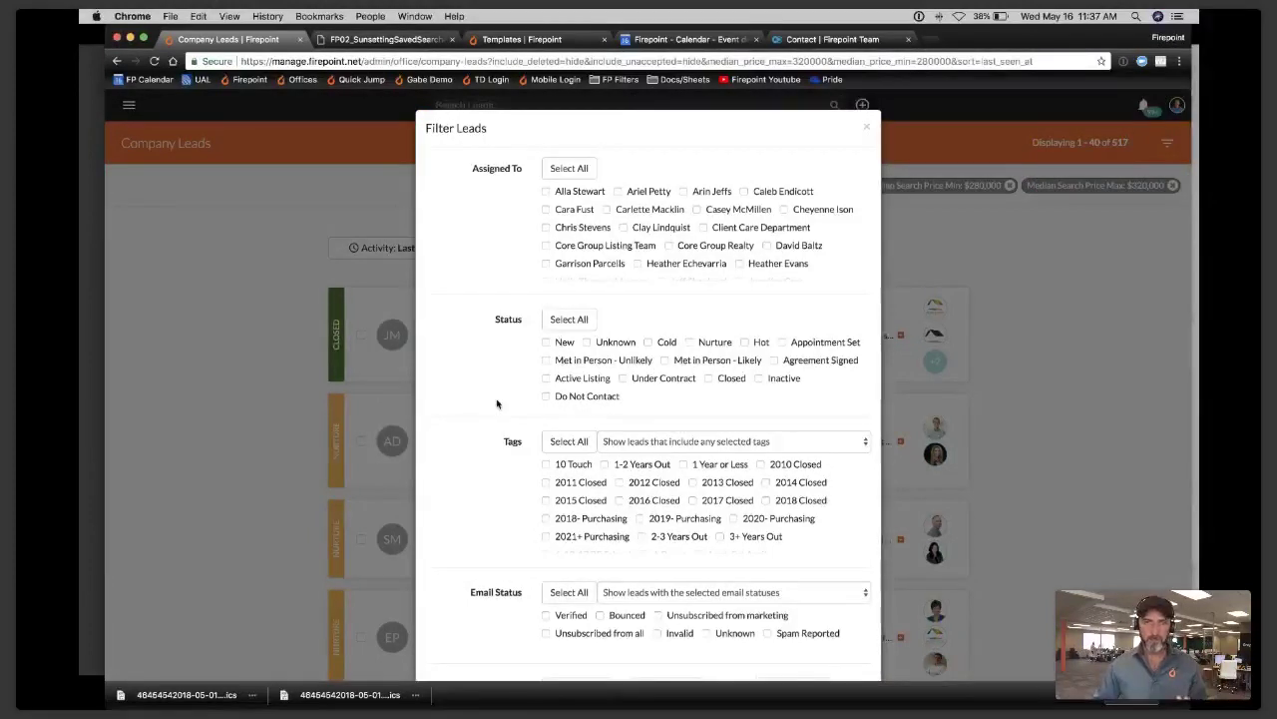
scroll(497, 403, "down", 5)
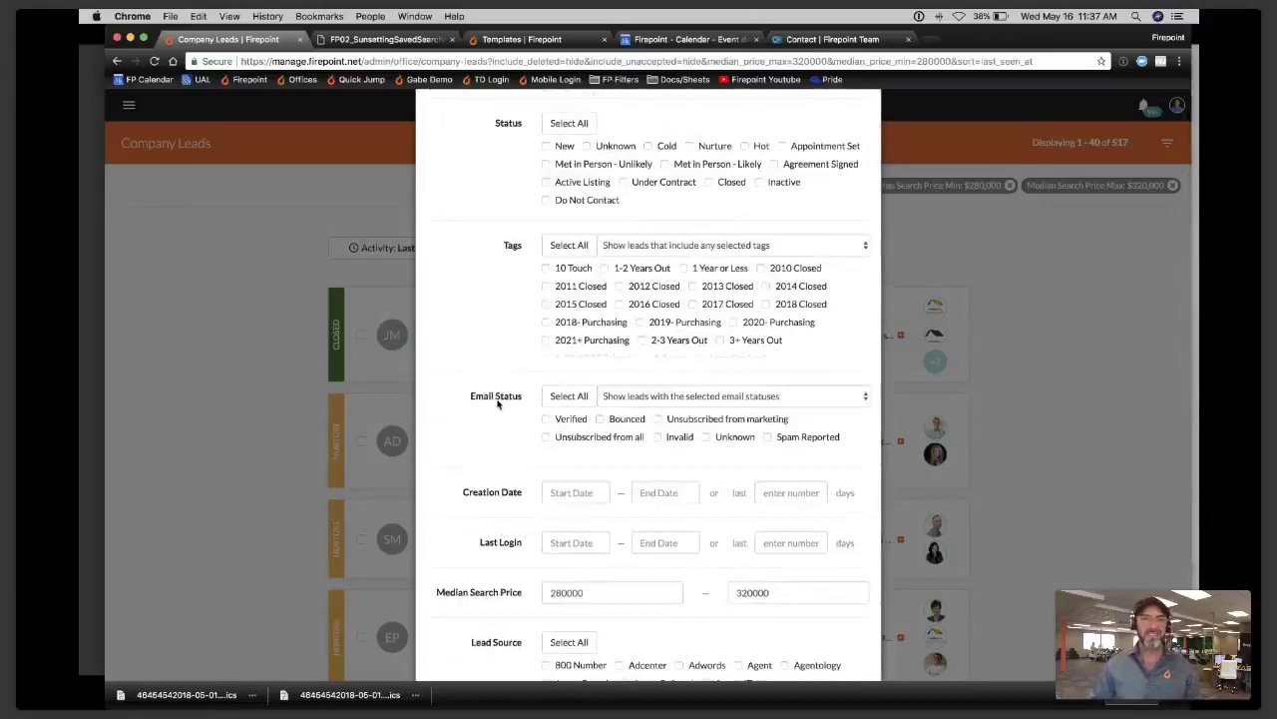
scroll(497, 403, "down", 3)
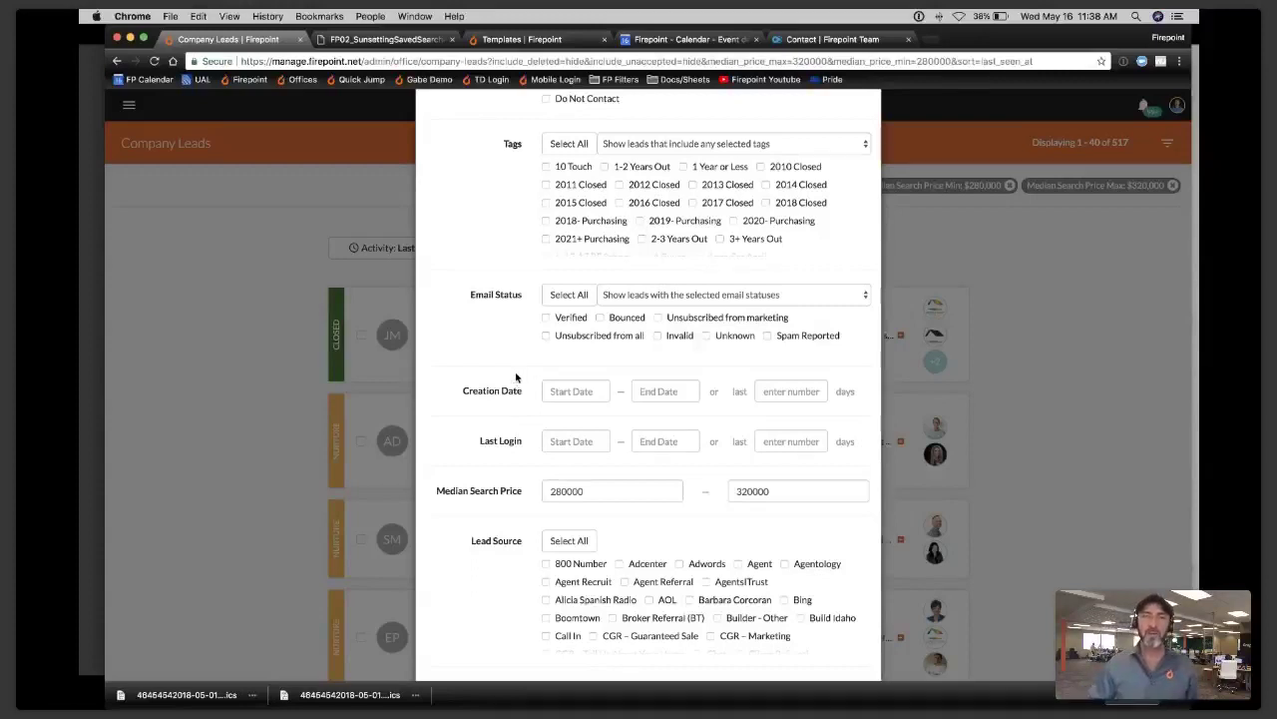
scroll(515, 371, "up", 5)
scroll(504, 383, "down", 6)
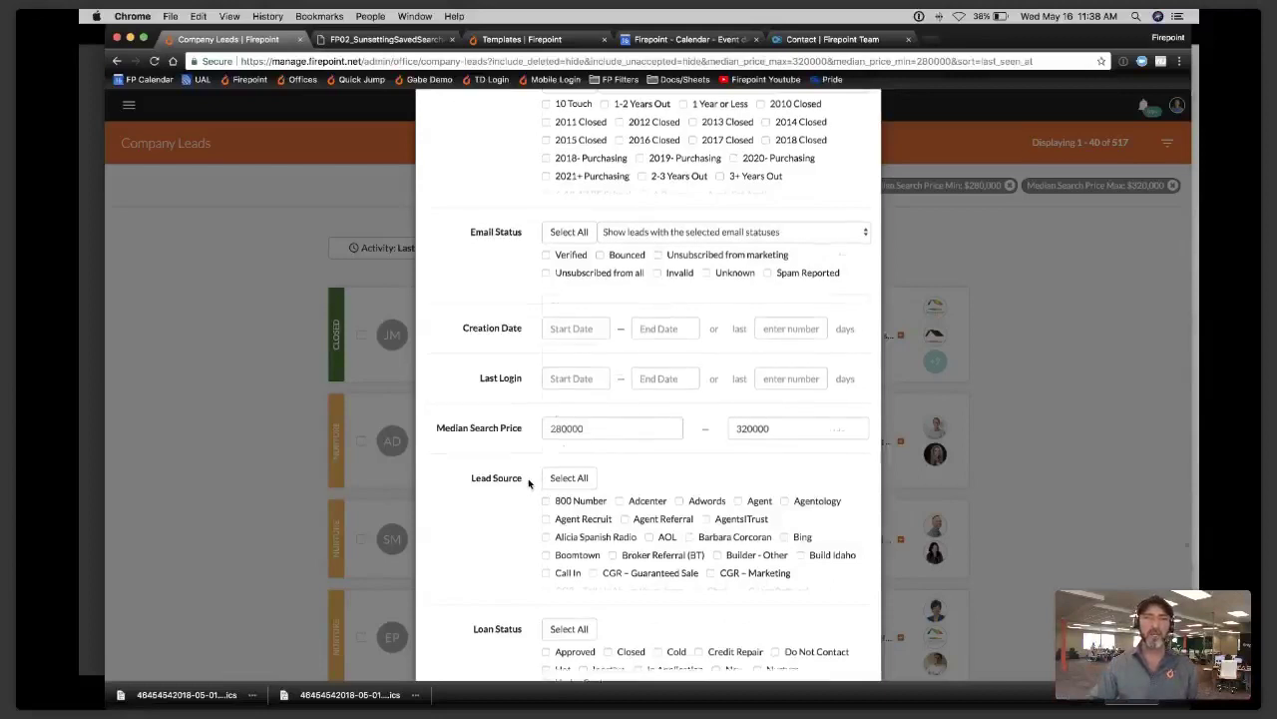
scroll(528, 478, "down", 10)
left_click(570, 448)
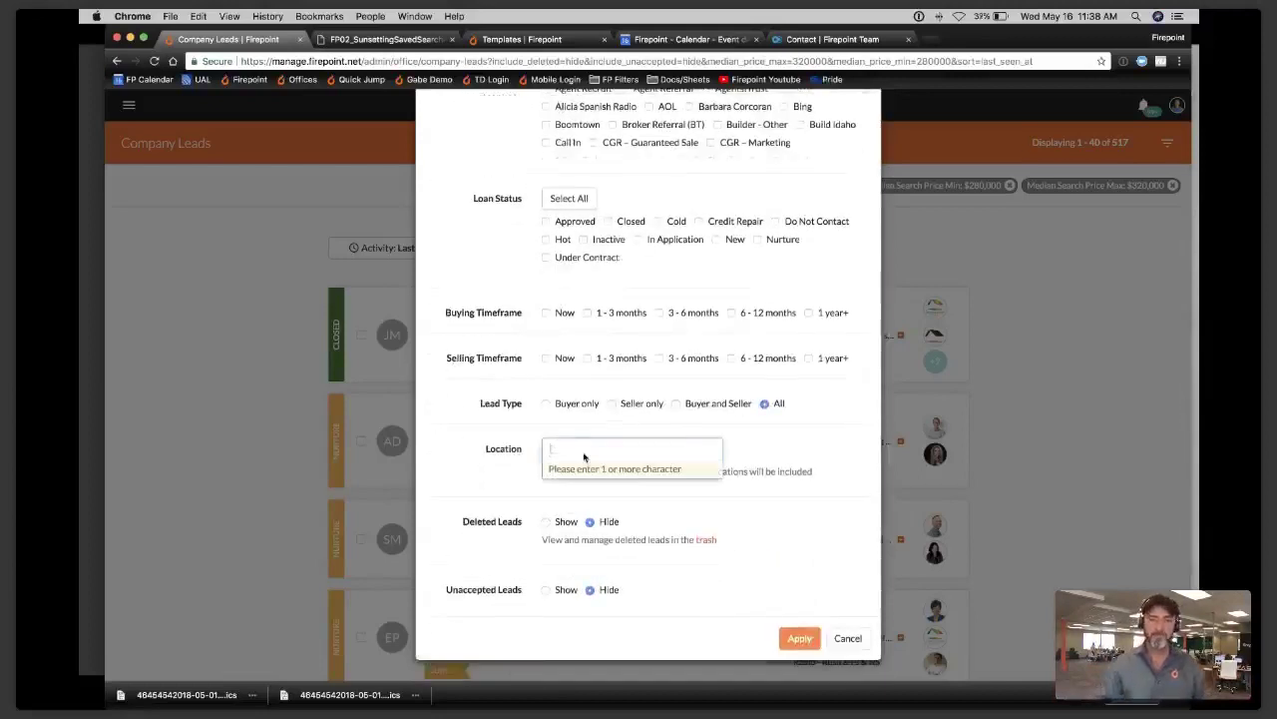
type("mer")
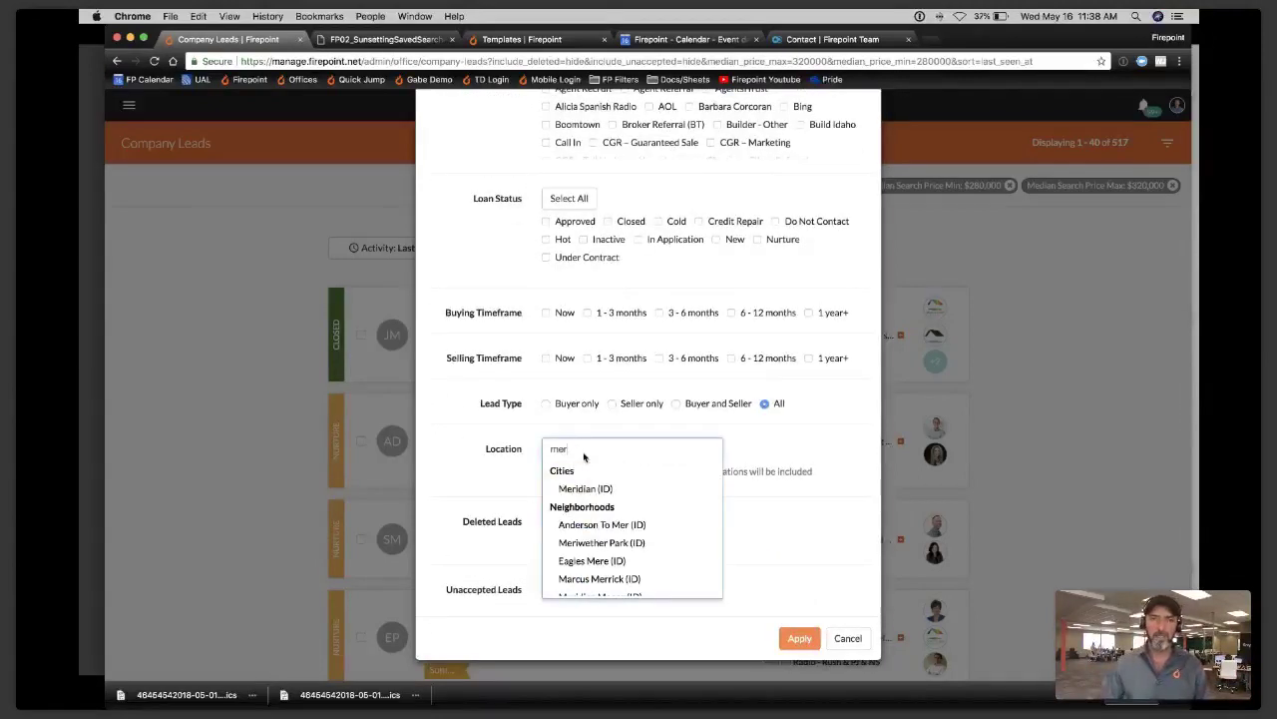
left_click(587, 488)
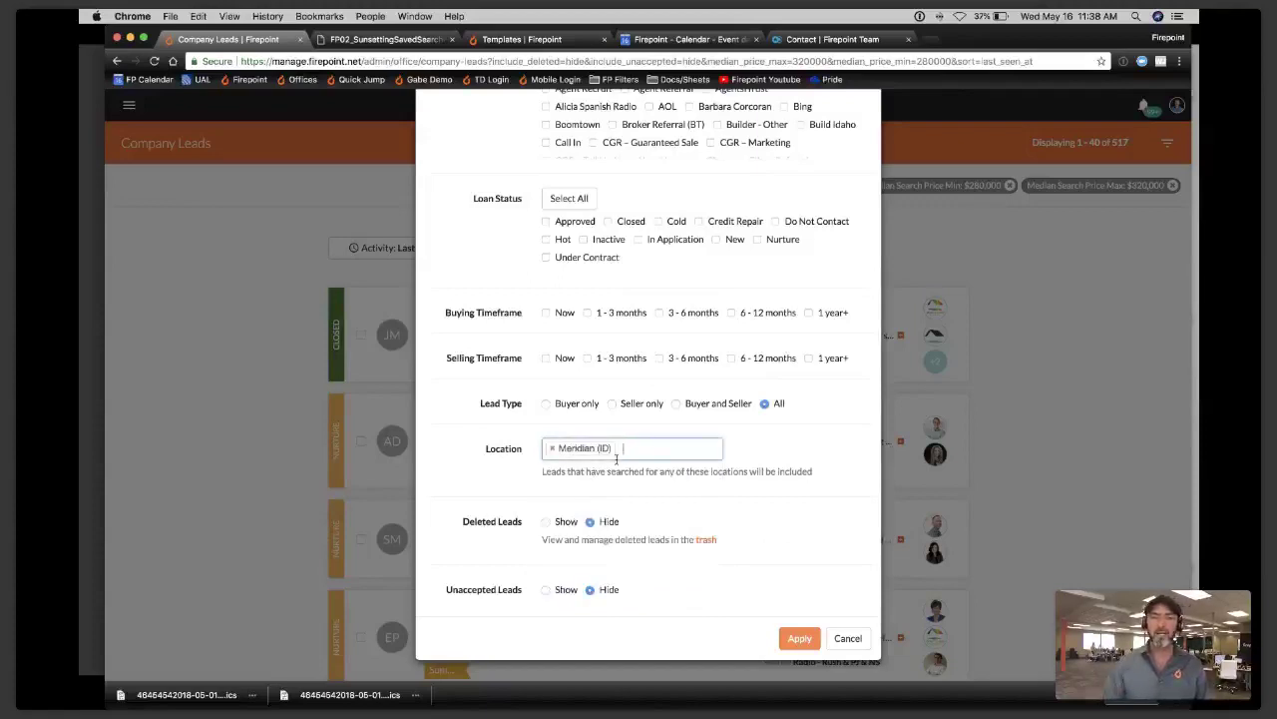
- Add the city Boise (ID) as a second location and apply the filter to the company leads
left_click(652, 450)
type("iuna")
key("BackSpace")
key("BackSpace")
key("BackSpace")
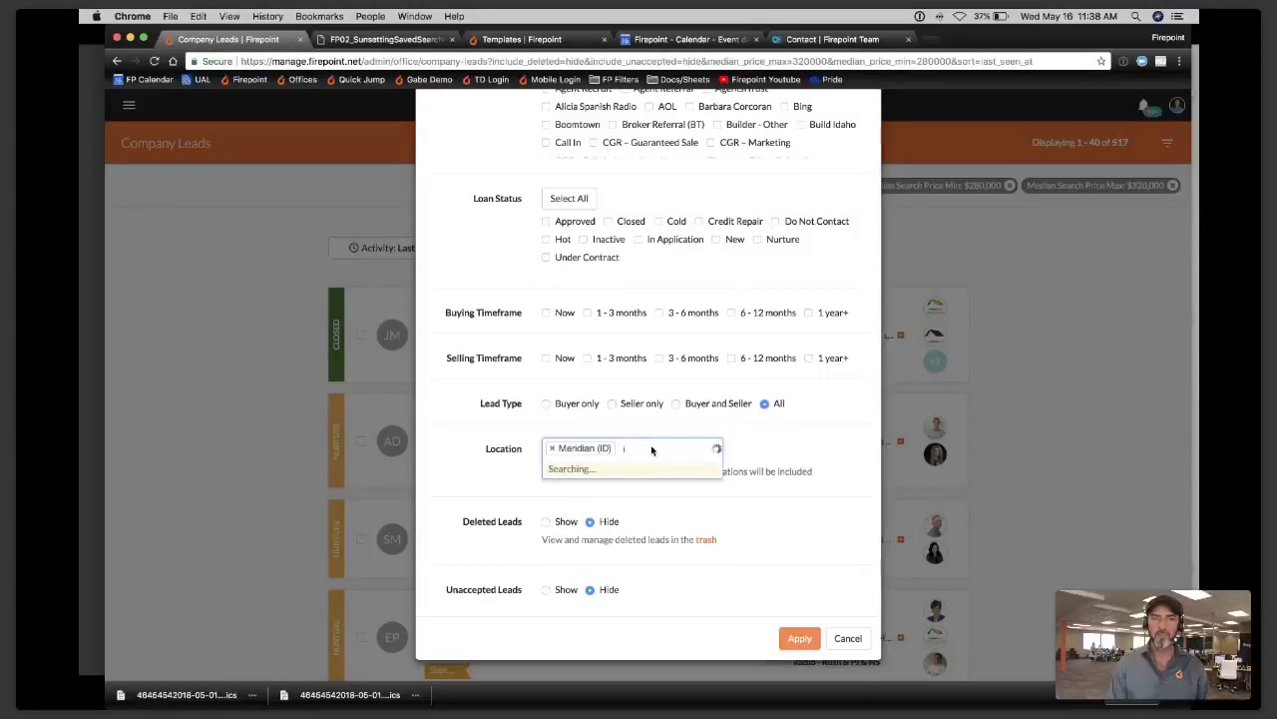
key("BackSpace")
type("boi")
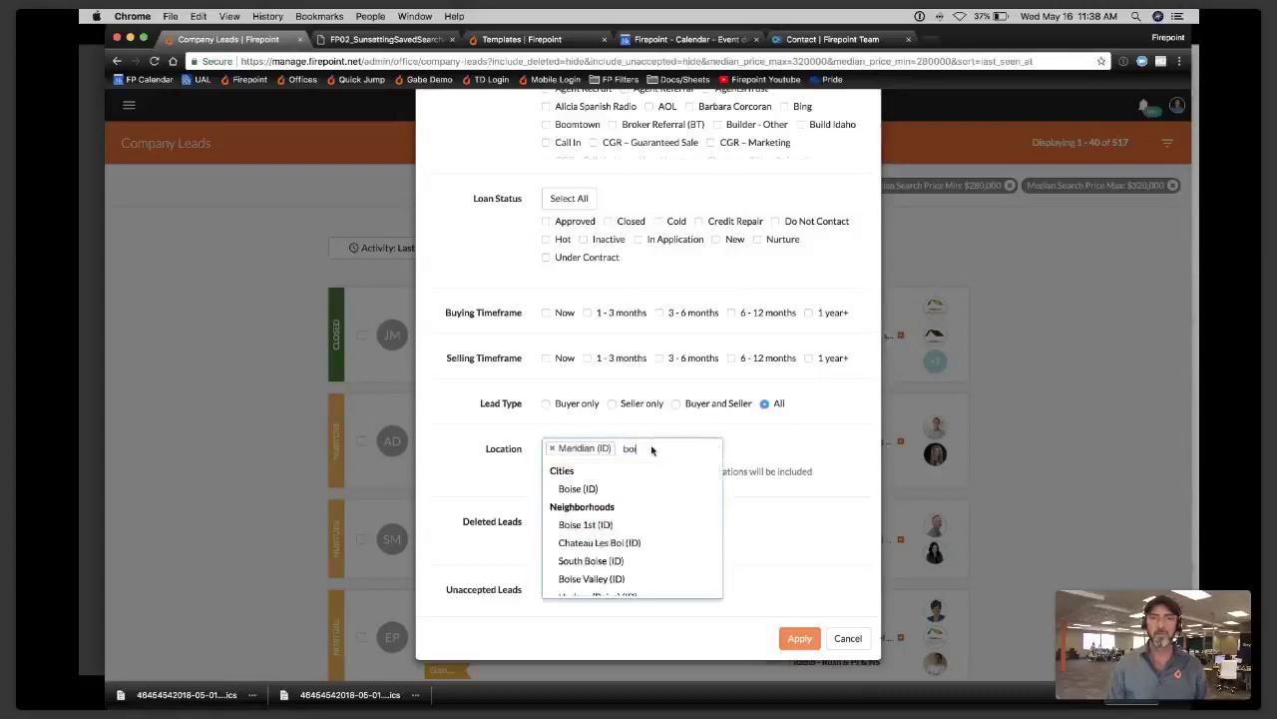
left_click(599, 488)
left_click(795, 634)
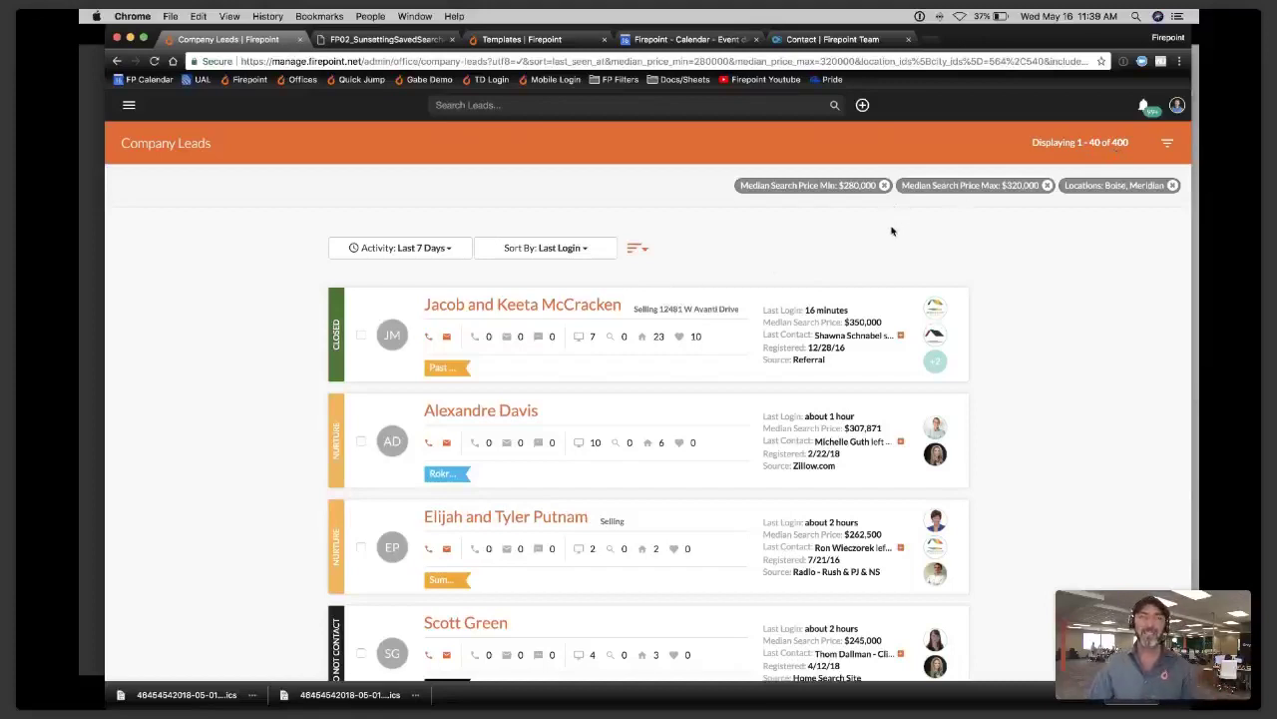
scroll(831, 314, "down", 1)
scroll(831, 312, "down", 3)
scroll(829, 333, "up", 3)
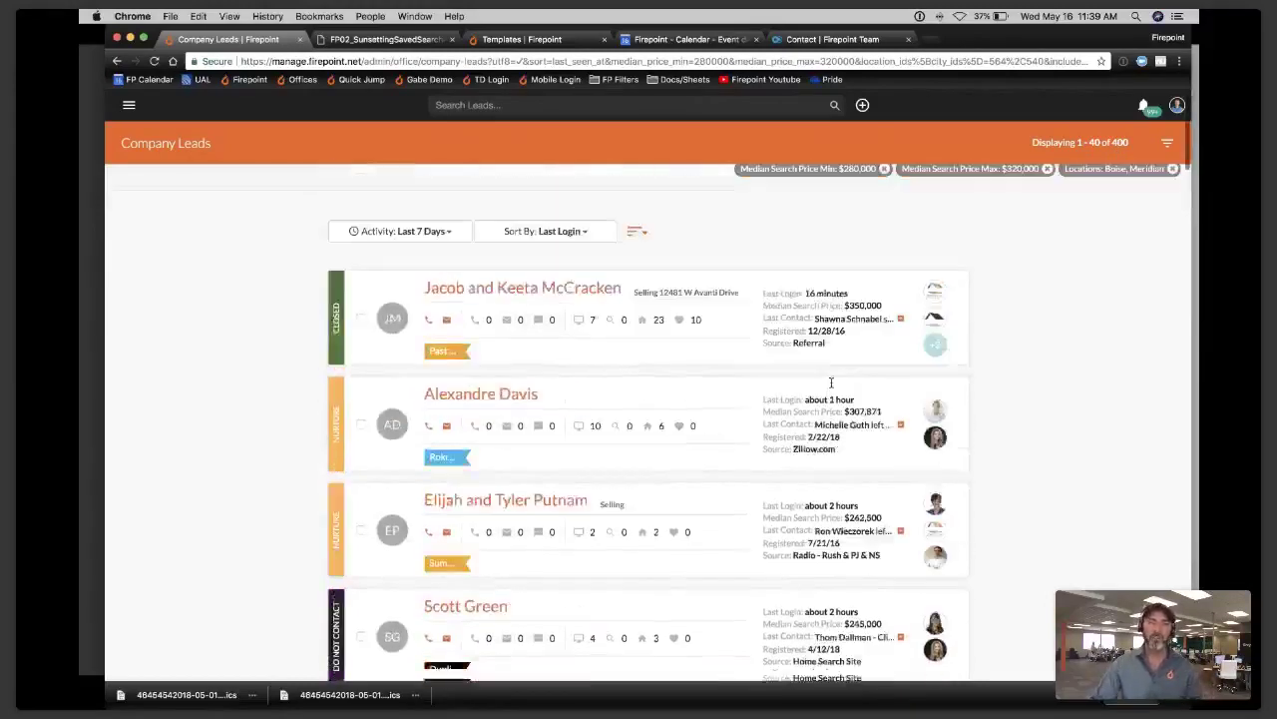
scroll(830, 382, "up", 1)
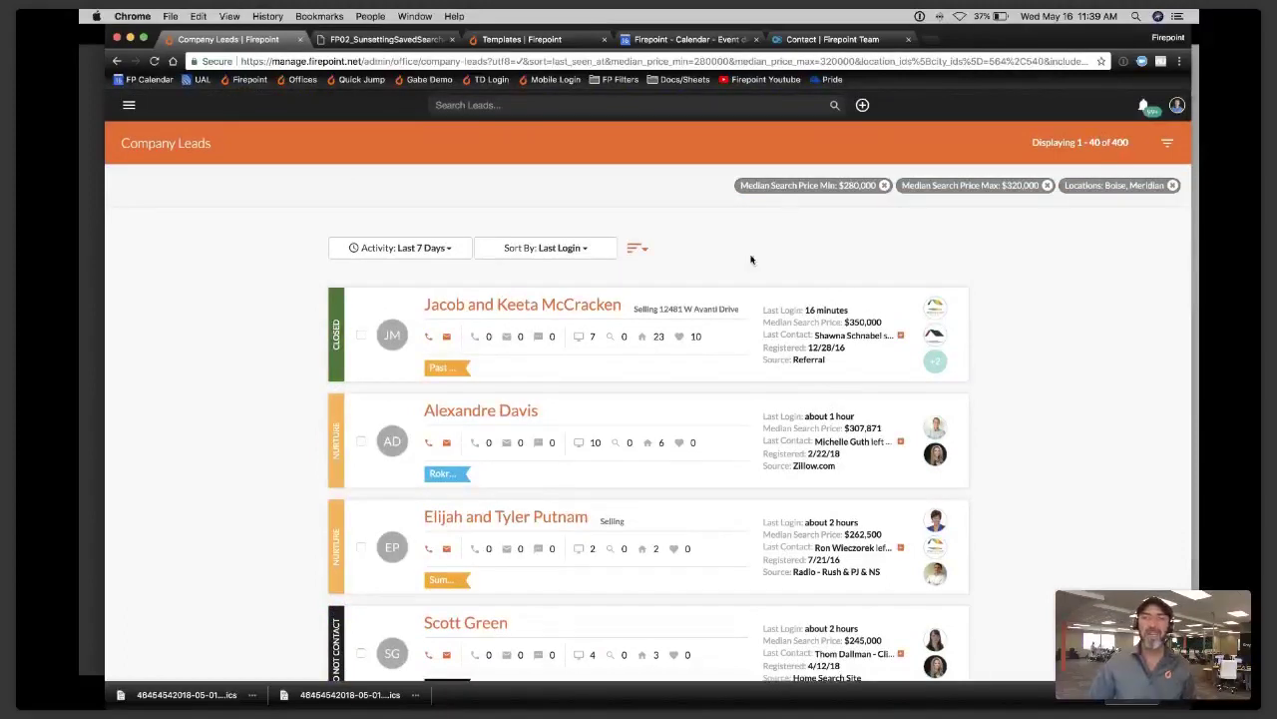
- Review the company leads filtered by the Boise and Meridian locations
scroll(830, 320, "down", 5)
scroll(831, 319, "down", 10)
scroll(830, 319, "up", 10)
scroll(830, 319, "up", 6)
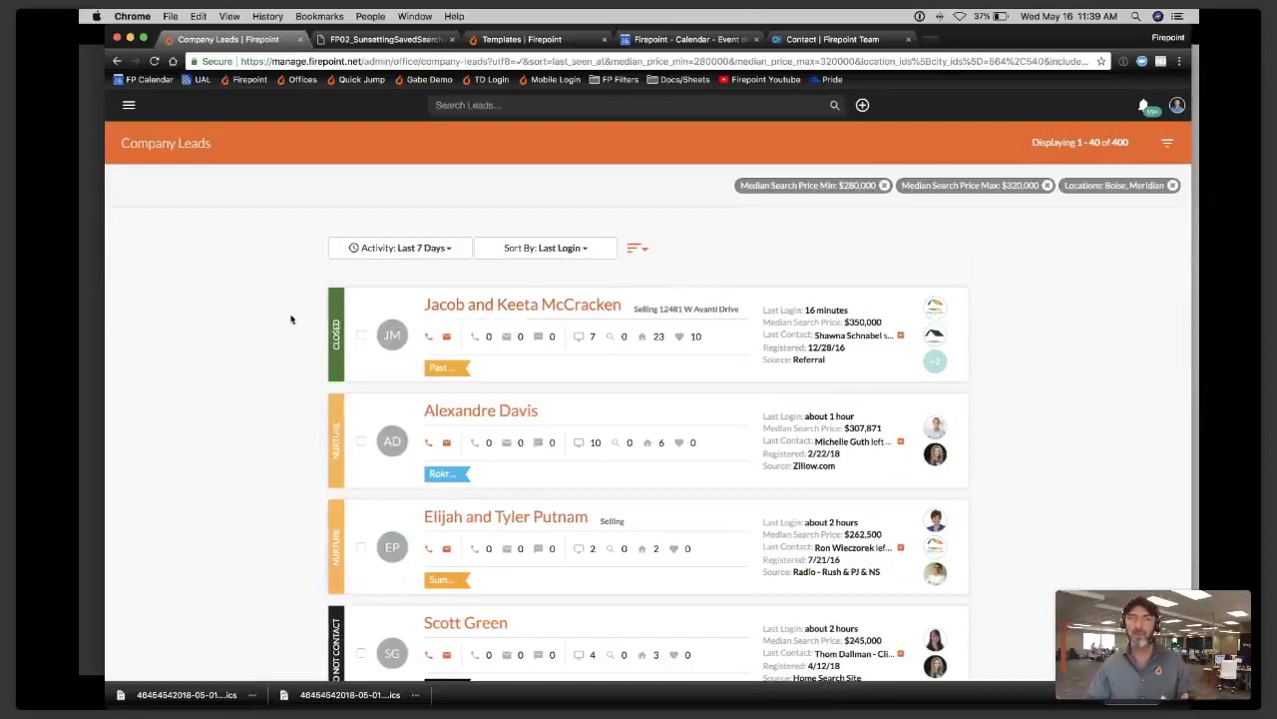
scroll(423, 423, "down", 1)
scroll(423, 424, "up", 1)
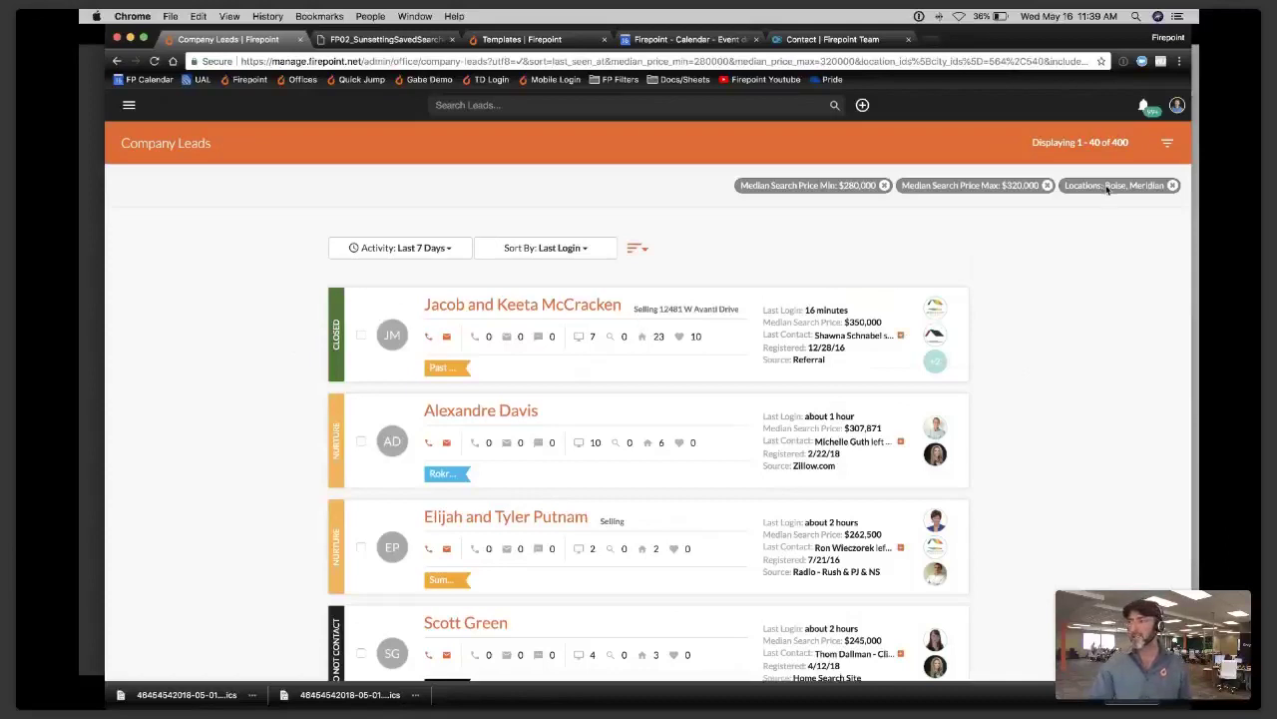
key("ctrl+Up")
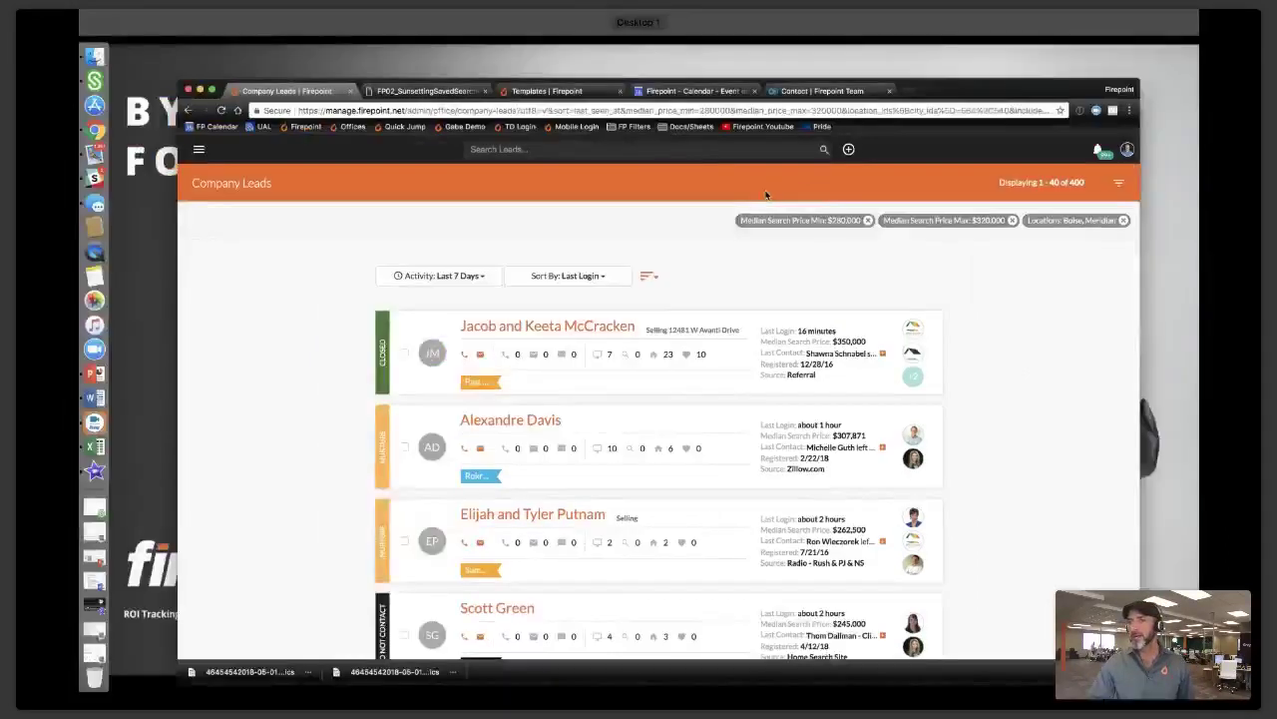
key("ctrl+Up")
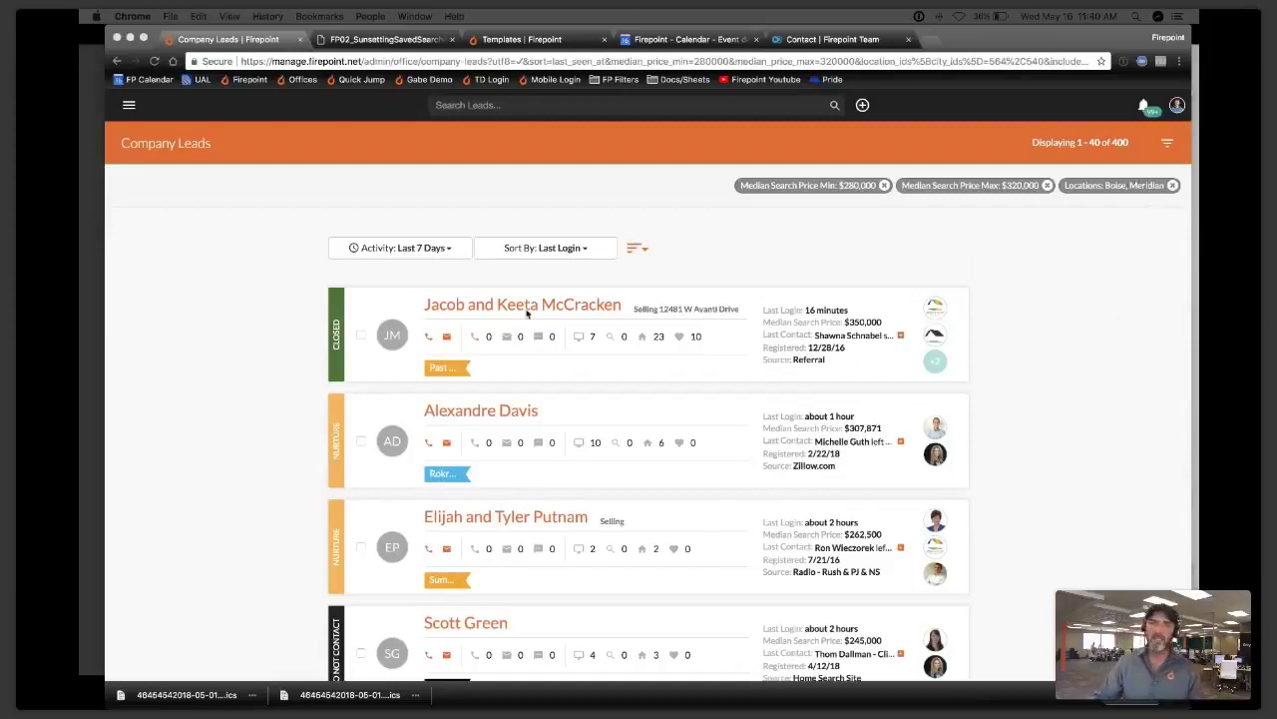
left_click(220, 220)
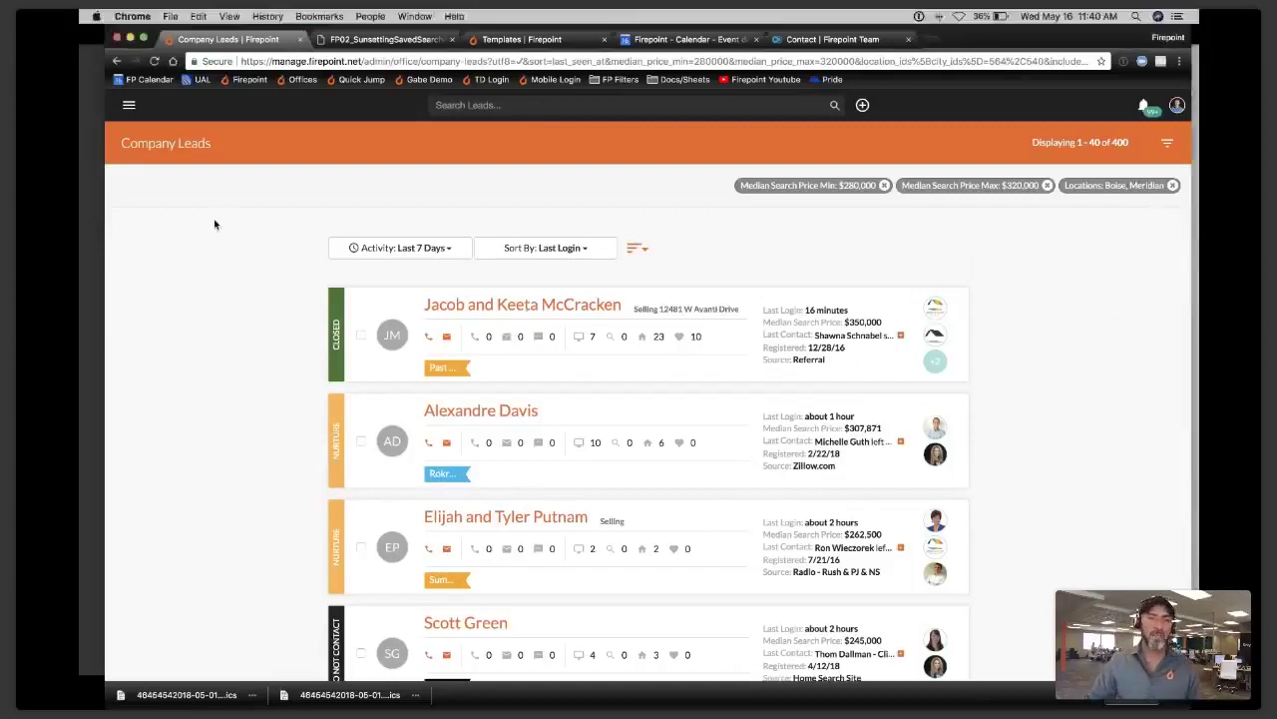
- Open a new email to the second lead in the list, remove its recipient and try entering a different one
left_click(498, 423)
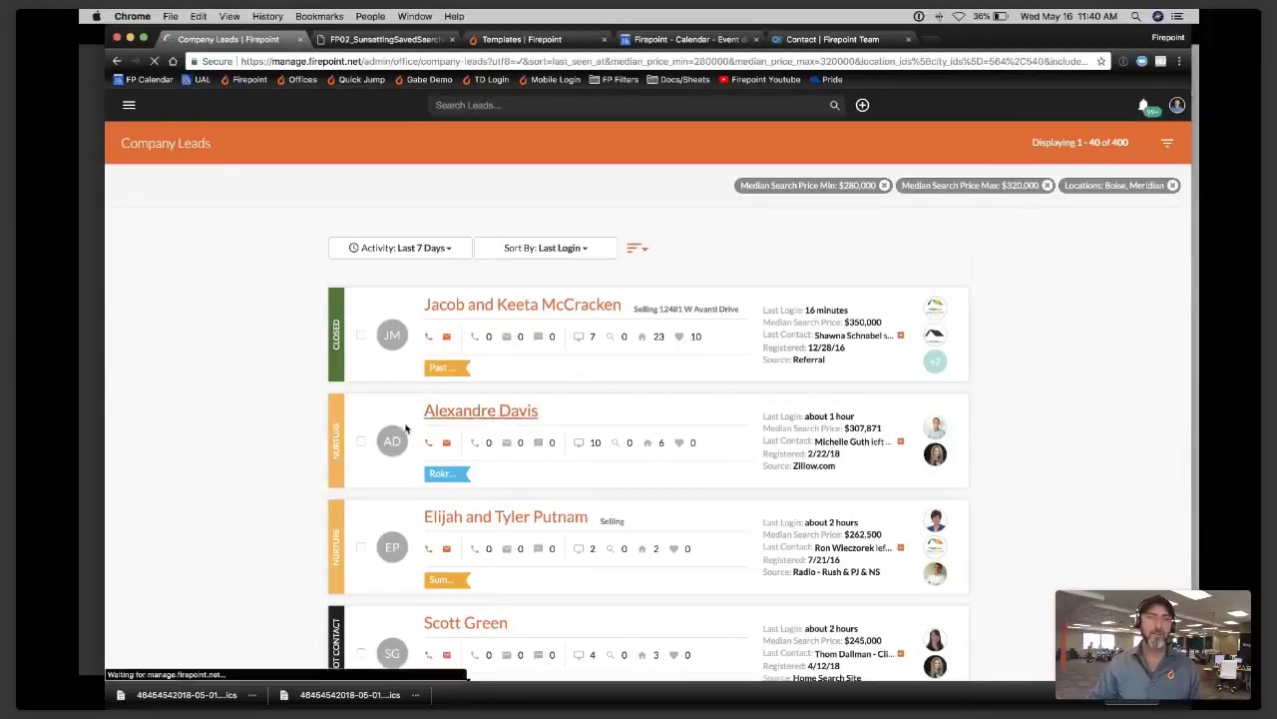
left_click(191, 239)
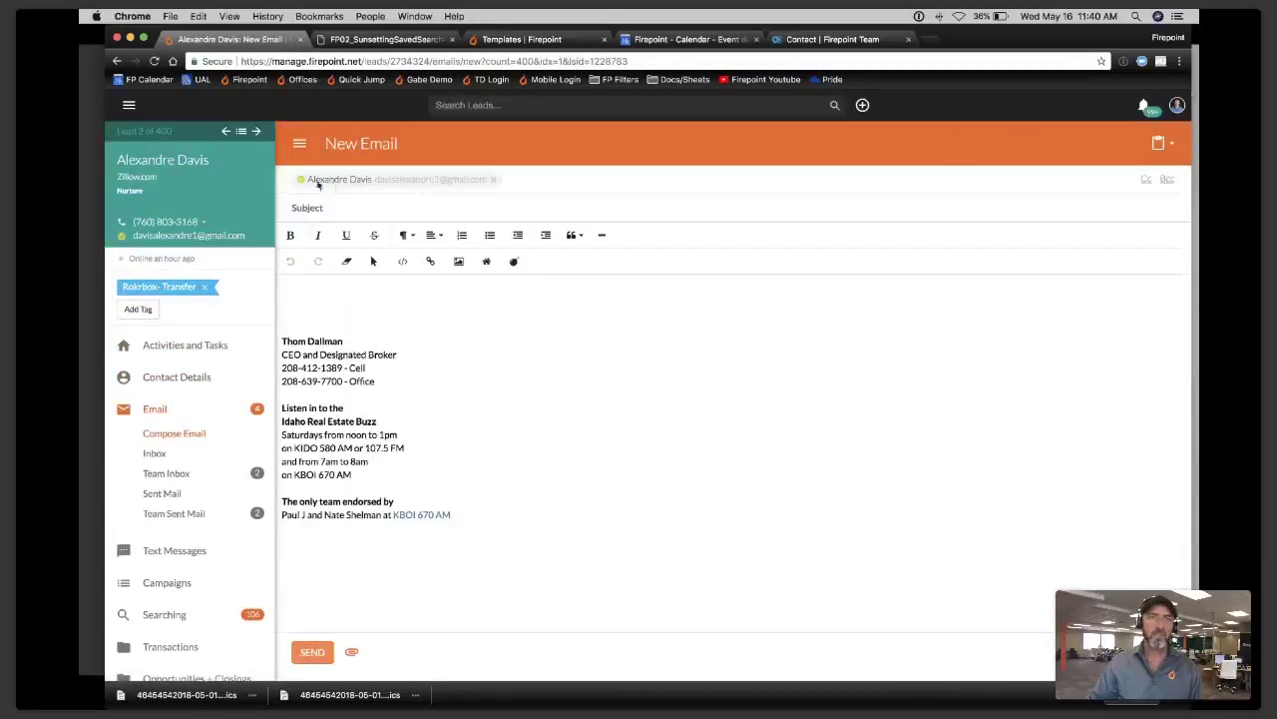
left_click(493, 180)
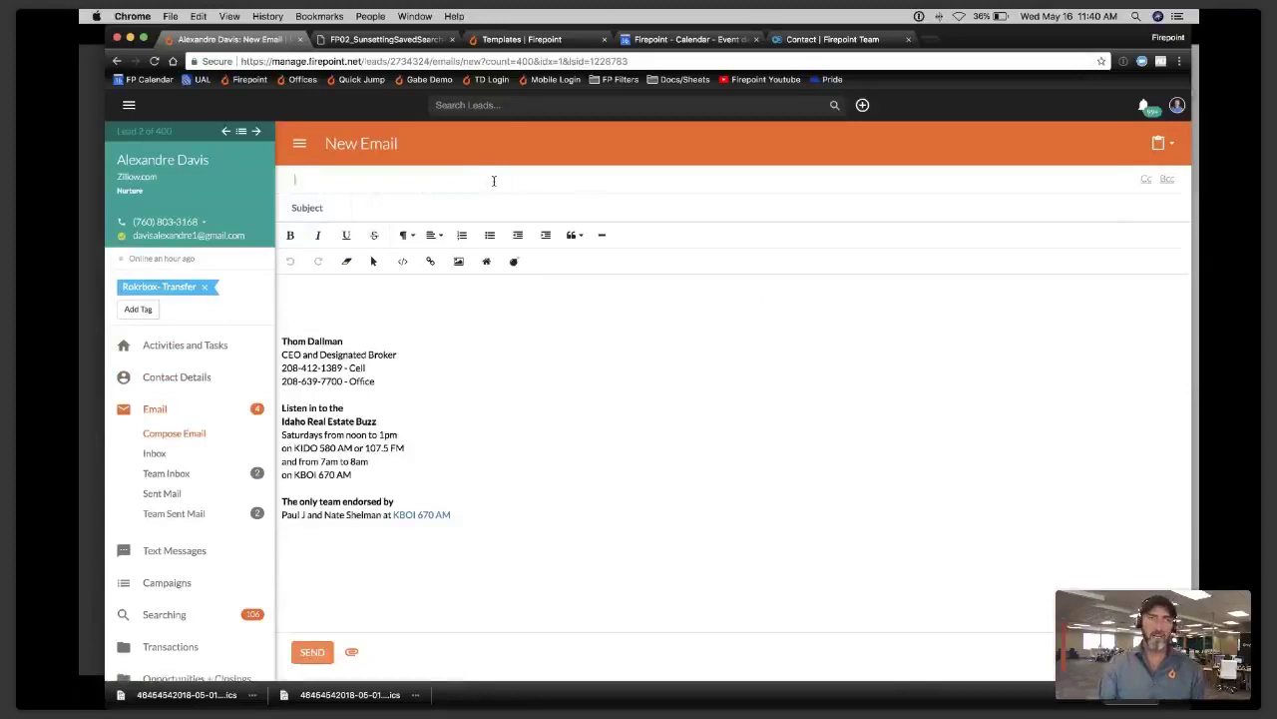
type("df")
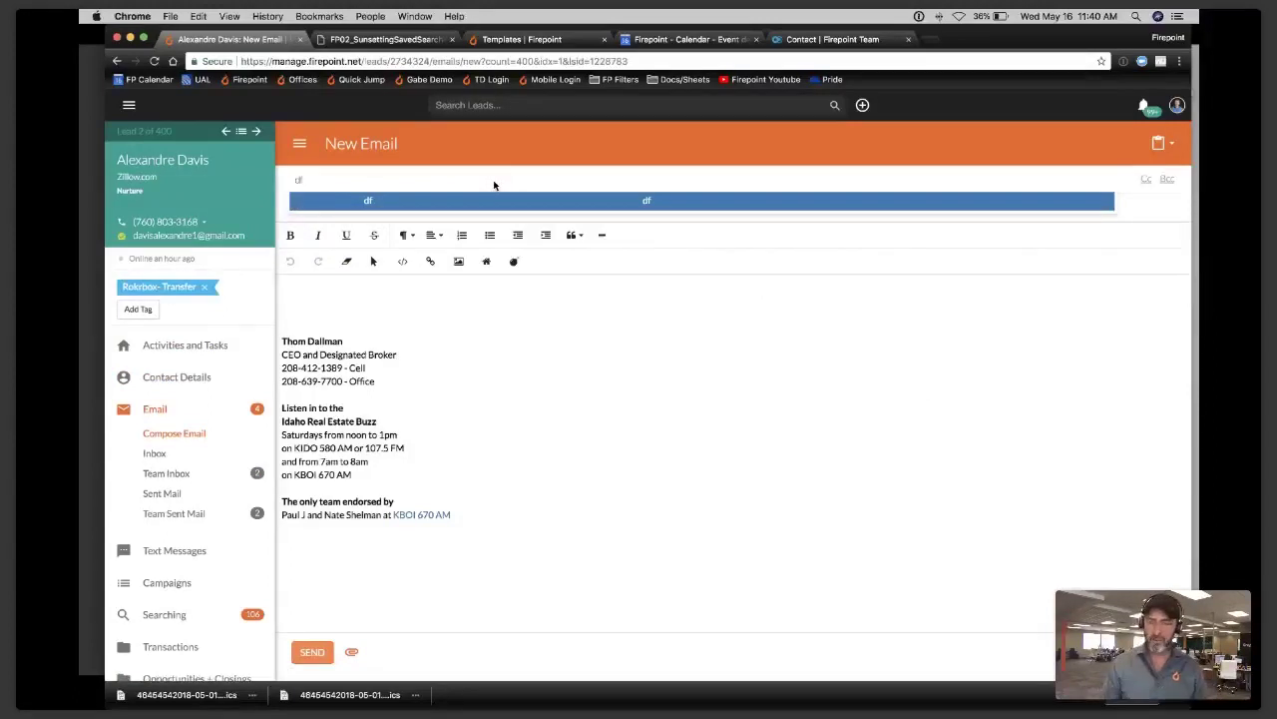
key("BackSpace")
key("BackSpace")
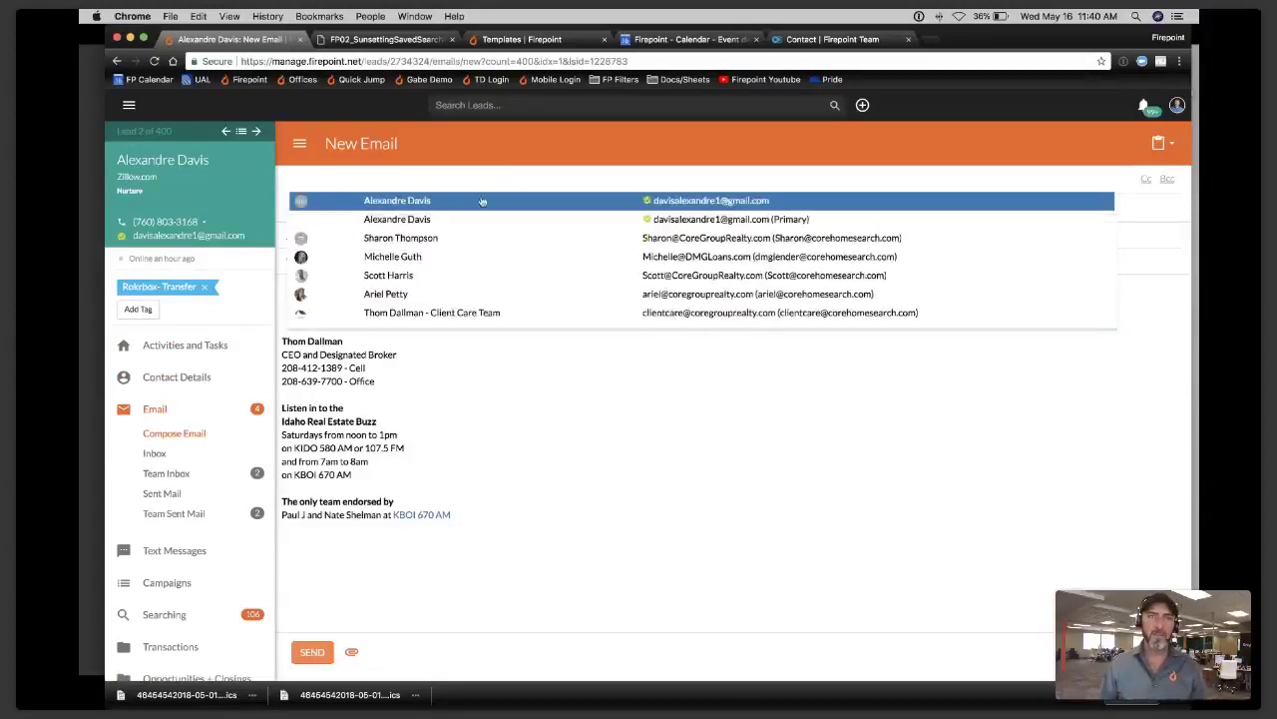
- Add the lead's primary address back as the email recipient and try looking up an additional recipient
left_click(444, 200)
type("fs")
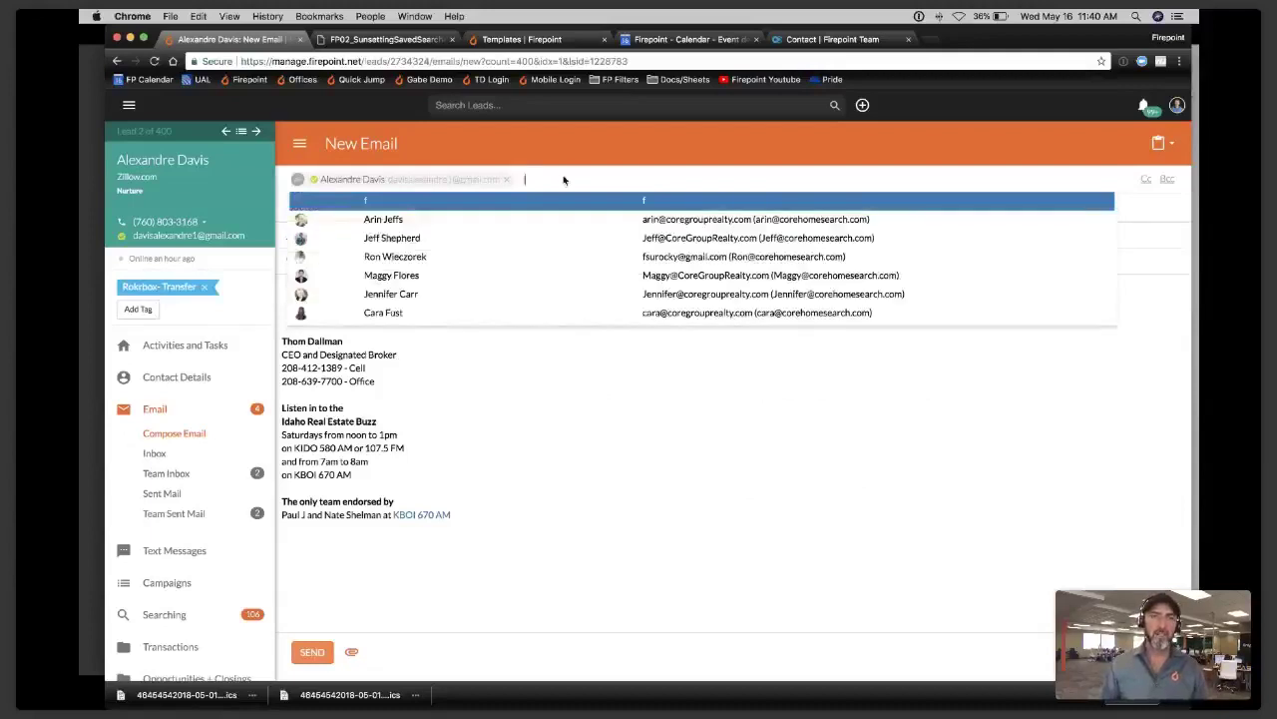
key("BackSpace")
key("BackSpace")
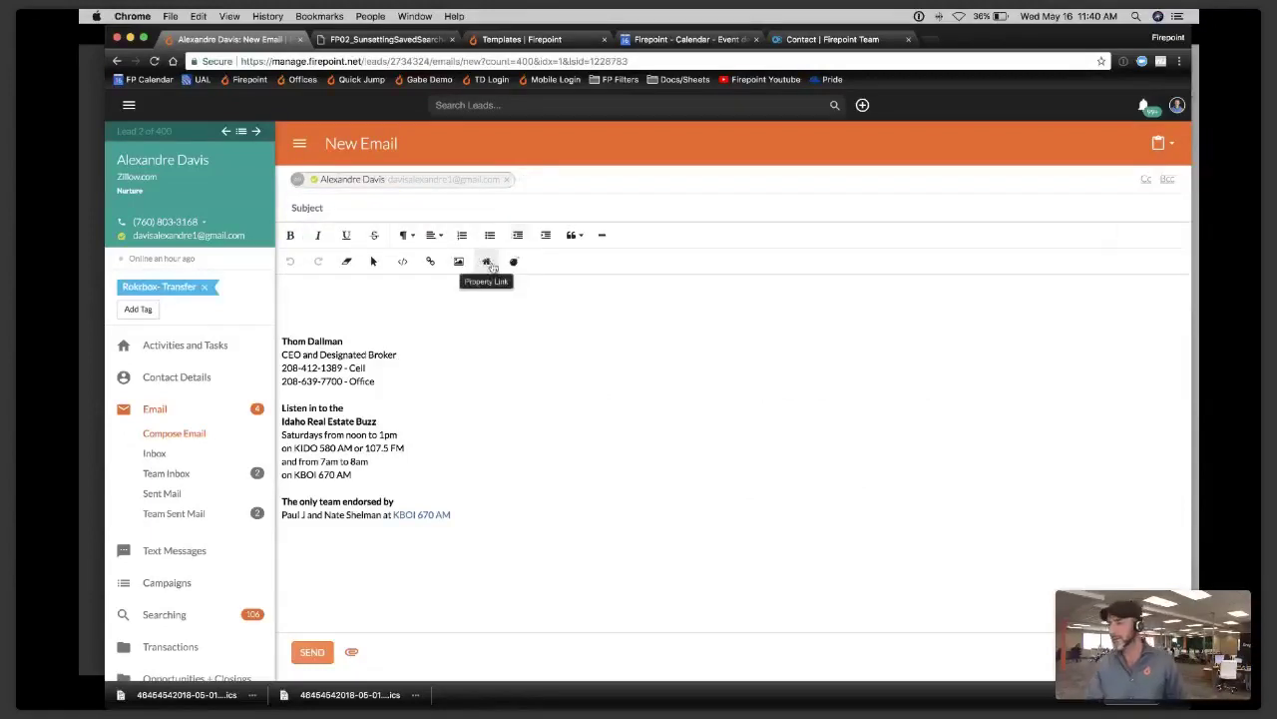
- Clear the email's recipient, abandon the unsent message and go to the Dashboard
left_click(508, 181)
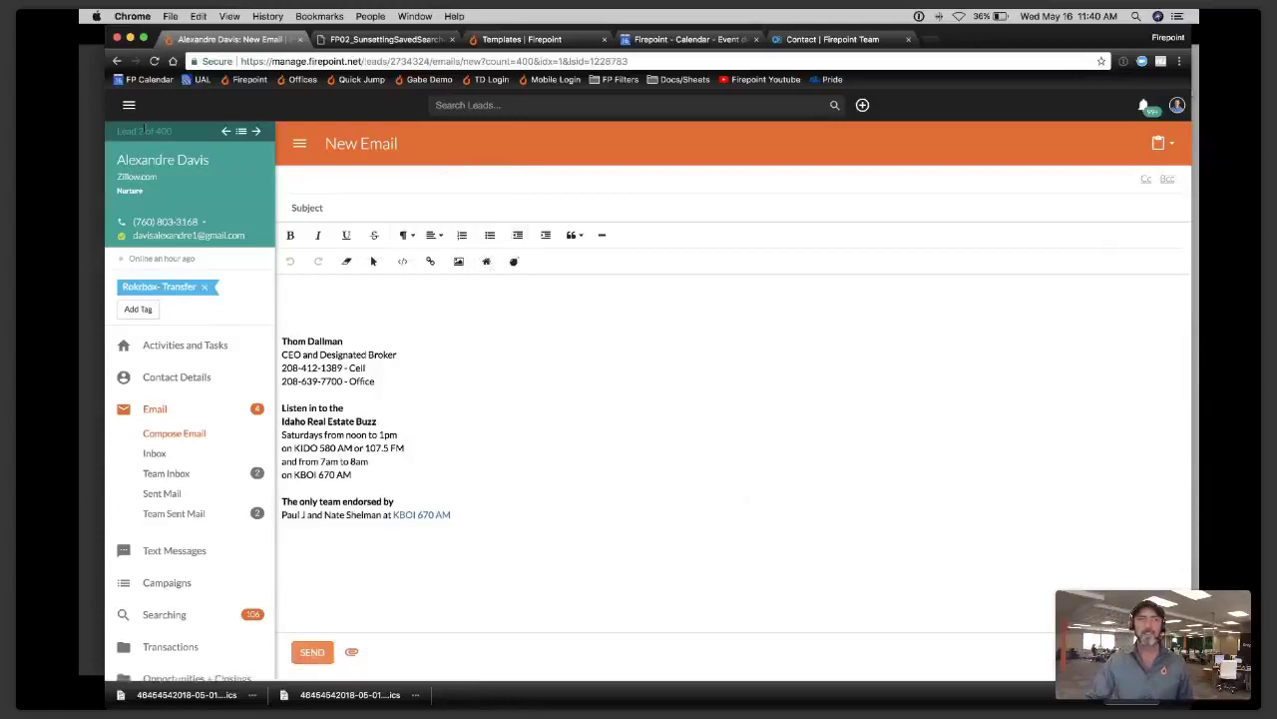
left_click(128, 107)
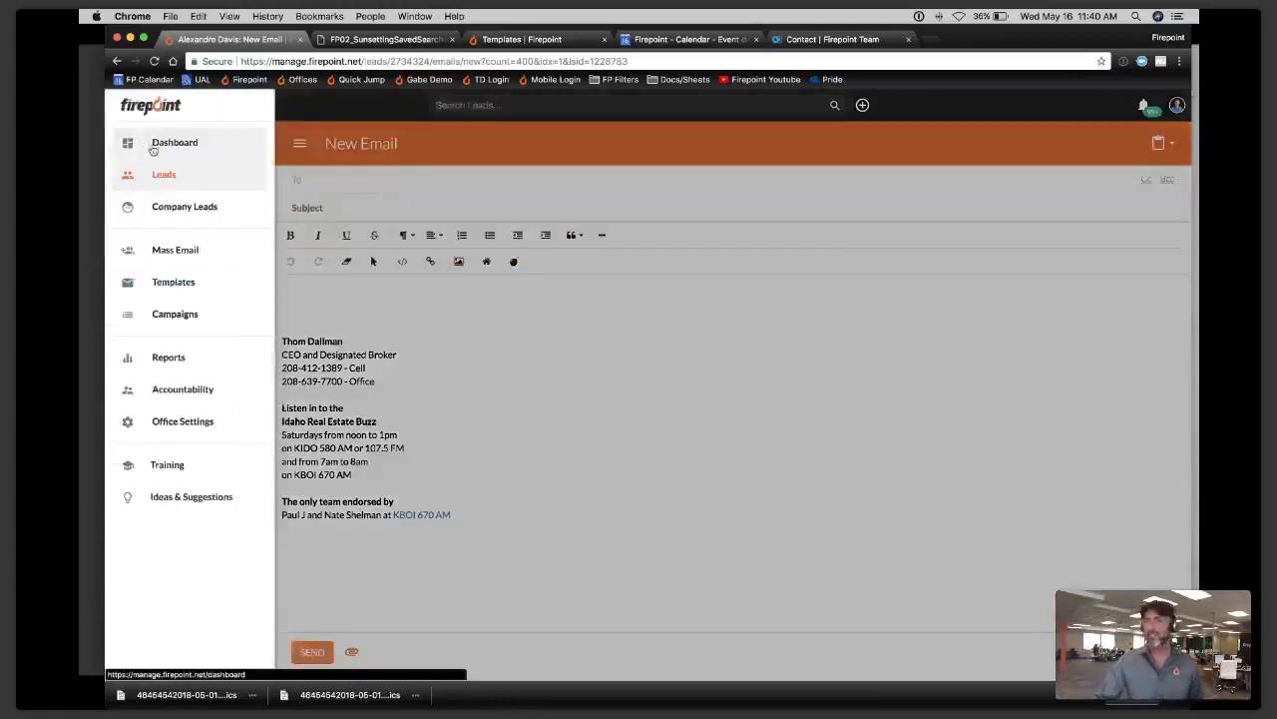
left_click(157, 143)
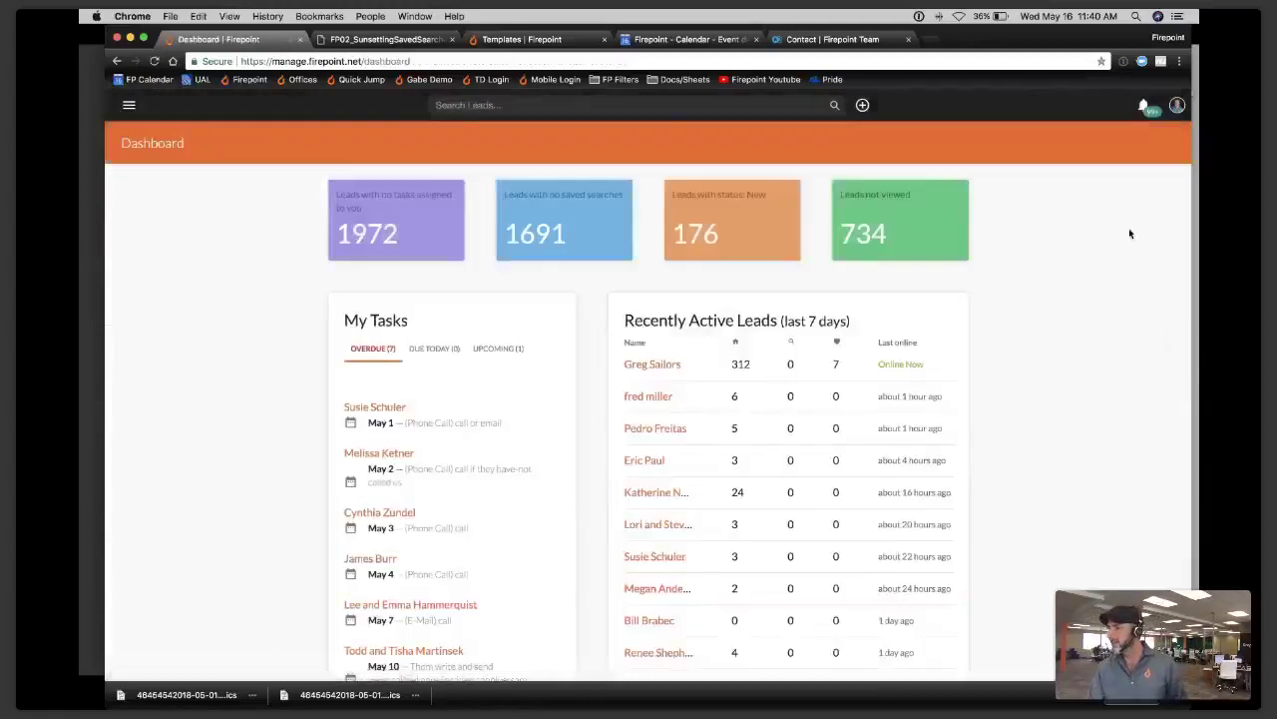
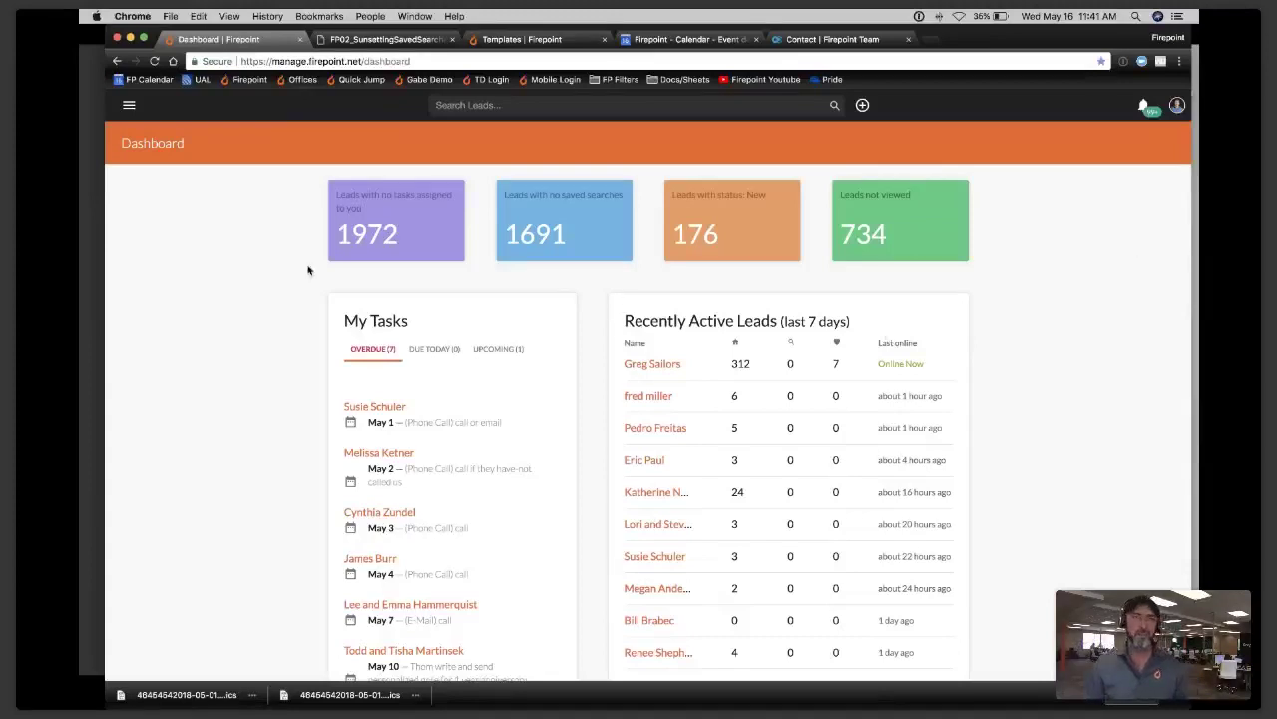
- Open the Training page and look through its Introduction videos
left_click(129, 105)
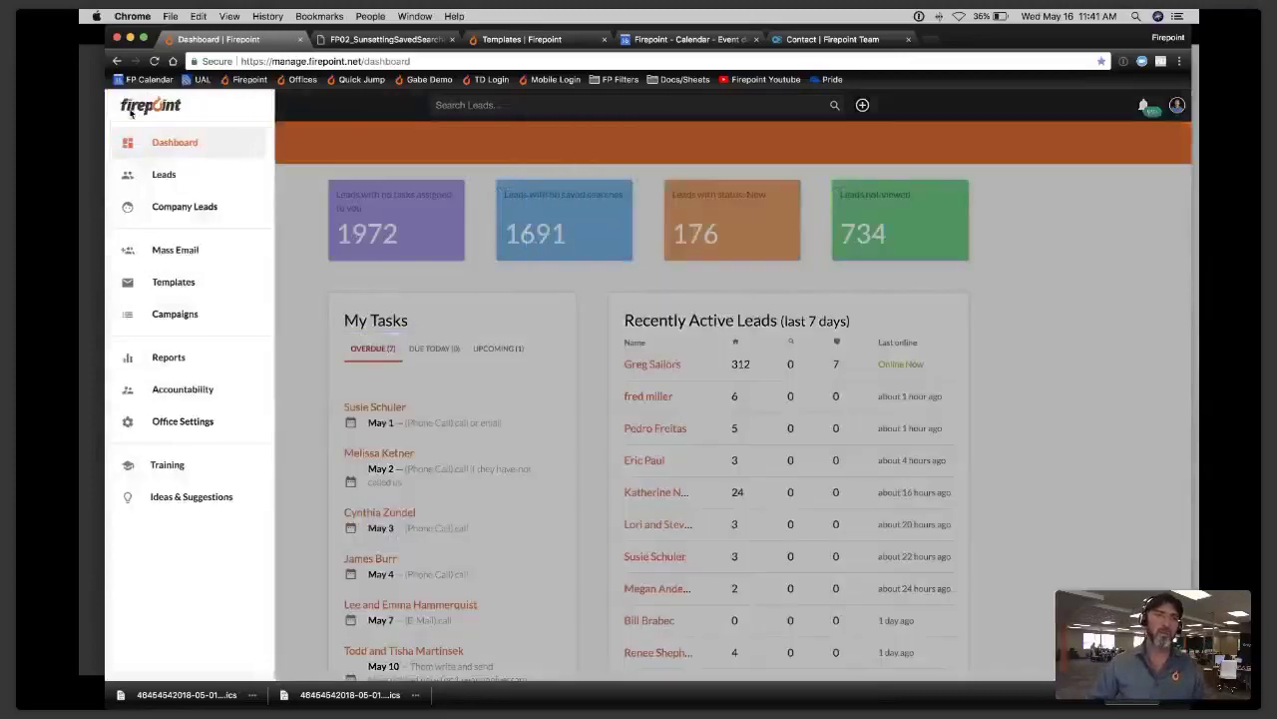
left_click(176, 474)
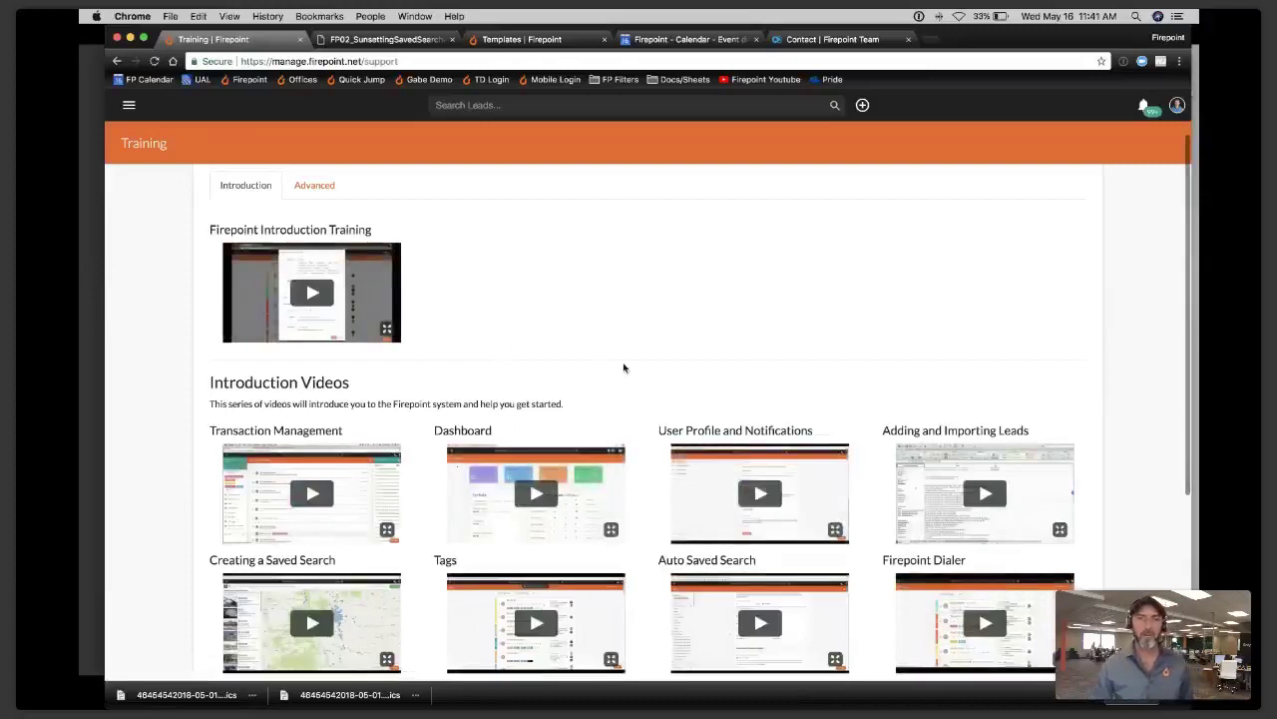
scroll(623, 368, "down", 2)
scroll(610, 439, "down", 3)
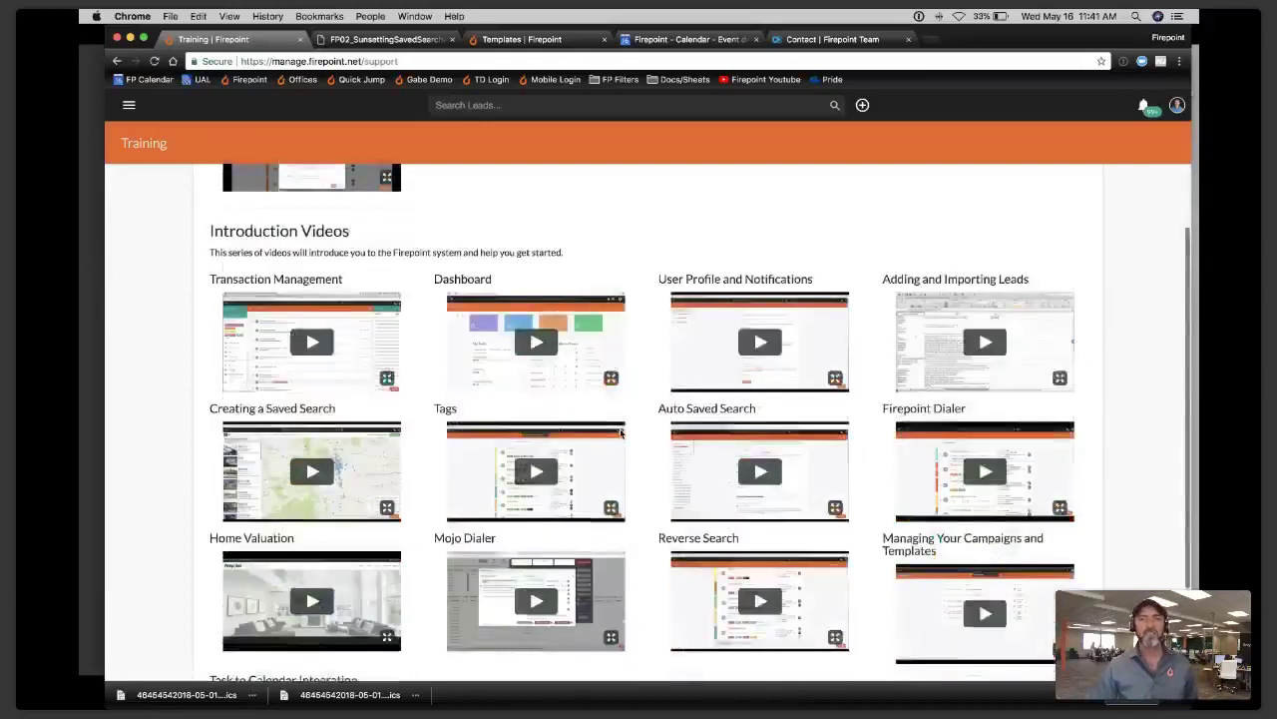
scroll(462, 525, "down", 2)
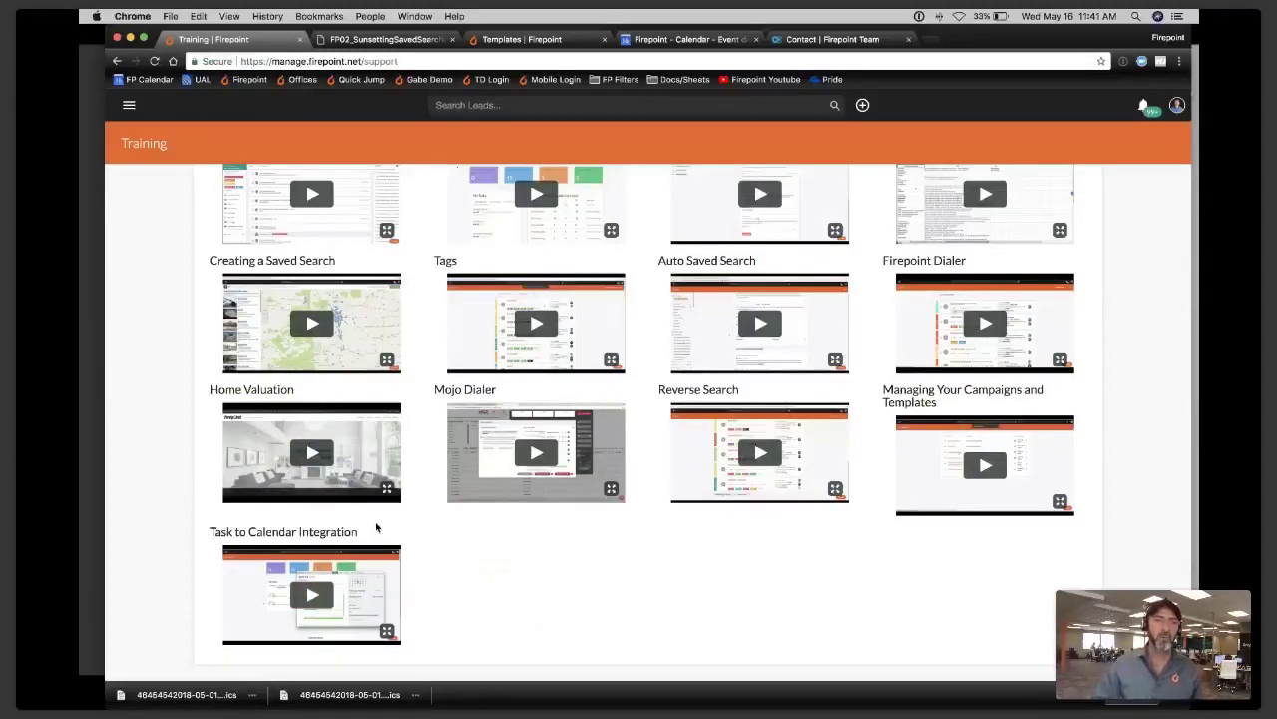
scroll(377, 527, "up", 5)
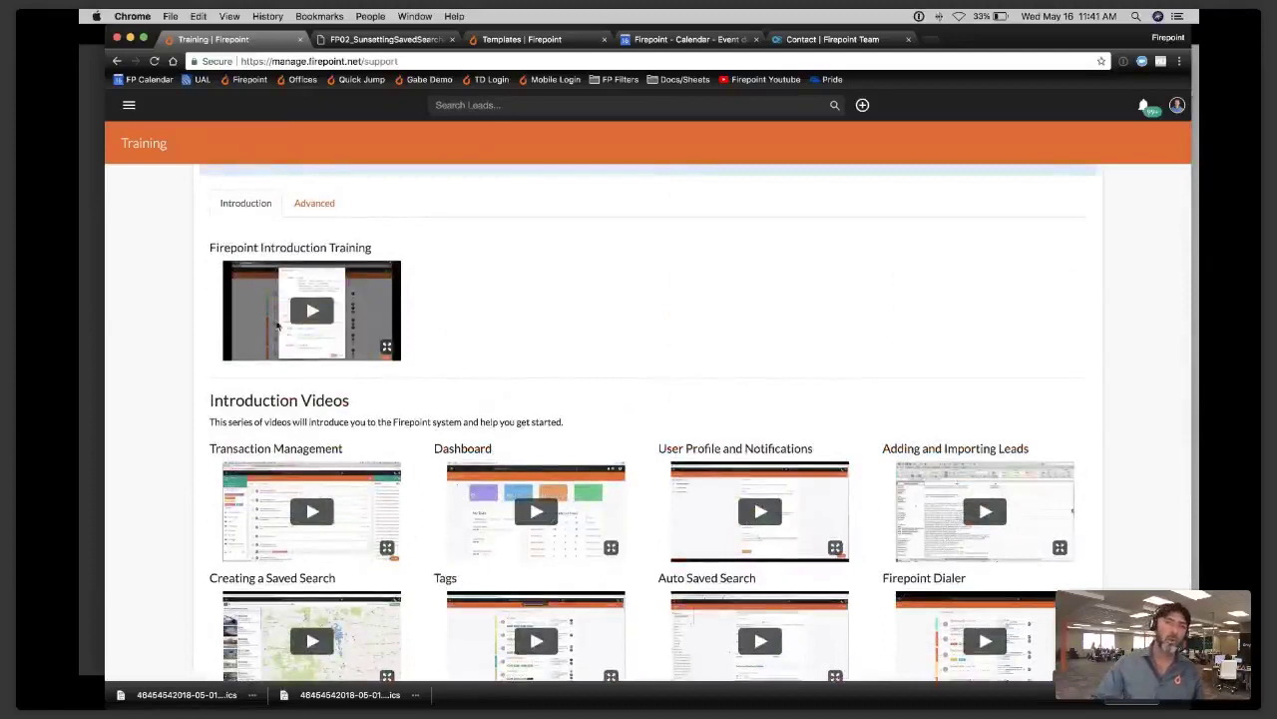
- Display the Advanced training videos and look through the available topics
left_click(317, 209)
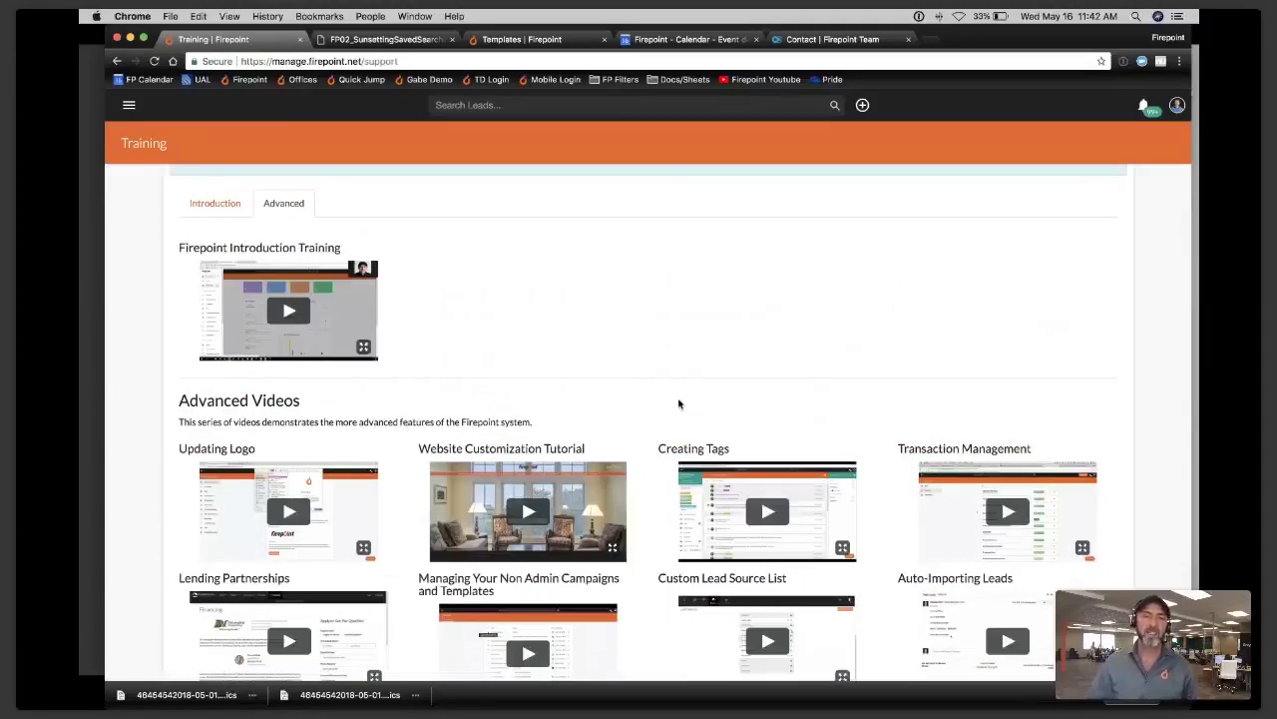
scroll(774, 515, "down", 1)
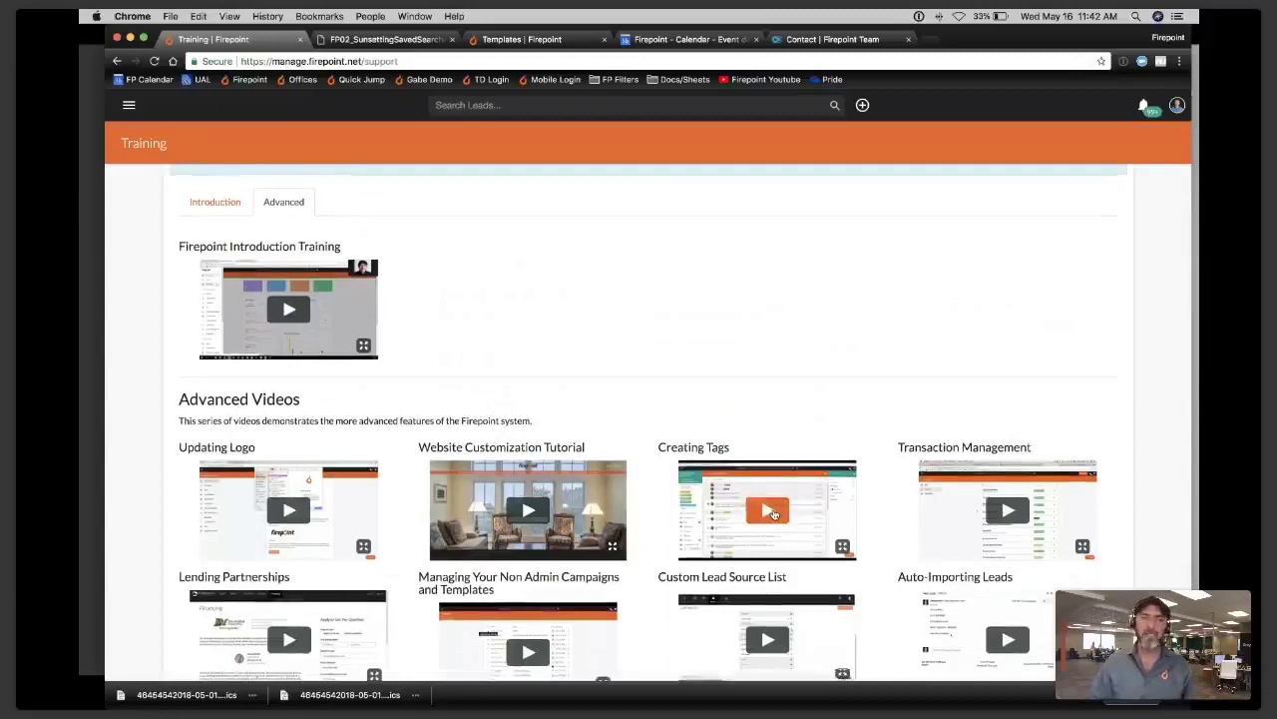
scroll(774, 515, "down", 3)
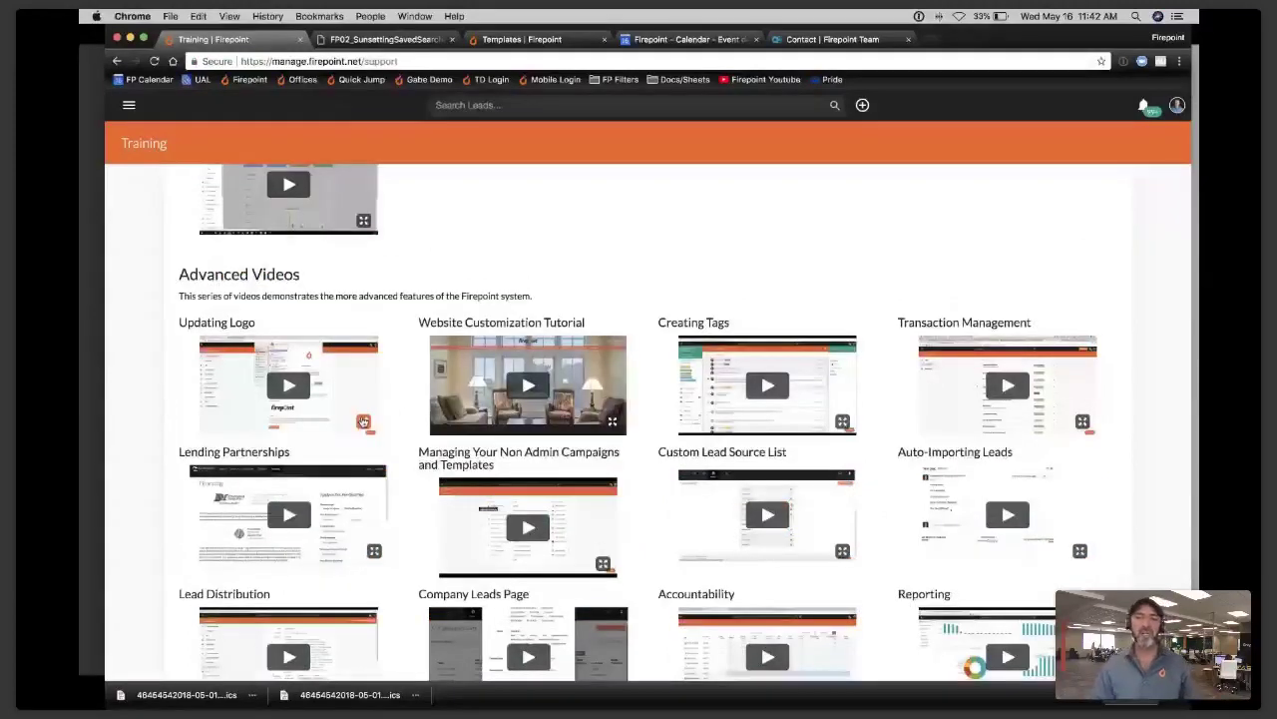
scroll(414, 426, "up", 4)
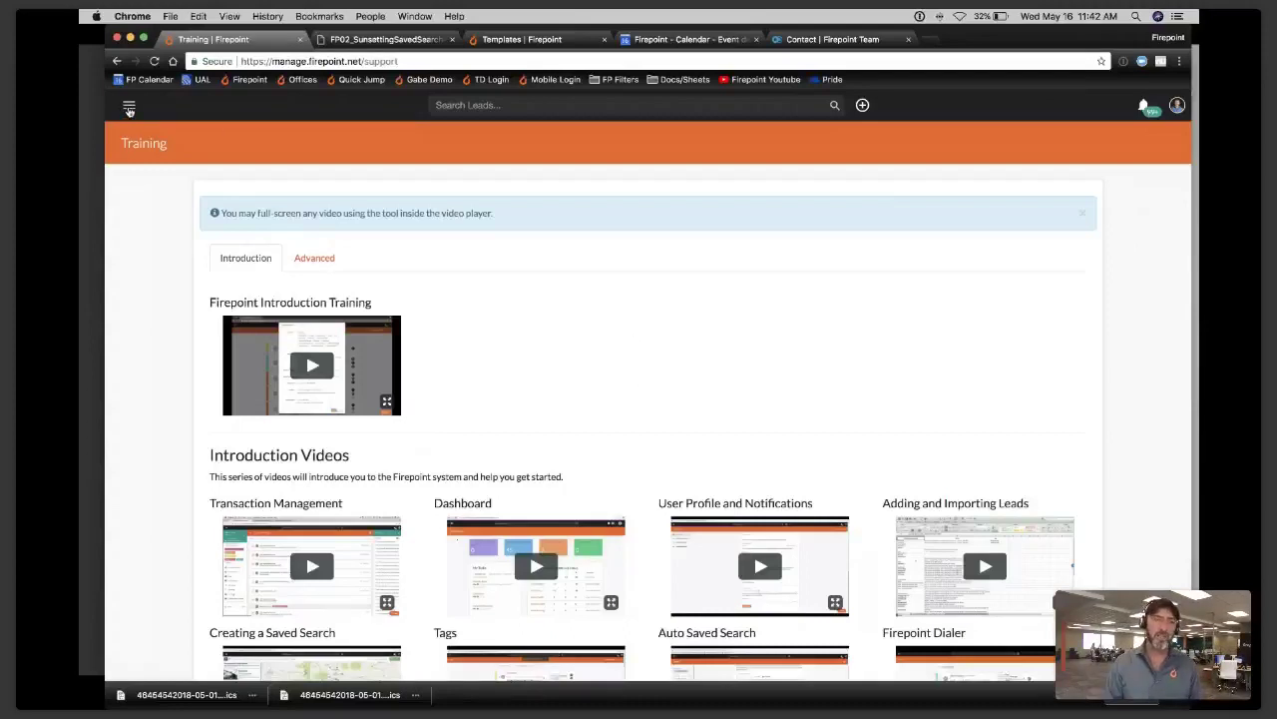
- Look over the introductory video series on the Training page once more
scroll(469, 372, "down", 1)
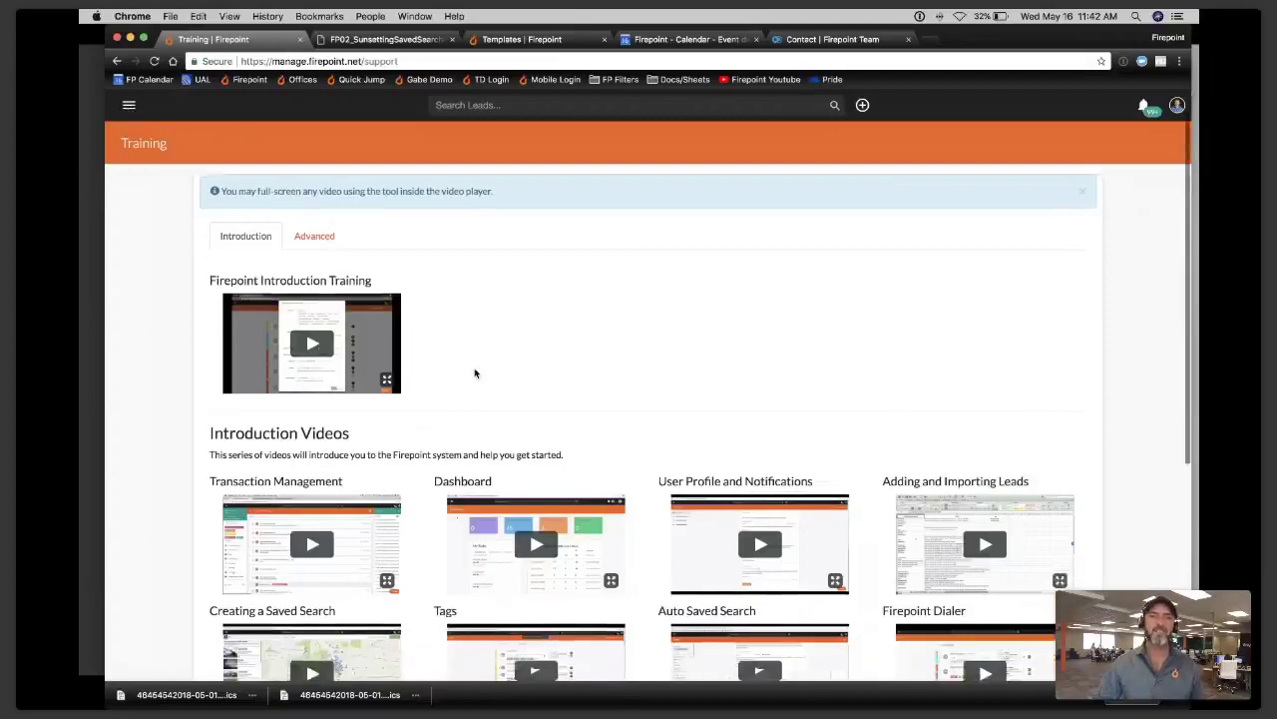
scroll(475, 373, "down", 3)
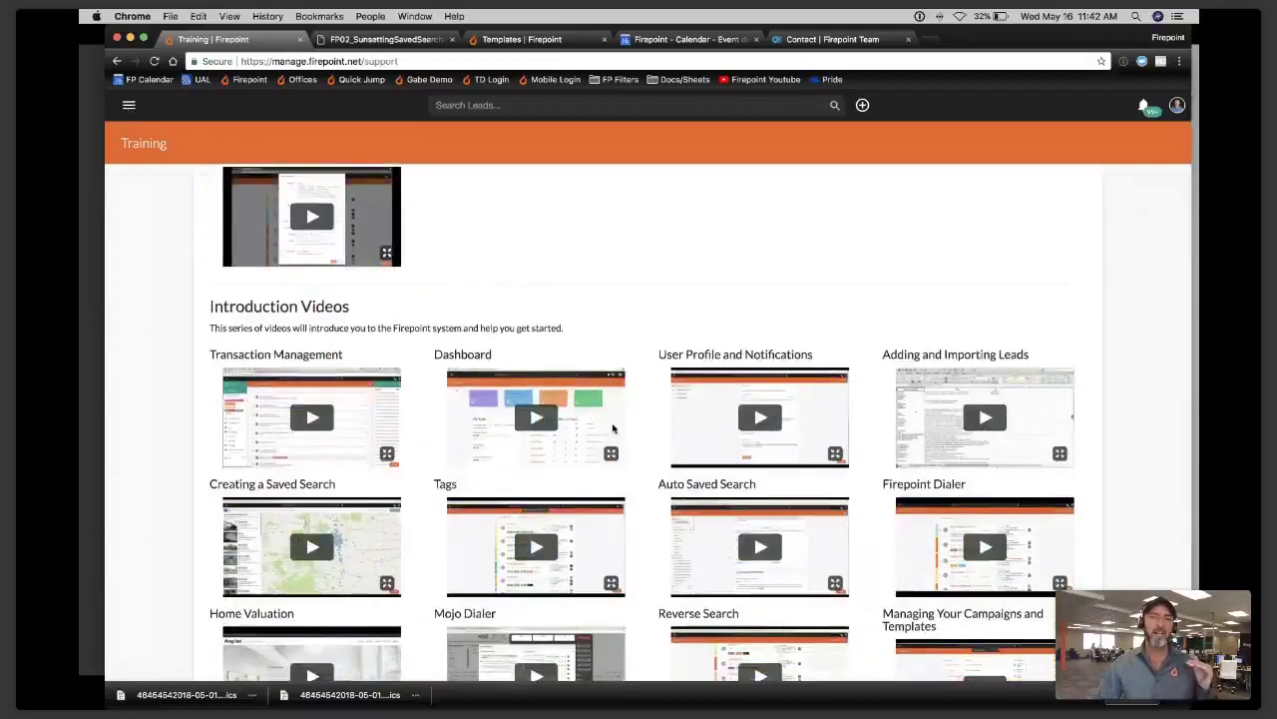
scroll(622, 429, "up", 3)
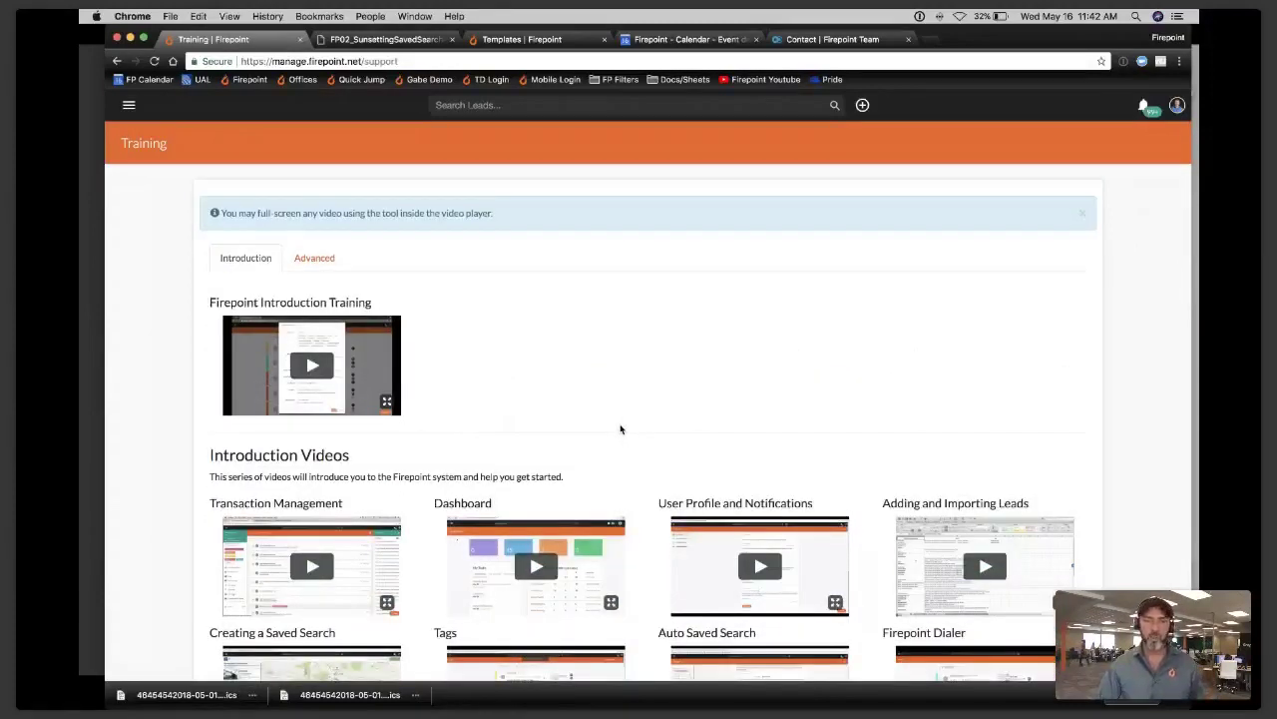
scroll(619, 429, "down", 5)
scroll(619, 429, "up", 5)
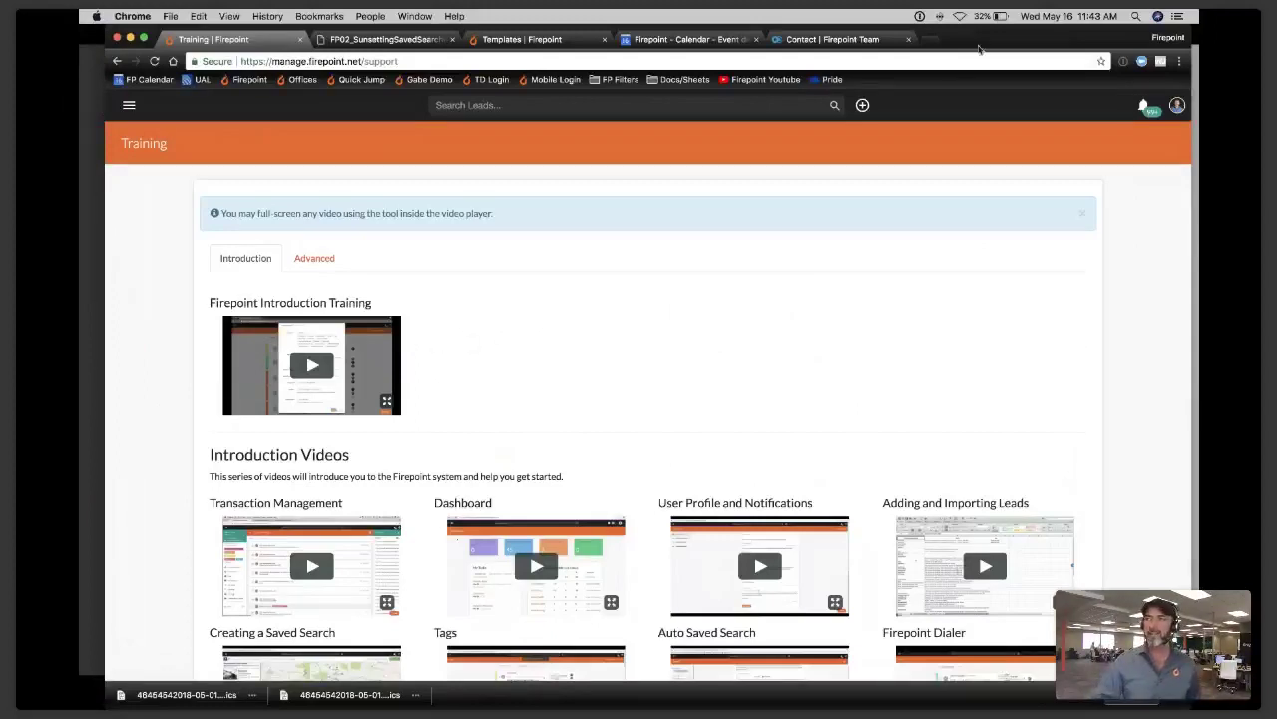
- Switch to the WebinarJam live broadcast window and start ending the event
left_click_drag(983, 47, 743, 63)
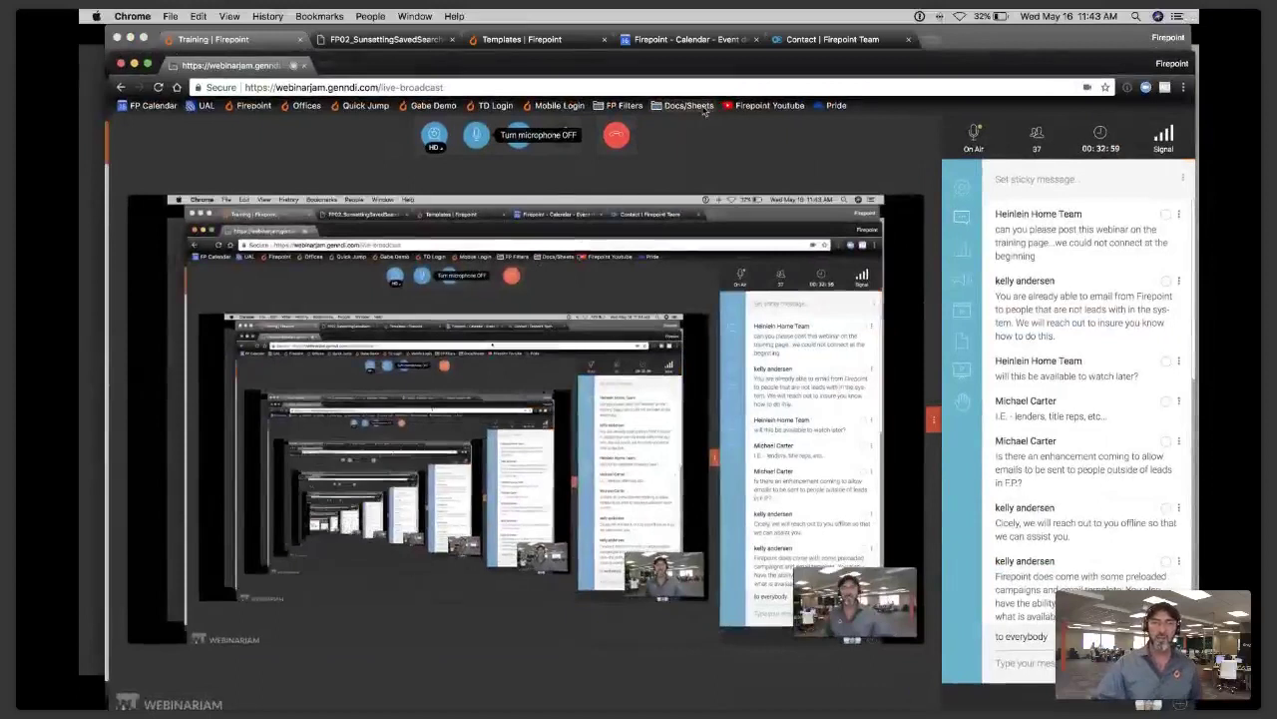
left_click(617, 136)
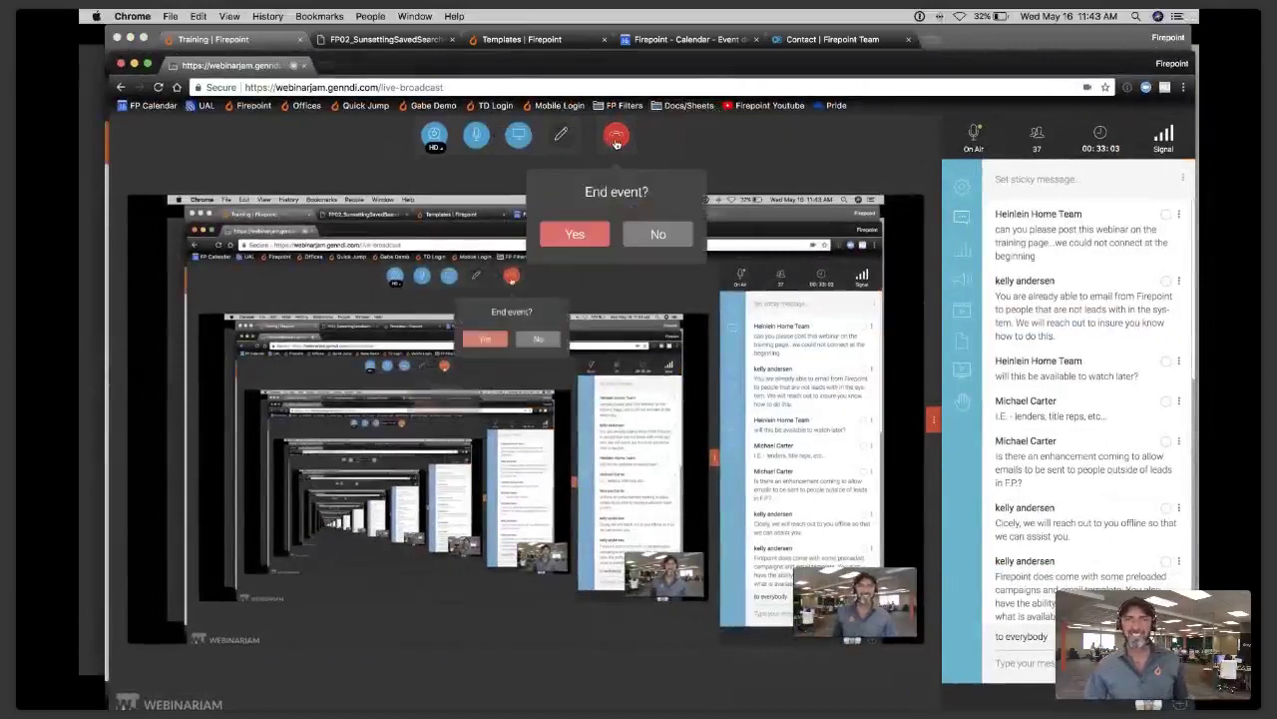